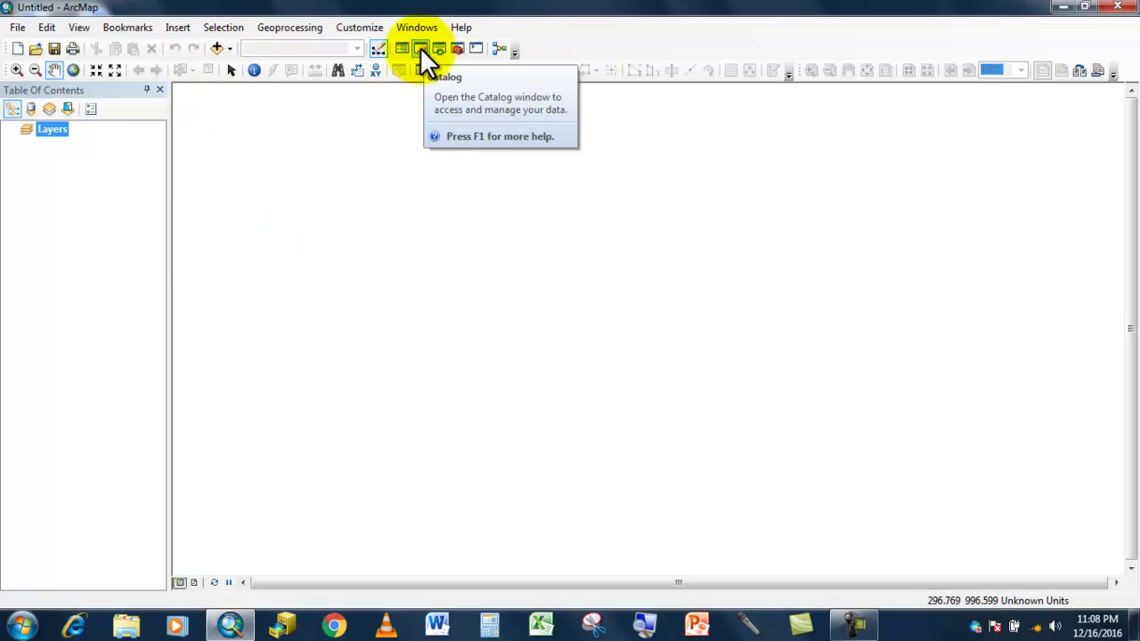
# Add Narsingdi.shp from E:\Narsingdi_Project\Narsingdi_Final\Narsingdi Dist_Thana to the map as a layer through the Catalog
pyautogui.click(419, 46)
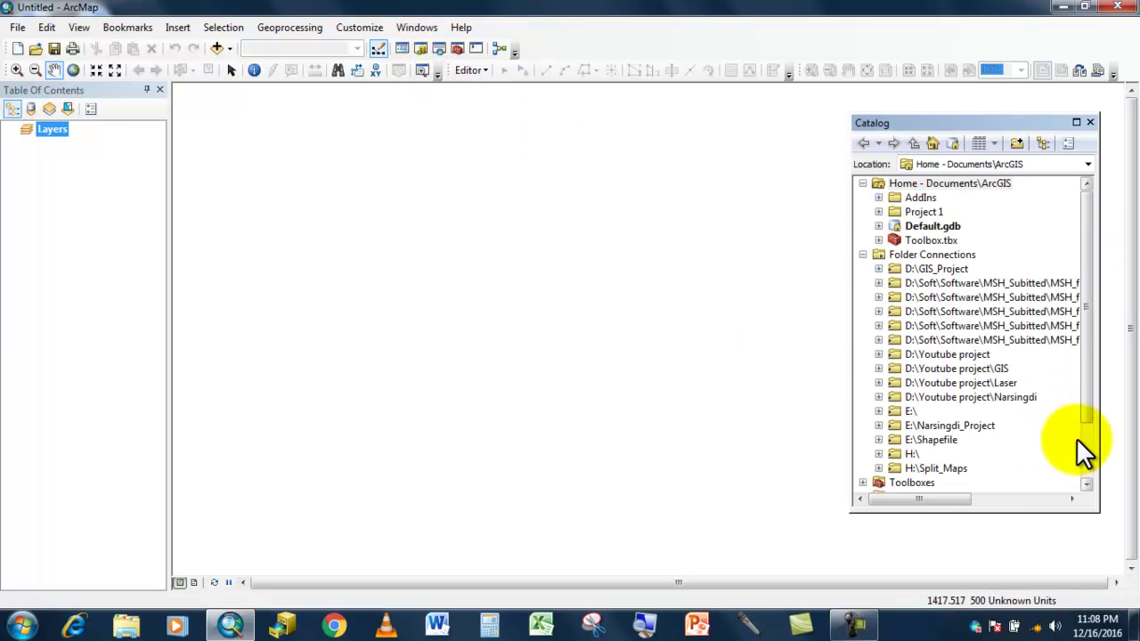
pyautogui.click(879, 410)
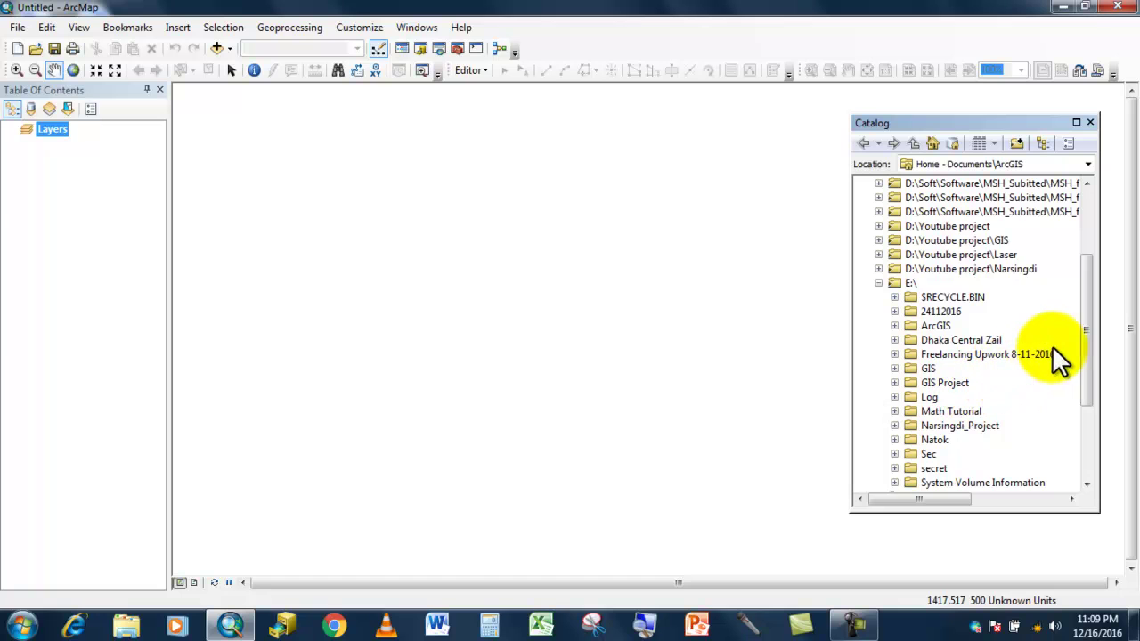
pyautogui.moveTo(1084, 344); pyautogui.dragTo(1084, 400)
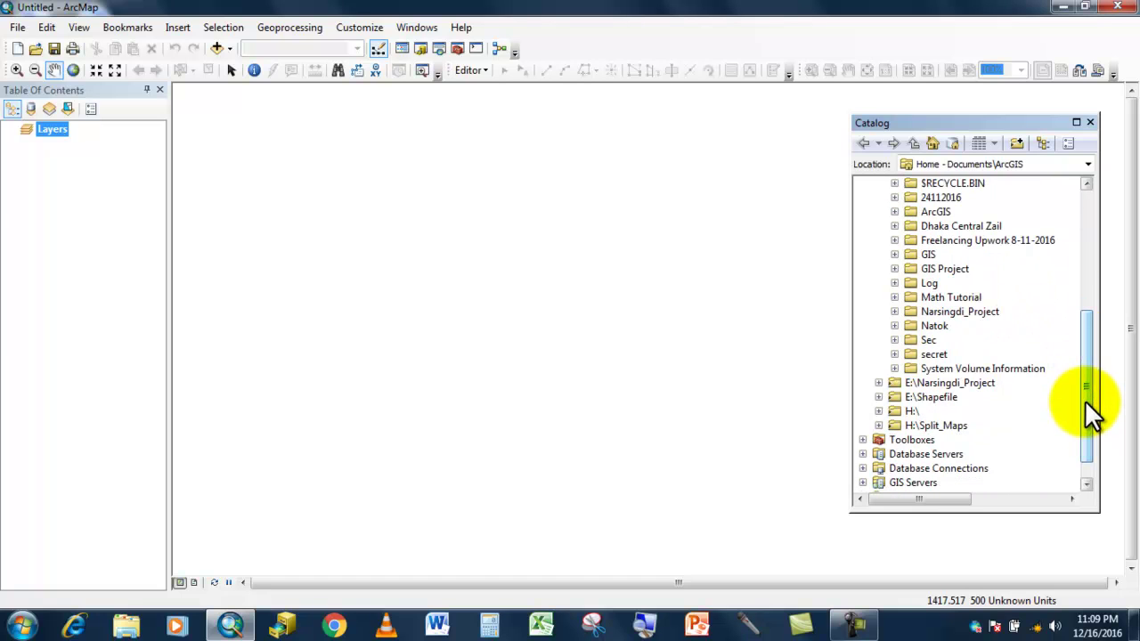
pyautogui.click(894, 310)
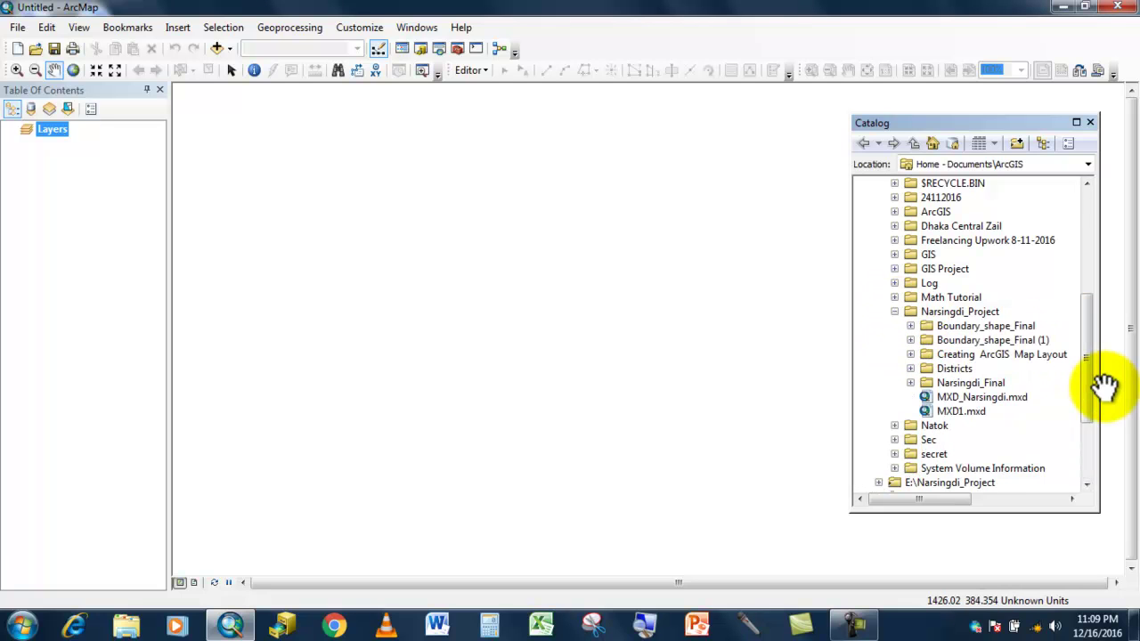
pyautogui.click(911, 383)
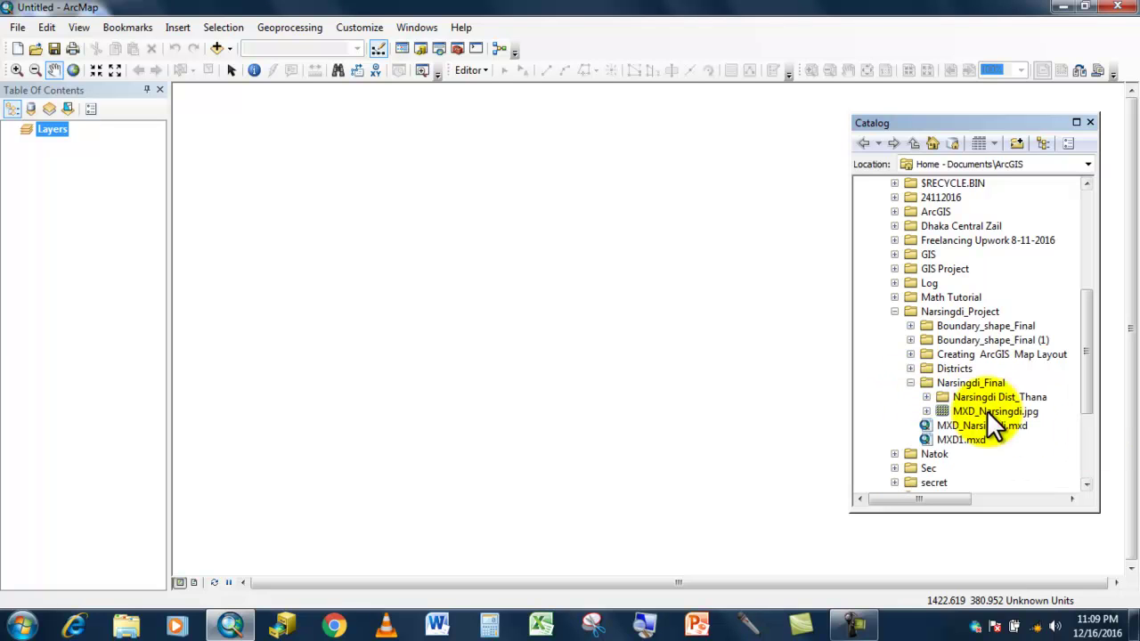
pyautogui.click(926, 397)
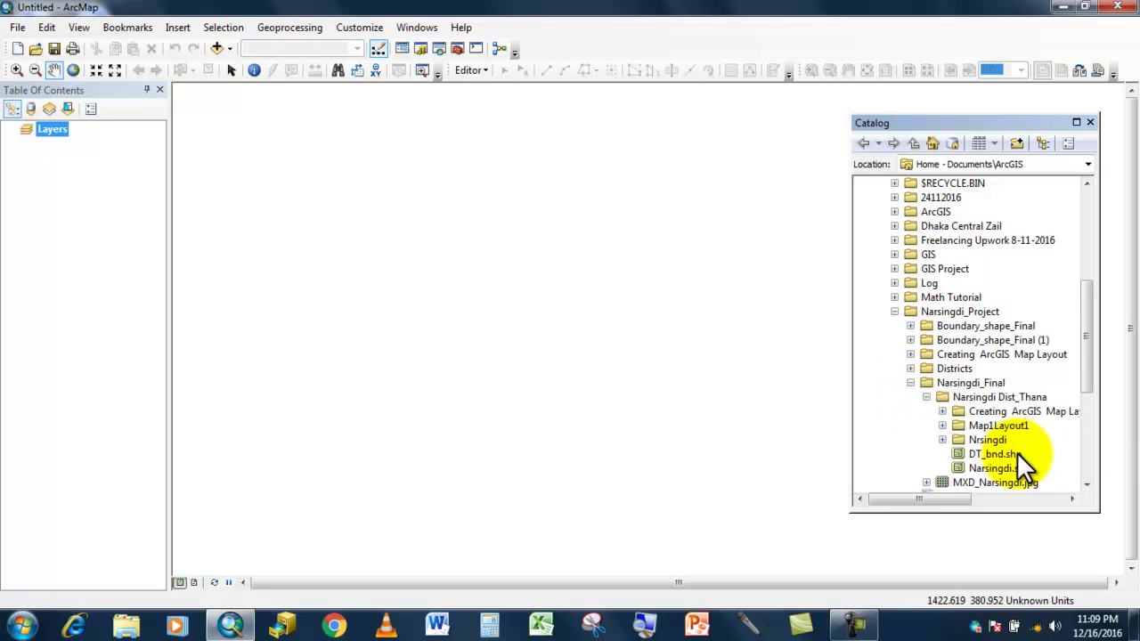
pyautogui.scroll(-2, 1075, 454)
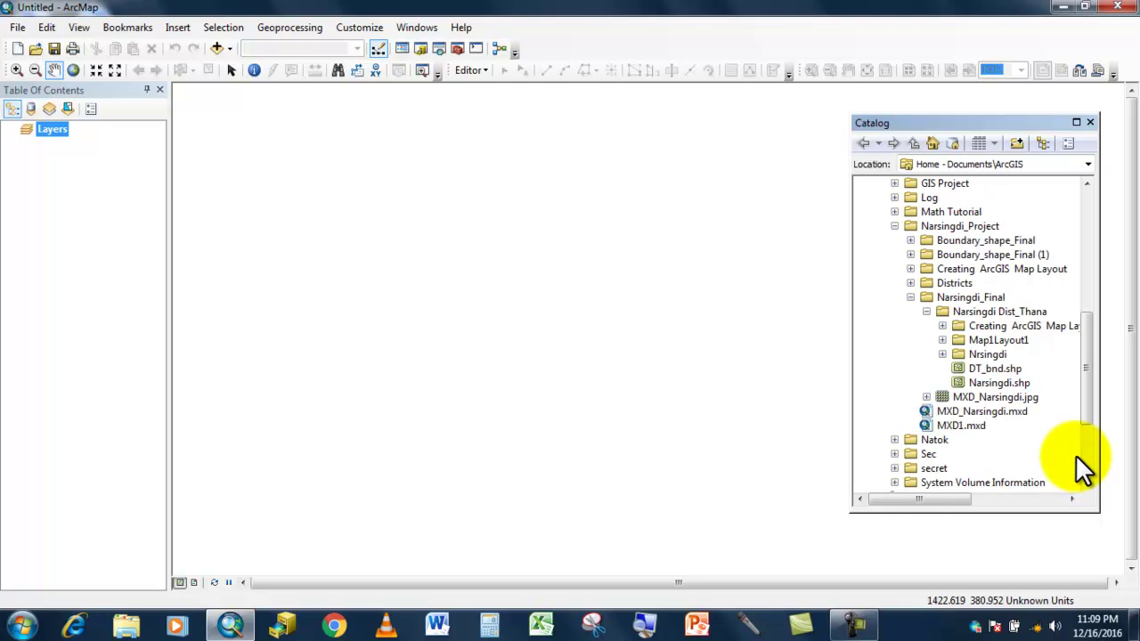
pyautogui.click(943, 354)
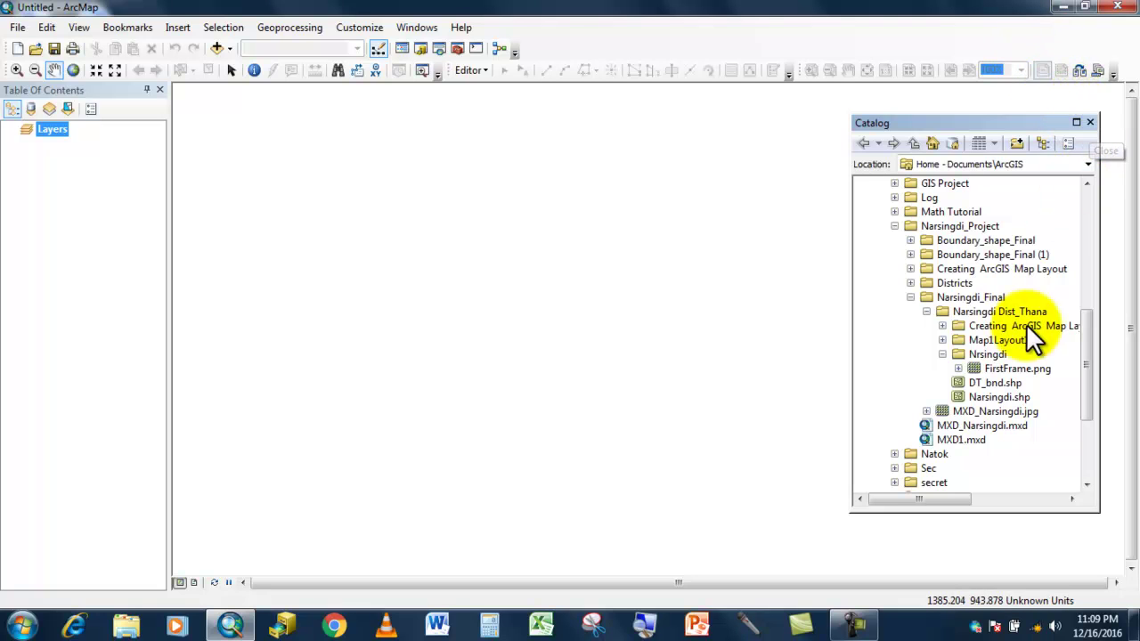
pyautogui.moveTo(988, 397); pyautogui.dragTo(52, 151)
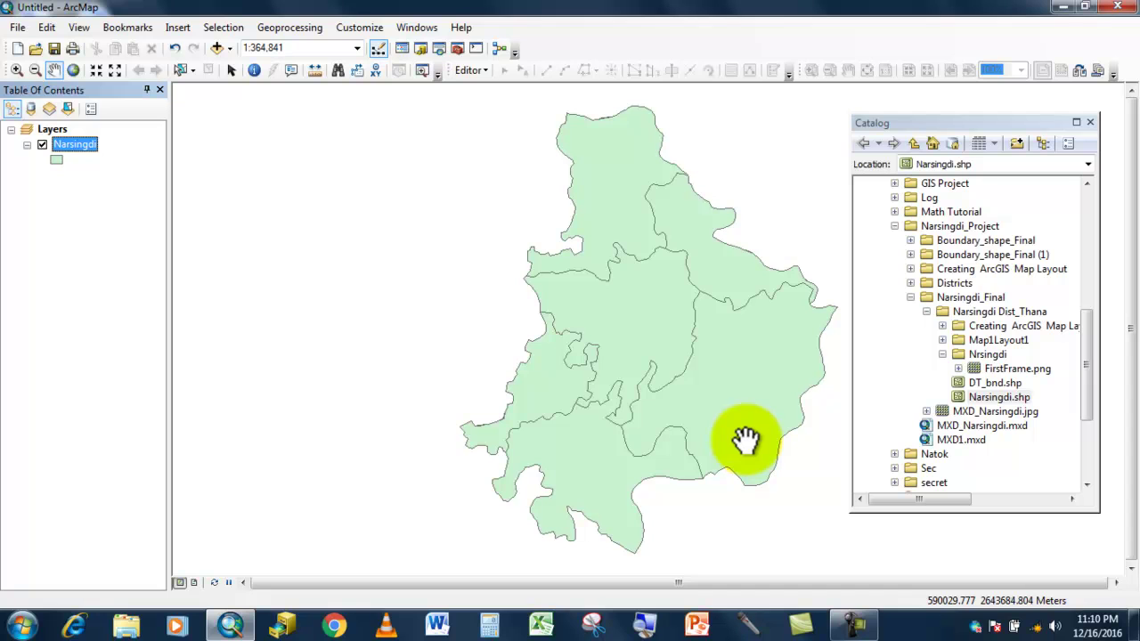
pyautogui.click(855, 625)
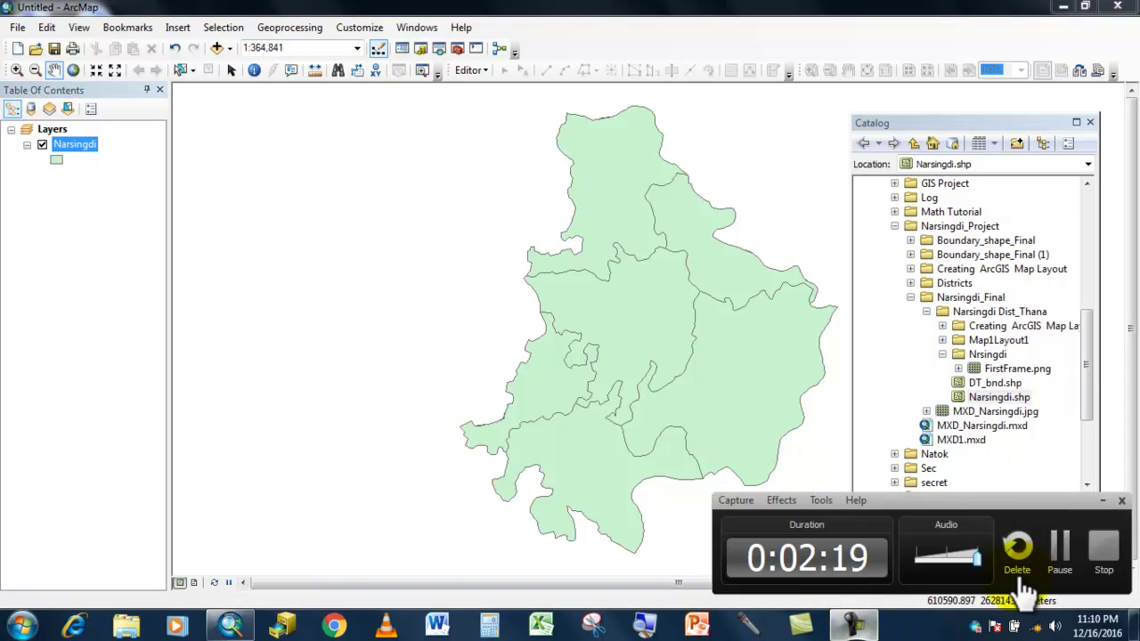
pyautogui.click(1060, 548)
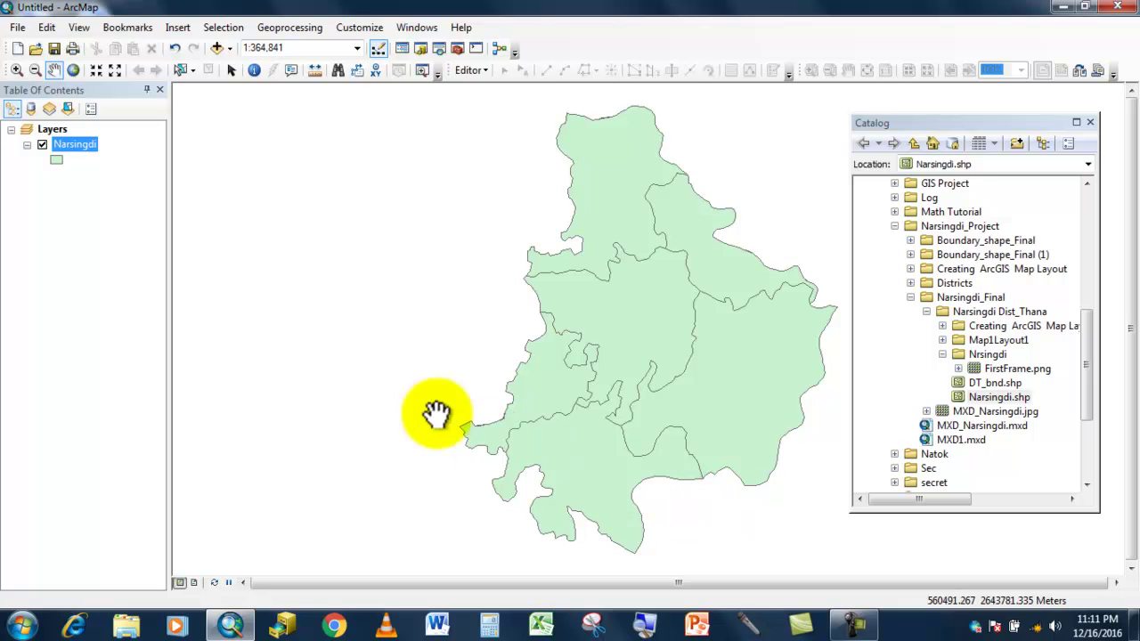
# Turn on feature labels for the Narsingdi layer and use THANANAME as the label field
pyautogui.click(87, 143)
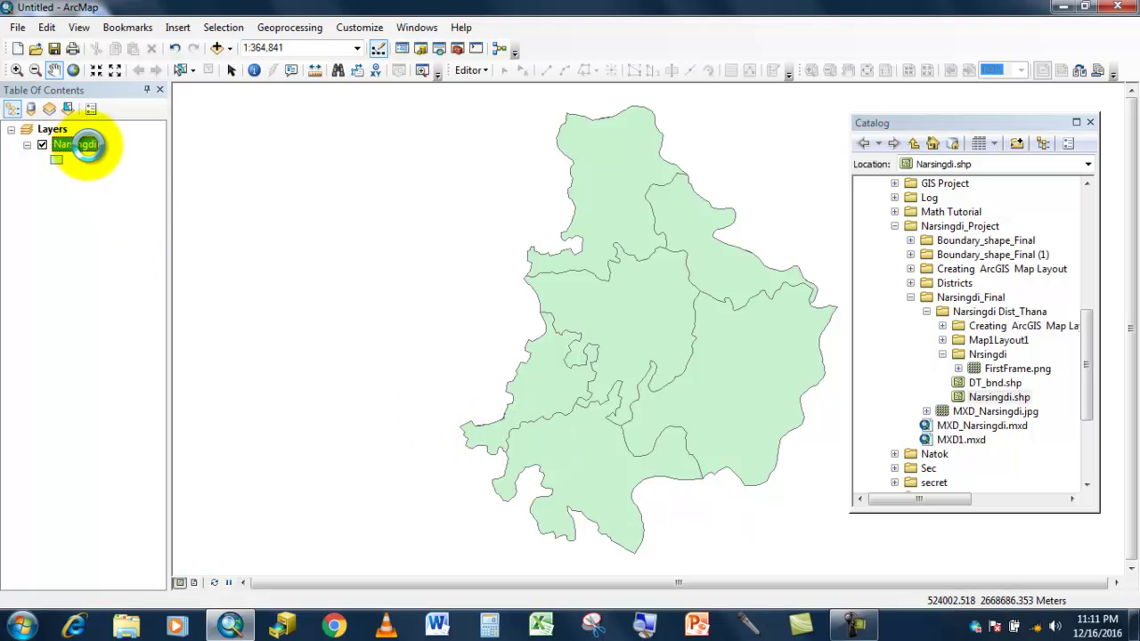
pyautogui.doubleClick(88, 144)
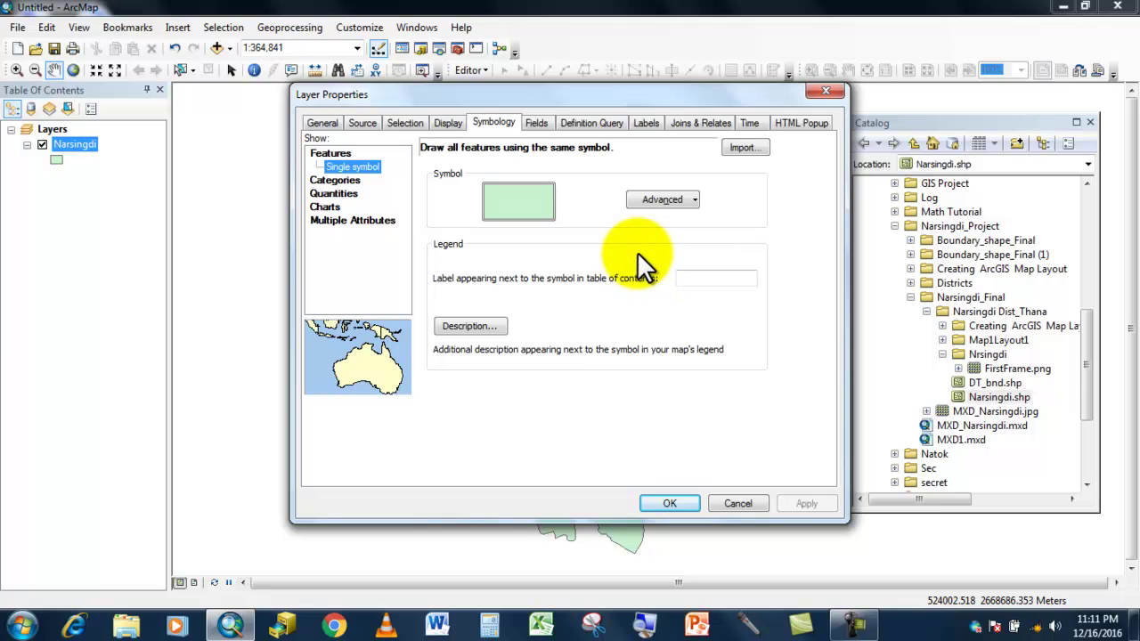
pyautogui.click(645, 123)
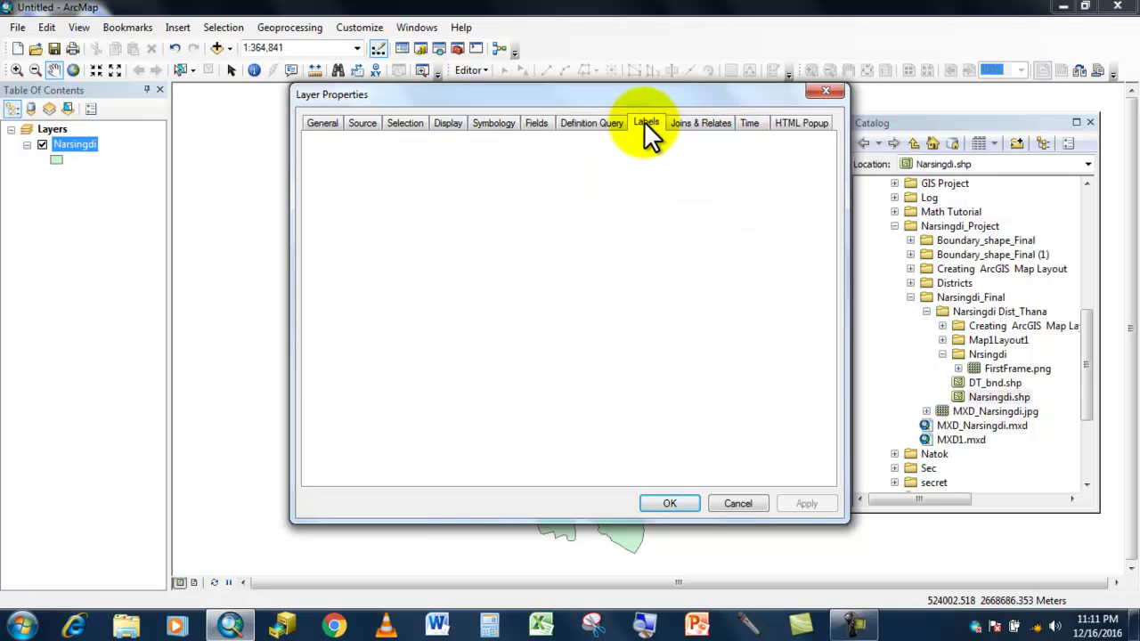
pyautogui.click(319, 145)
pyautogui.click(580, 256)
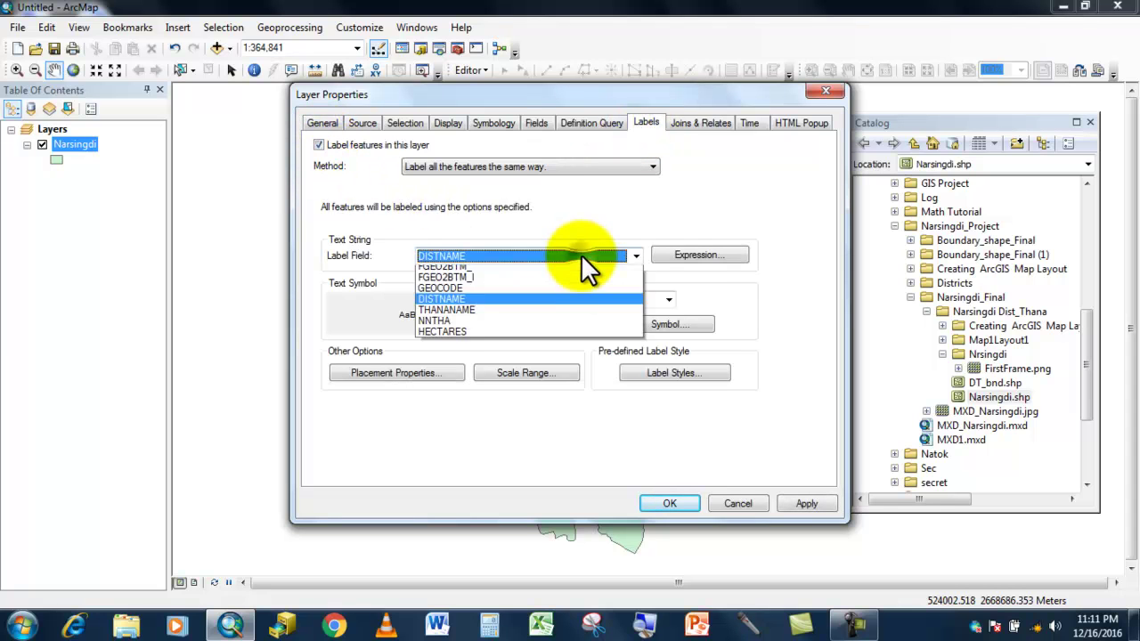
pyautogui.click(489, 355)
pyautogui.click(504, 253)
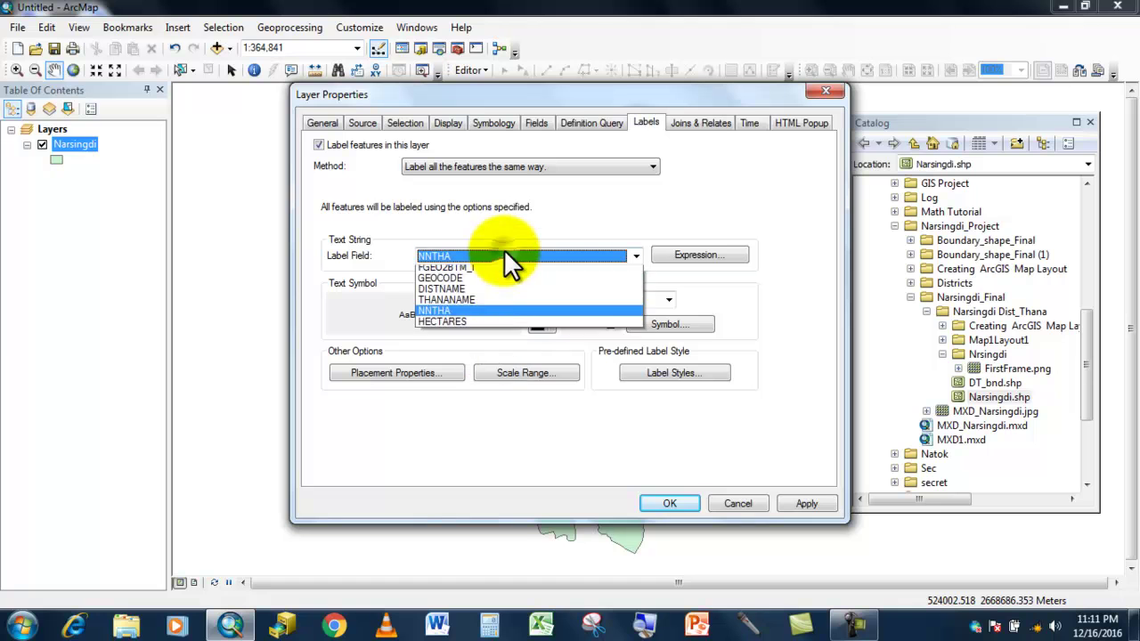
pyautogui.click(469, 349)
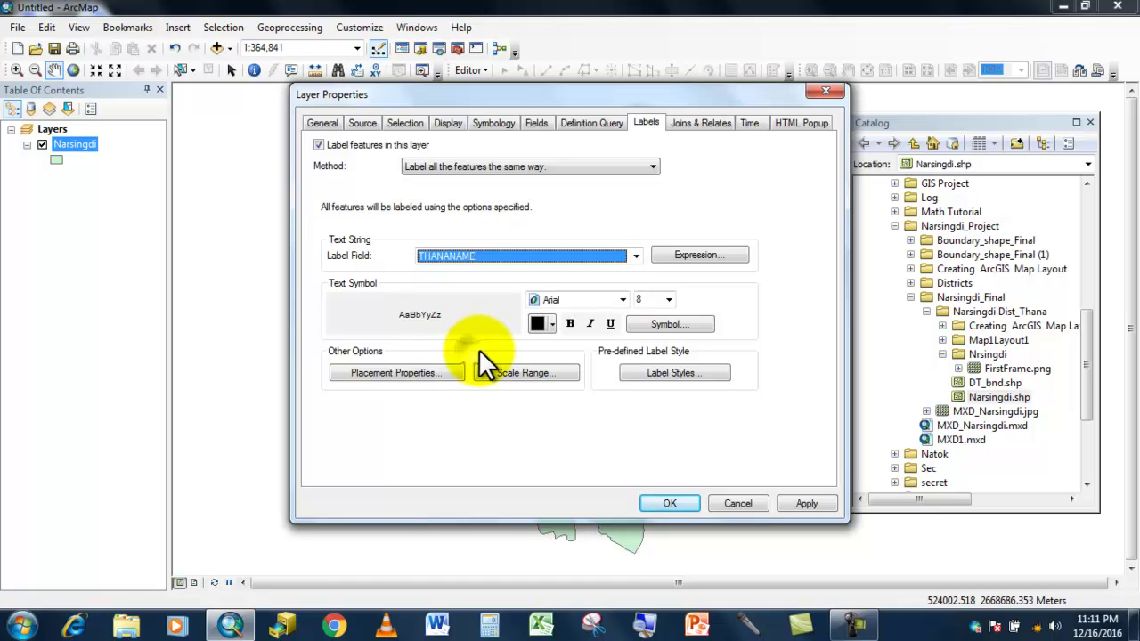
# Symbolize the Narsingdi layer by unique values of the THANANAME field and add all values
pyautogui.click(500, 124)
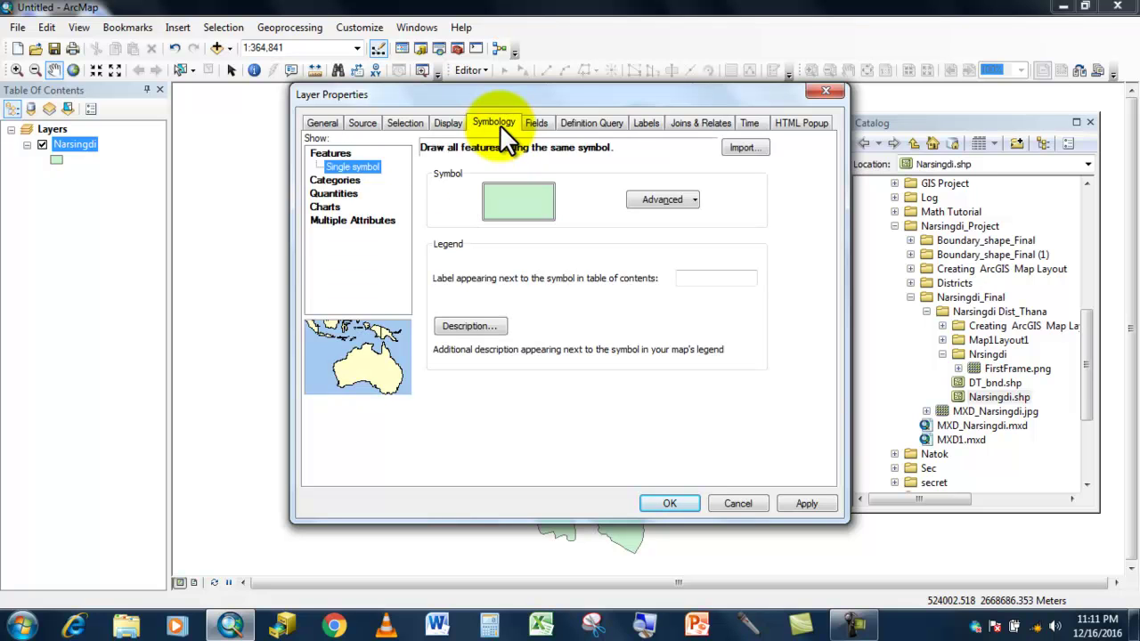
pyautogui.click(335, 181)
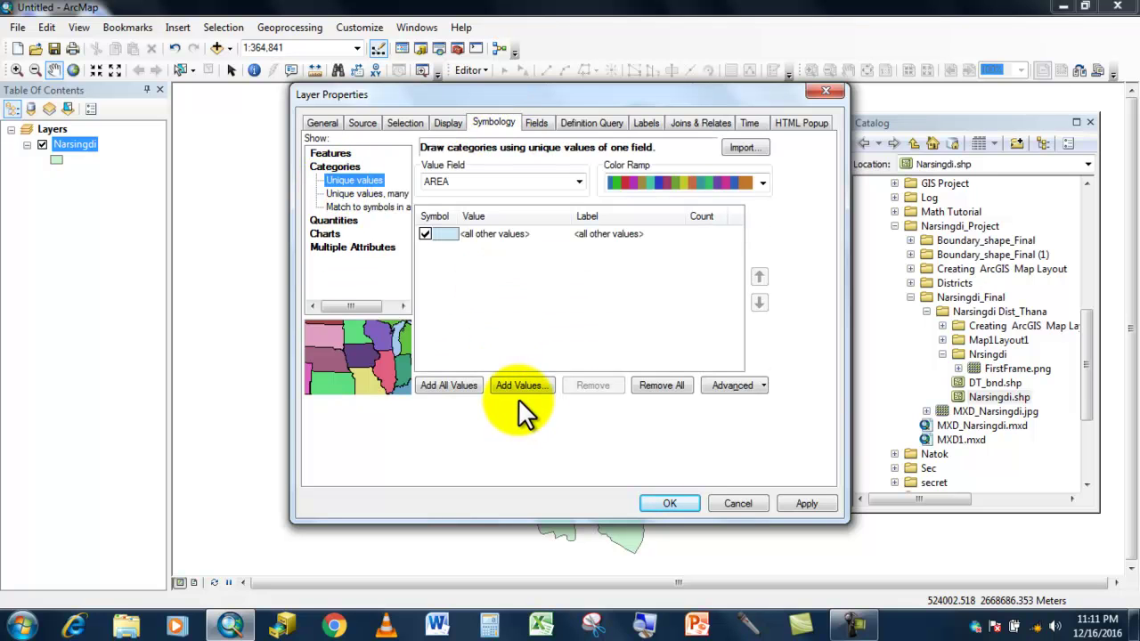
pyautogui.click(489, 181)
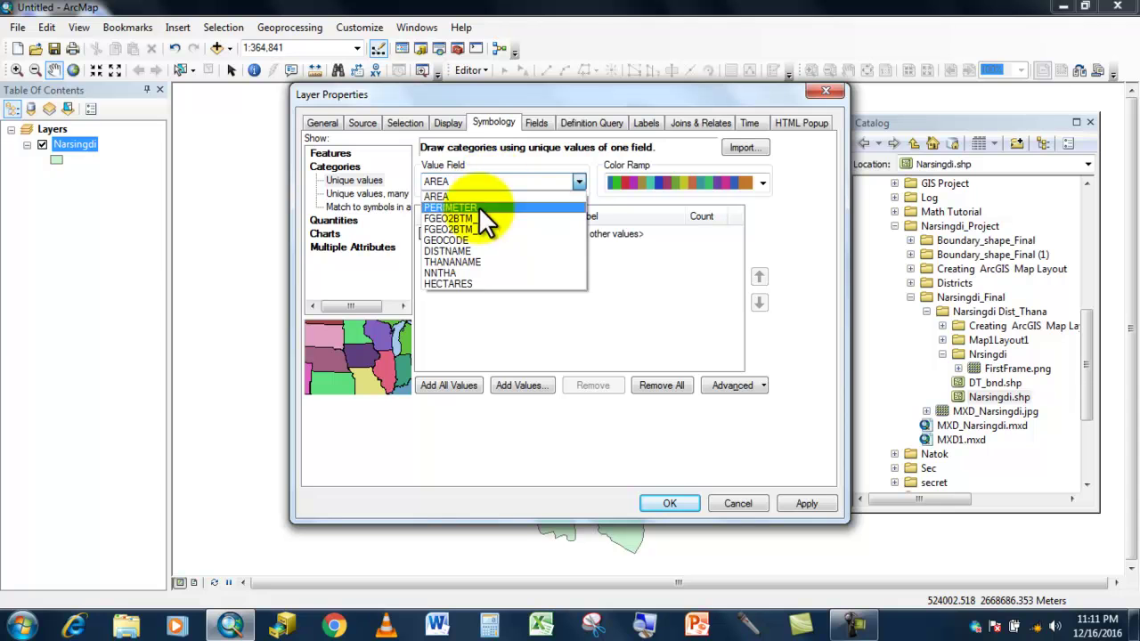
pyautogui.click(467, 260)
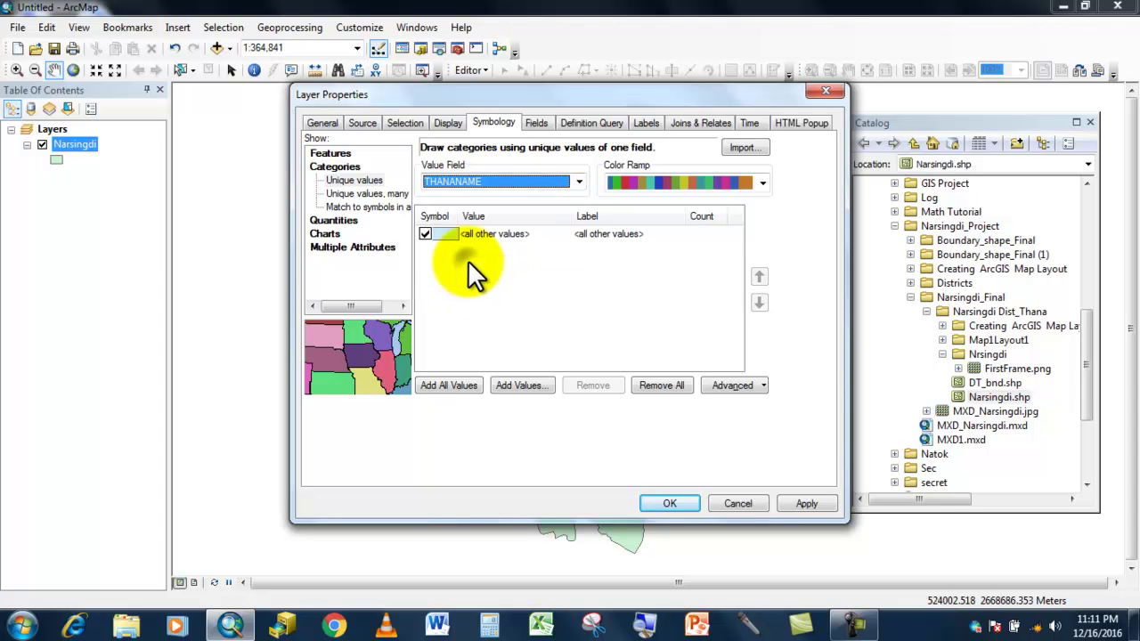
pyautogui.click(429, 385)
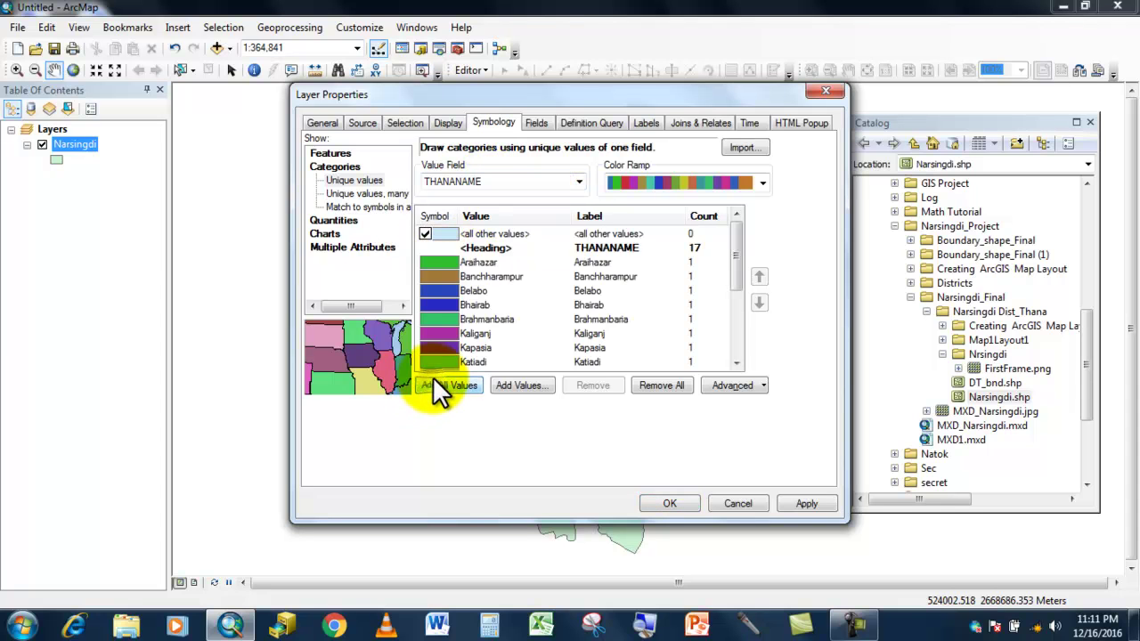
# Clear the THANANAME heading label, exclude <all other values> from the symbology and clear its label
pyautogui.click(615, 248)
pyautogui.click(619, 249)
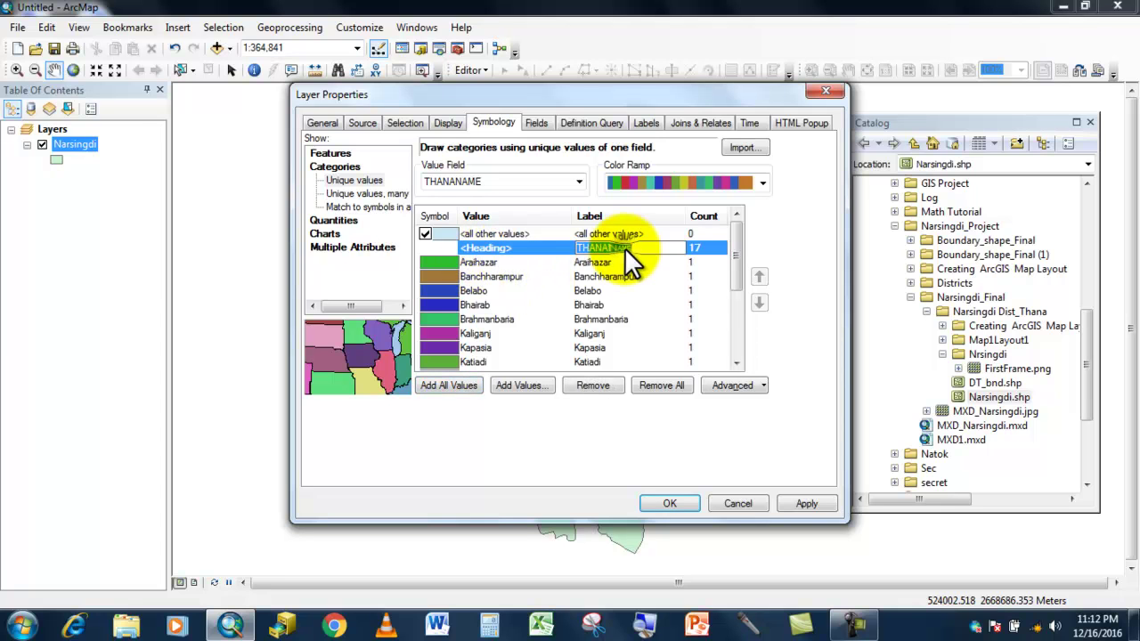
pyautogui.press('Delete')
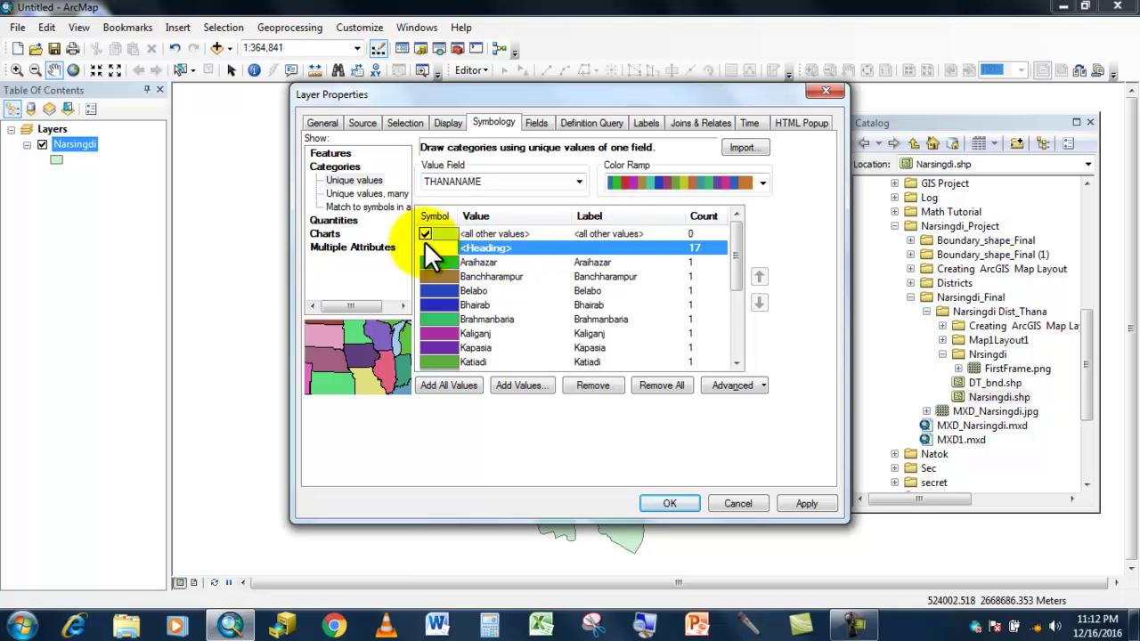
pyautogui.click(424, 234)
pyautogui.click(585, 229)
pyautogui.click(614, 228)
pyautogui.press('Delete')
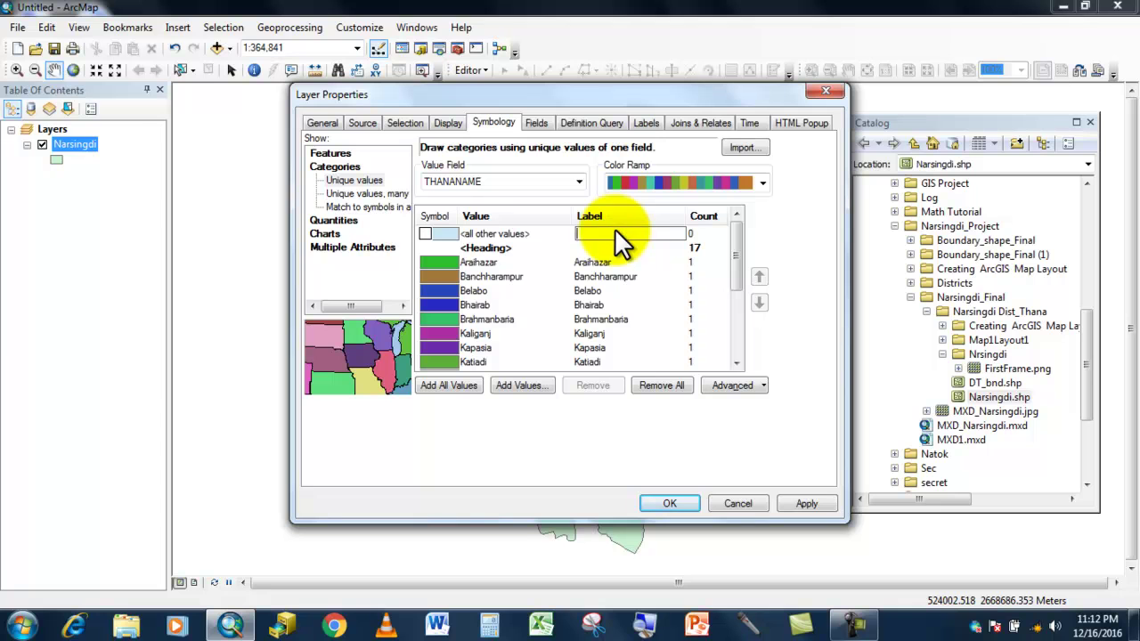
# Review the full list of thana values and their assigned colours in the layer's symbology
pyautogui.scroll(-3, 456, 302)
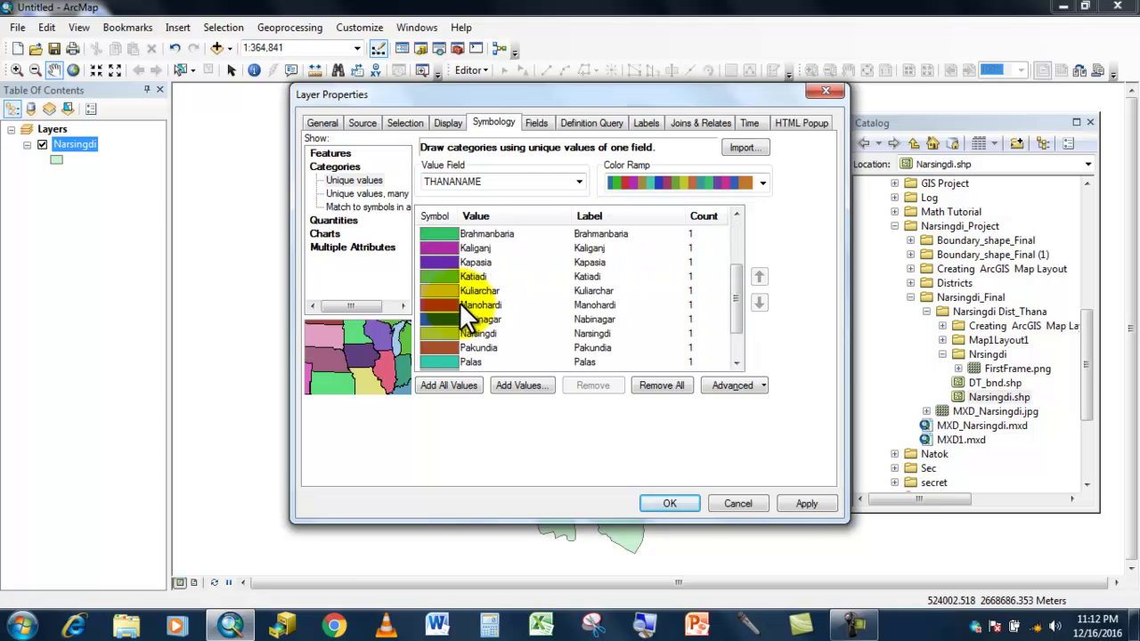
pyautogui.scroll(3, 545, 325)
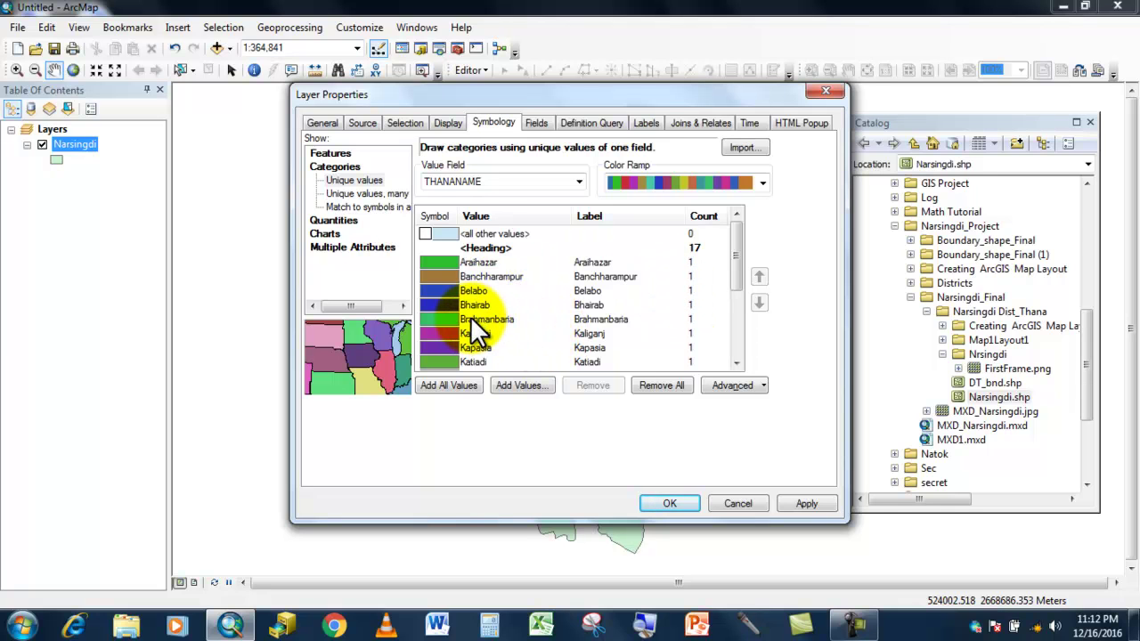
pyautogui.scroll(-1, 526, 291)
pyautogui.scroll(-2, 525, 290)
pyautogui.scroll(3, 526, 290)
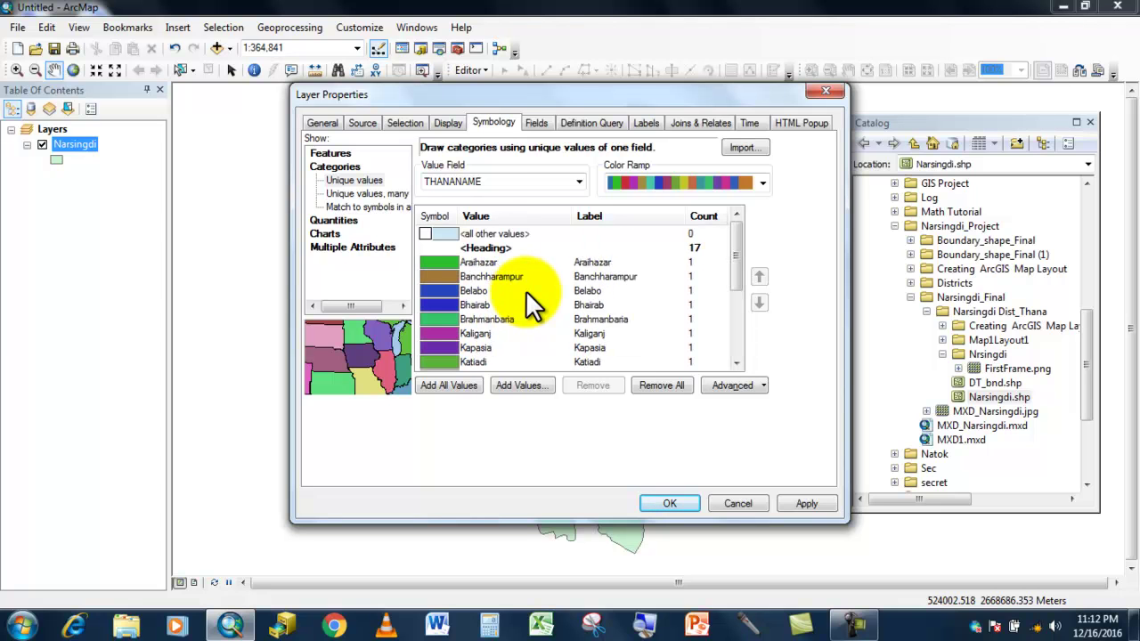
pyautogui.scroll(-3, 484, 301)
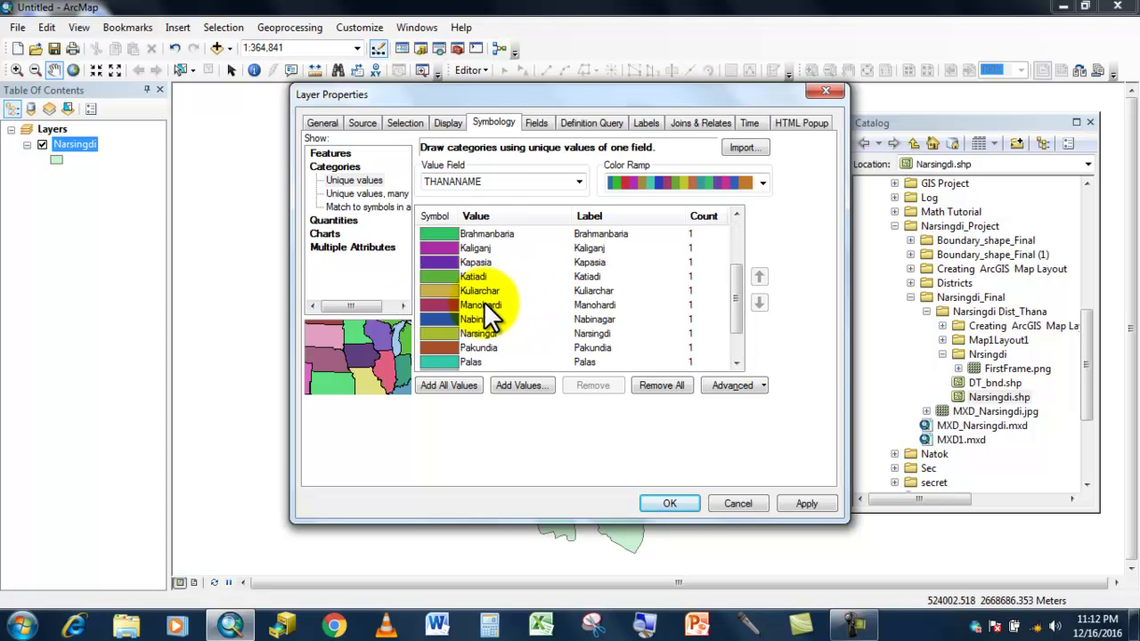
pyautogui.scroll(3, 483, 301)
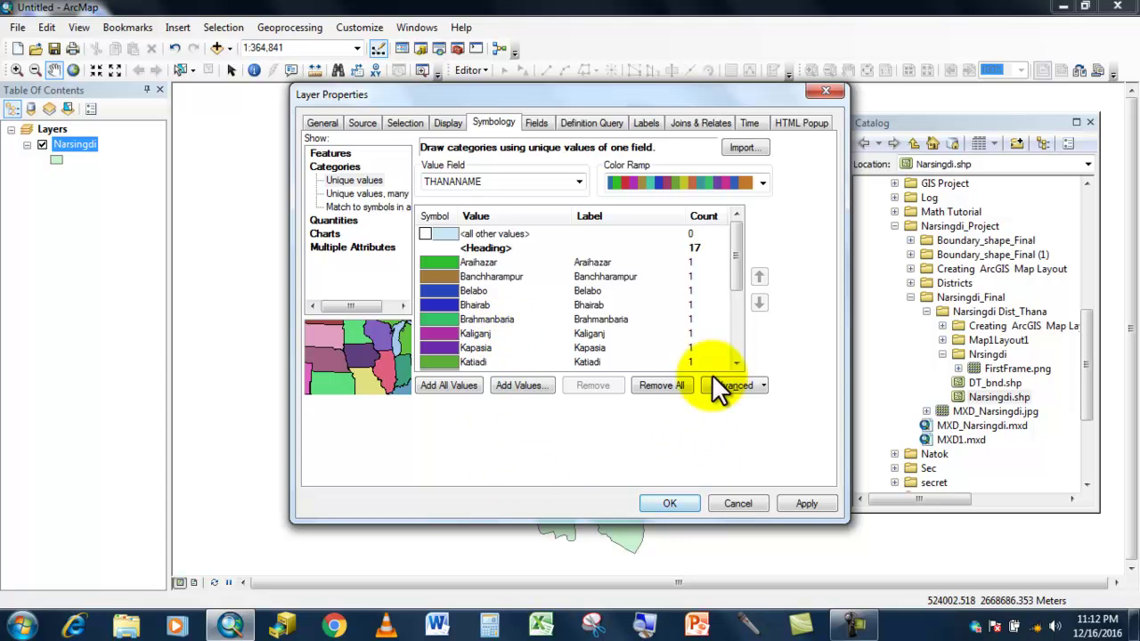
pyautogui.moveTo(739, 264); pyautogui.dragTo(745, 354)
# Apply the label and unique-value symbology settings to the Narsingdi layer and close its properties
pyautogui.click(807, 505)
pyautogui.click(684, 504)
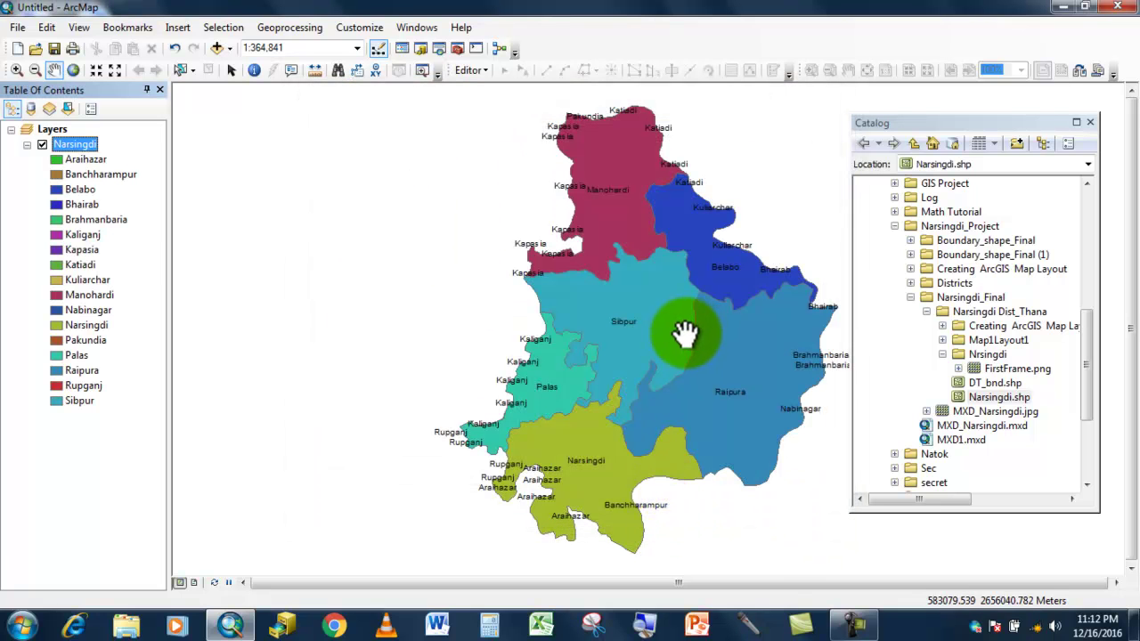
# Inspect the coloured thana areas and their name labels on the map at a scale of 1:250,000
pyautogui.scroll(-1, 683, 398)
pyautogui.scroll(-1, 657, 407)
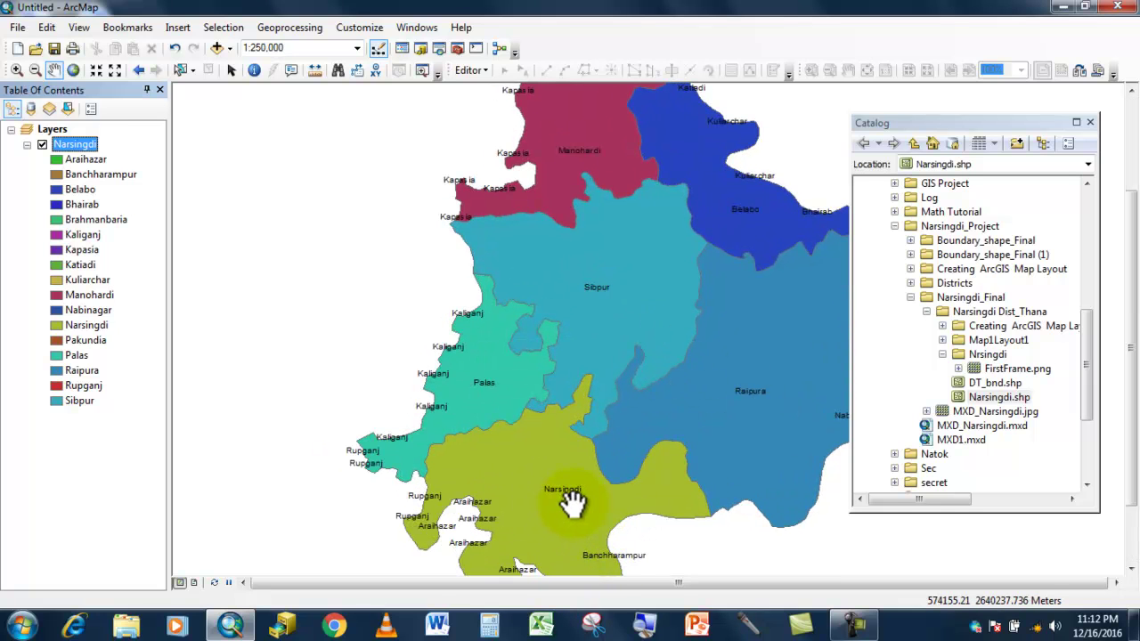
pyautogui.click(459, 370)
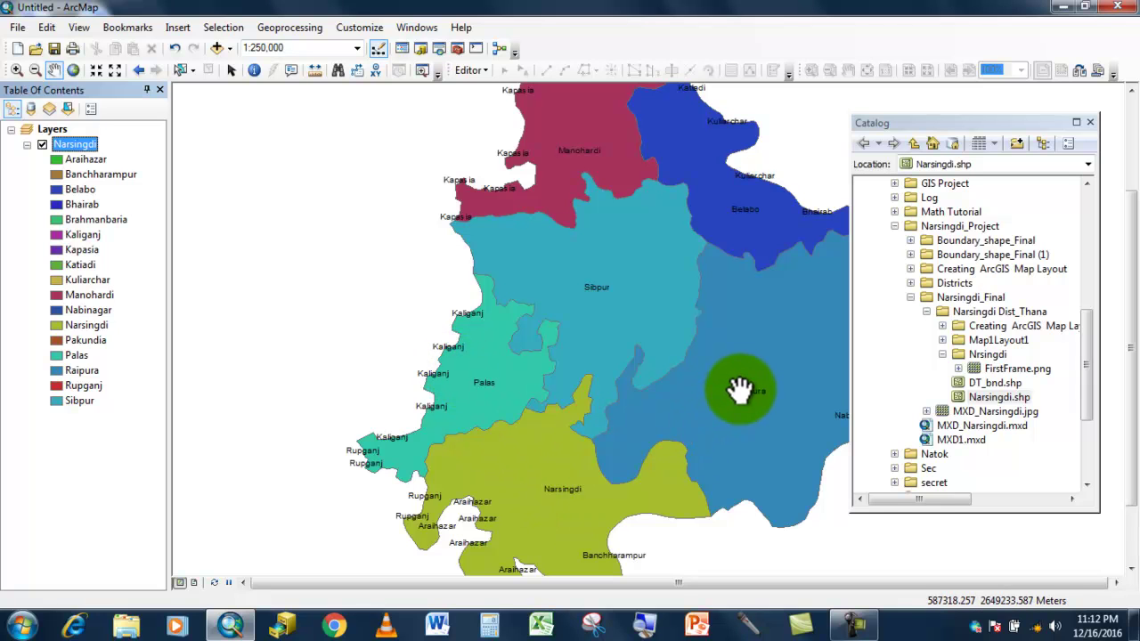
pyautogui.moveTo(740, 389); pyautogui.dragTo(687, 440)
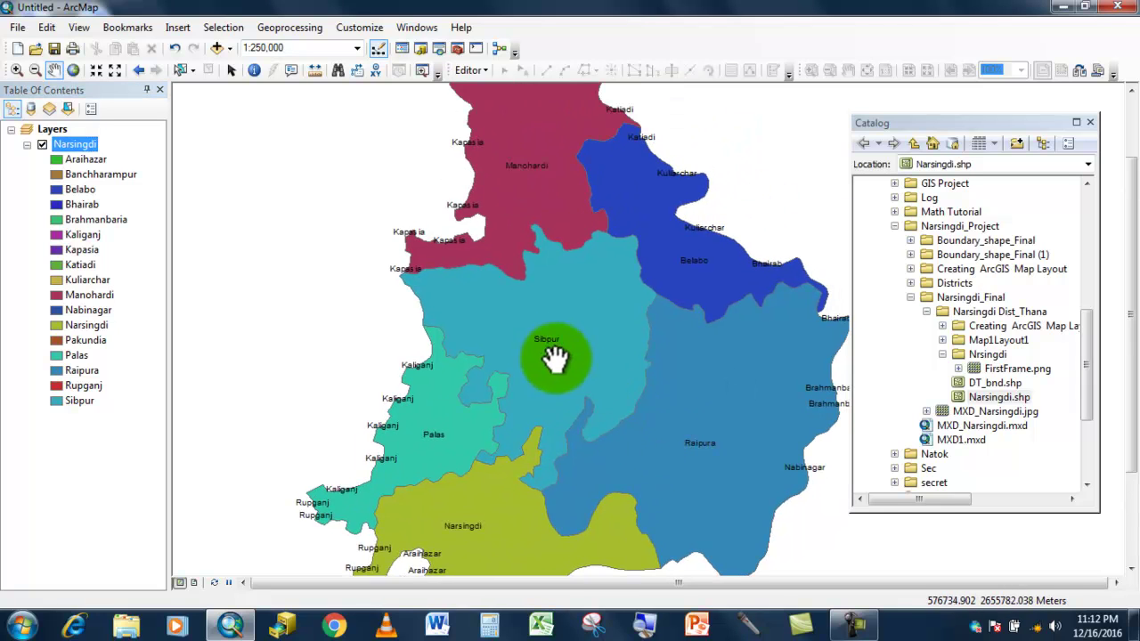
pyautogui.moveTo(539, 369); pyautogui.dragTo(481, 263)
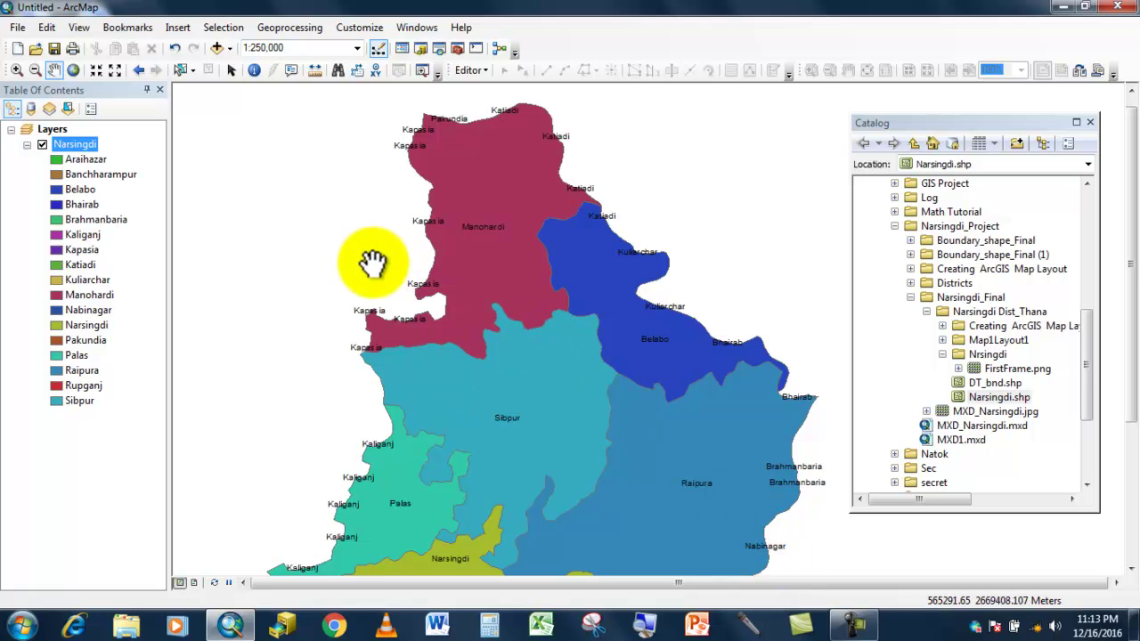
# Insert a new, empty data frame into the map document alongside the Layers data frame
pyautogui.scroll(2, 392, 257)
pyautogui.scroll(-1, 391, 257)
pyautogui.click(478, 311)
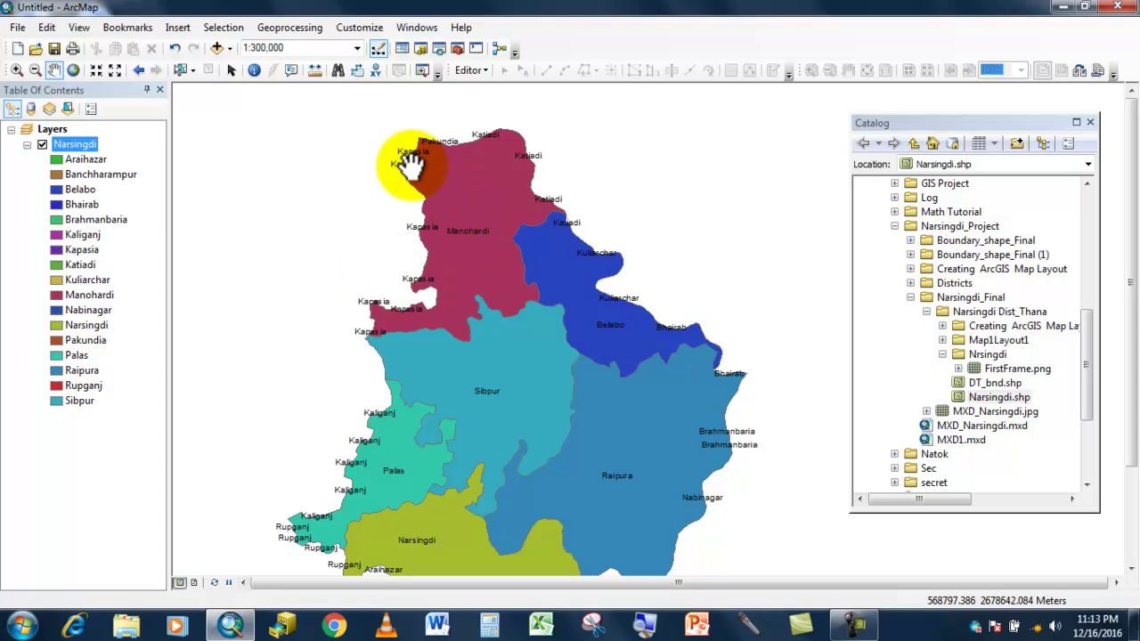
pyautogui.click(178, 31)
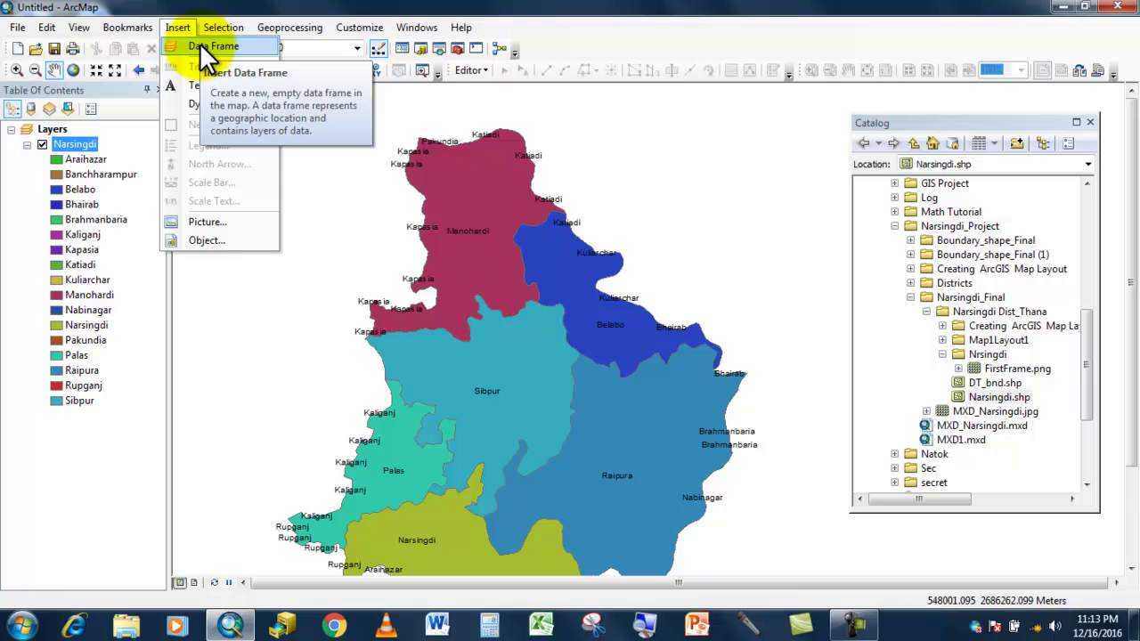
pyautogui.press('Escape')
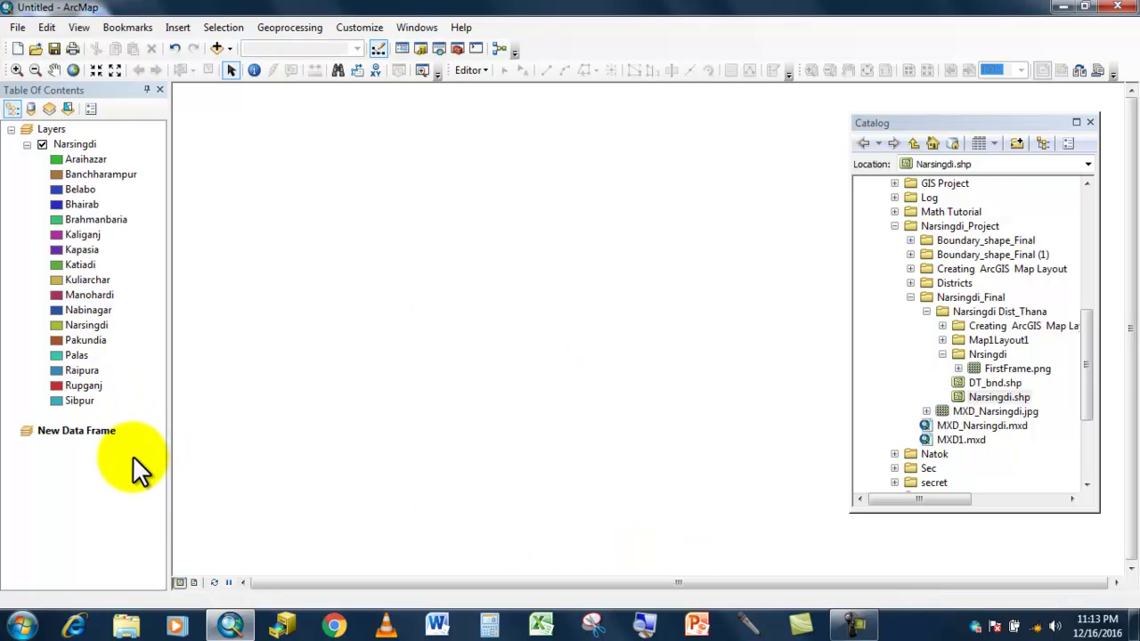
# Rename the new data frame as ArcGIS Map layout
pyautogui.click(79, 429)
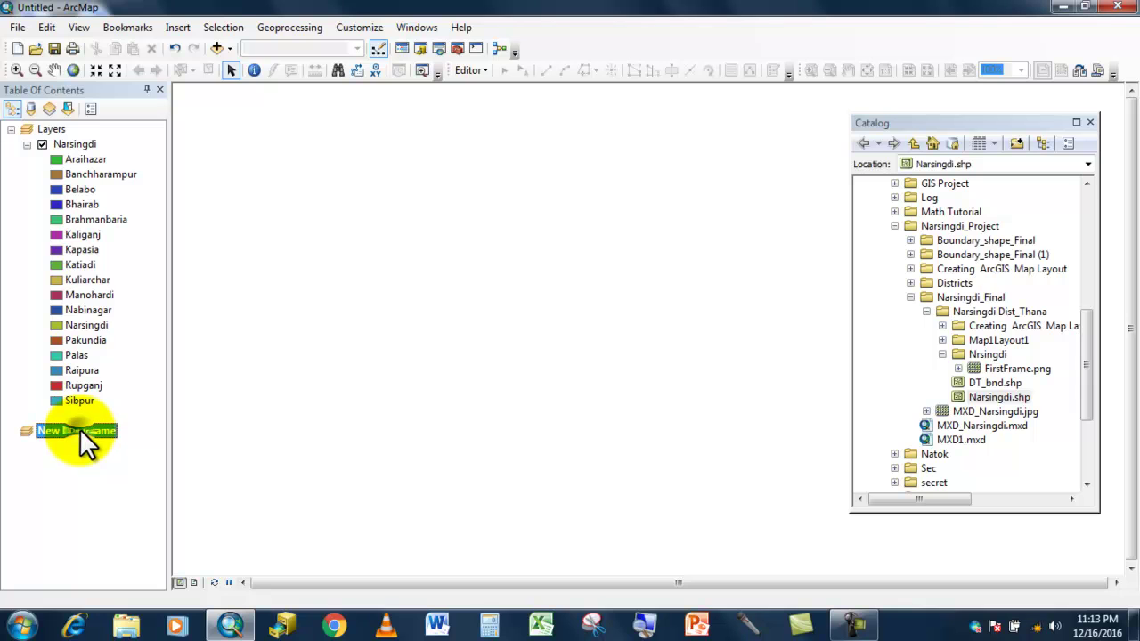
pyautogui.rightClick(79, 428)
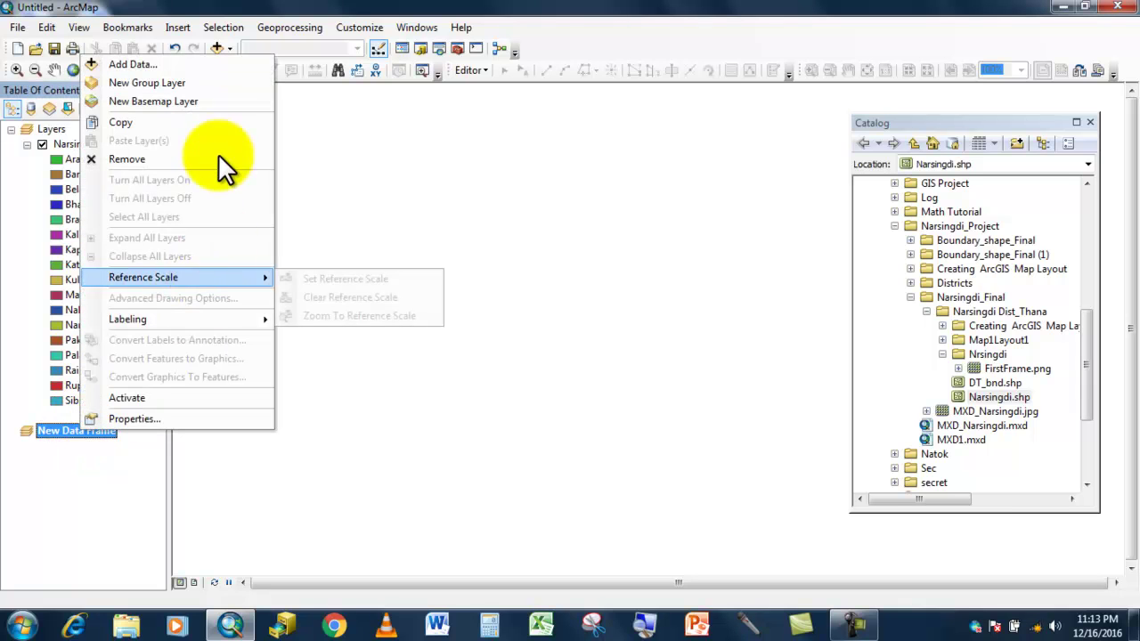
pyautogui.click(57, 430)
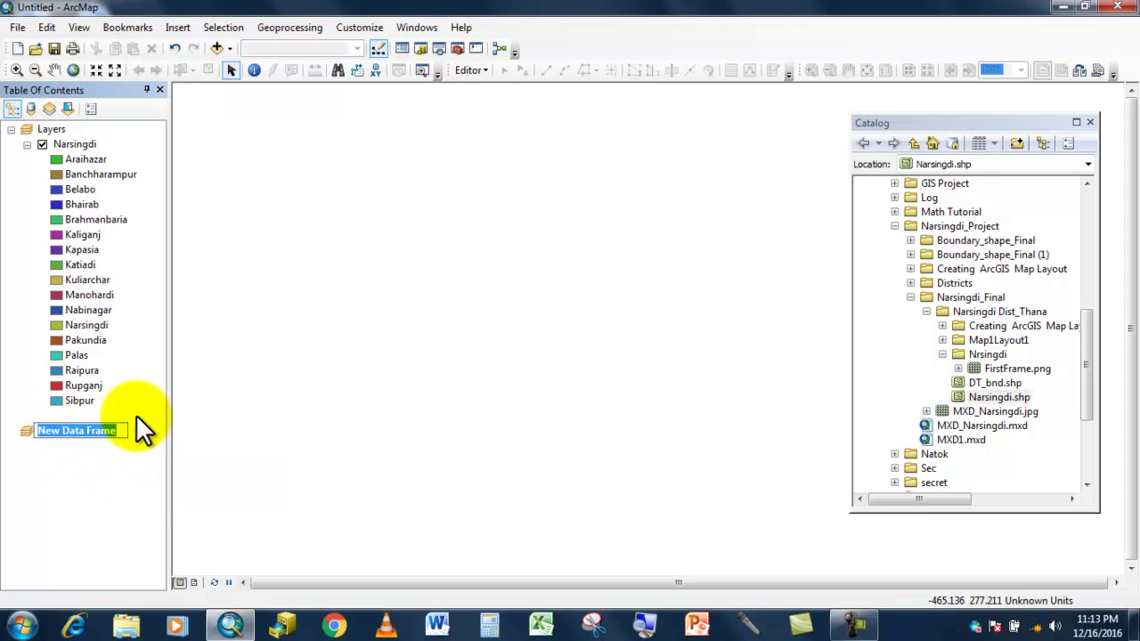
pyautogui.write('Arc')
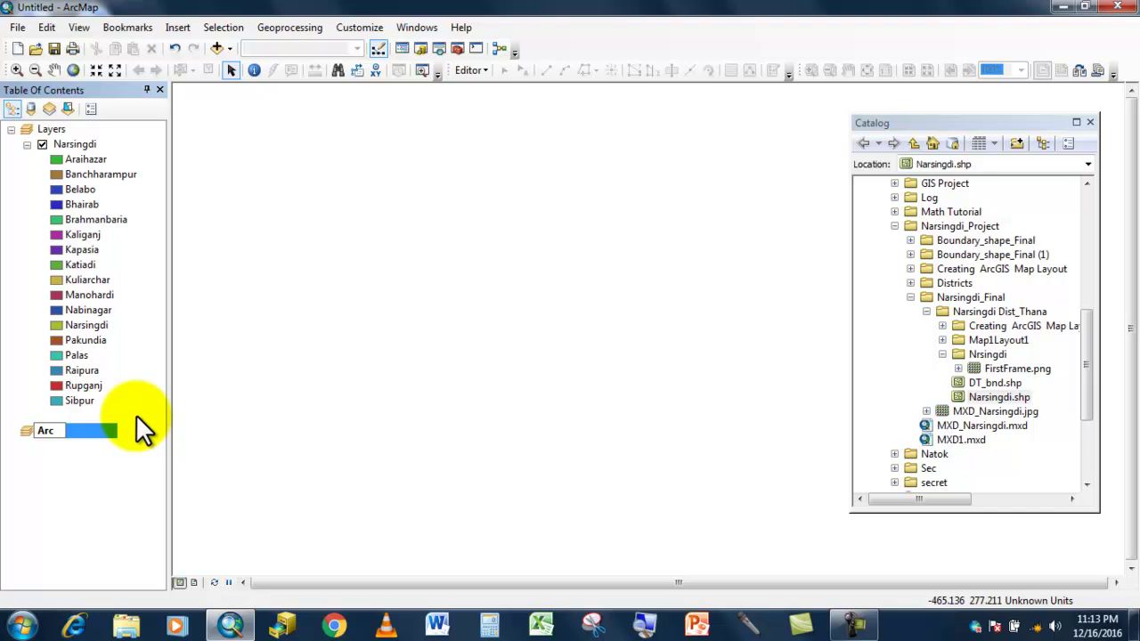
pyautogui.write('GIS Map layout')
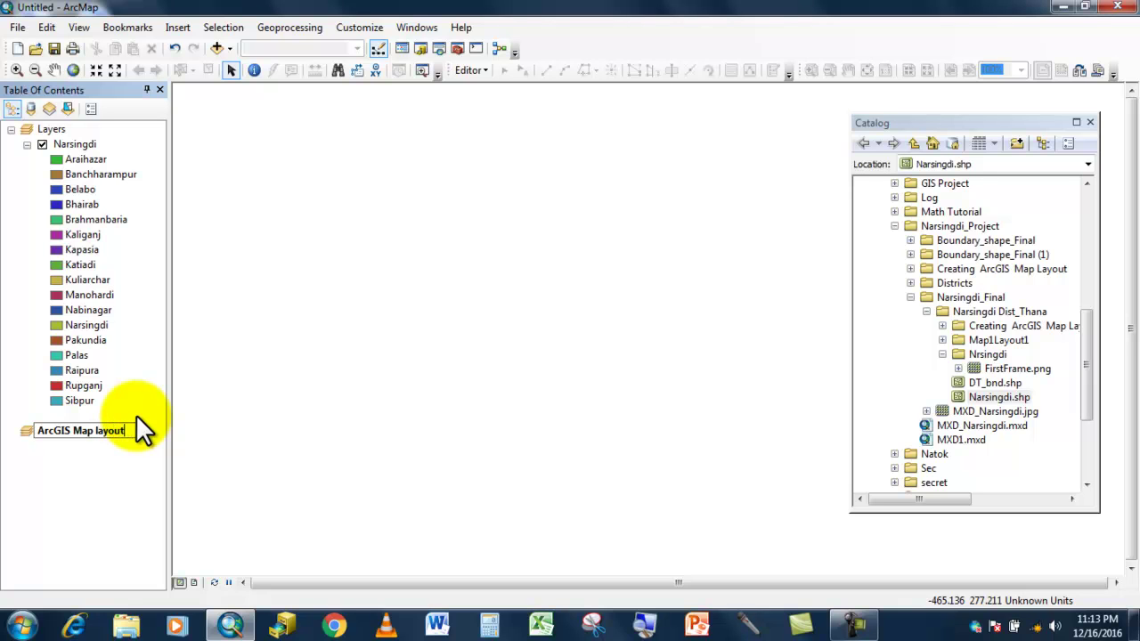
pyautogui.click(81, 453)
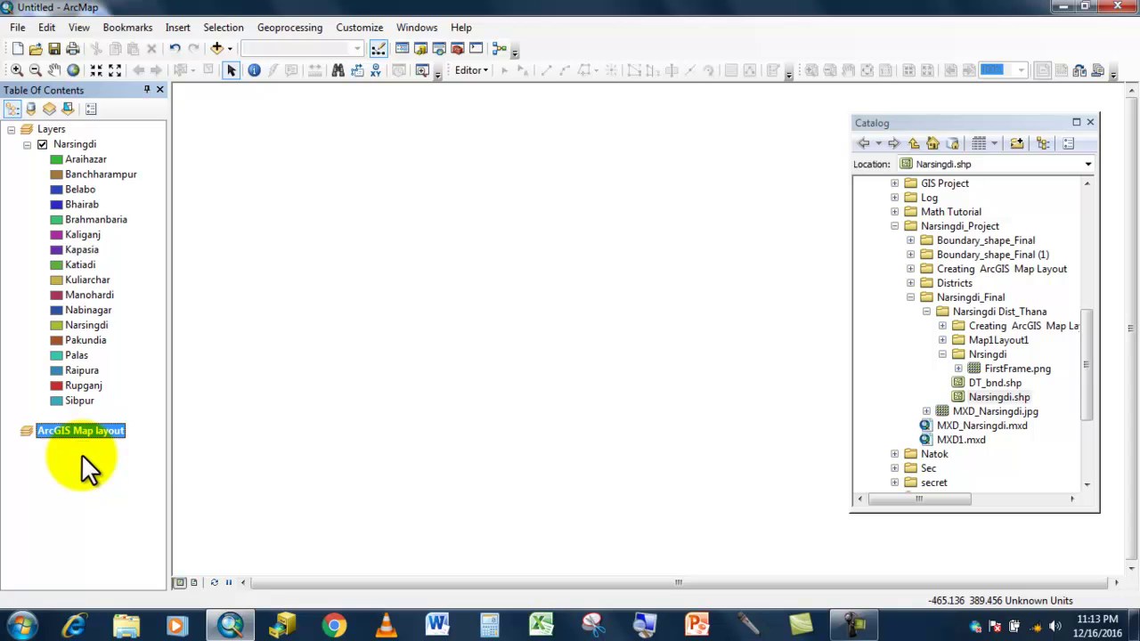
pyautogui.click(218, 46)
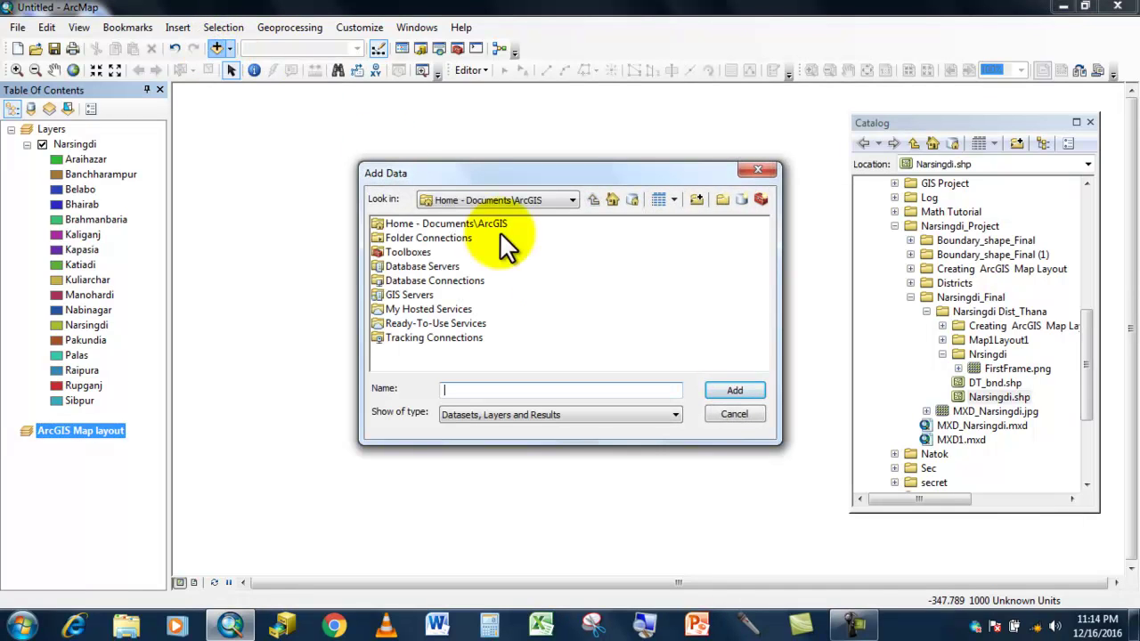
pyautogui.click(699, 200)
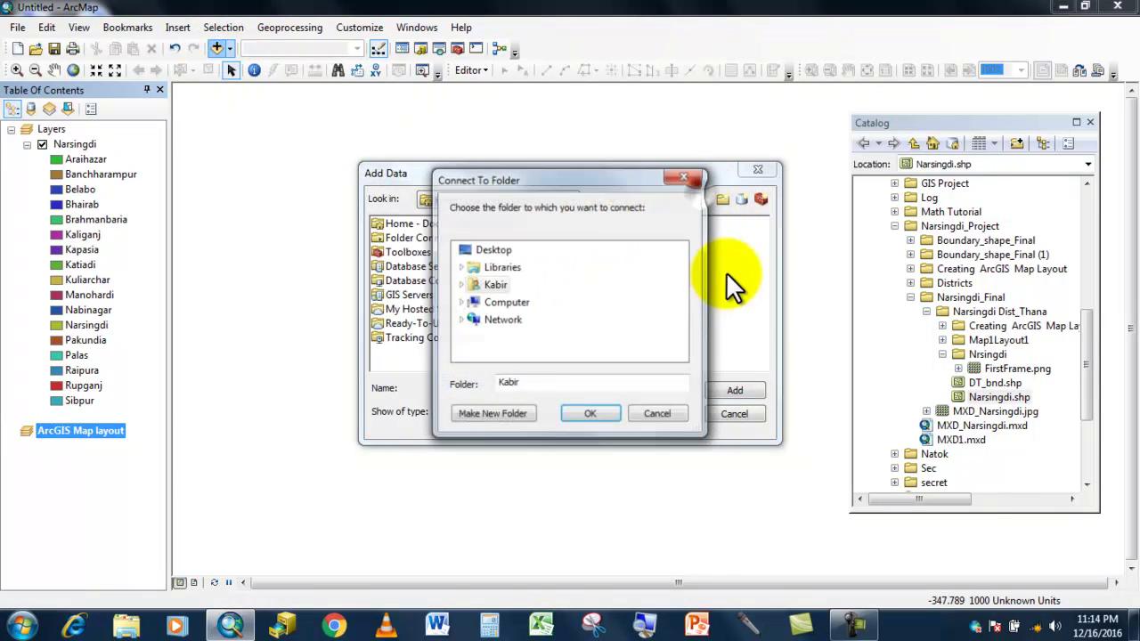
pyautogui.click(503, 302)
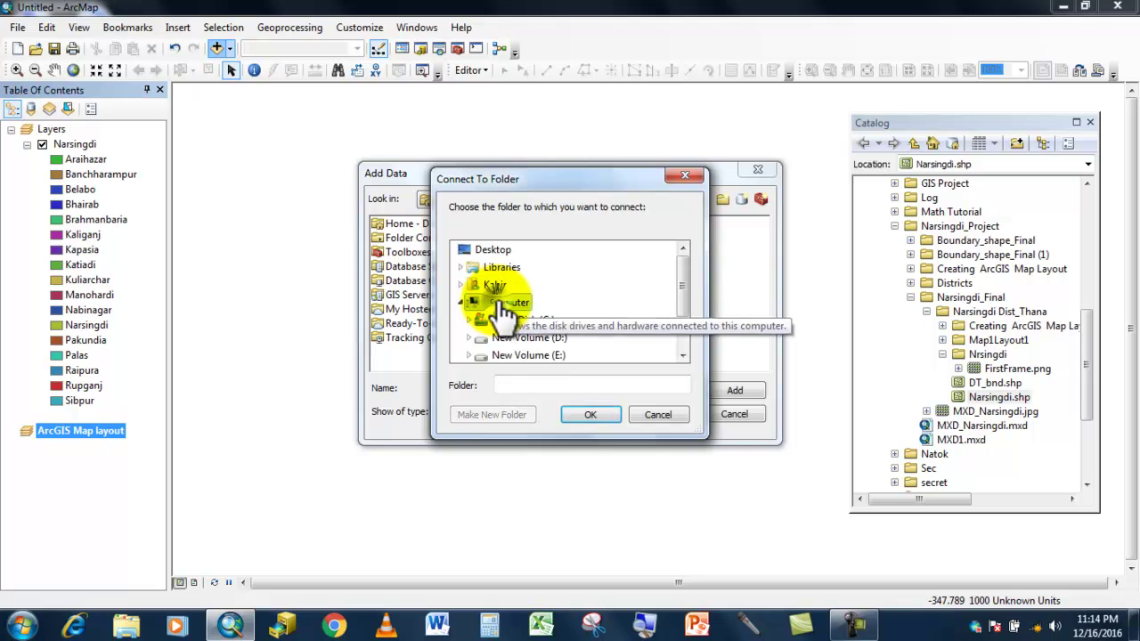
pyautogui.click(469, 355)
pyautogui.scroll(-5, 646, 320)
pyautogui.scroll(3, 623, 316)
pyautogui.click(557, 355)
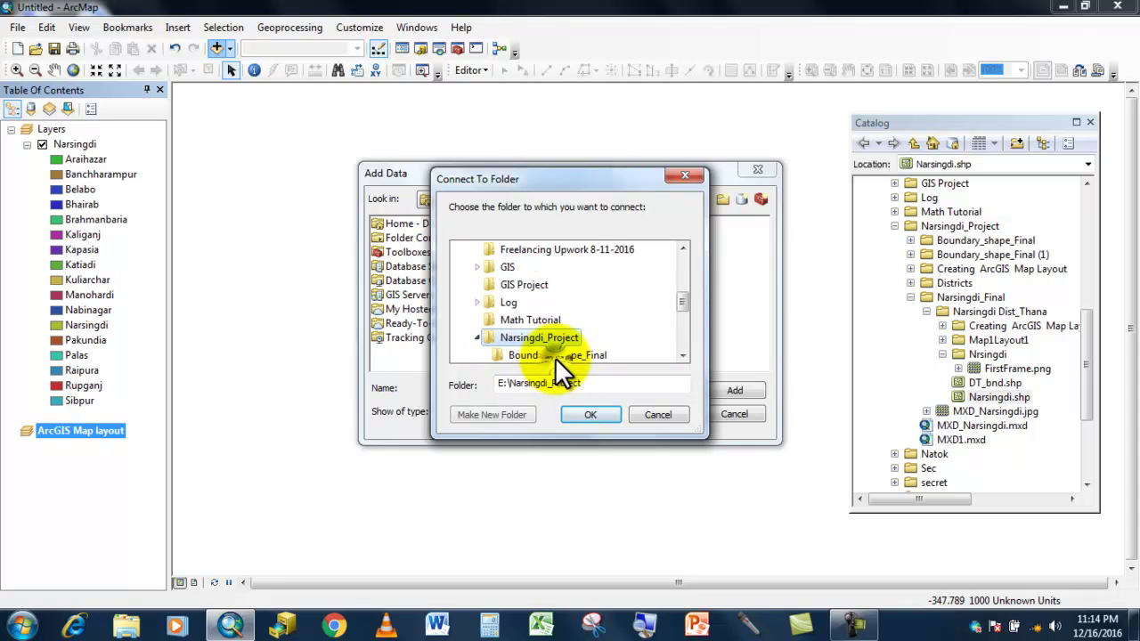
pyautogui.click(594, 414)
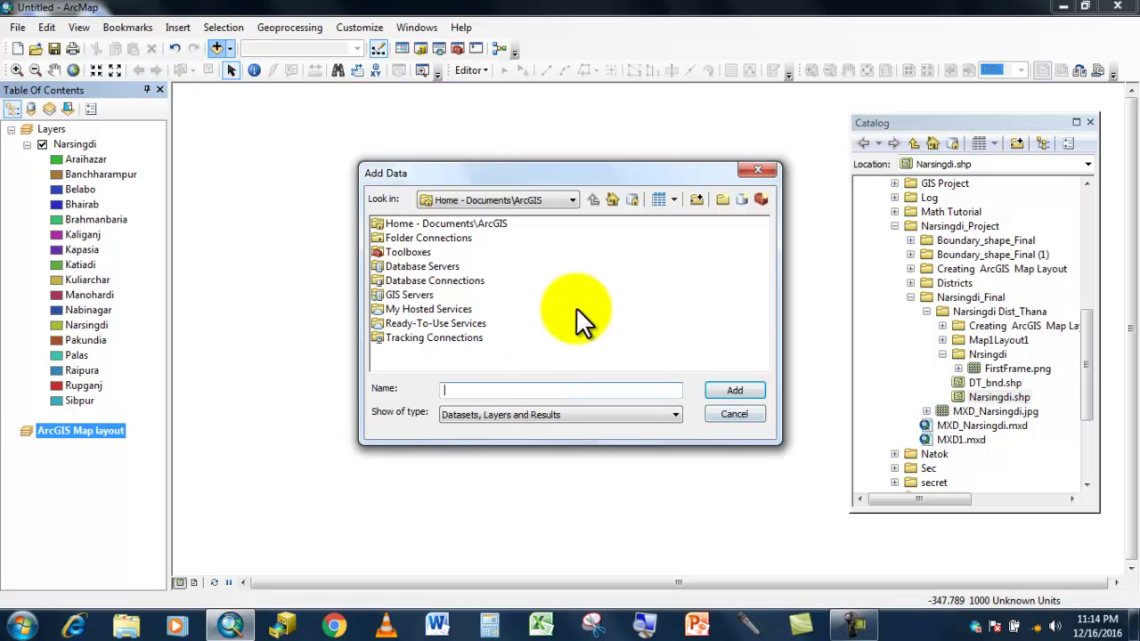
pyautogui.click(748, 414)
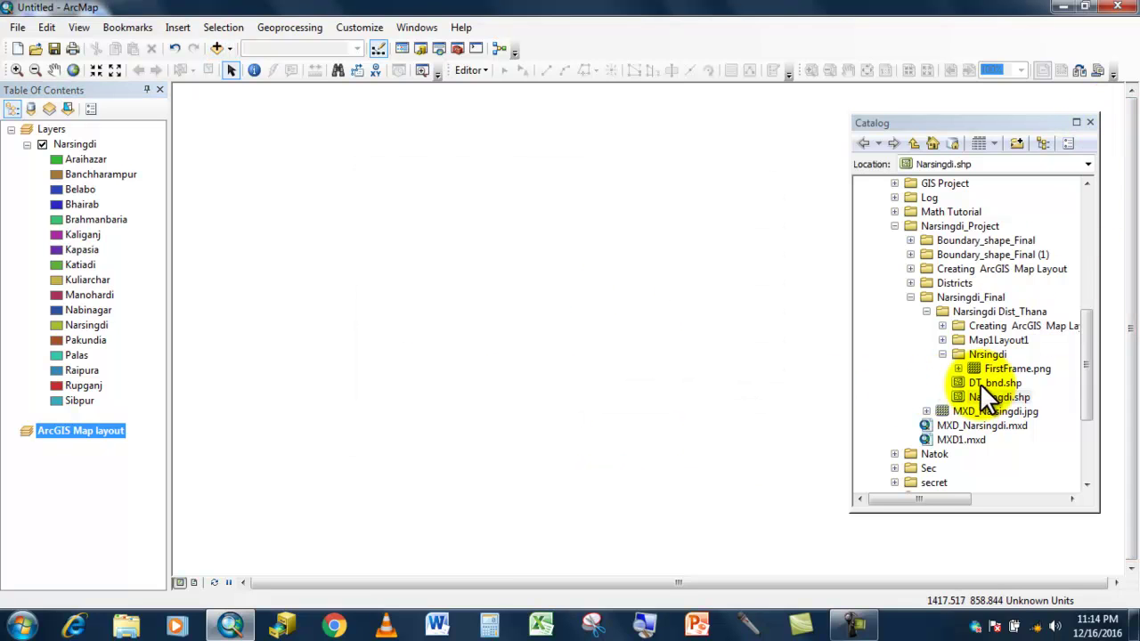
# Add DT_bnd.shp to the ArcGIS Map layout data frame and turn on feature labels for the layer
pyautogui.click(970, 385)
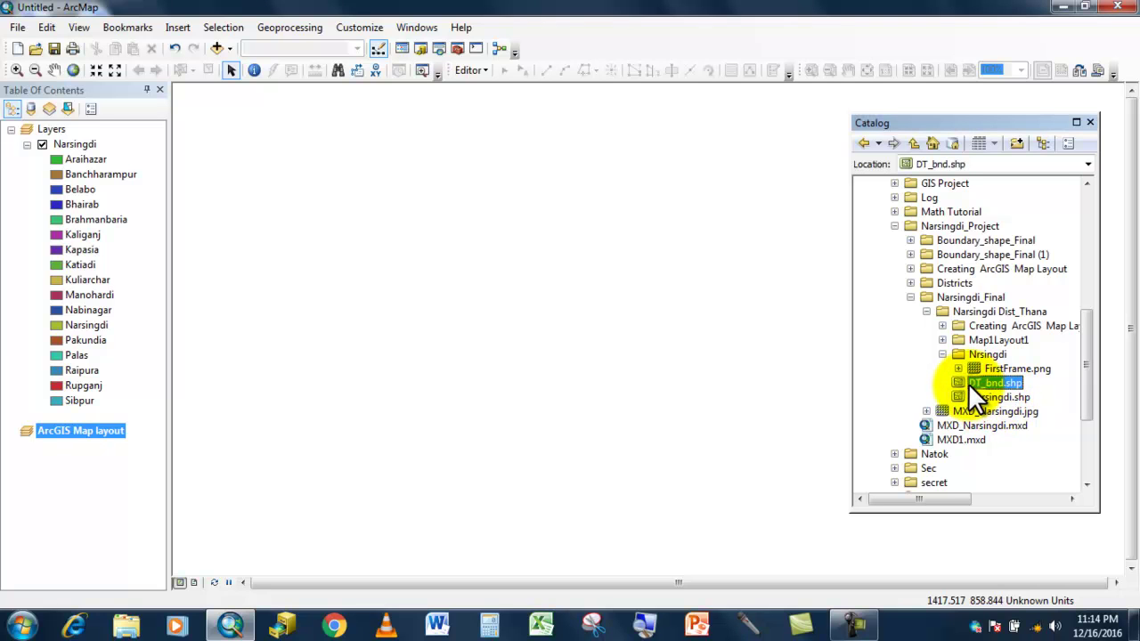
pyautogui.moveTo(968, 383)
pyautogui.mouseDown()
pyautogui.moveTo(272, 473)
pyautogui.moveTo(101, 467)
pyautogui.mouseUp()
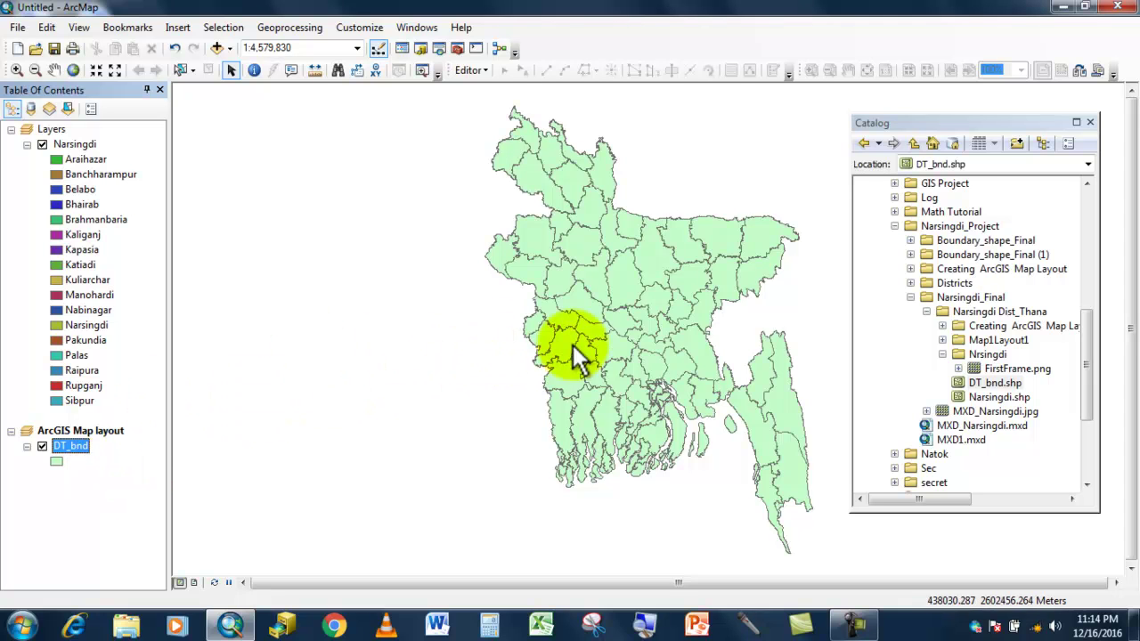
pyautogui.doubleClick(74, 443)
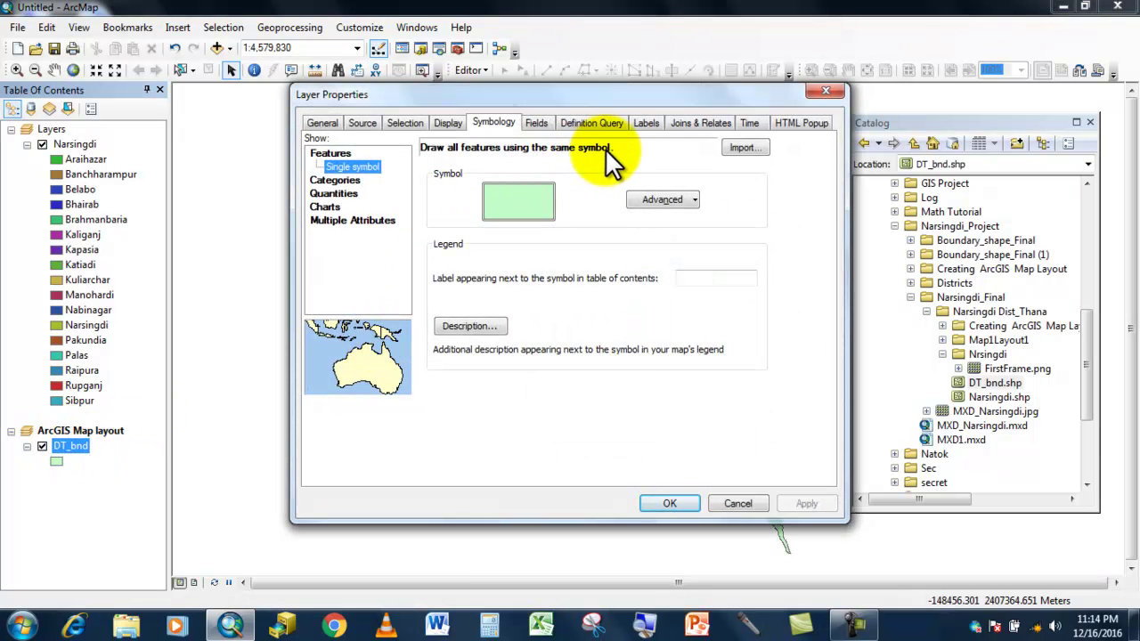
pyautogui.click(641, 124)
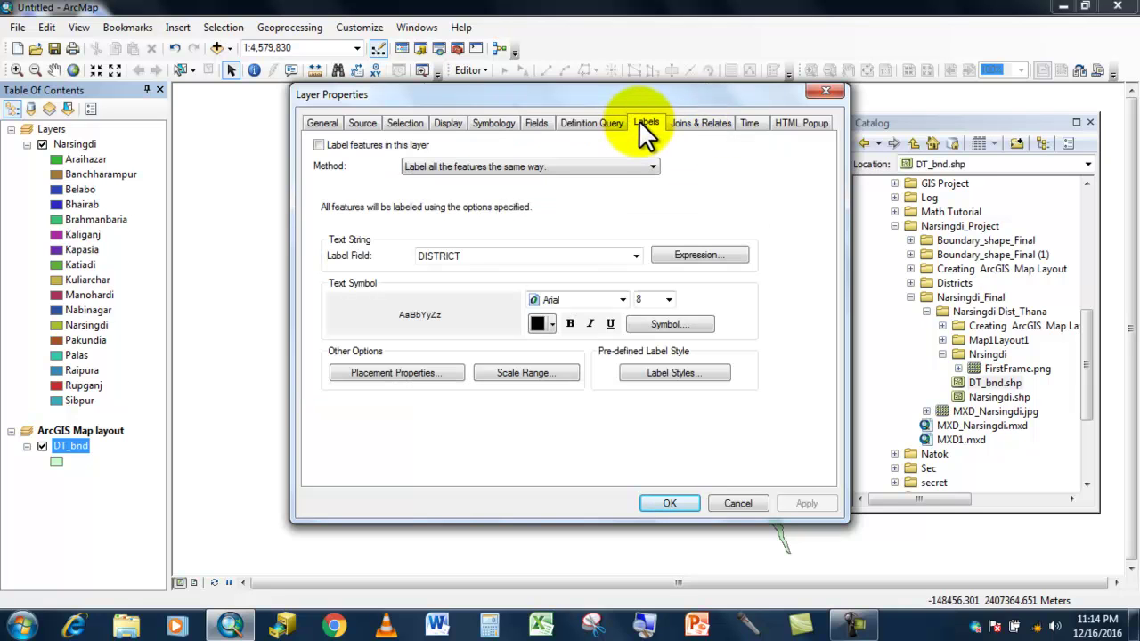
pyautogui.click(319, 145)
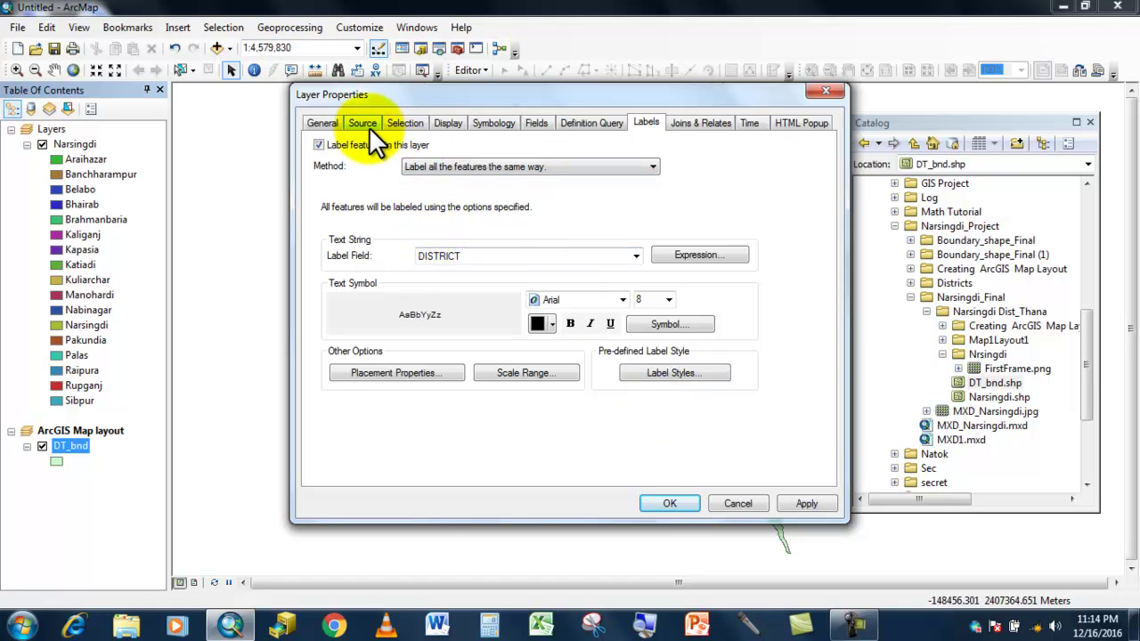
# Symbolize DT_bnd by unique values of the DISTRICT field with a dark multicolour ramp and add all values
pyautogui.click(490, 123)
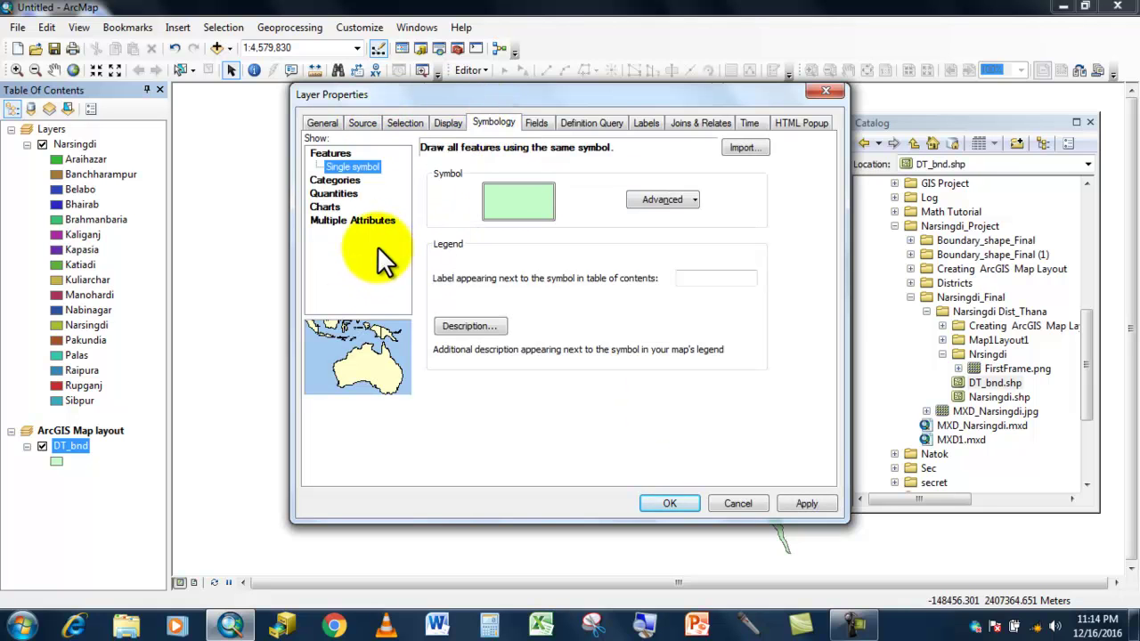
pyautogui.click(342, 180)
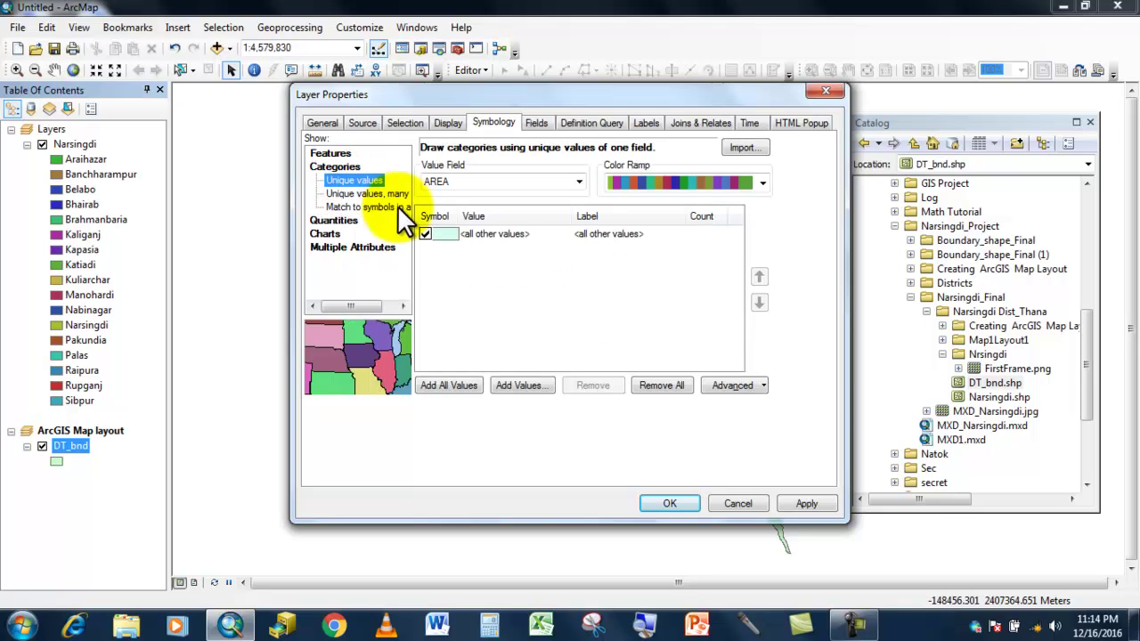
pyautogui.click(648, 182)
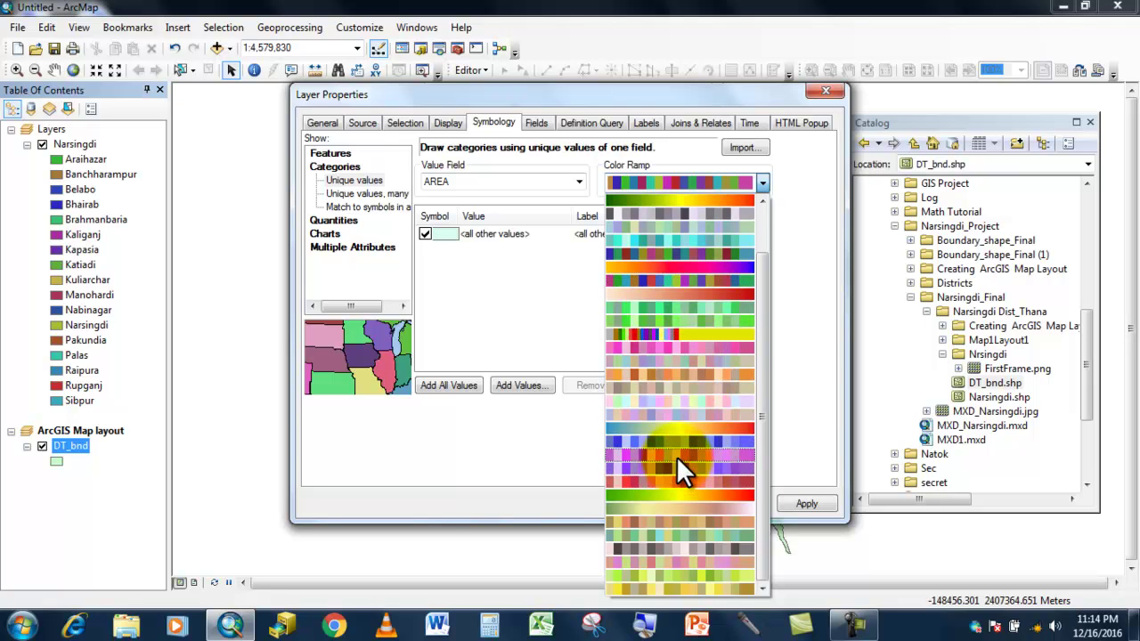
pyautogui.click(665, 254)
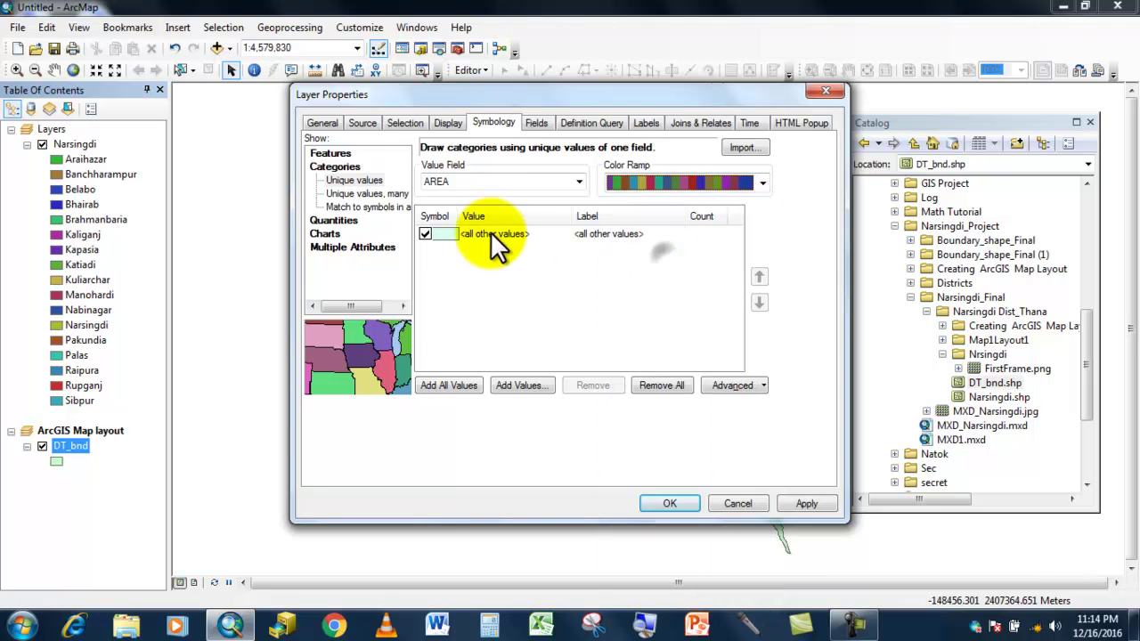
pyautogui.click(477, 181)
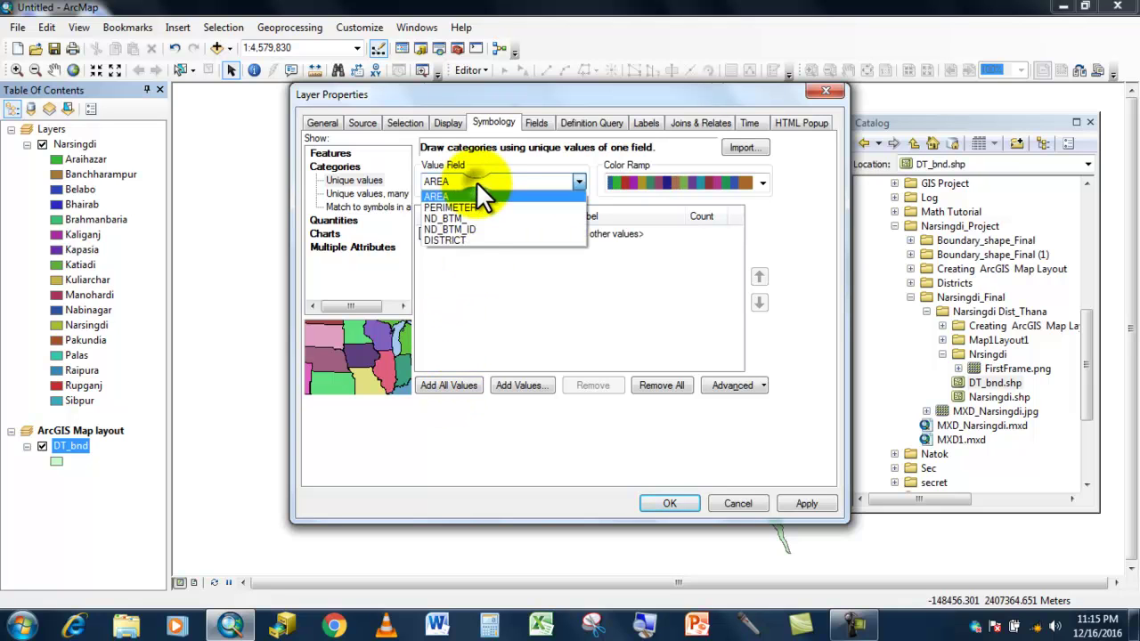
pyautogui.click(461, 242)
pyautogui.click(441, 385)
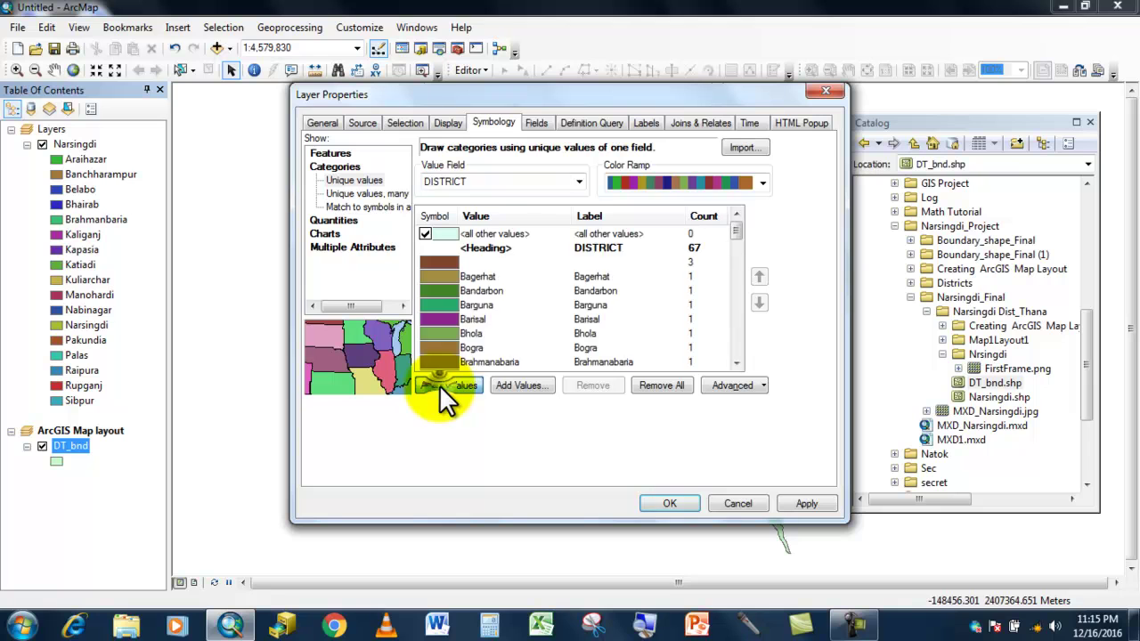
# Clear the DISTRICT heading label and the <all other values> label, and exclude <all other values> from the symbology
pyautogui.click(611, 248)
pyautogui.click(611, 248)
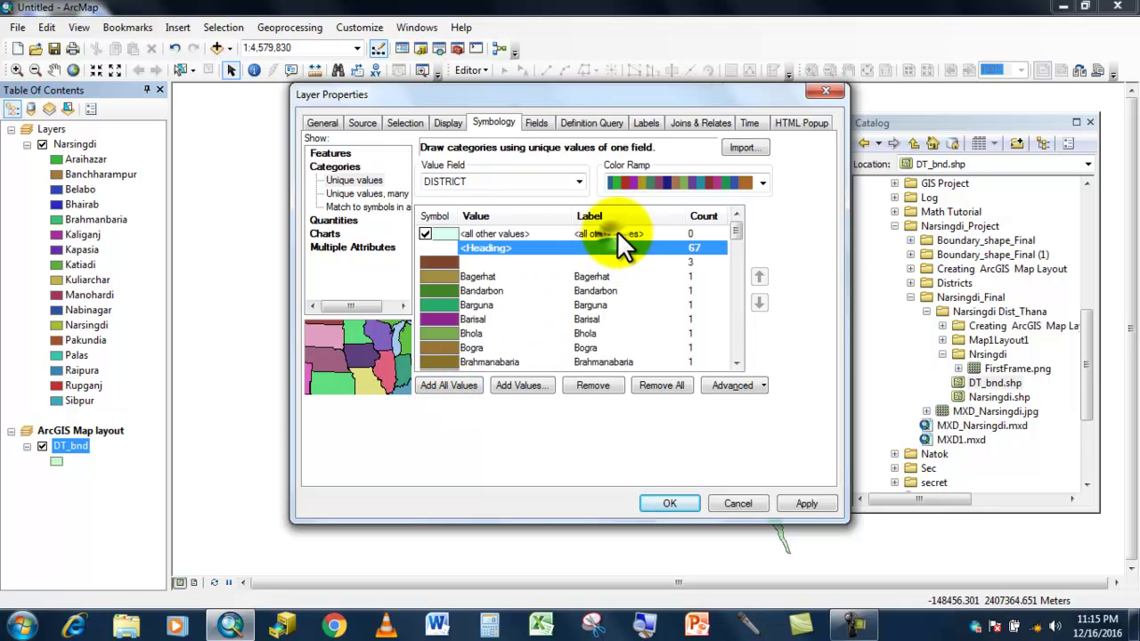
pyautogui.click(617, 231)
pyautogui.click(620, 231)
pyautogui.scroll(-7, 526, 299)
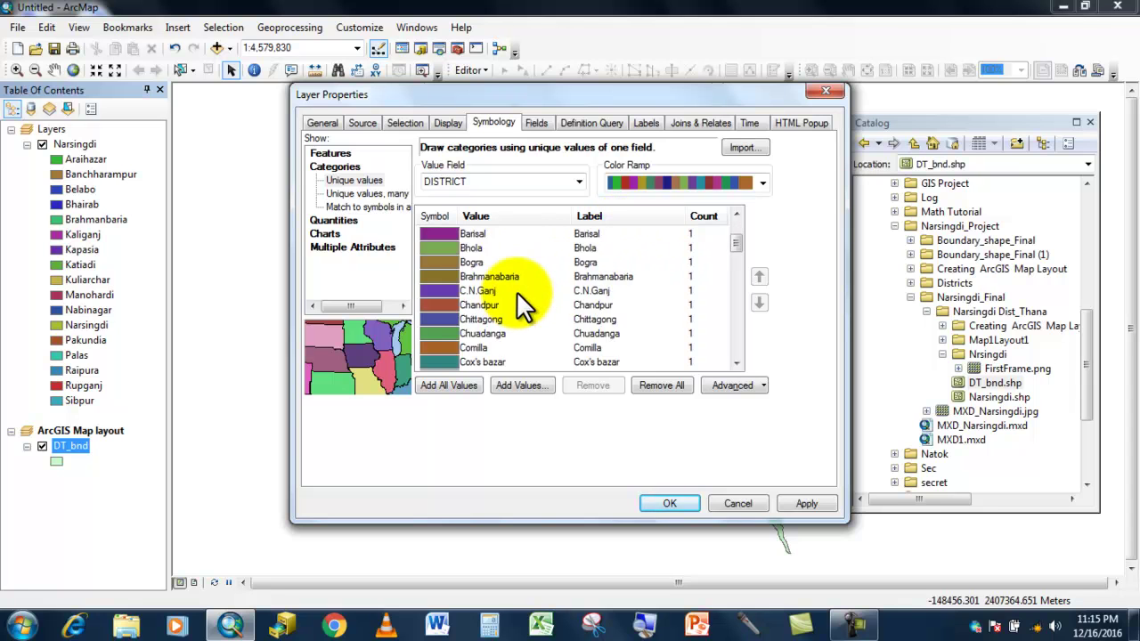
pyautogui.scroll(7, 515, 291)
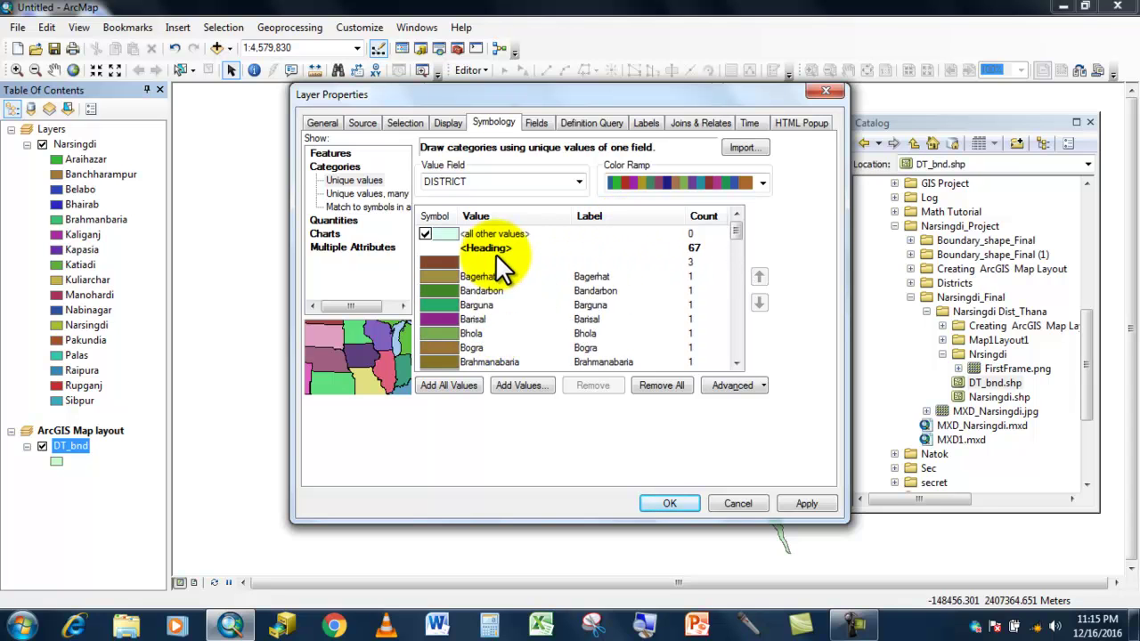
# Group every DISTRICT value except Narsingdi, including the blank one, into a single class in the DT_bnd symbology
pyautogui.click(430, 266)
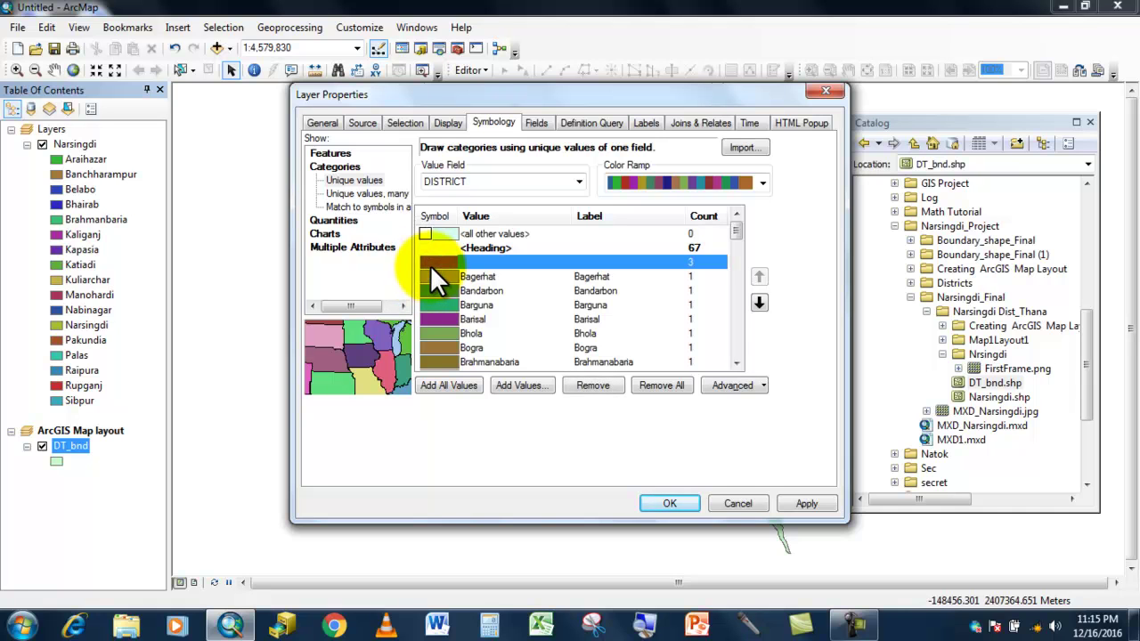
pyautogui.hotkey('shift', 'Down')
pyautogui.hotkey('shift', 'Down')
pyautogui.hotkey('shift', 'Down')
pyautogui.hotkey('shift', 'Down')
pyautogui.hotkey('shift', 'Down')
pyautogui.hotkey('shift', 'Down')
pyautogui.hotkey('shift', 'Down')
pyautogui.hotkey('shift', 'Down')
pyautogui.hotkey('shift', 'Down')
pyautogui.hotkey('shift', 'Down')
pyautogui.hotkey('shift', 'Down')
pyautogui.hotkey('shift', 'Down')
pyautogui.hotkey('shift', 'Down')
pyautogui.hotkey('shift', 'Down')
pyautogui.hotkey('shift', 'Down')
pyautogui.hotkey('shift', 'Down')
pyautogui.hotkey('shift', 'Down')
pyautogui.hotkey('shift', 'Down')
pyautogui.hotkey('shift', 'Down')
pyautogui.hotkey('shift', 'Down')
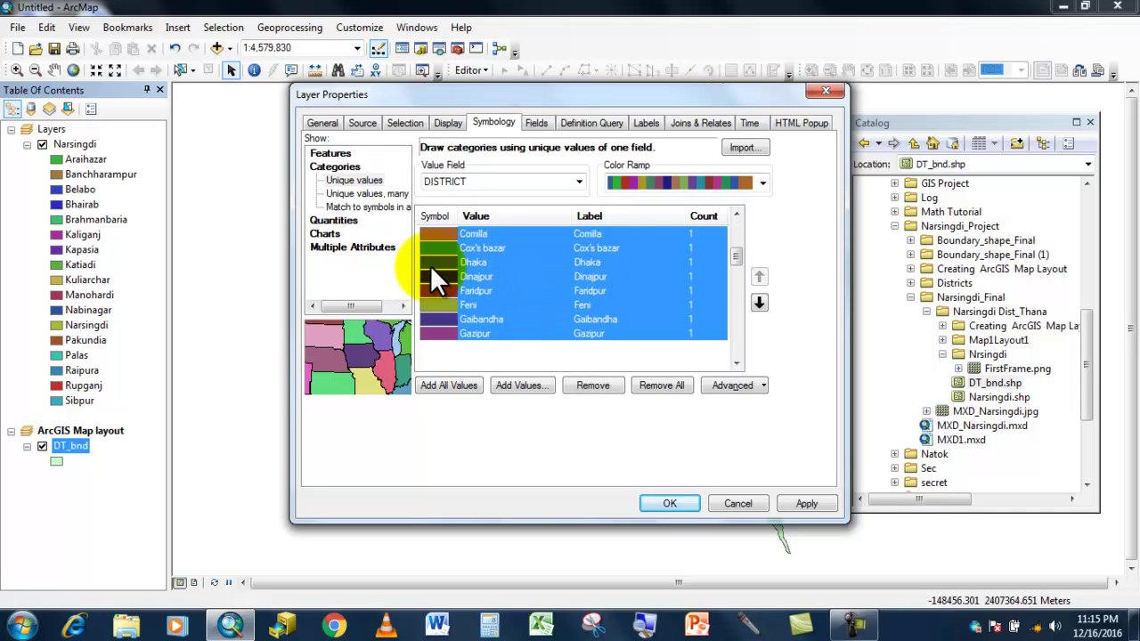
pyautogui.hotkey('shift', 'Down')
pyautogui.hotkey('shift', 'Down')
pyautogui.hotkey('shift', 'Down')
pyautogui.hotkey('shift', 'Down')
pyautogui.hotkey('shift', 'Down')
pyautogui.hotkey('shift', 'Down')
pyautogui.hotkey('shift', 'Down')
pyautogui.hotkey('shift', 'Down')
pyautogui.hotkey('shift', 'Down')
pyautogui.hotkey('shift', 'Down')
pyautogui.hotkey('shift', 'Down')
pyautogui.hotkey('shift', 'Down')
pyautogui.hotkey('shift', 'Down')
pyautogui.hotkey('shift', 'Down')
pyautogui.hotkey('shift', 'Down')
pyautogui.hotkey('shift', 'Down')
pyautogui.hotkey('shift', 'Down')
pyautogui.hotkey('shift', 'Down')
pyautogui.hotkey('shift', 'Down')
pyautogui.hotkey('shift', 'Down')
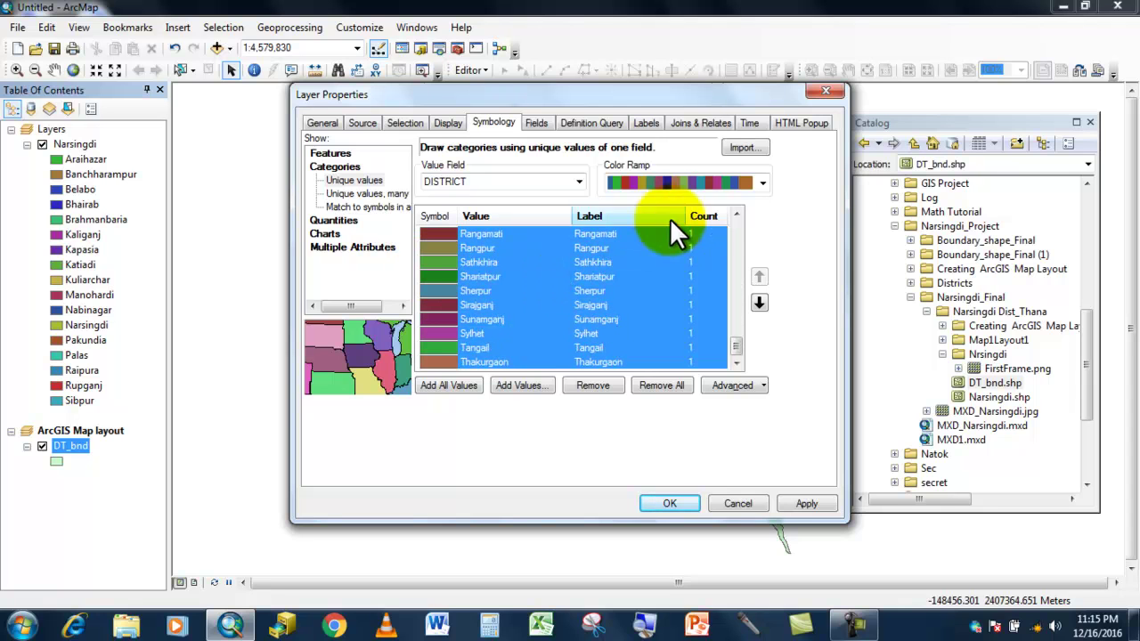
pyautogui.scroll(4, 736, 208)
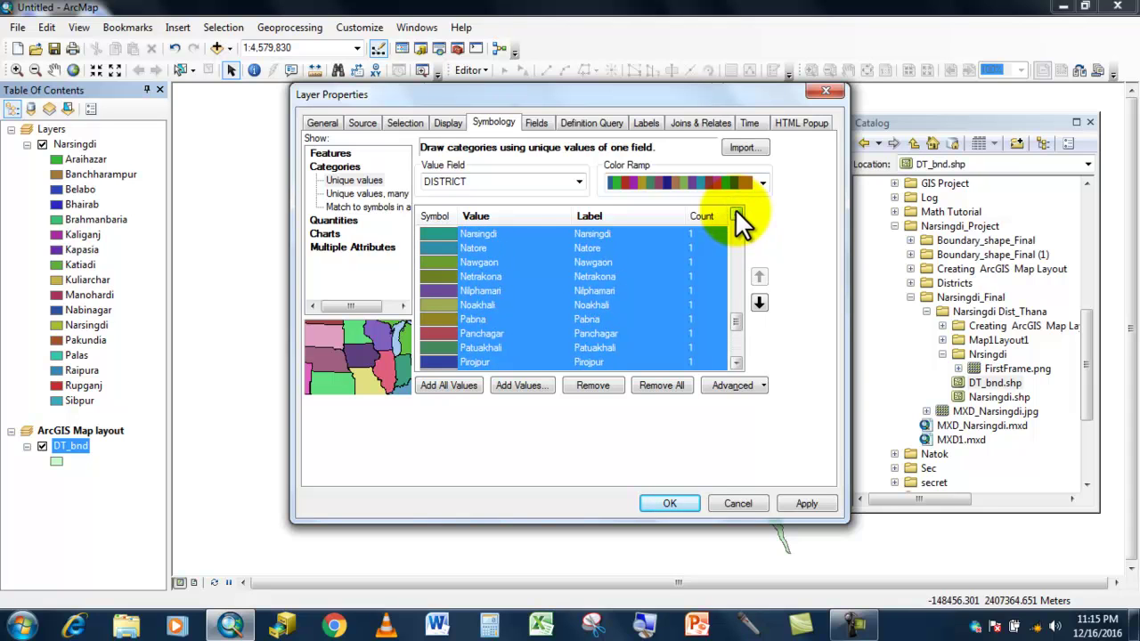
pyautogui.keyDown('ctrl'); pyautogui.click(434, 233); pyautogui.keyUp('ctrl')
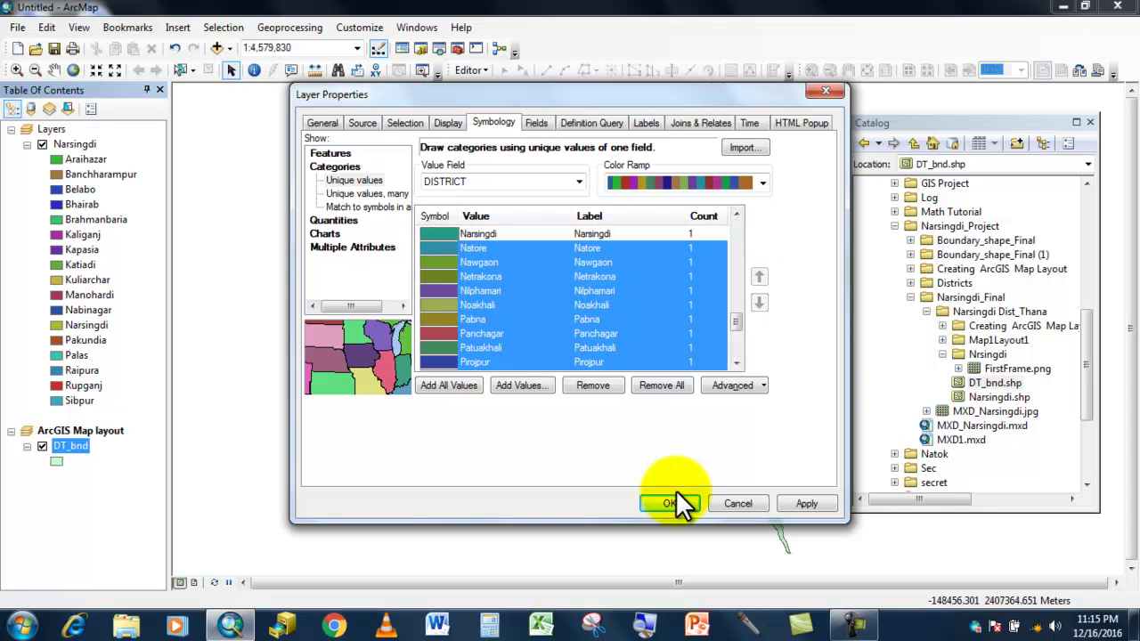
pyautogui.rightClick(462, 287)
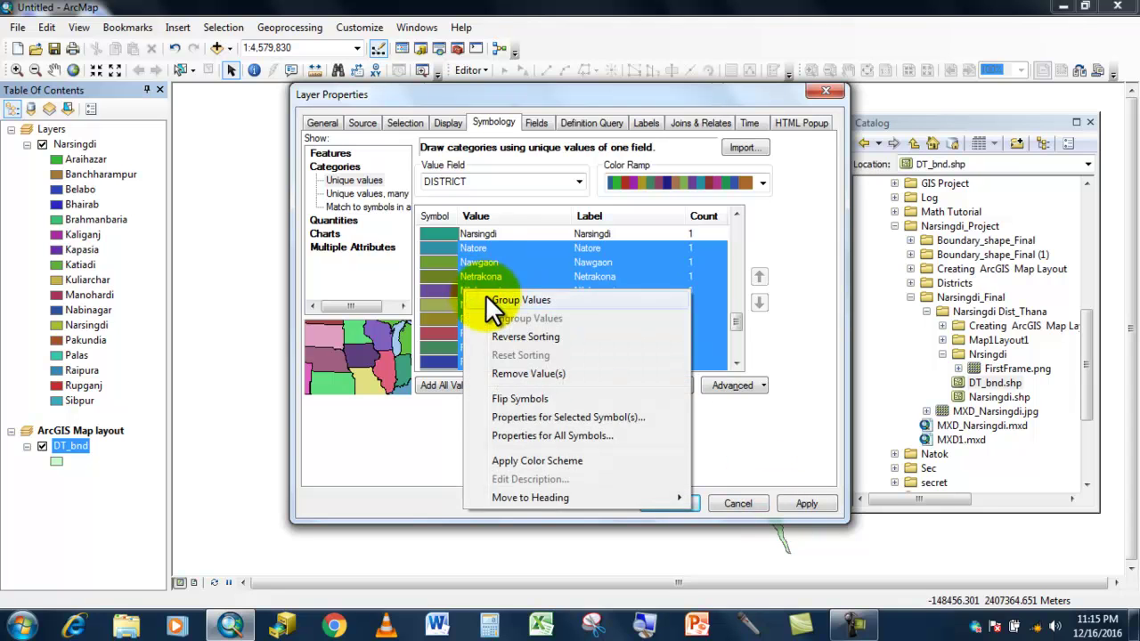
pyautogui.click(485, 299)
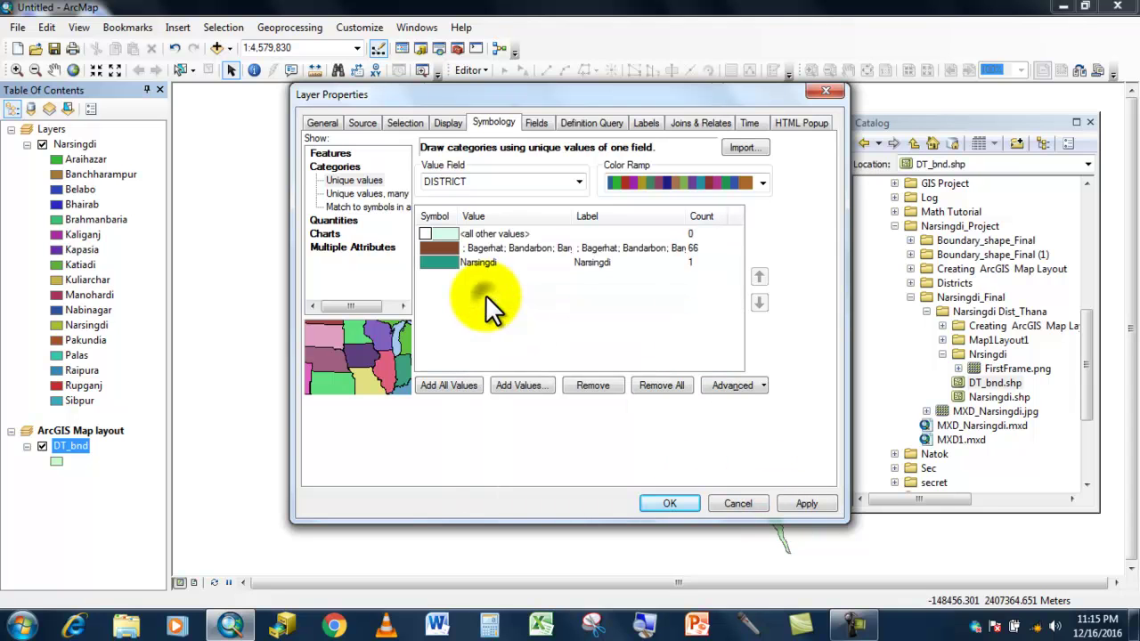
pyautogui.click(539, 251)
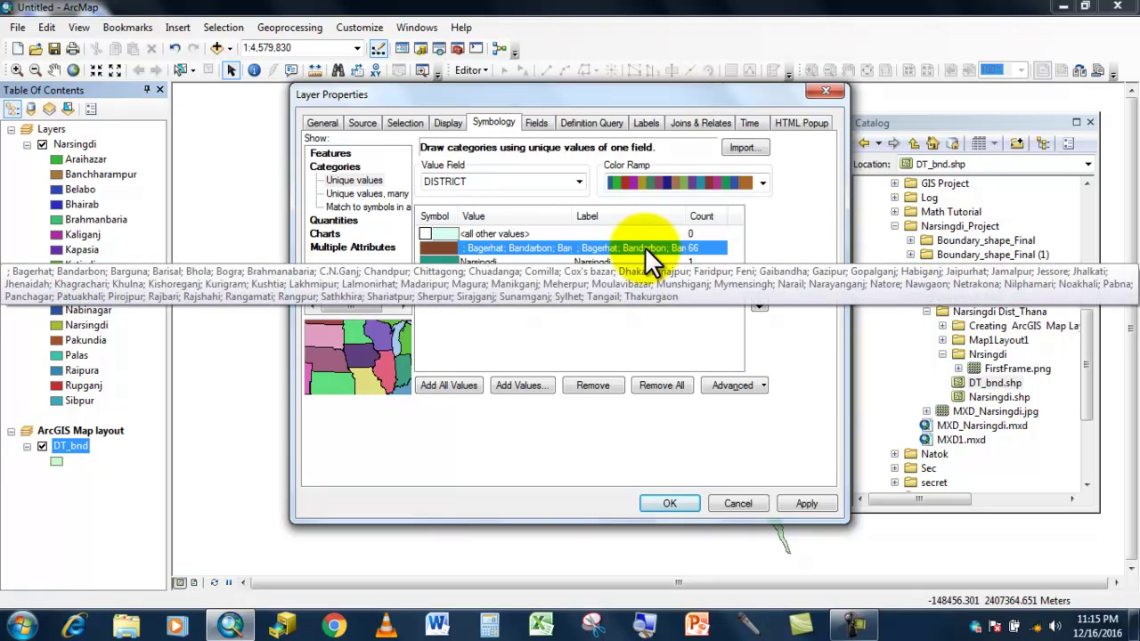
pyautogui.rightClick(542, 247)
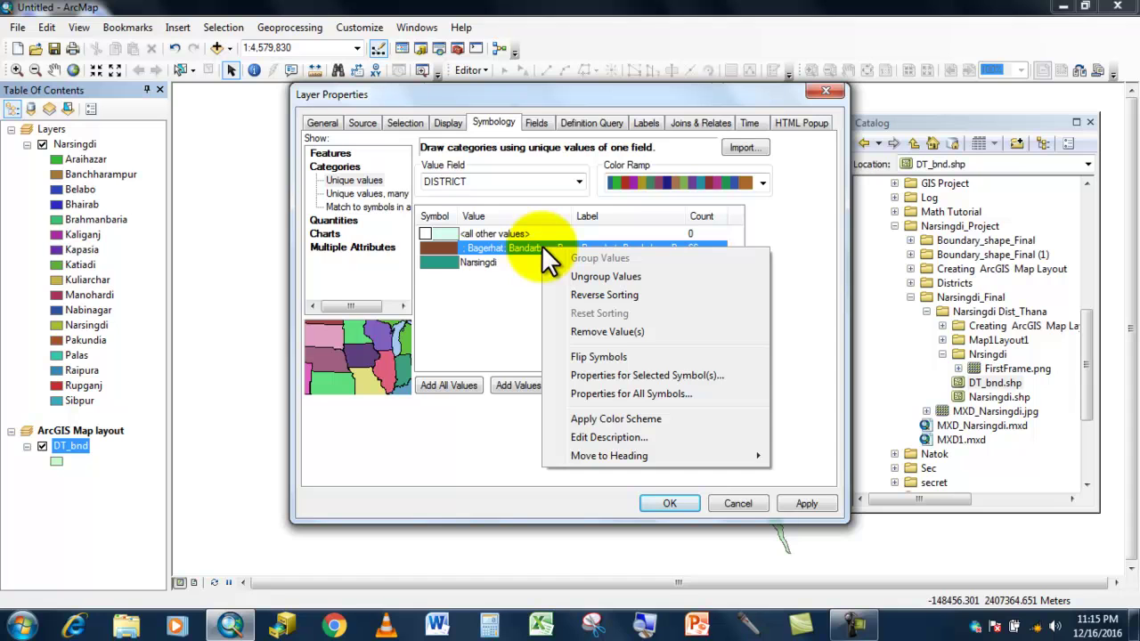
pyautogui.click(477, 287)
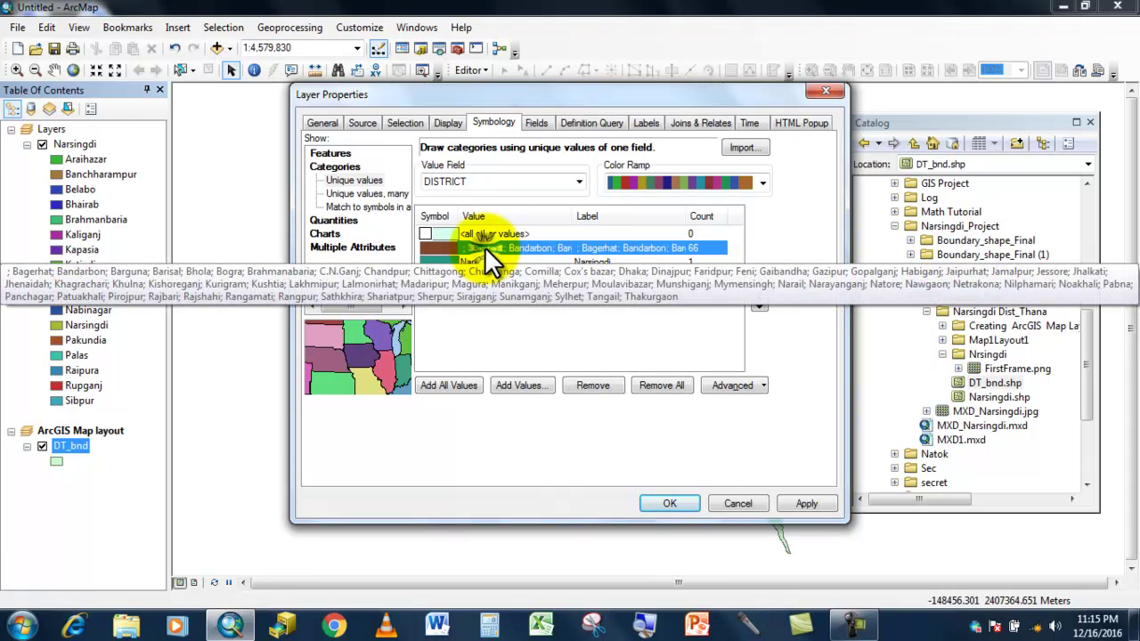
pyautogui.click(501, 328)
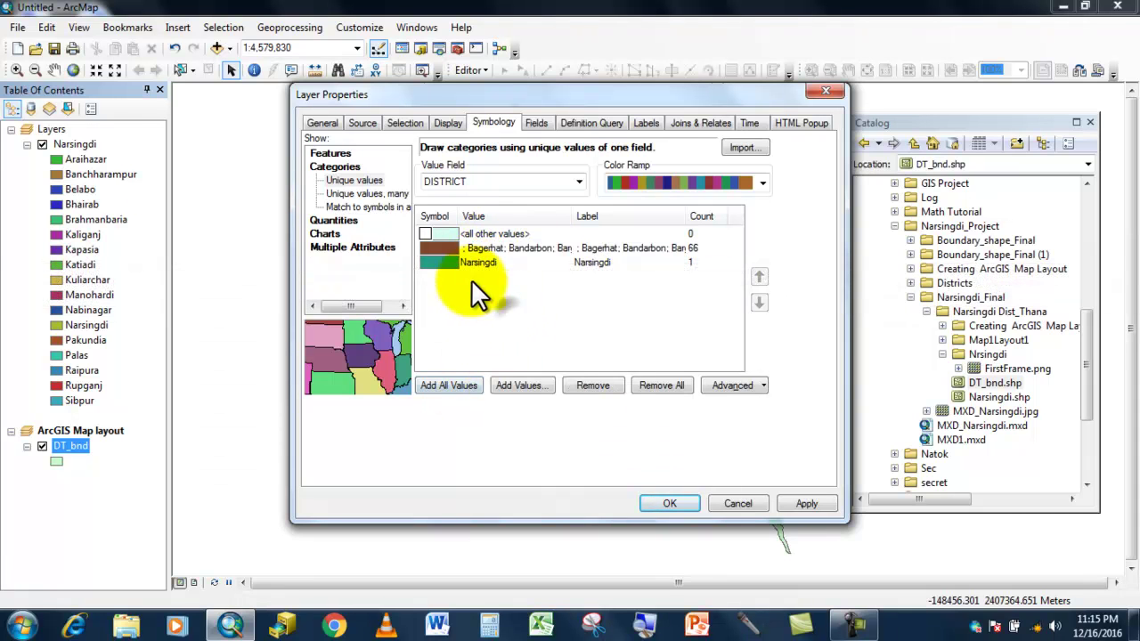
pyautogui.click(446, 260)
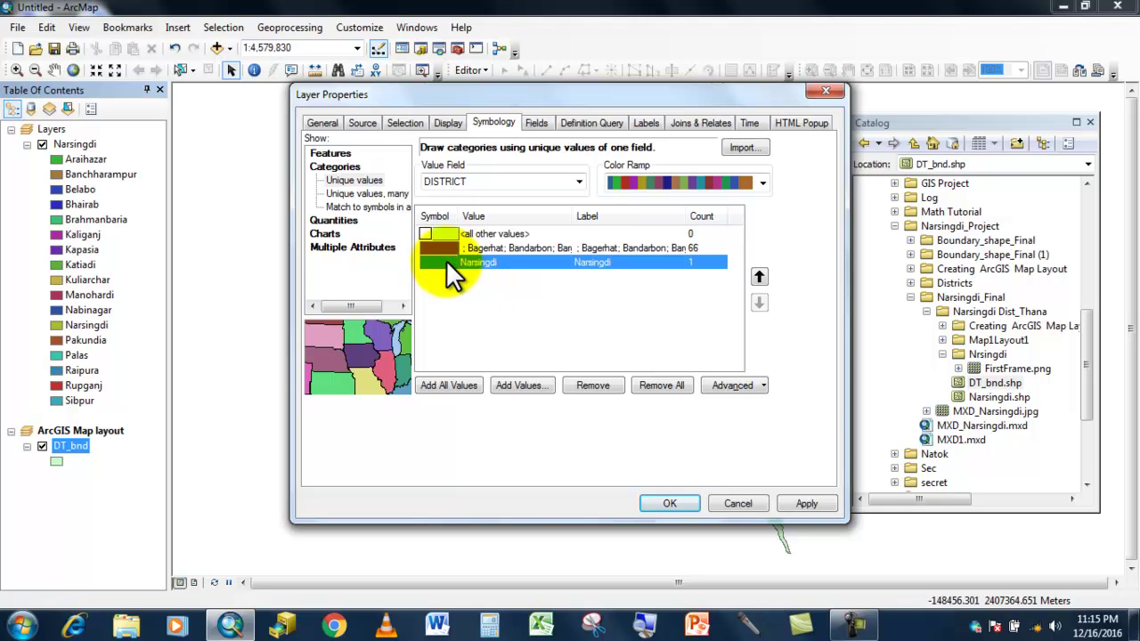
pyautogui.doubleClick(492, 247)
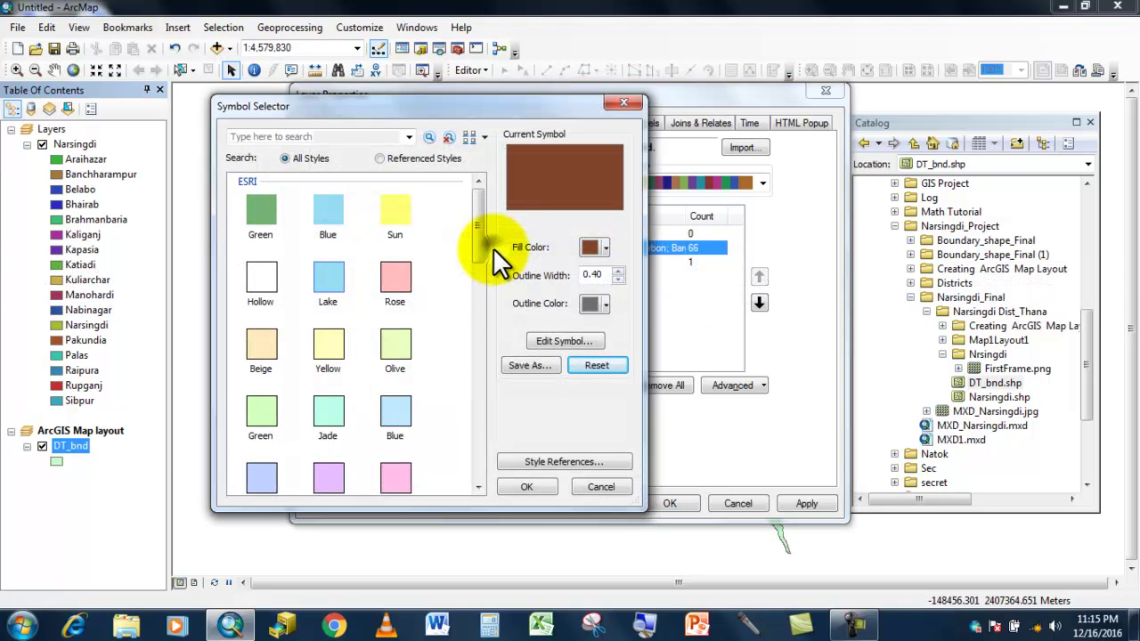
pyautogui.click(599, 488)
pyautogui.rightClick(572, 248)
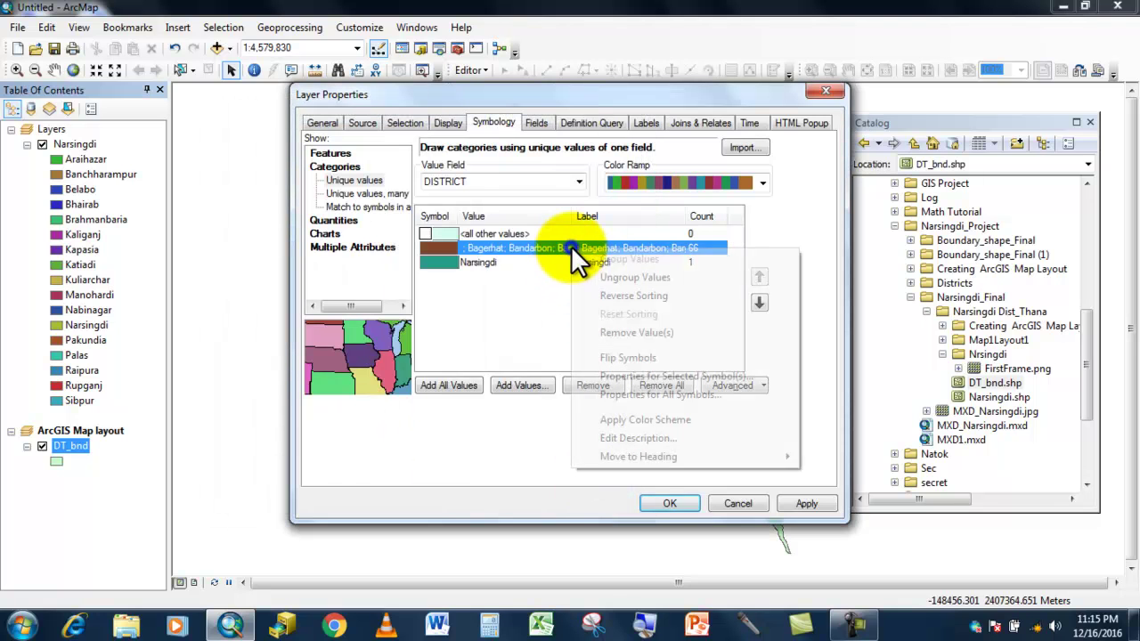
# Set the Narsingdi class's fill colour to dark red and apply the symbology to DT_bnd
pyautogui.doubleClick(441, 261)
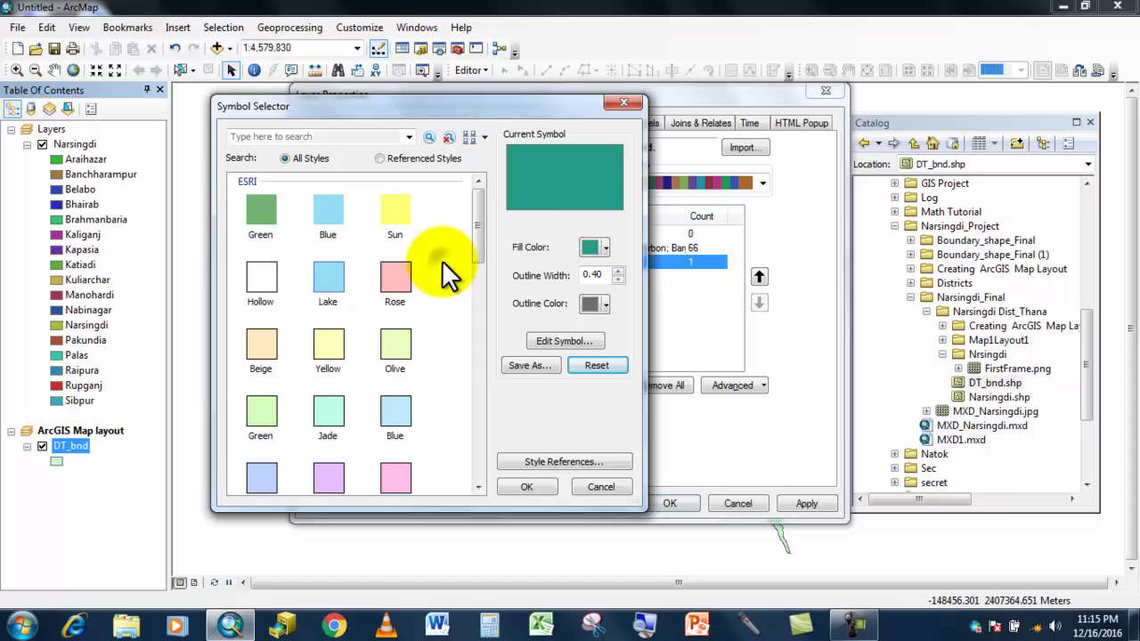
pyautogui.click(594, 249)
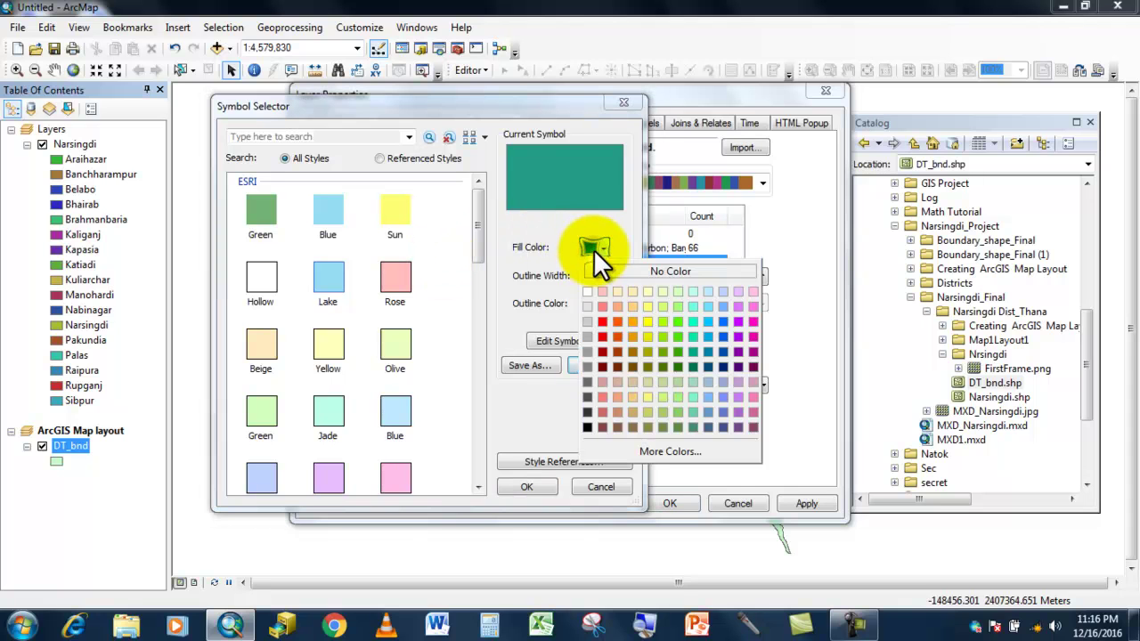
pyautogui.click(603, 351)
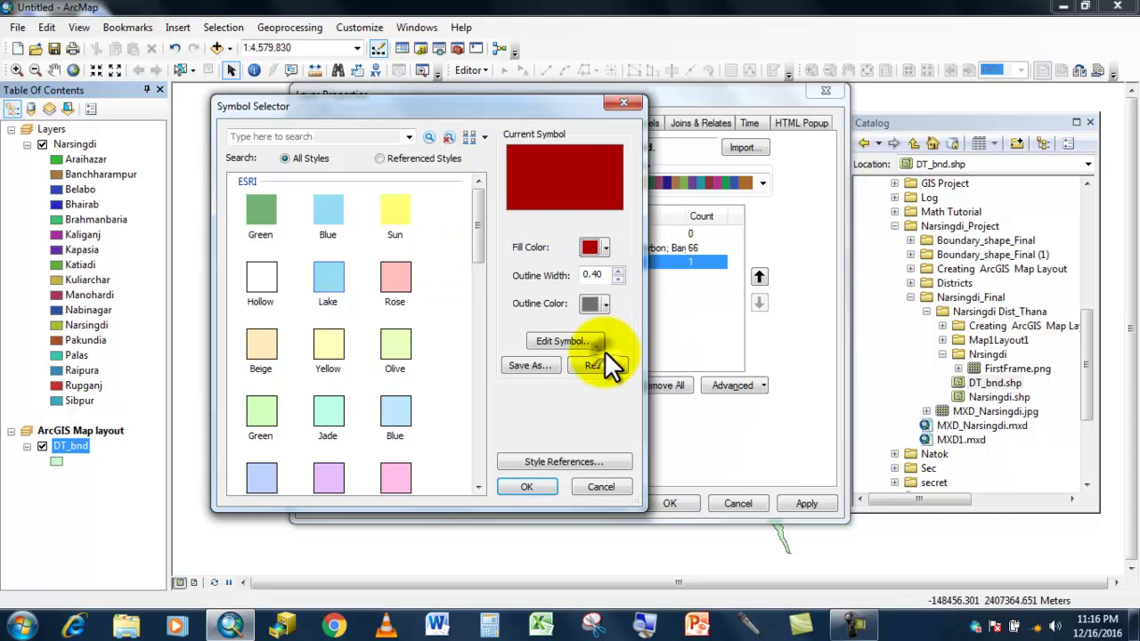
pyautogui.click(528, 486)
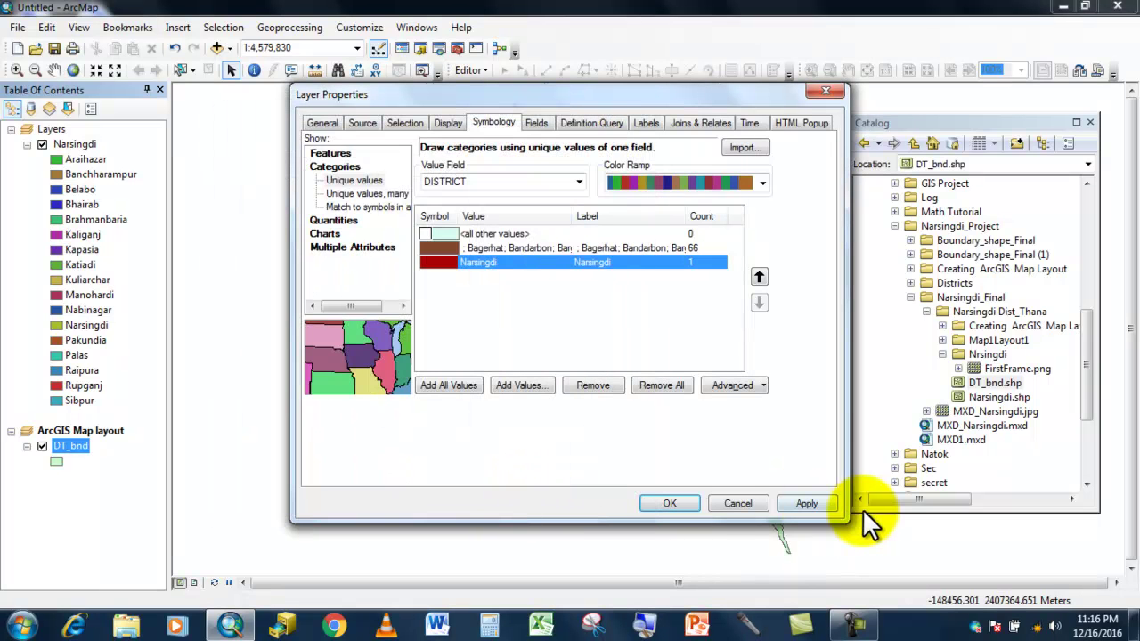
pyautogui.click(806, 503)
pyautogui.click(663, 504)
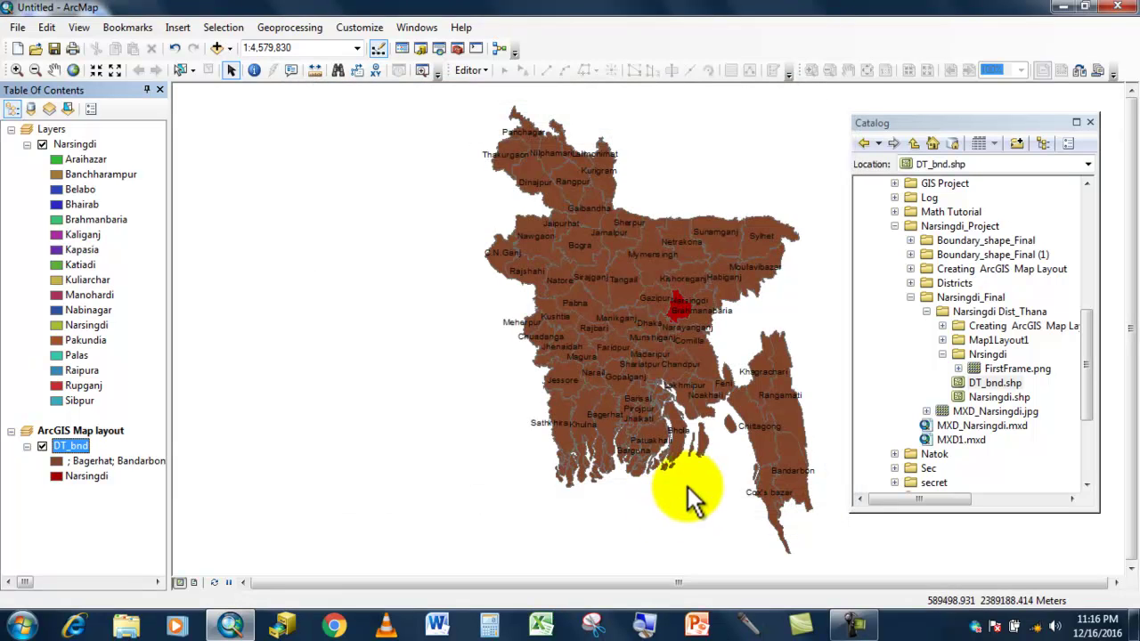
# Examine Narsingdi and the surrounding labelled districts on the map at several scales, ending at the full extent
pyautogui.scroll(5, 698, 401)
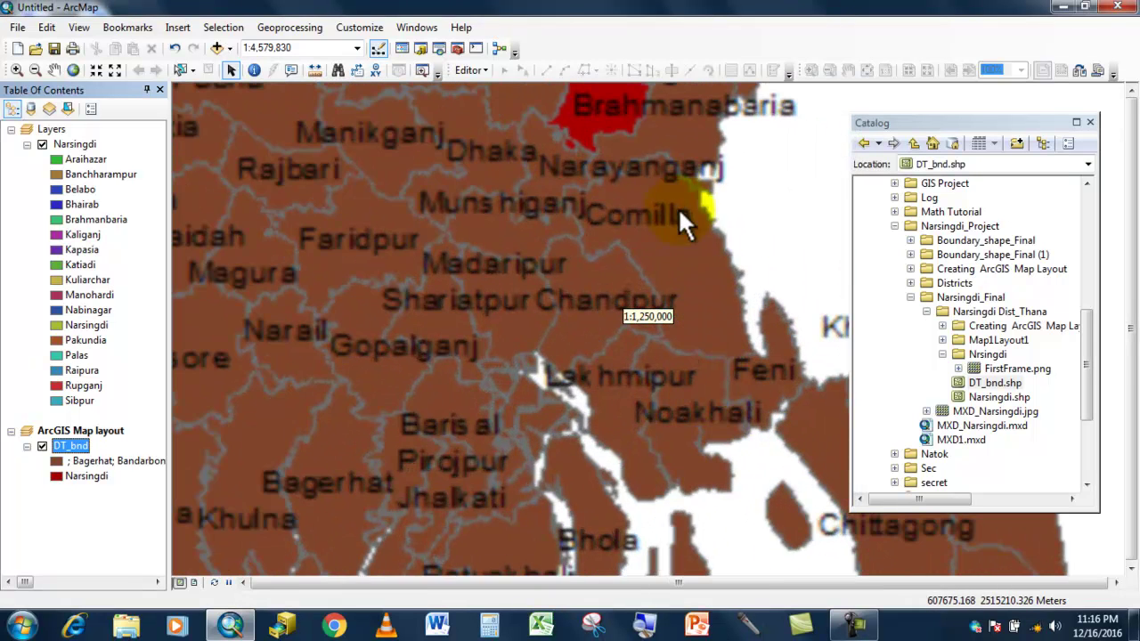
pyautogui.scroll(-1, 593, 150)
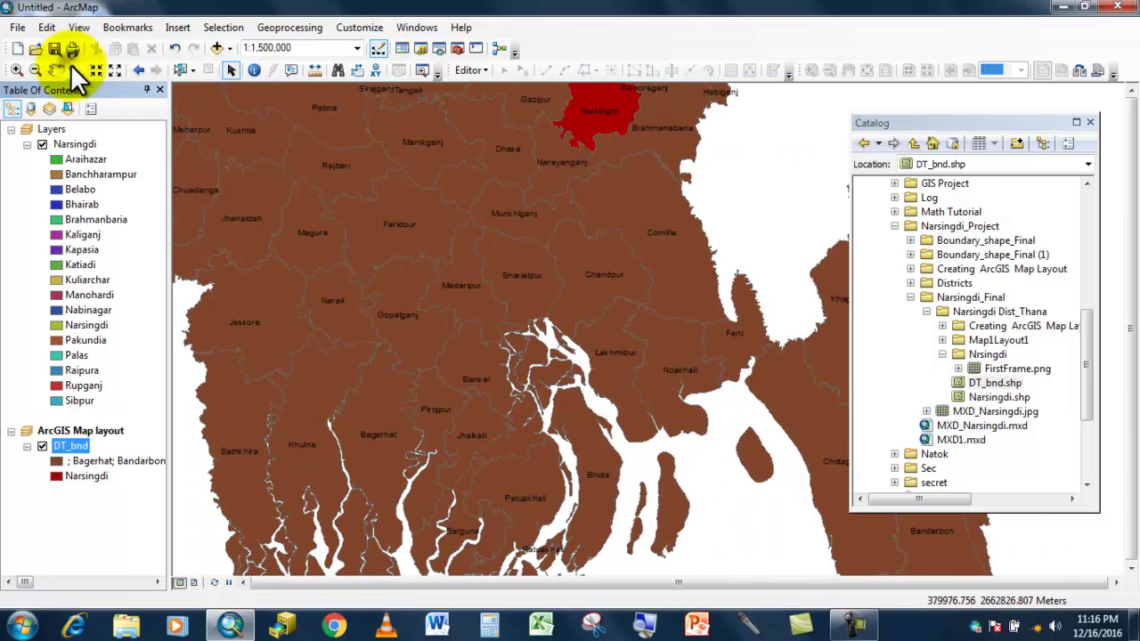
pyautogui.click(73, 70)
pyautogui.scroll(5, 723, 343)
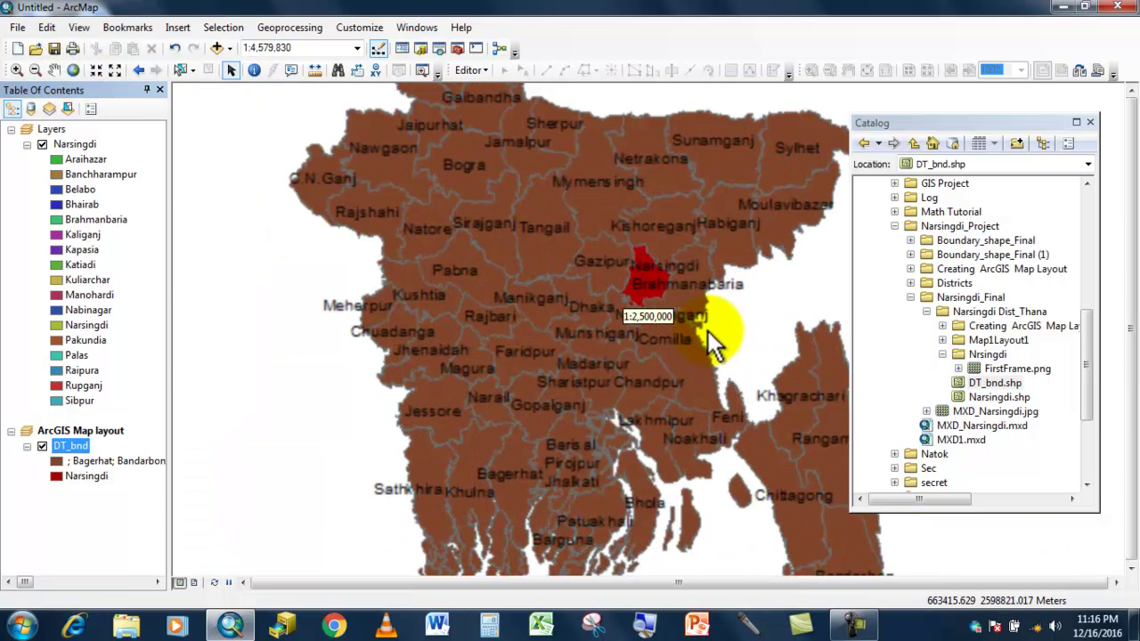
pyautogui.scroll(10, 678, 312)
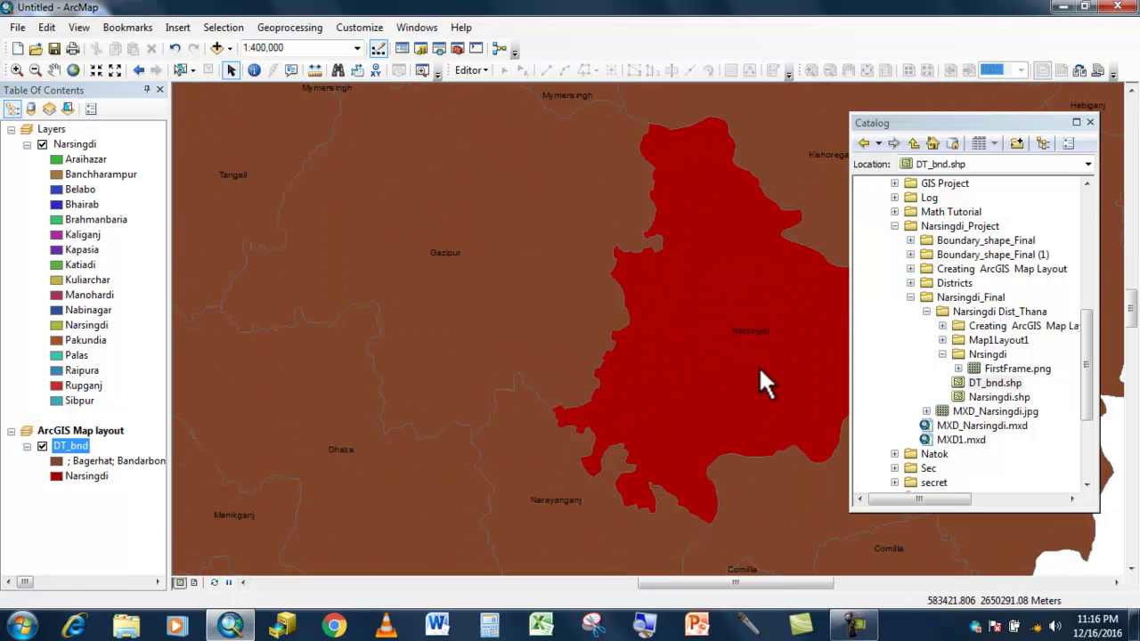
pyautogui.scroll(-2, 759, 368)
pyautogui.scroll(1, 759, 366)
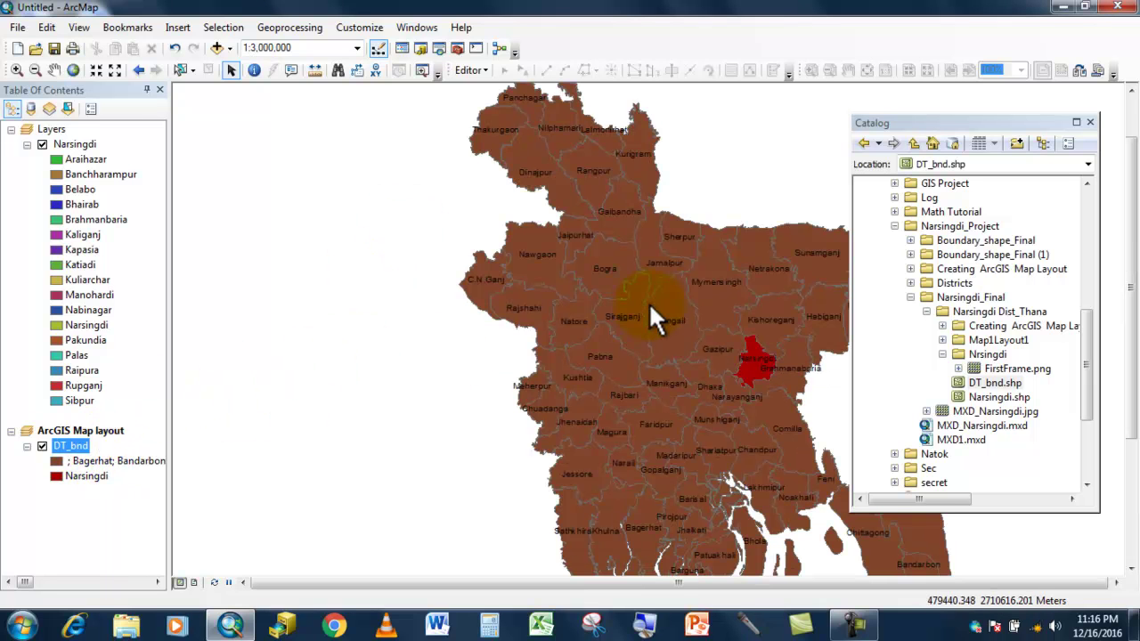
pyautogui.scroll(-1, 649, 311)
pyautogui.scroll(2, 649, 315)
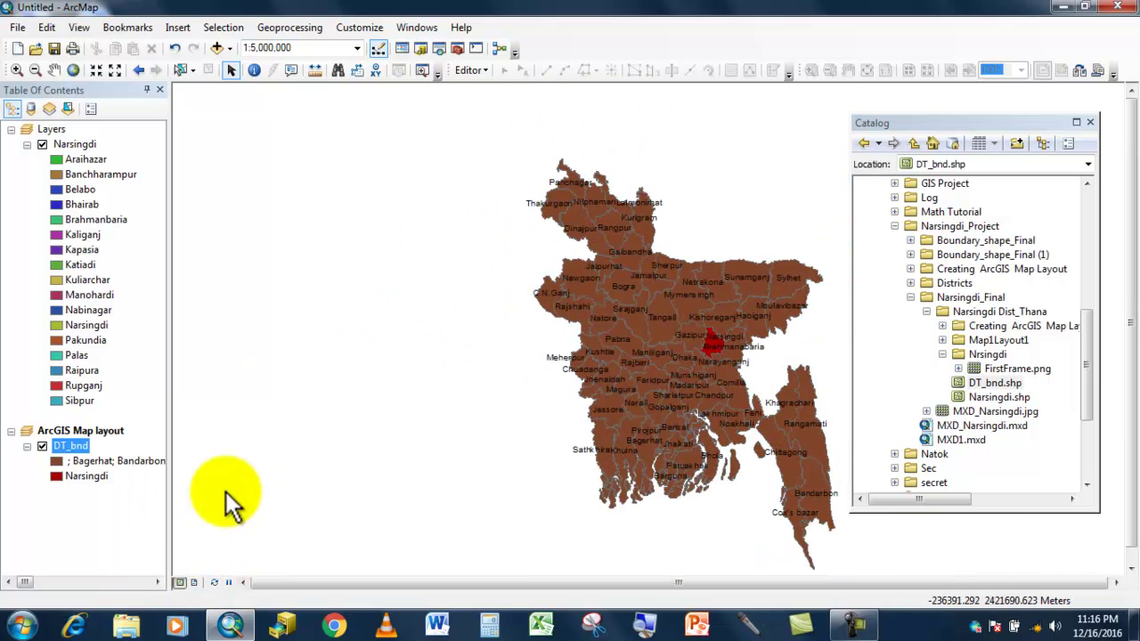
pyautogui.click(72, 69)
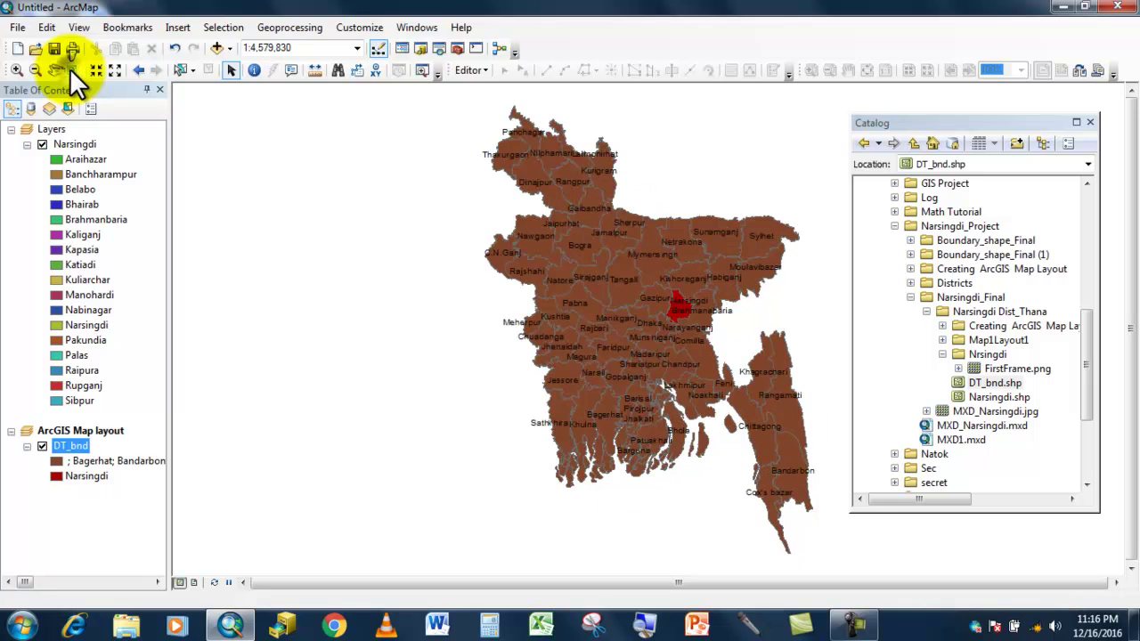
# Switch to layout view and move the Bangladesh districts data frame to the page's upper-right corner
pyautogui.click(195, 584)
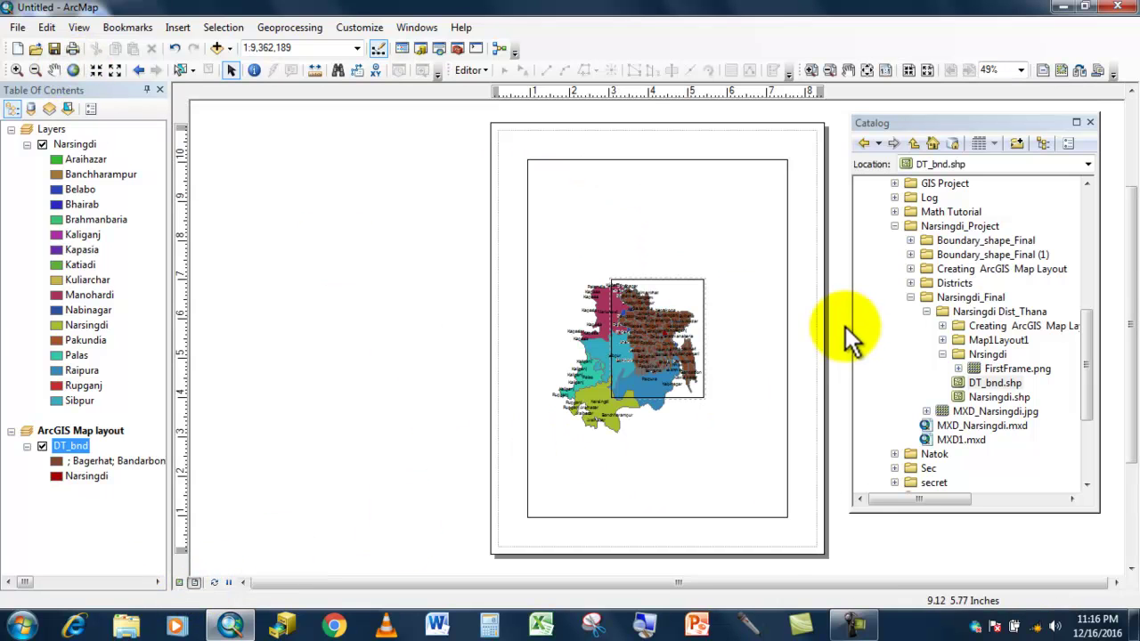
pyautogui.click(656, 326)
pyautogui.moveTo(656, 330); pyautogui.dragTo(698, 458)
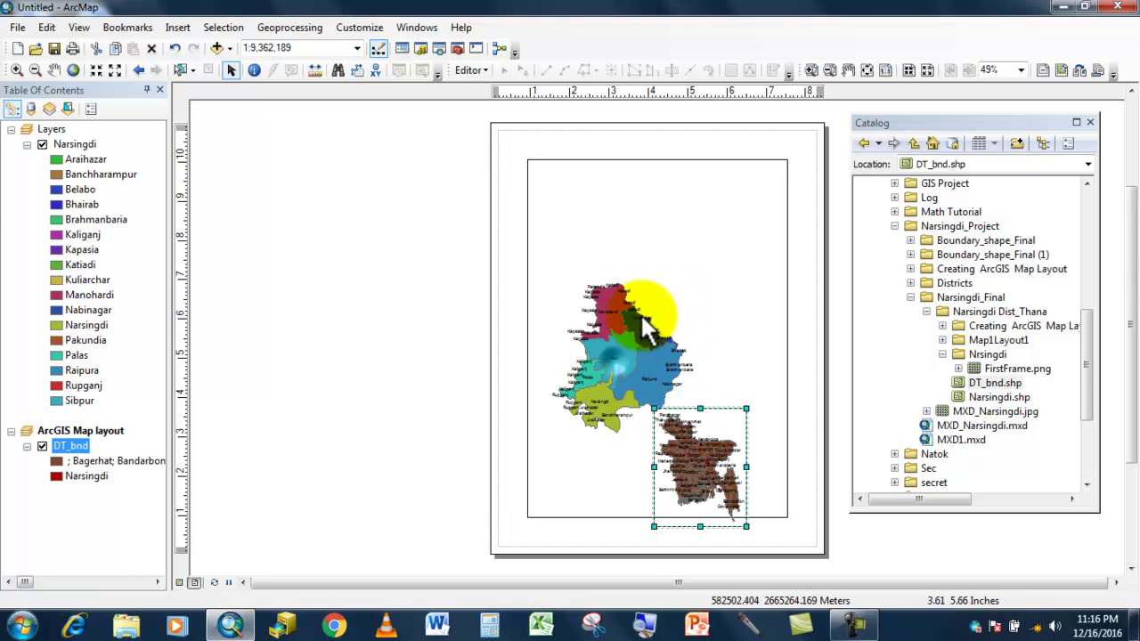
pyautogui.click(626, 337)
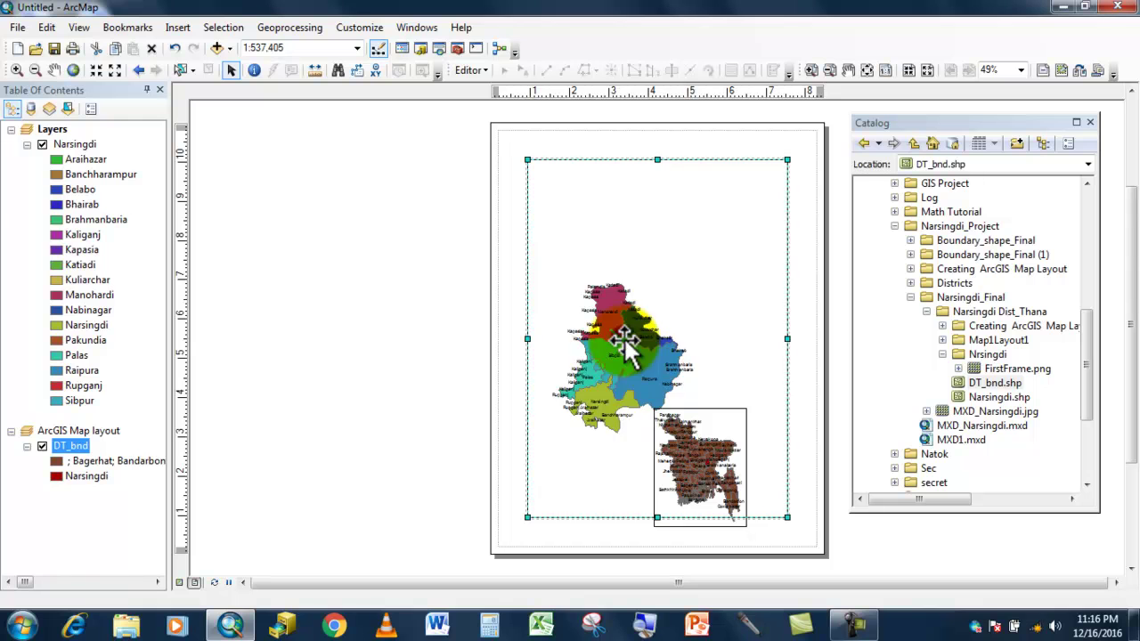
pyautogui.click(704, 456)
pyautogui.moveTo(704, 456); pyautogui.dragTo(742, 202)
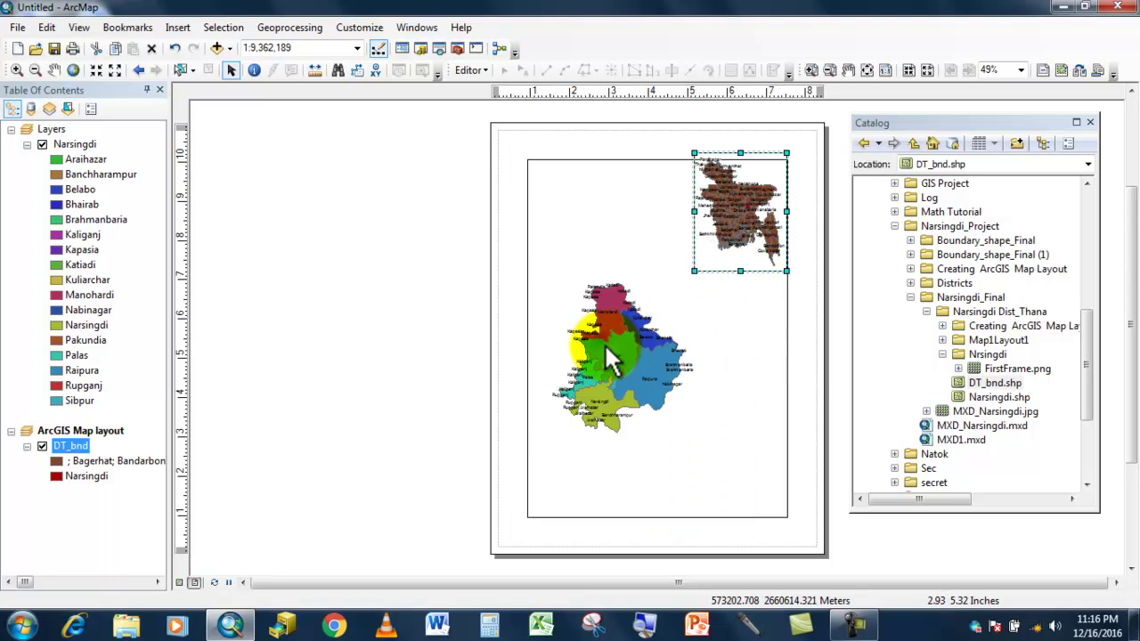
# Shift the Bangladesh districts frame slightly down so it sits inside the main frame's upper-right corner
pyautogui.click(637, 356)
pyautogui.click(637, 357)
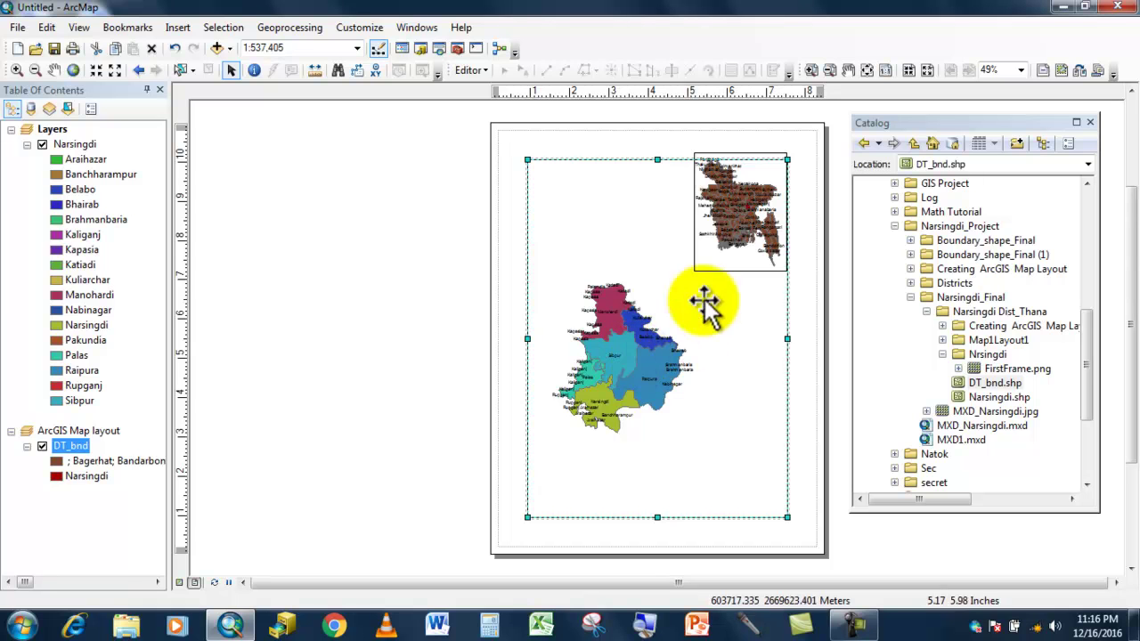
pyautogui.click(745, 195)
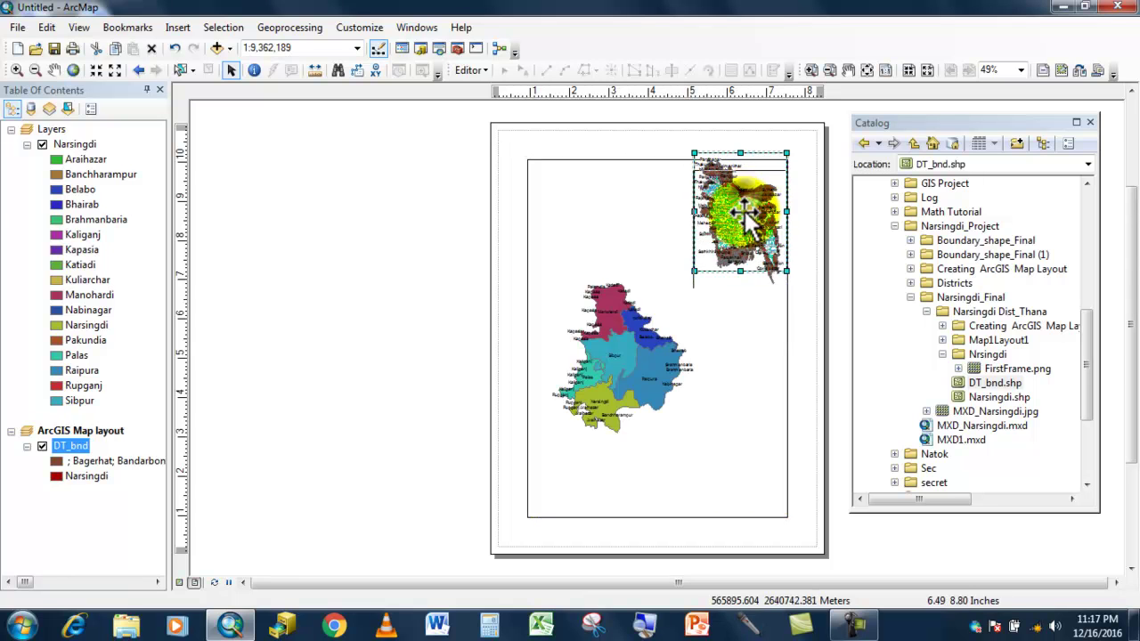
# Try to move the Narsingdi thana map frame off the page to its left side and undo the move
pyautogui.click(721, 312)
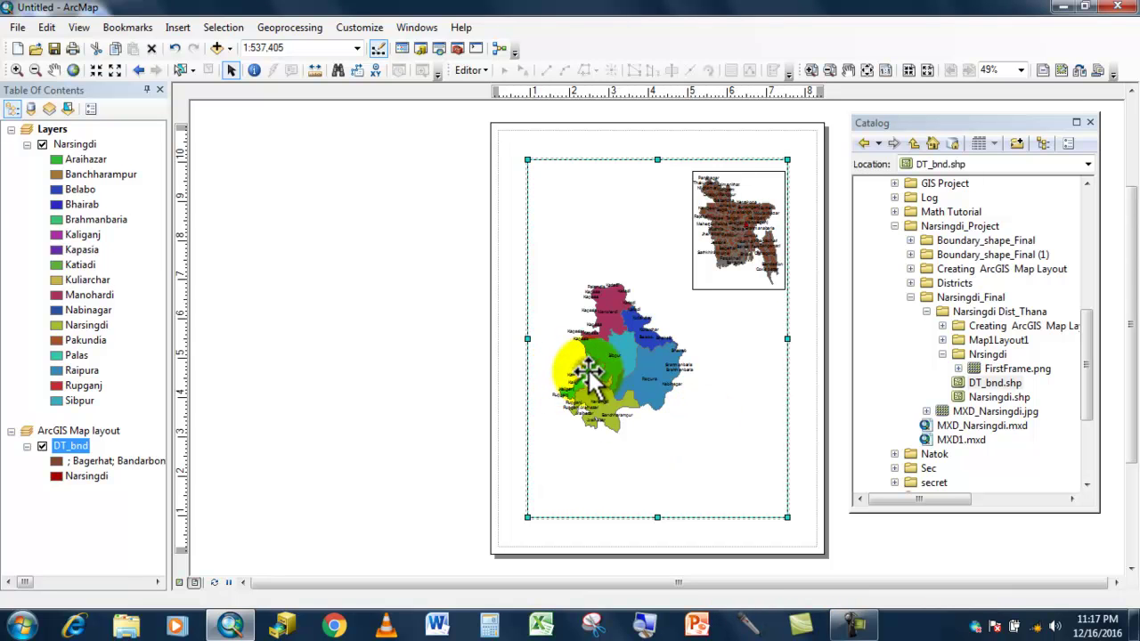
pyautogui.moveTo(722, 269); pyautogui.dragTo(210, 358)
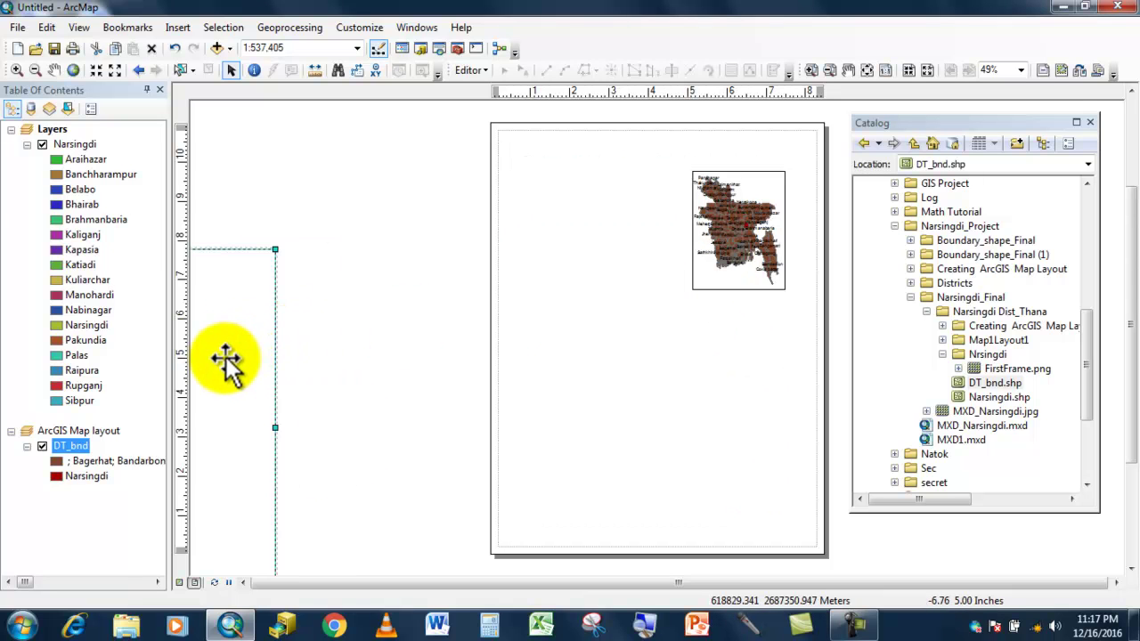
pyautogui.hotkey('ctrl', 'z')
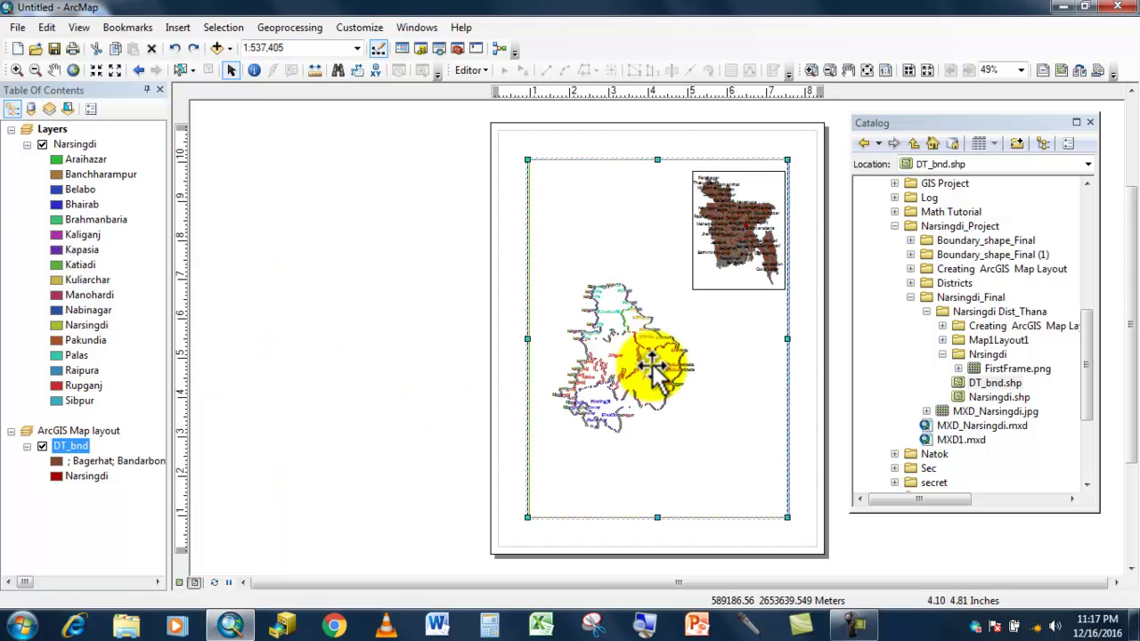
# Move the Bangladesh districts data frame off the page to its left side
pyautogui.click(651, 361)
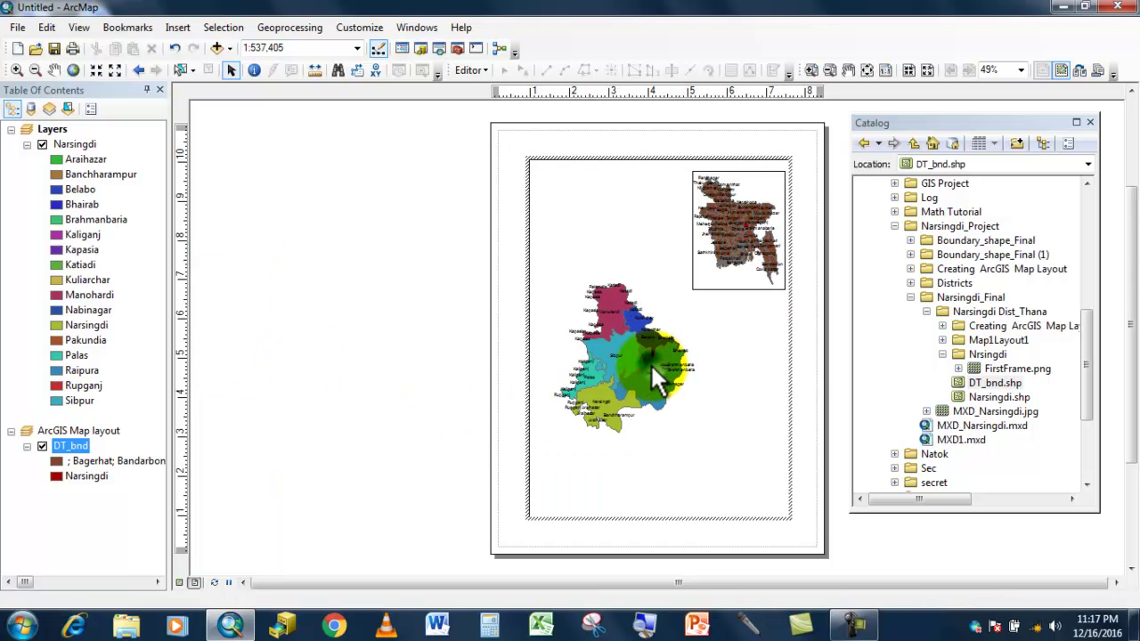
pyautogui.click(761, 212)
pyautogui.moveTo(761, 212); pyautogui.dragTo(381, 341)
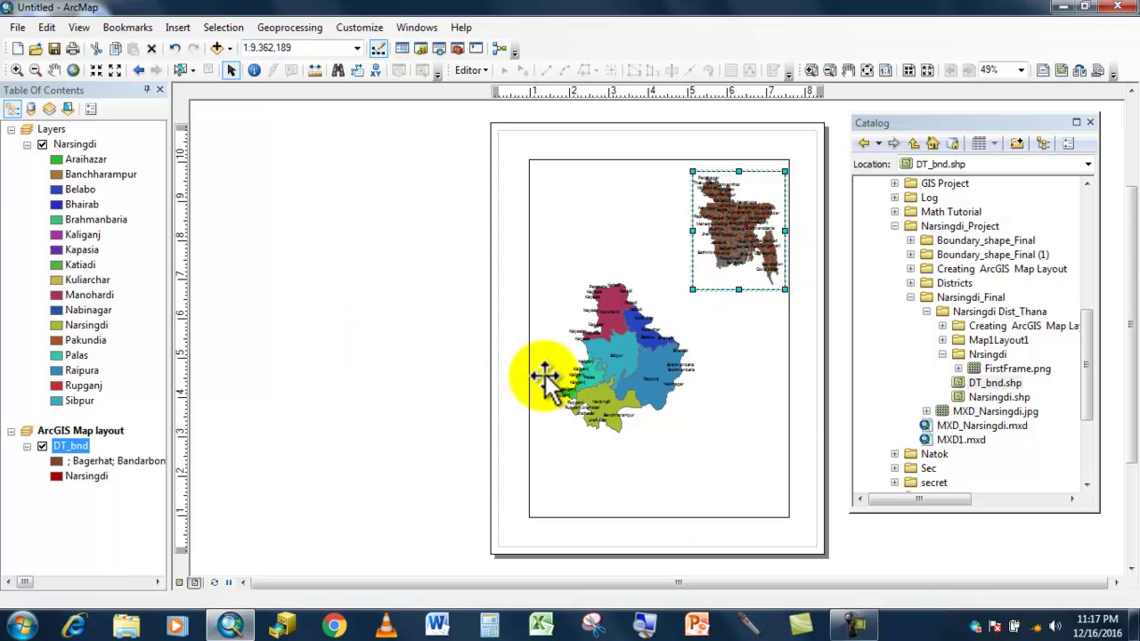
# Shrink the Narsingdi thana frame around its full-extent map and move it to the page's upper-right corner
pyautogui.click(631, 363)
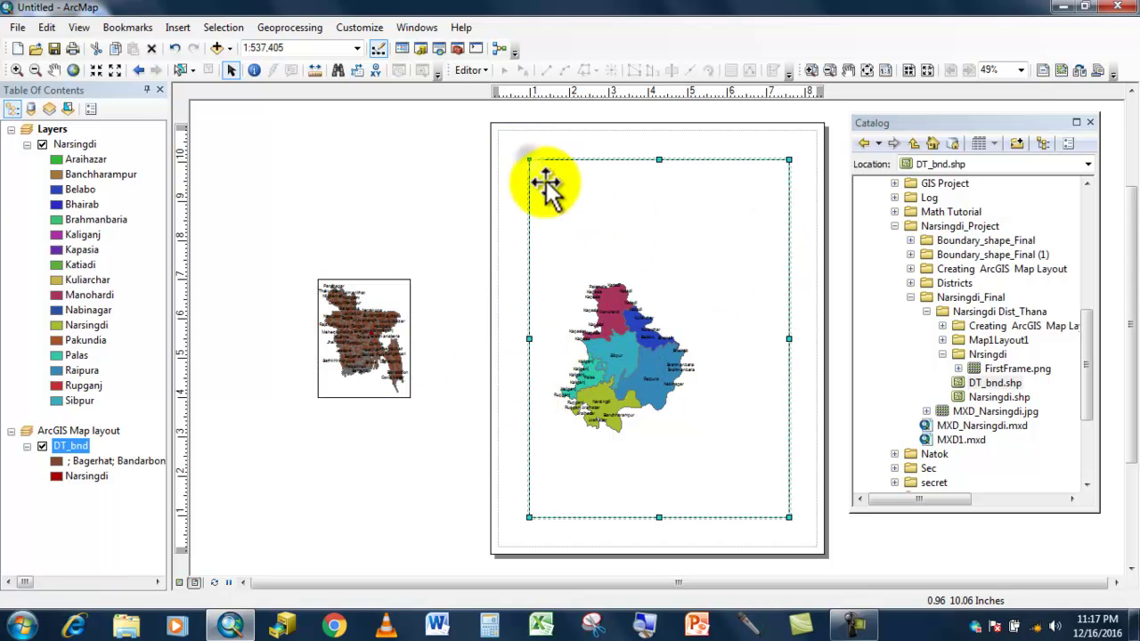
pyautogui.moveTo(529, 160); pyautogui.dragTo(667, 361)
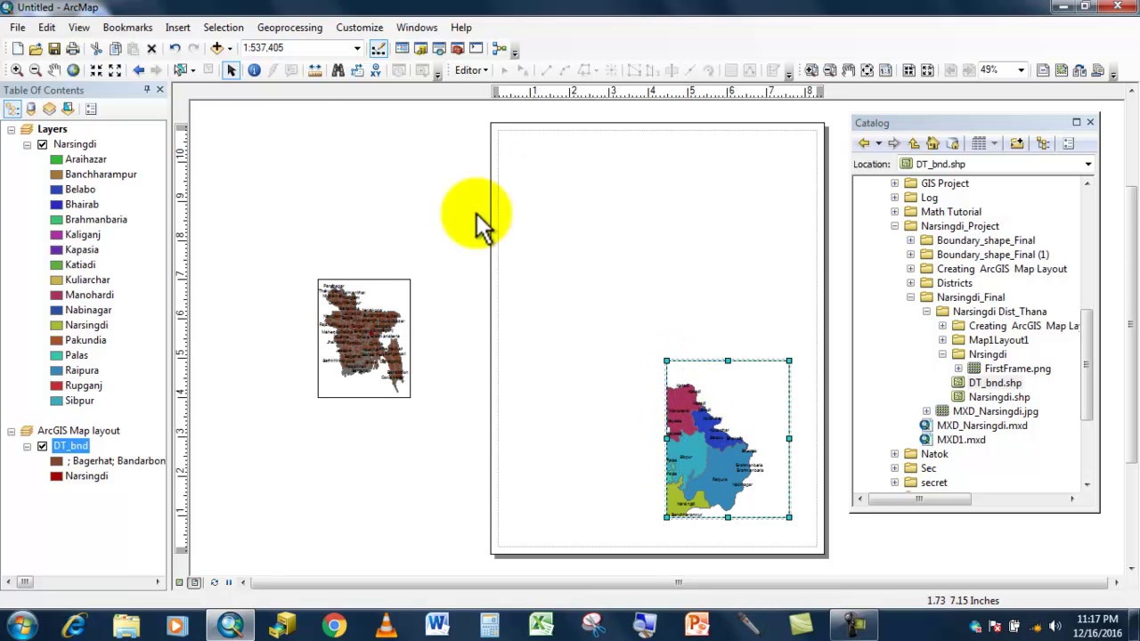
pyautogui.click(113, 69)
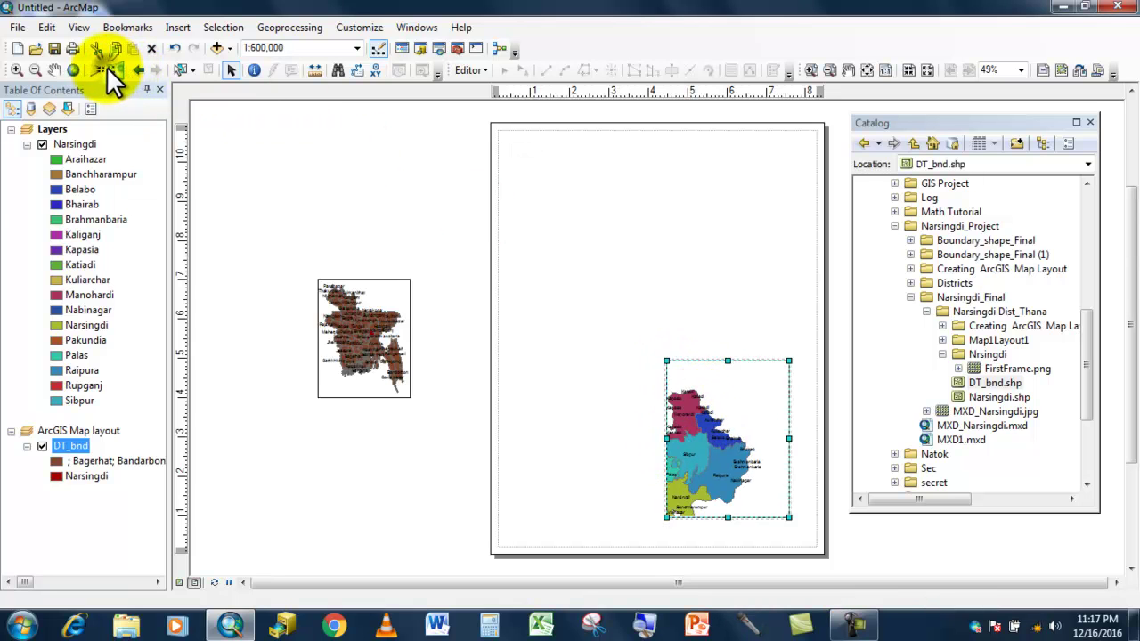
pyautogui.click(113, 69)
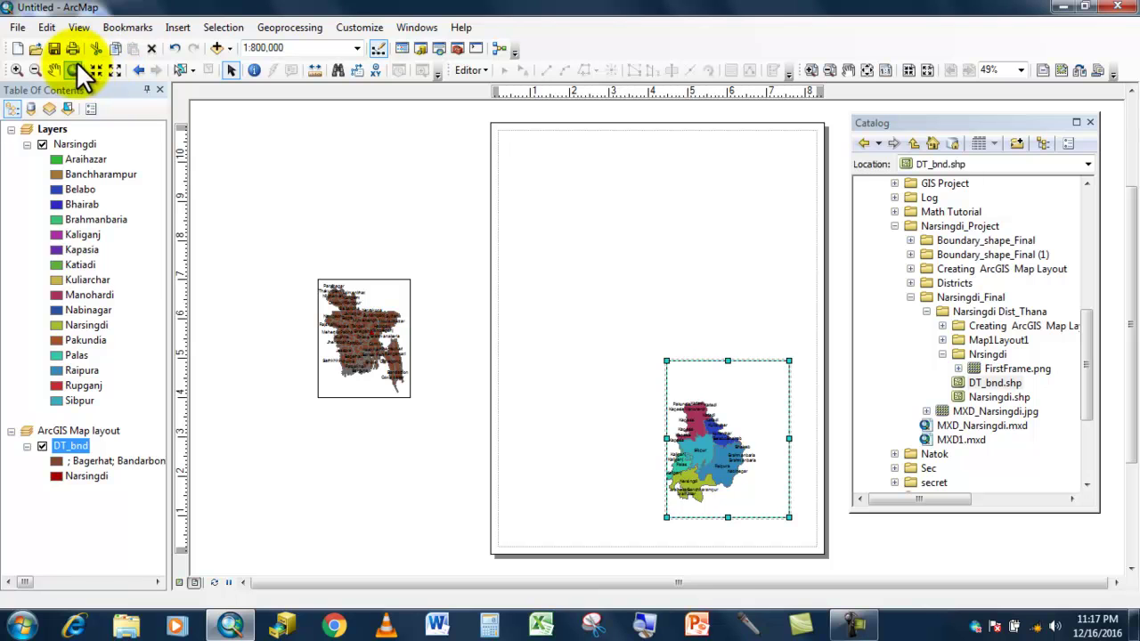
pyautogui.click(98, 69)
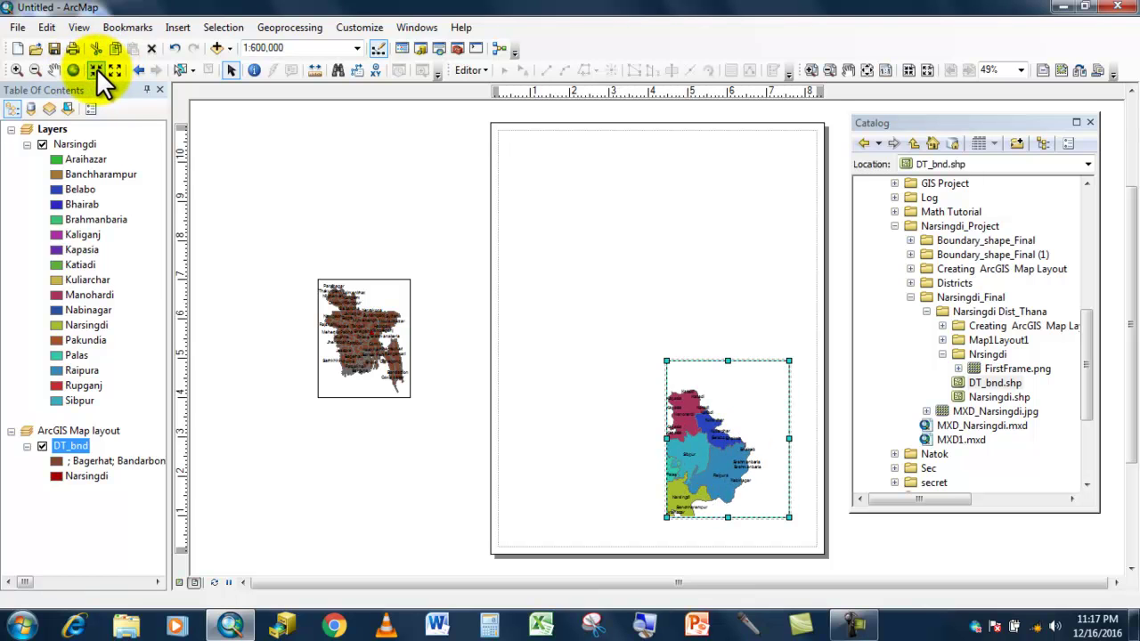
pyautogui.click(73, 69)
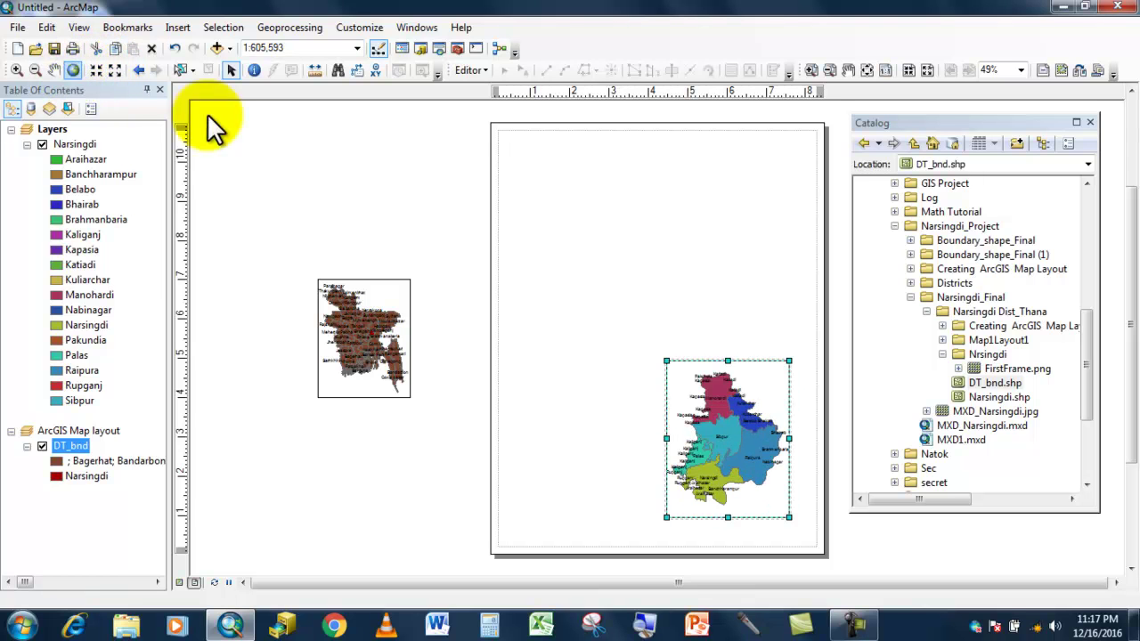
pyautogui.moveTo(736, 438); pyautogui.dragTo(755, 199)
# Move the Bangladesh districts frame to the page's lower-left corner and enlarge it up to the Narsingdi frame's lower-left corner
pyautogui.moveTo(381, 338); pyautogui.dragTo(565, 433)
pyautogui.moveTo(545, 492); pyautogui.dragTo(556, 540)
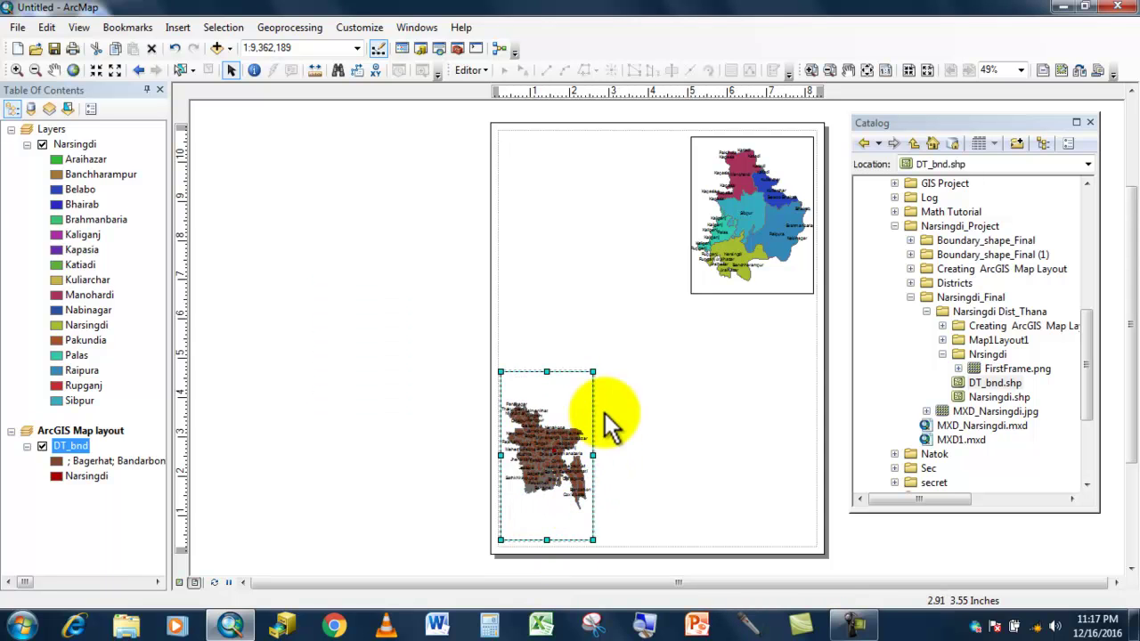
pyautogui.moveTo(593, 371); pyautogui.dragTo(688, 300)
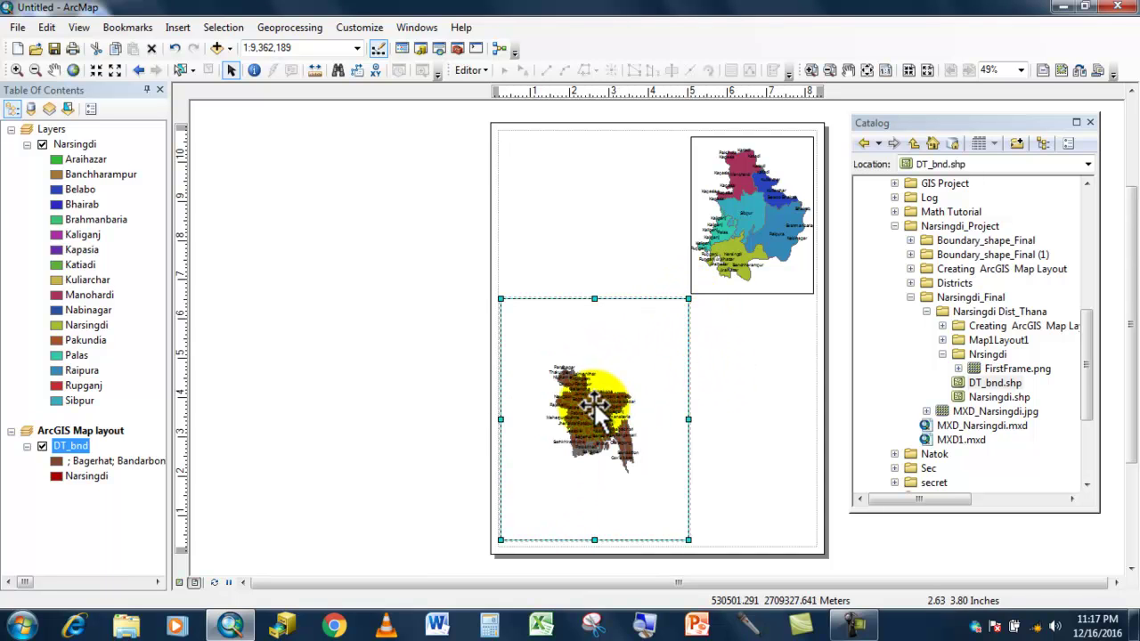
# Fit the whole Bangladesh districts map inside its enlarged frame at full extent and deselect the frame
pyautogui.click(120, 68)
pyautogui.click(121, 69)
pyautogui.click(120, 69)
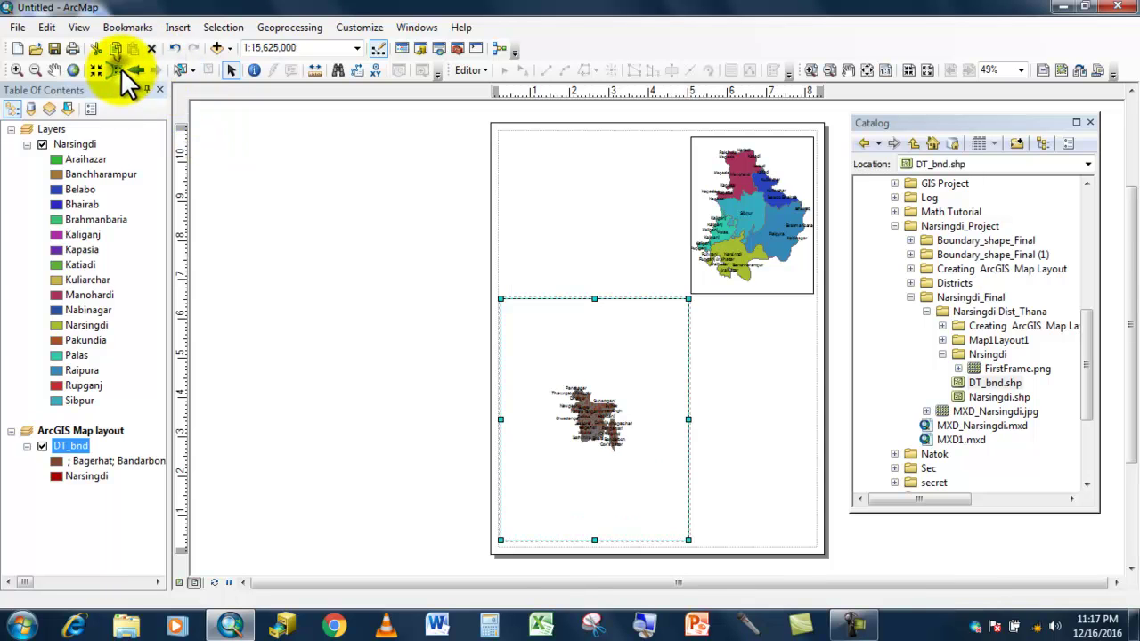
pyautogui.click(91, 73)
pyautogui.click(90, 73)
pyautogui.click(91, 73)
pyautogui.click(91, 73)
pyautogui.click(91, 73)
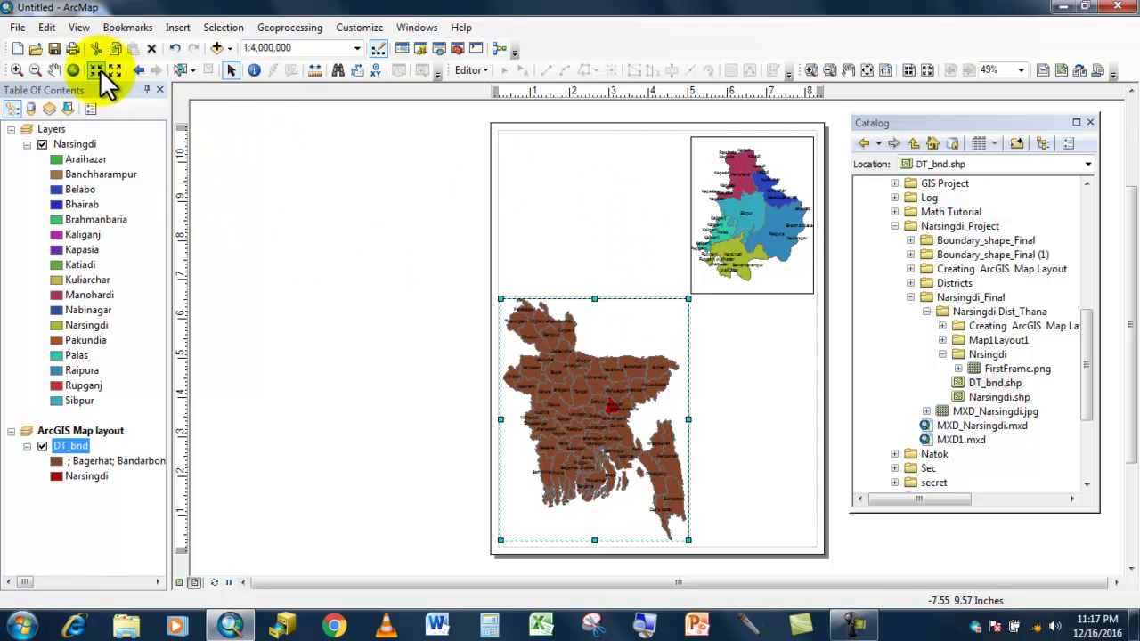
pyautogui.click(98, 71)
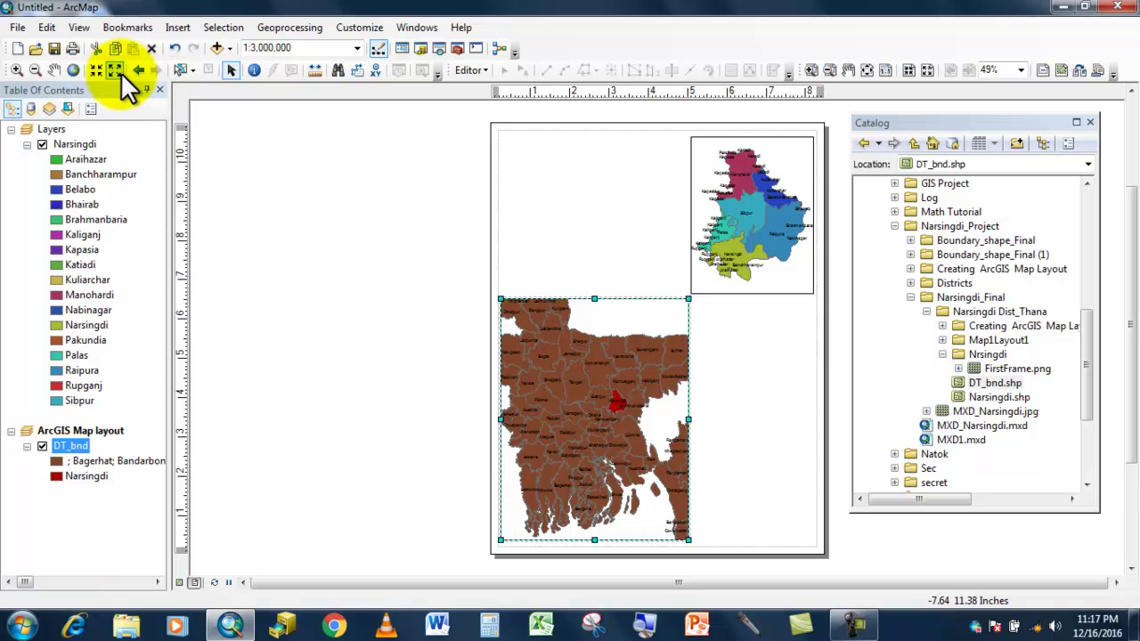
pyautogui.click(120, 72)
pyautogui.click(72, 71)
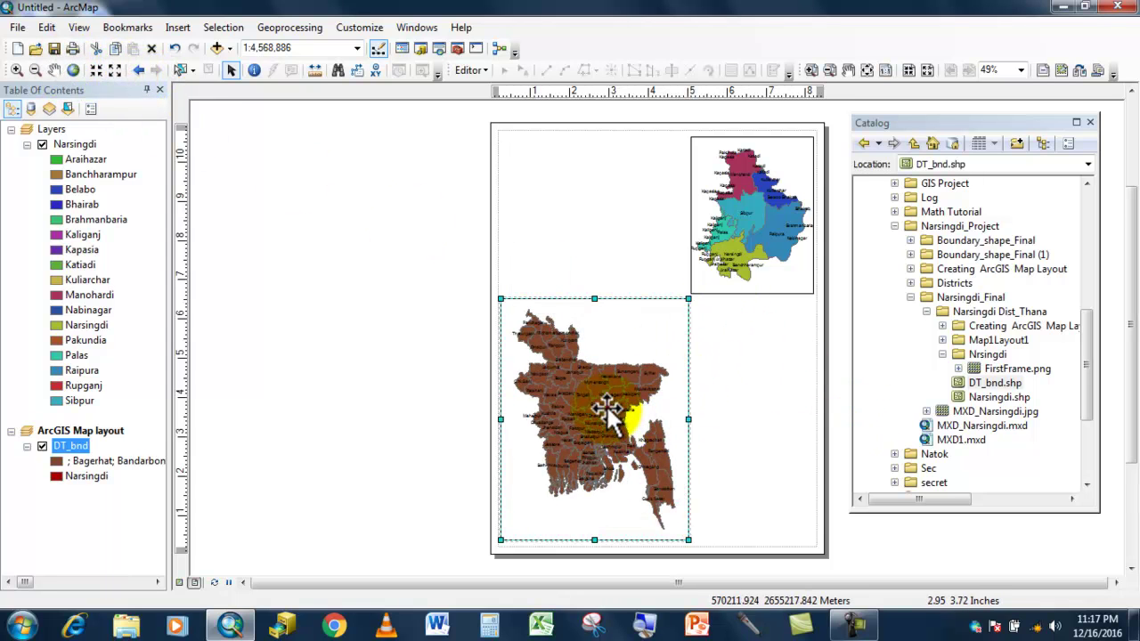
pyautogui.click(790, 359)
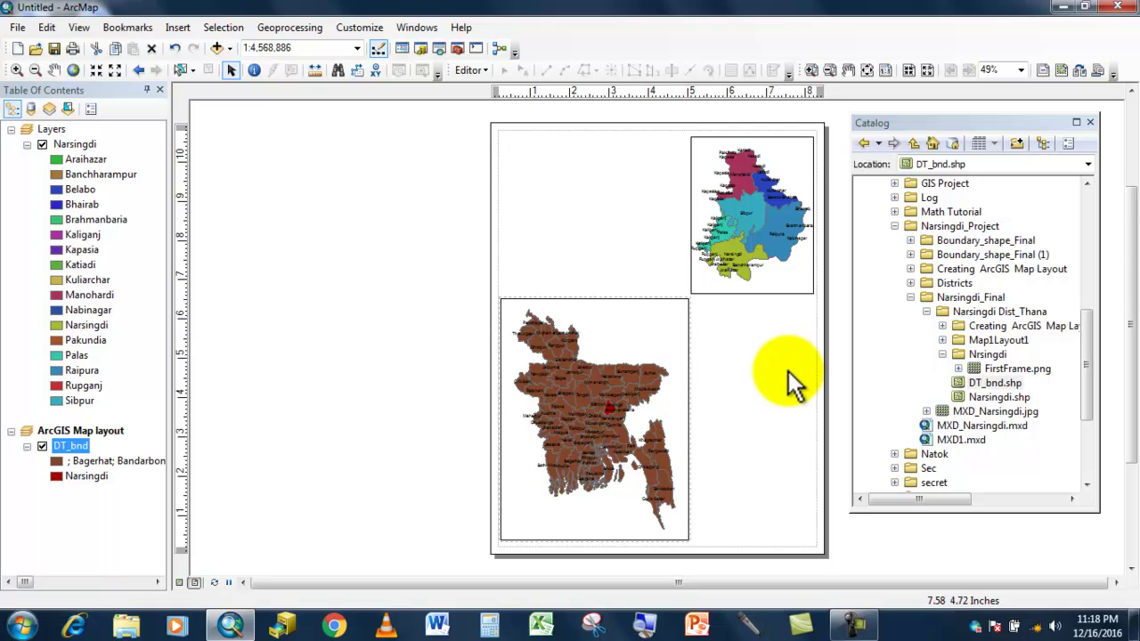
# Insert a Scale Line 1 scale bar and place it below the Bangladesh map, inside its frame
pyautogui.click(182, 28)
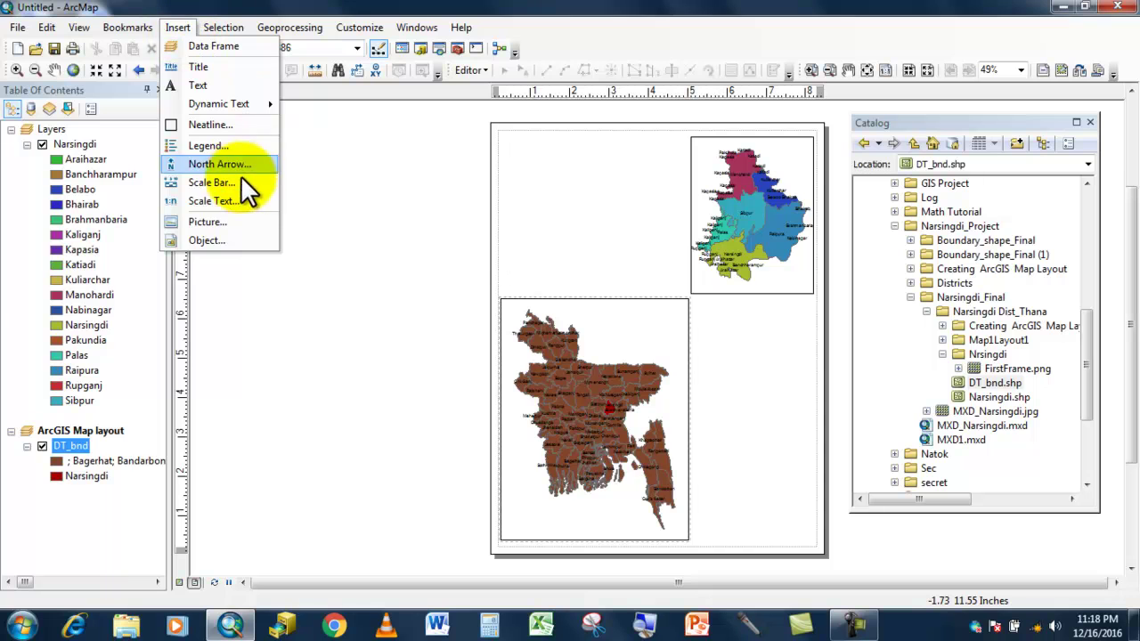
pyautogui.click(234, 183)
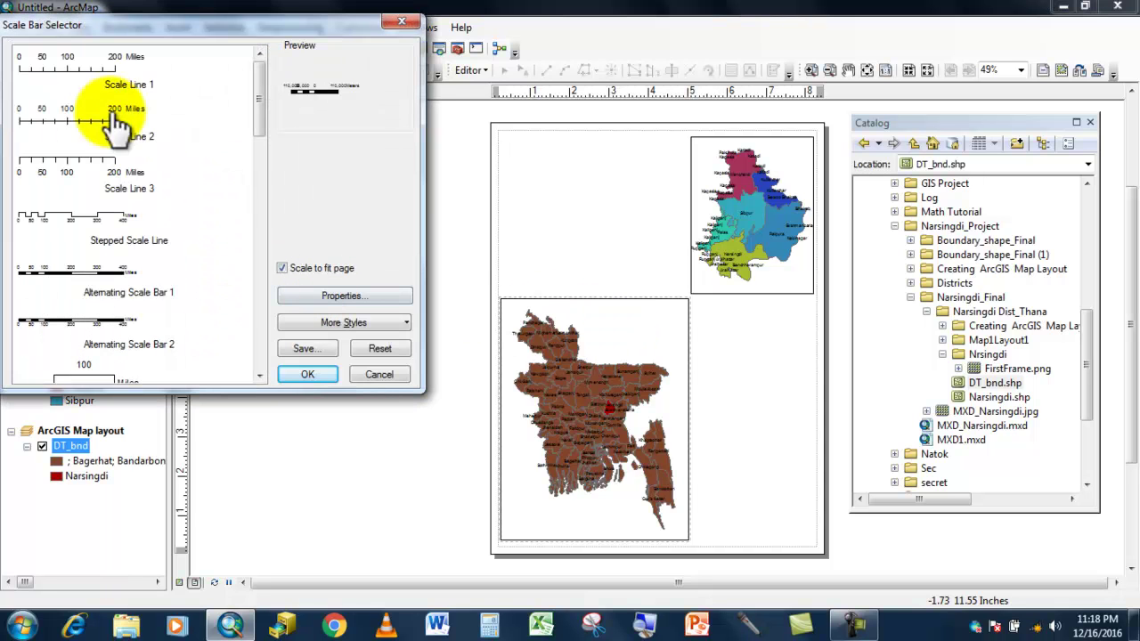
pyautogui.doubleClick(92, 70)
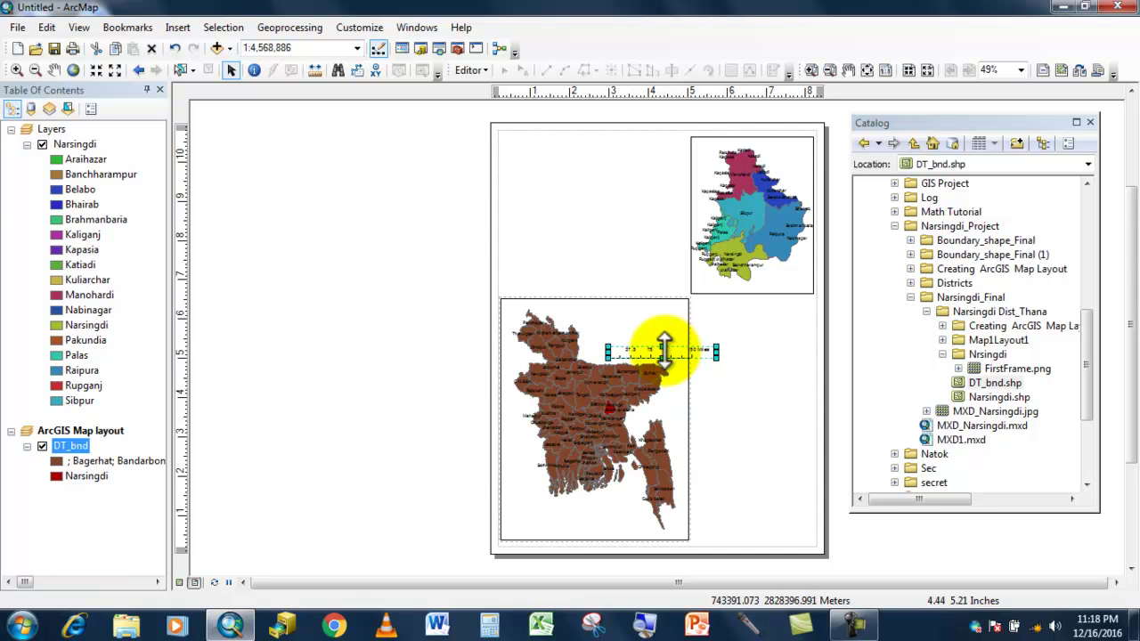
pyautogui.moveTo(659, 353); pyautogui.dragTo(583, 517)
# Set the scale bar's division units to Kilometers and deselect it
pyautogui.doubleClick(582, 516)
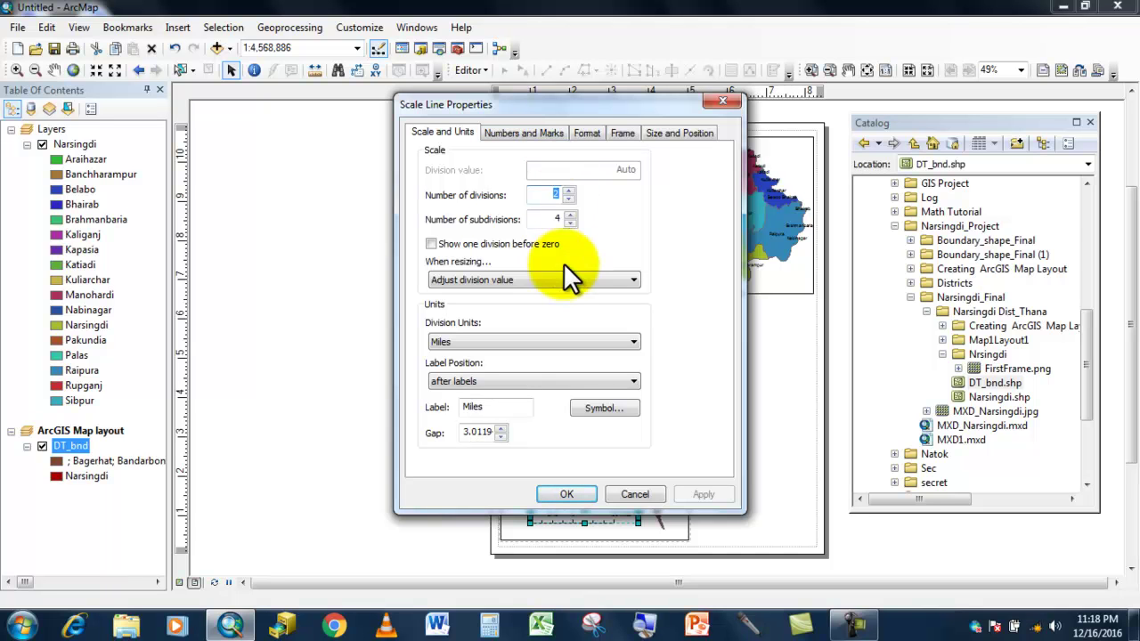
pyautogui.click(567, 342)
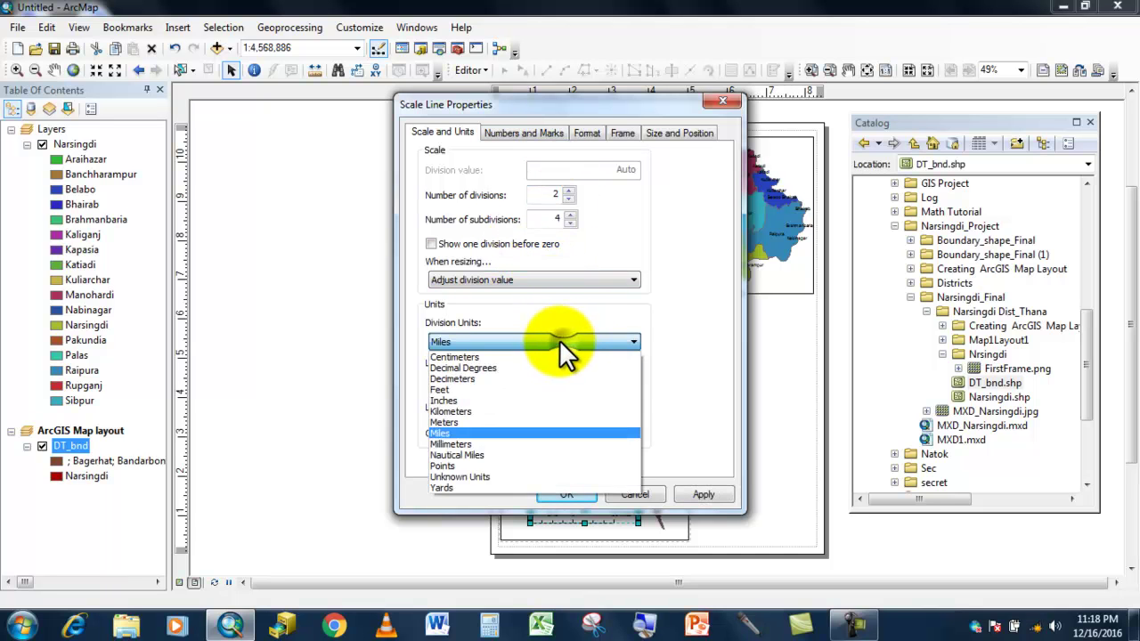
pyautogui.click(521, 422)
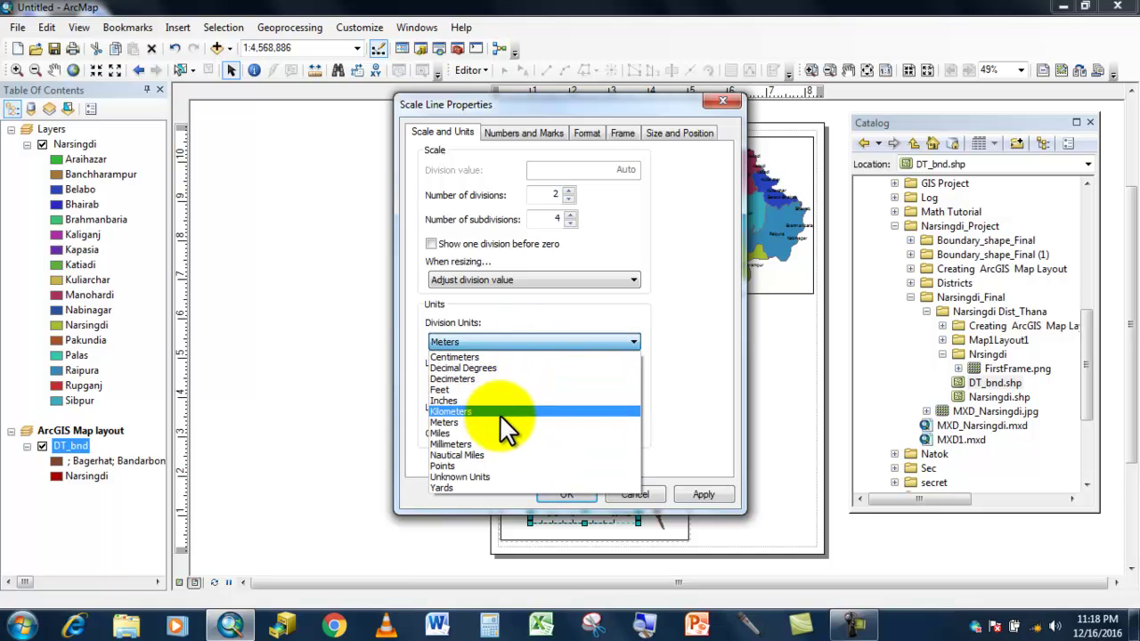
pyautogui.click(500, 412)
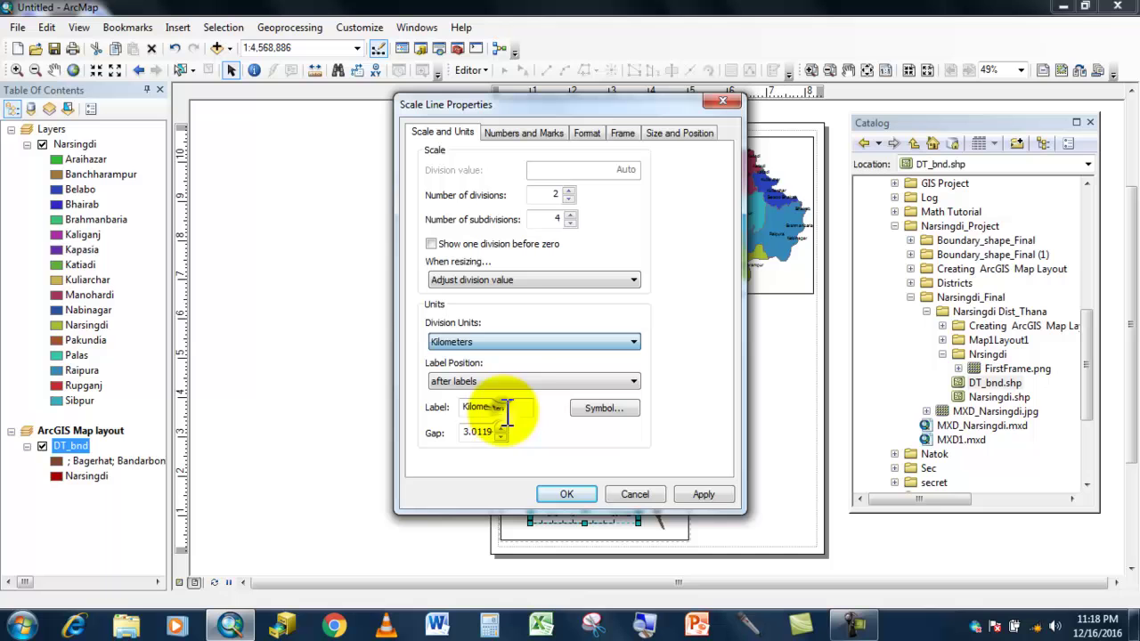
pyautogui.click(702, 494)
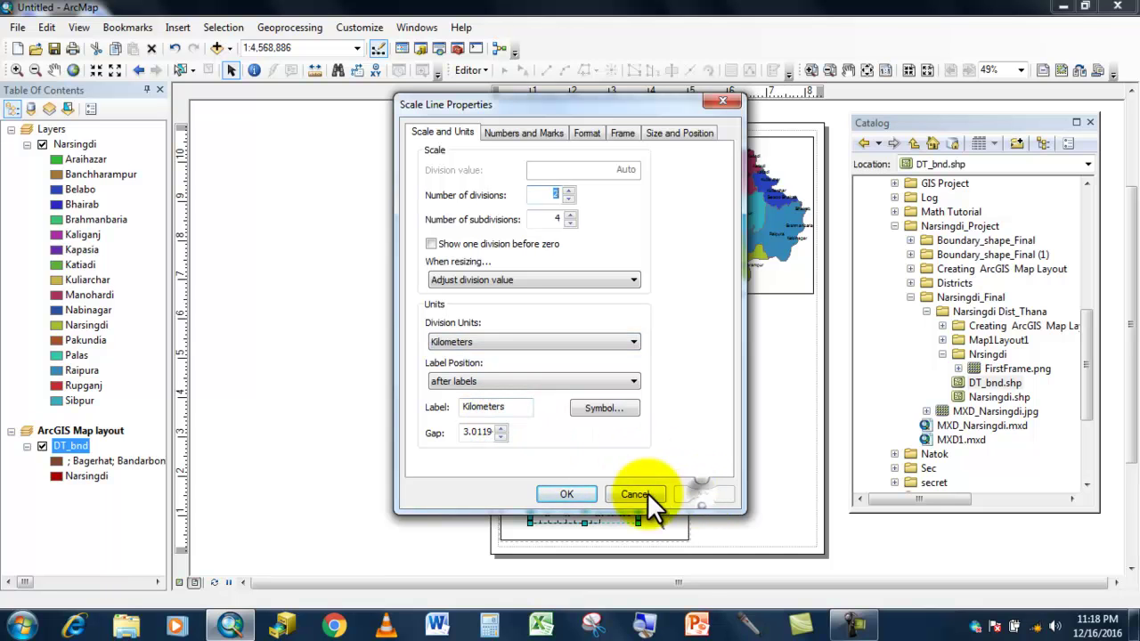
pyautogui.click(567, 494)
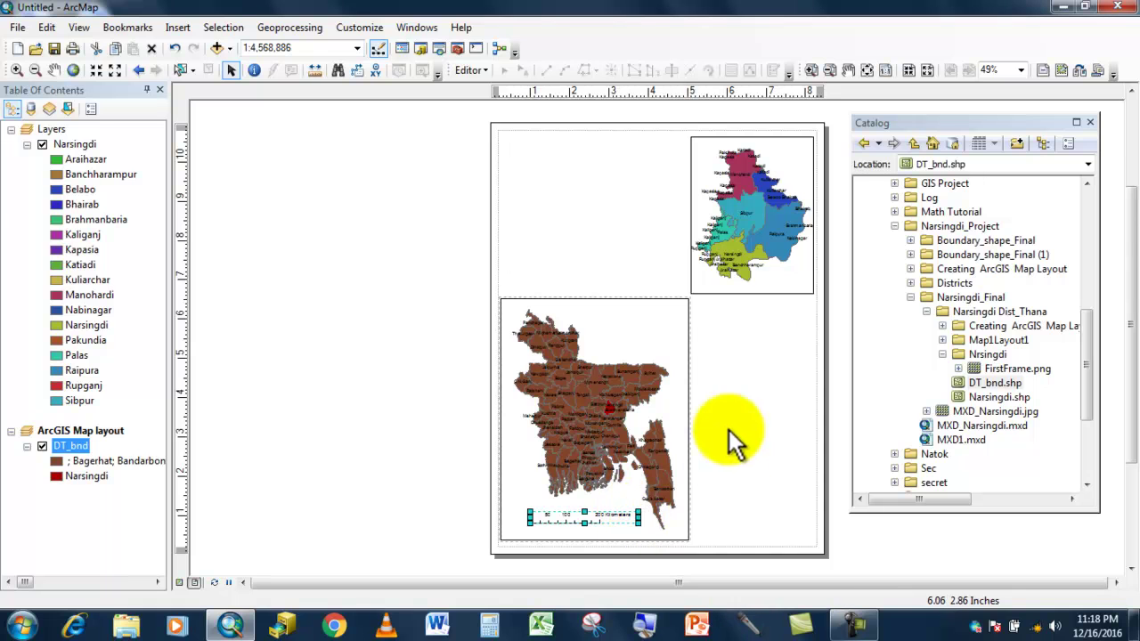
pyautogui.click(740, 373)
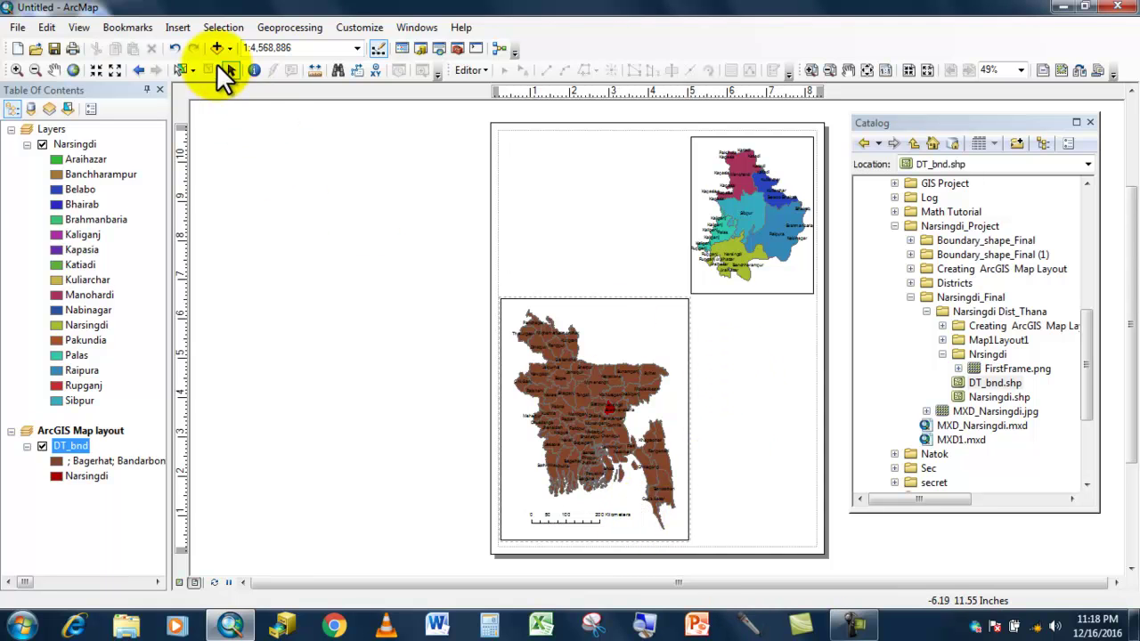
# Turn off the use of printer paper settings and set a custom map page size of 17 by 17 inches
pyautogui.click(20, 33)
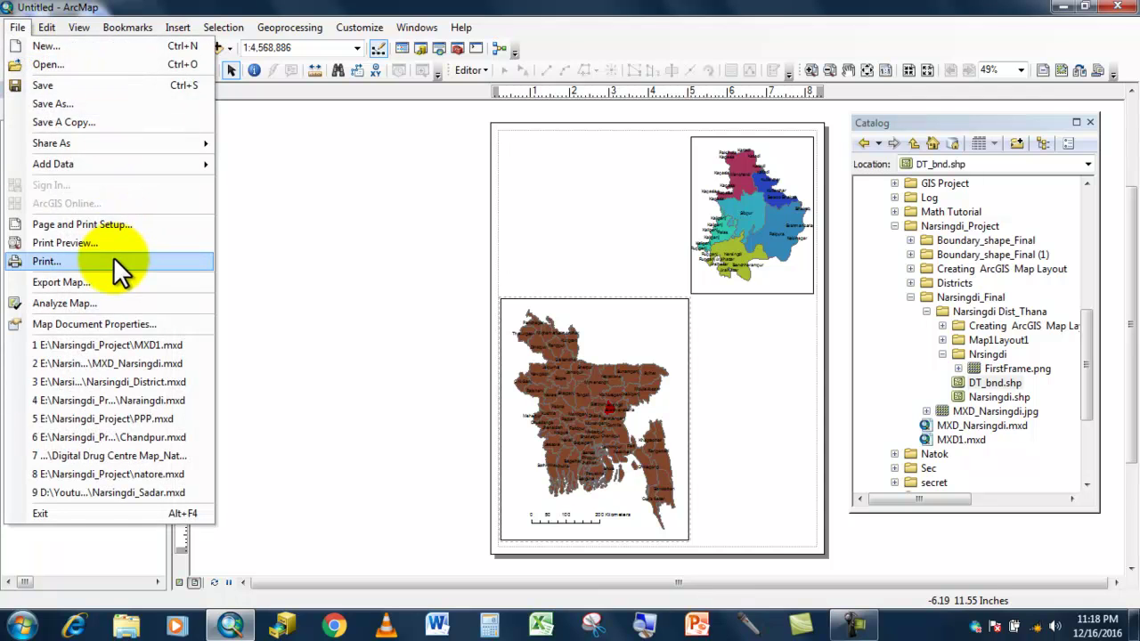
pyautogui.click(117, 224)
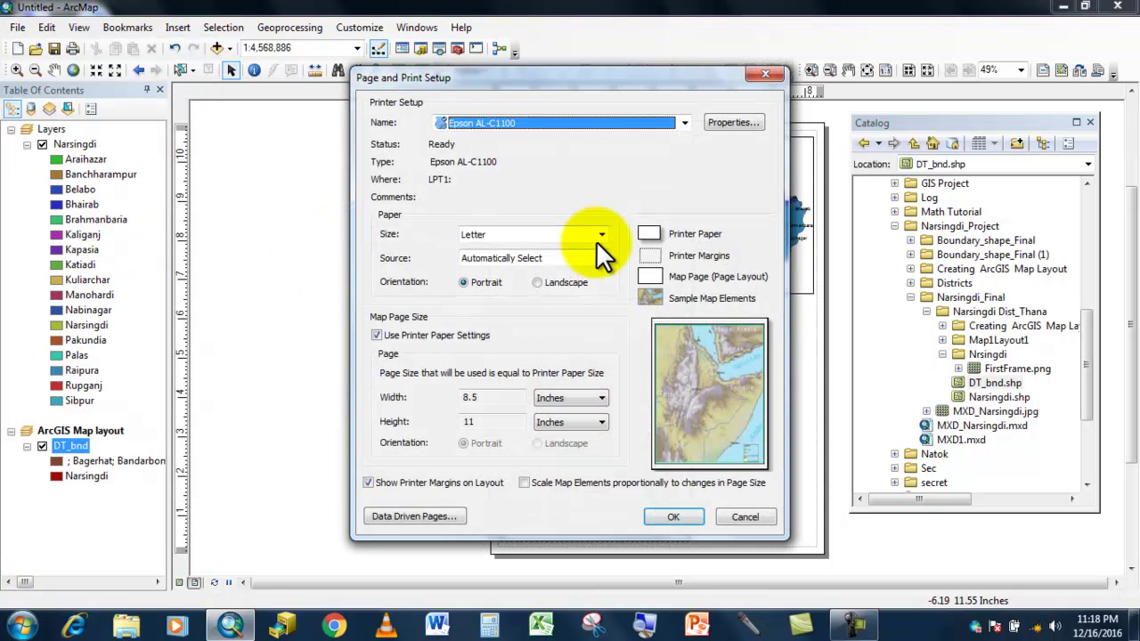
pyautogui.click(376, 335)
pyautogui.doubleClick(472, 397)
pyautogui.write('17')
pyautogui.doubleClick(490, 422)
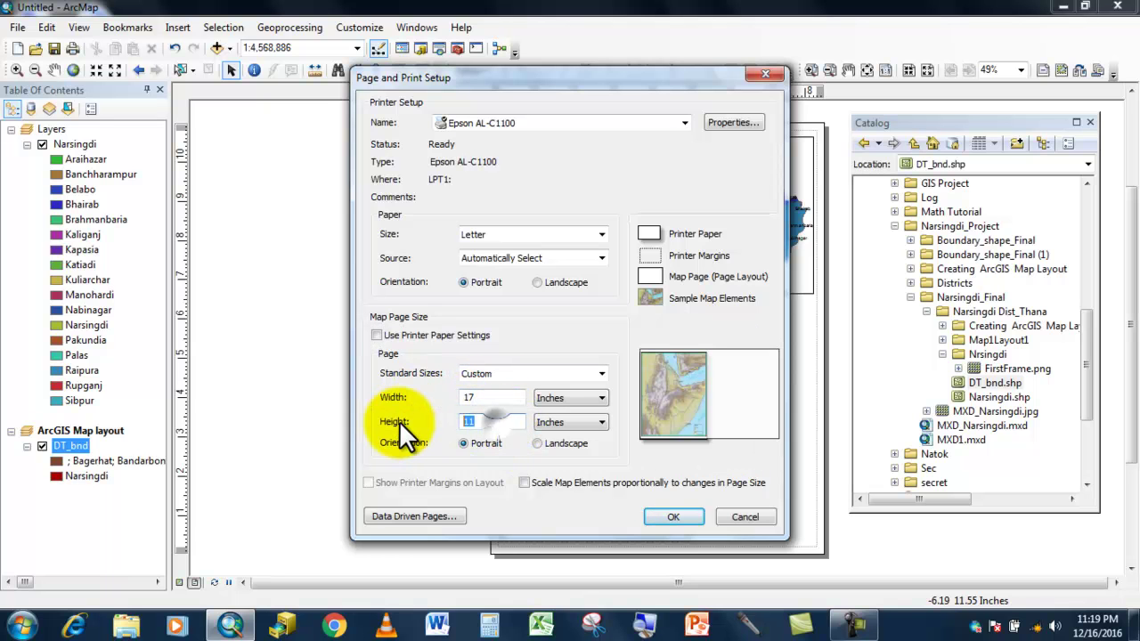
pyautogui.write('17')
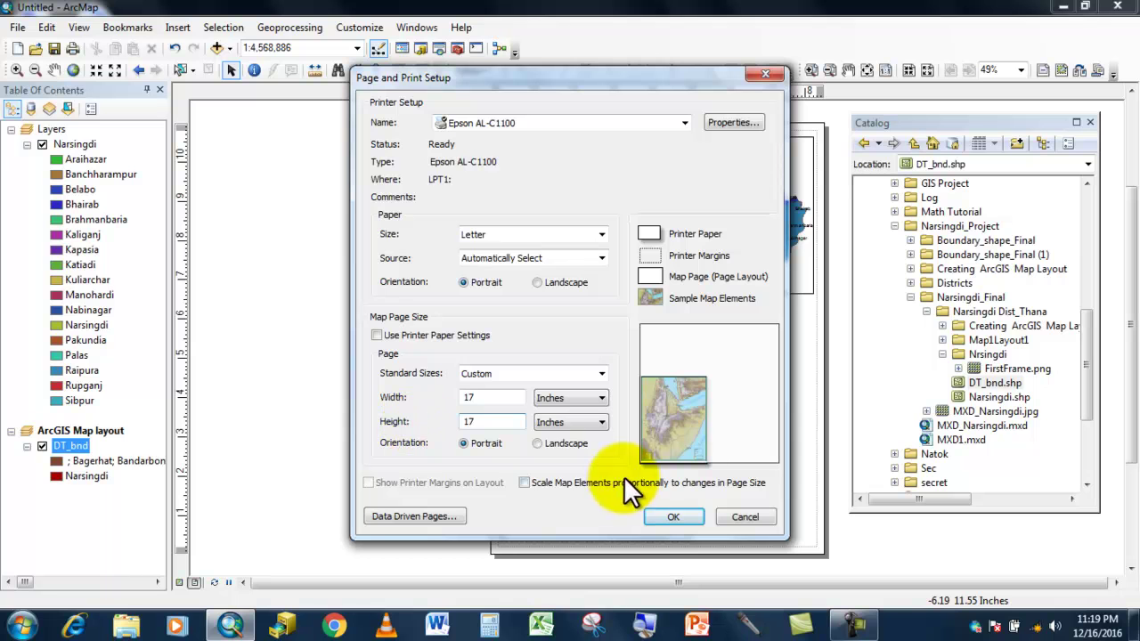
pyautogui.click(677, 517)
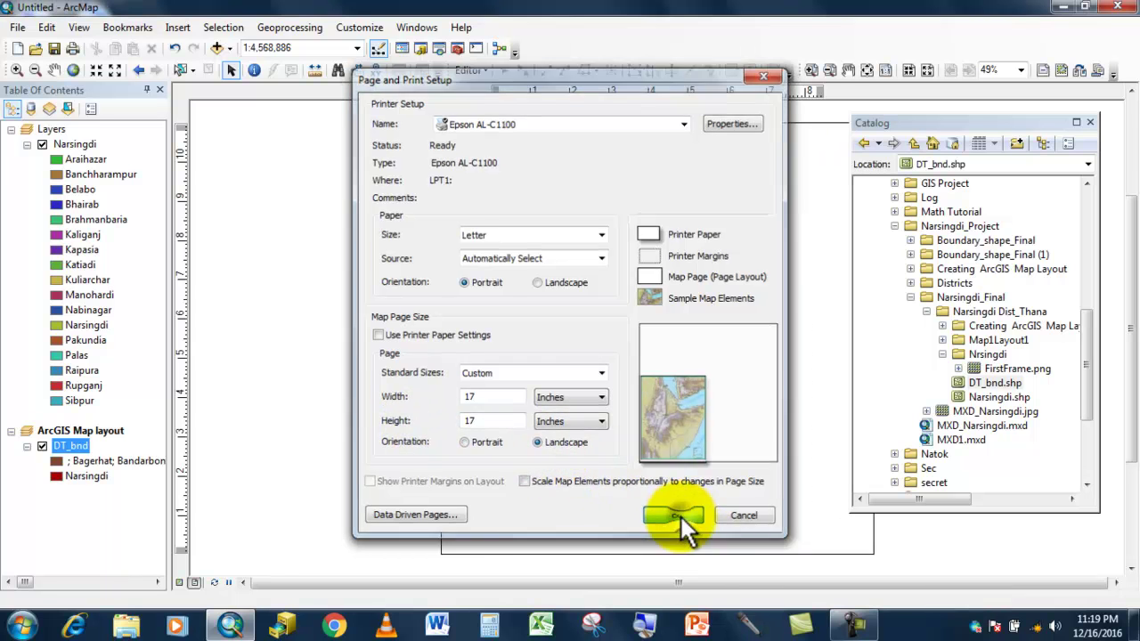
# Close the Catalog window and place the Narsingdi thana frame, widened on its left side, in the page's upper-right corner
pyautogui.click(1090, 122)
pyautogui.click(624, 307)
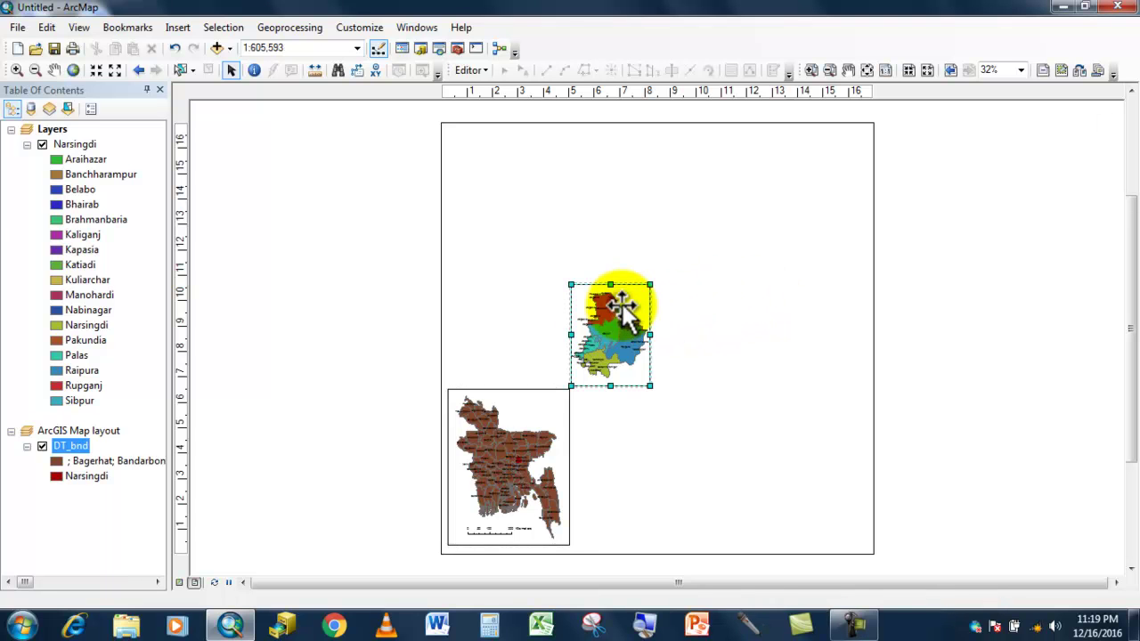
pyautogui.moveTo(623, 307); pyautogui.dragTo(816, 170)
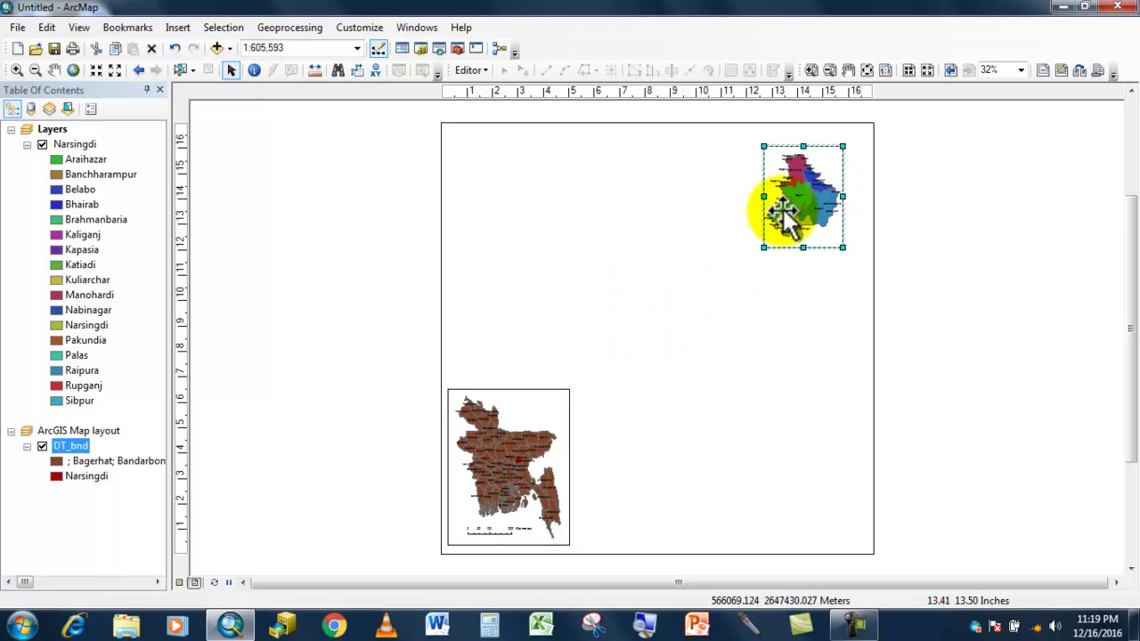
pyautogui.moveTo(764, 197); pyautogui.dragTo(719, 197)
# Enlarge the Bangladesh districts frame rightward and upward to about 11 by 11 inches, keeping its lower-left corner in place
pyautogui.click(526, 470)
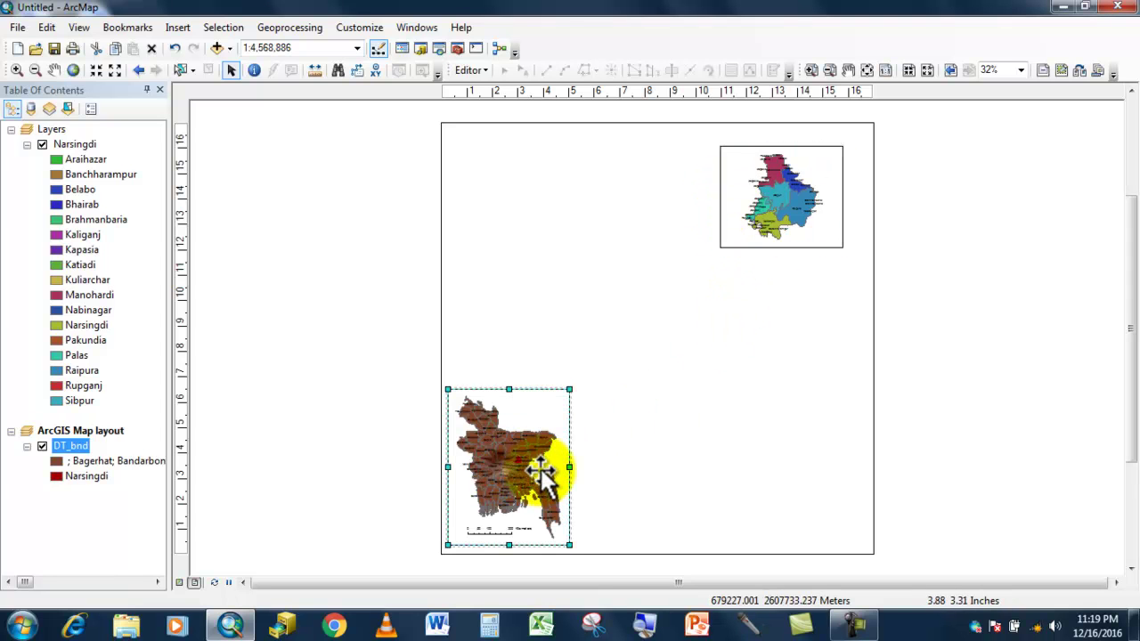
pyautogui.moveTo(733, 431); pyautogui.dragTo(734, 433)
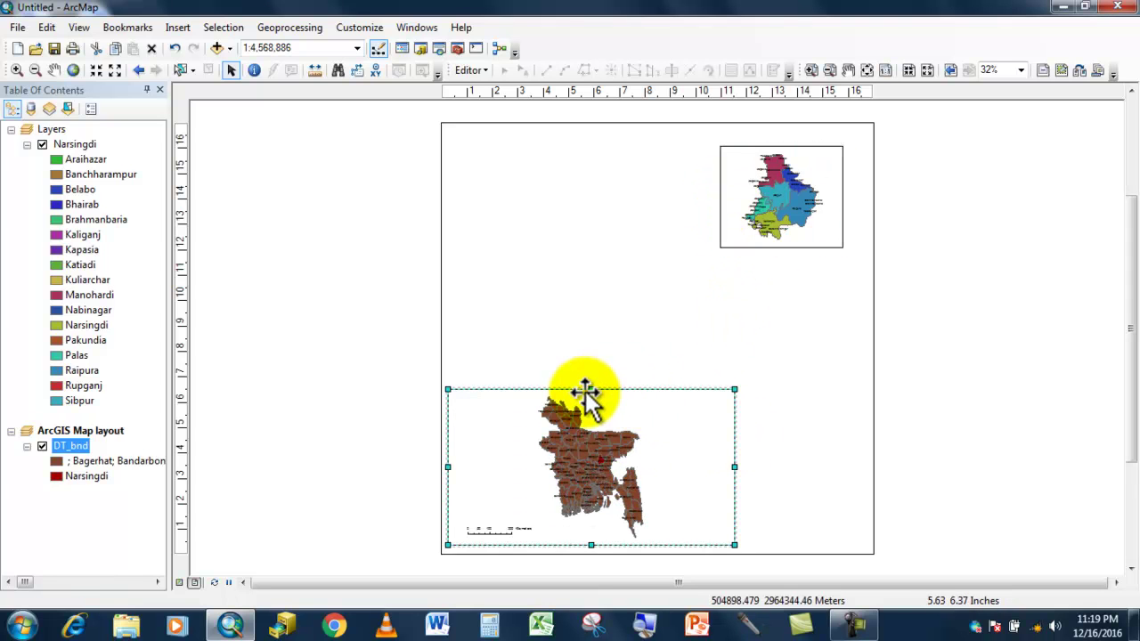
pyautogui.moveTo(591, 390); pyautogui.dragTo(605, 266)
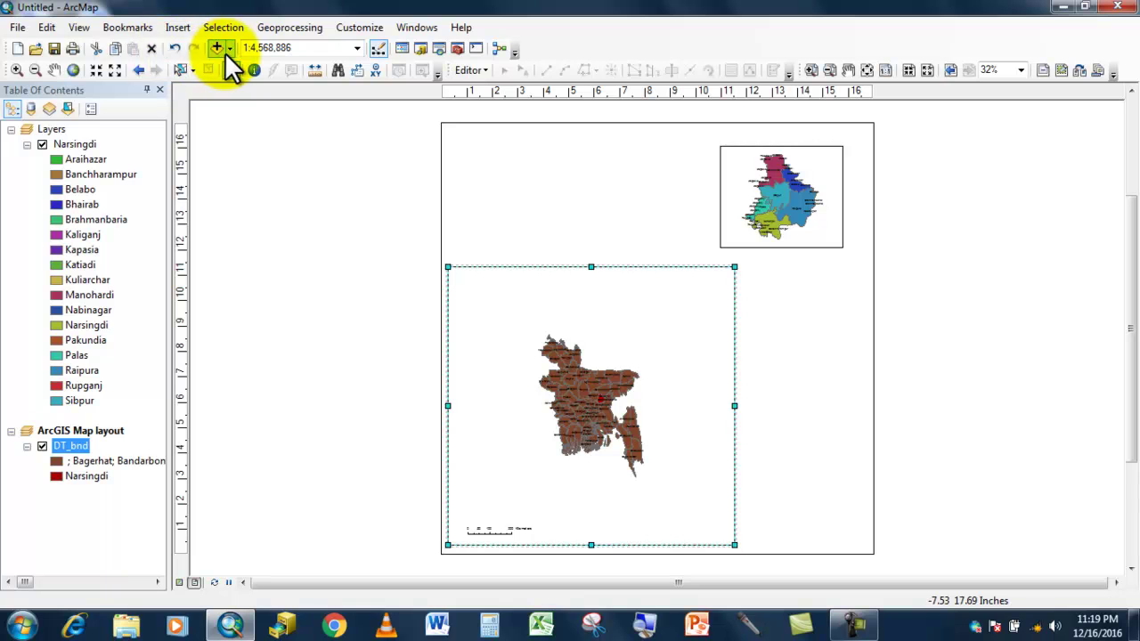
# Fit the Bangladesh districts map and the Narsingdi thana map to their full extents inside their frames
pyautogui.click(101, 70)
pyautogui.click(101, 70)
pyautogui.click(101, 69)
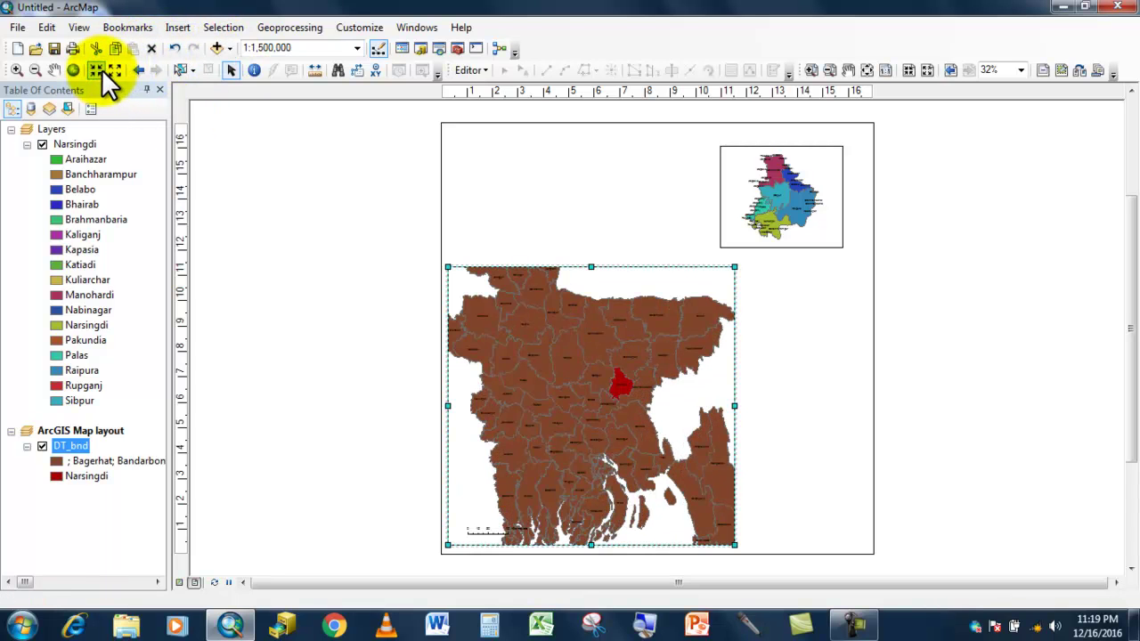
pyautogui.click(73, 71)
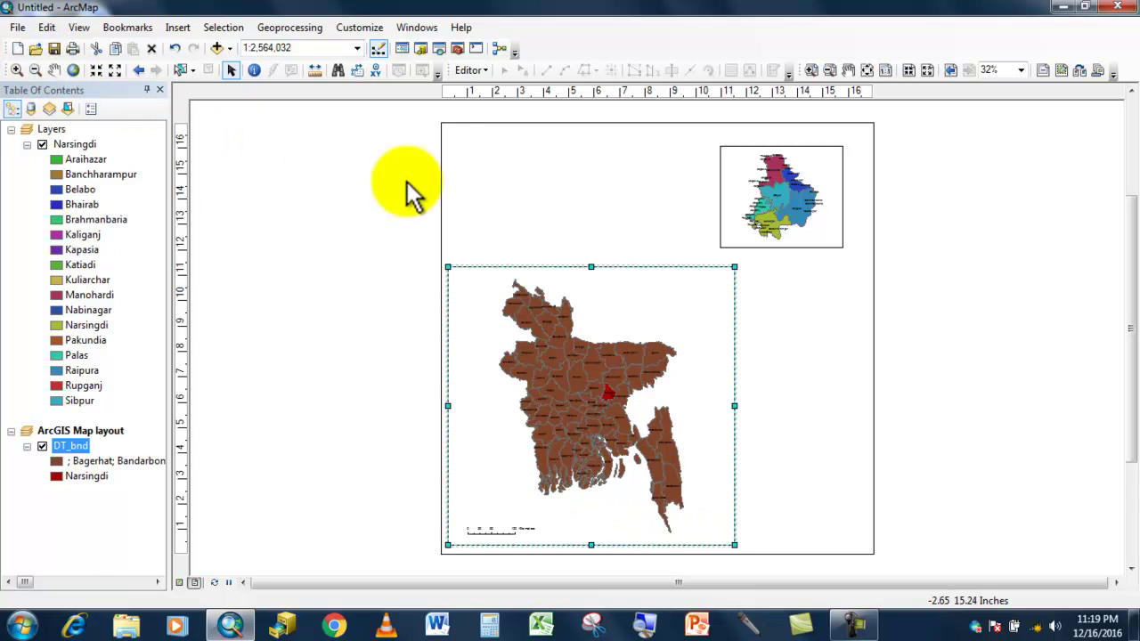
pyautogui.click(779, 203)
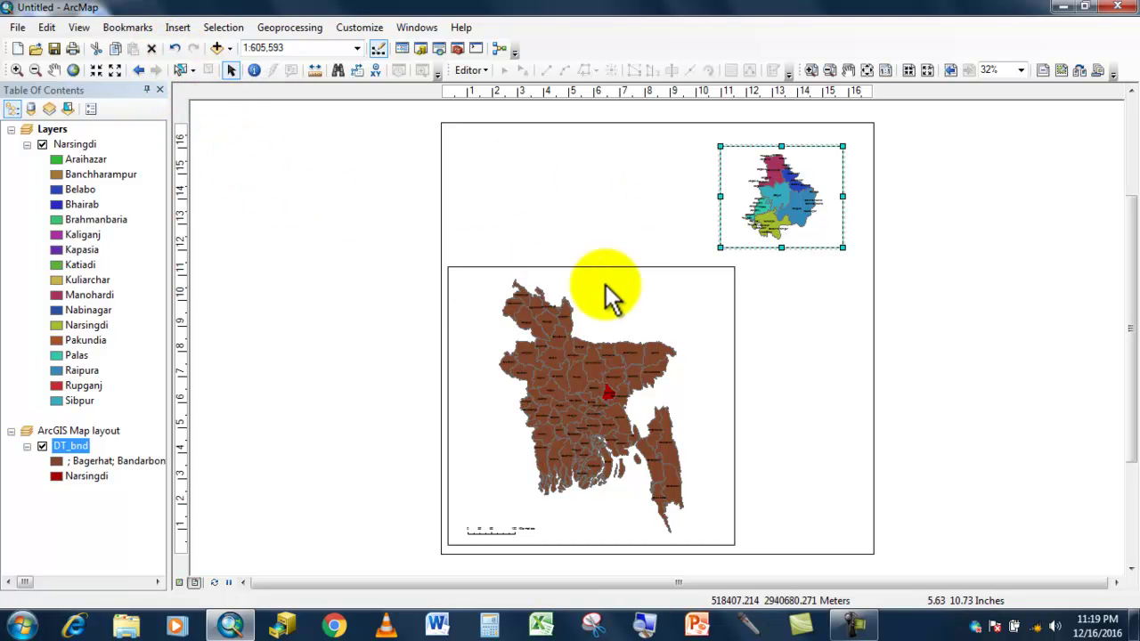
pyautogui.click(97, 73)
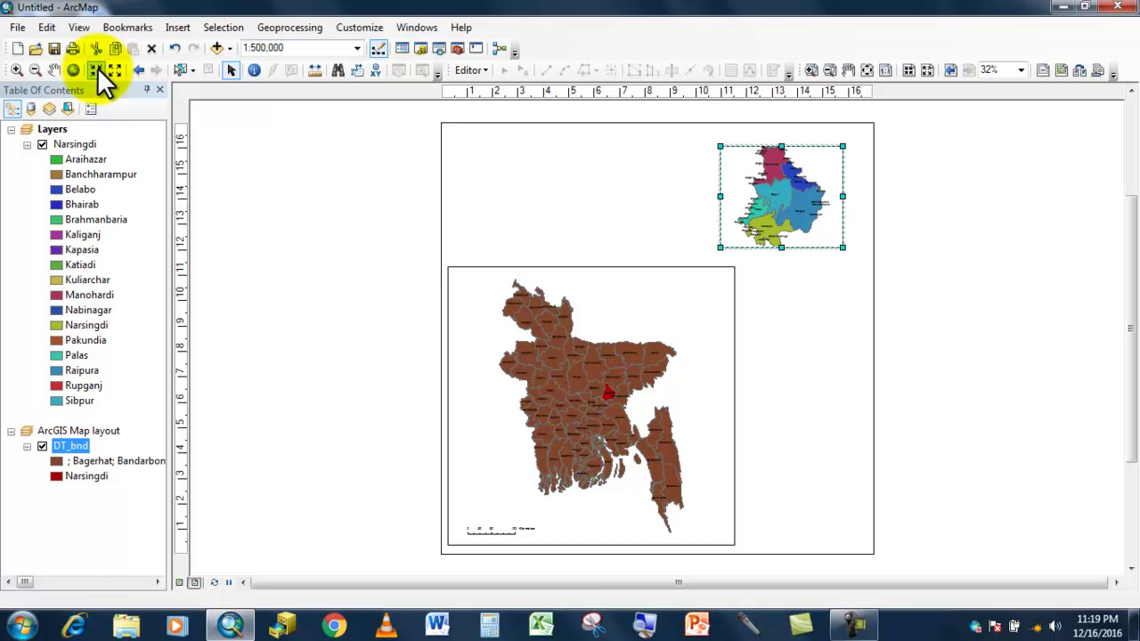
pyautogui.click(96, 72)
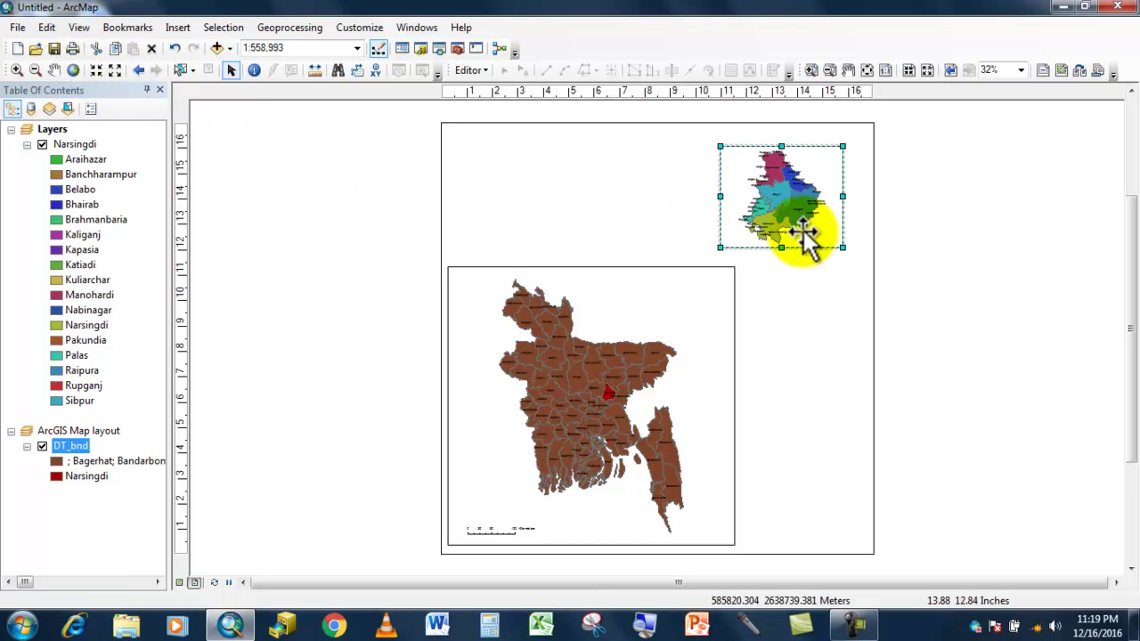
pyautogui.click(838, 298)
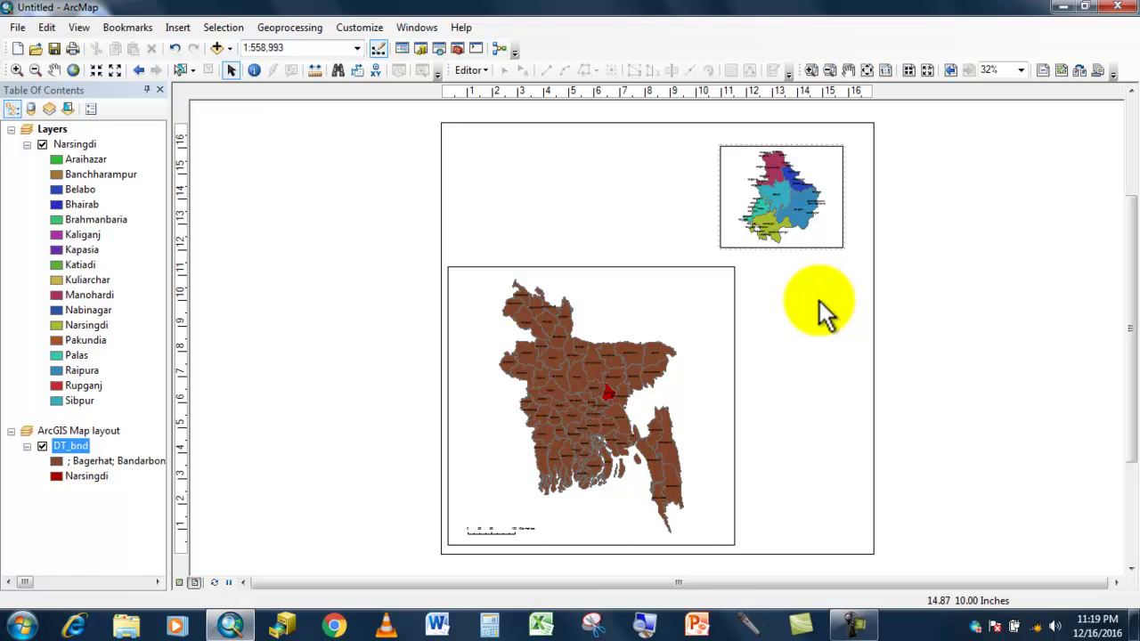
# Resize the Bangladesh districts frame so its upper-right corner meets the lower-left corner of the Narsingdi thana frame
pyautogui.click(725, 294)
pyautogui.moveTo(733, 270); pyautogui.dragTo(720, 250)
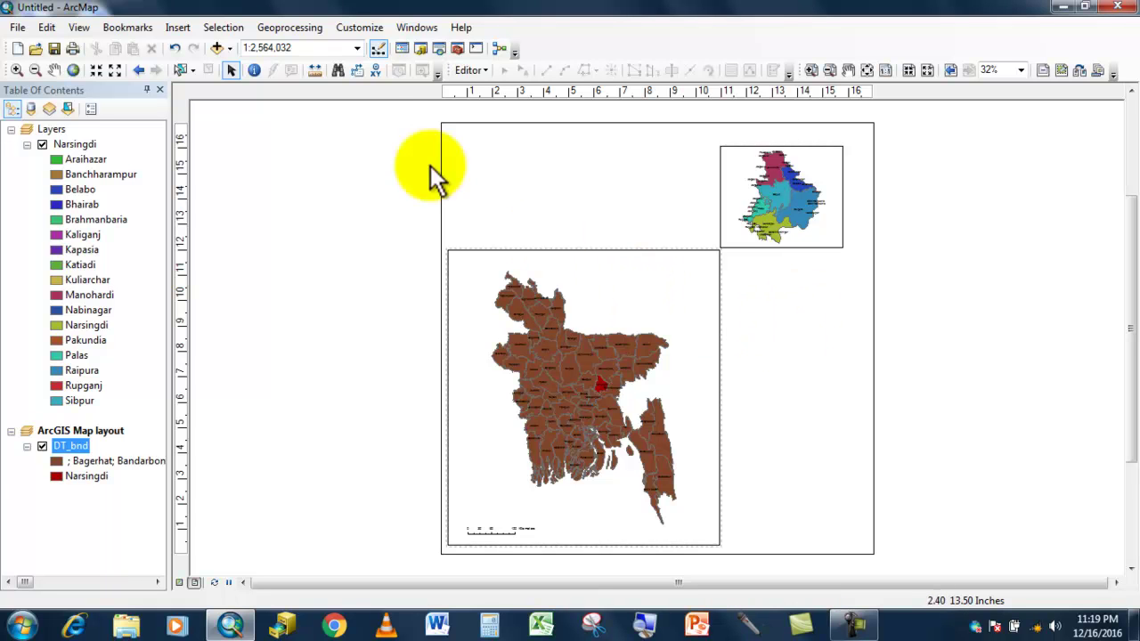
# Insert the title "Narsingdi Maplayout in Bangladesh Map" and move it to the upper-left part of the page, clear of the Narsingdi frame
pyautogui.click(180, 28)
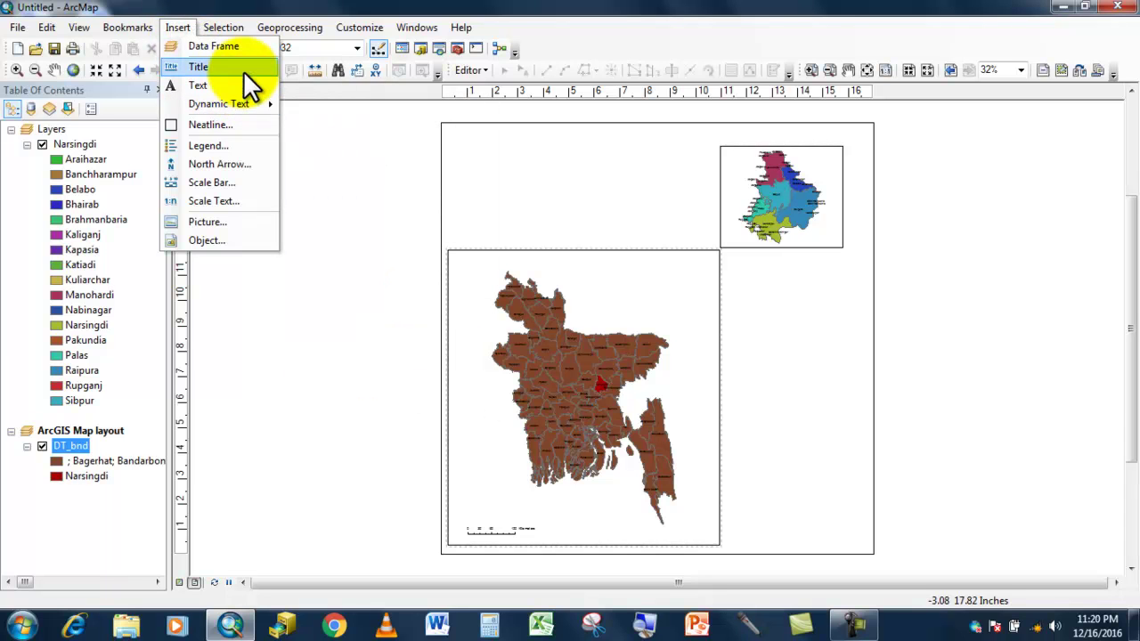
pyautogui.click(213, 67)
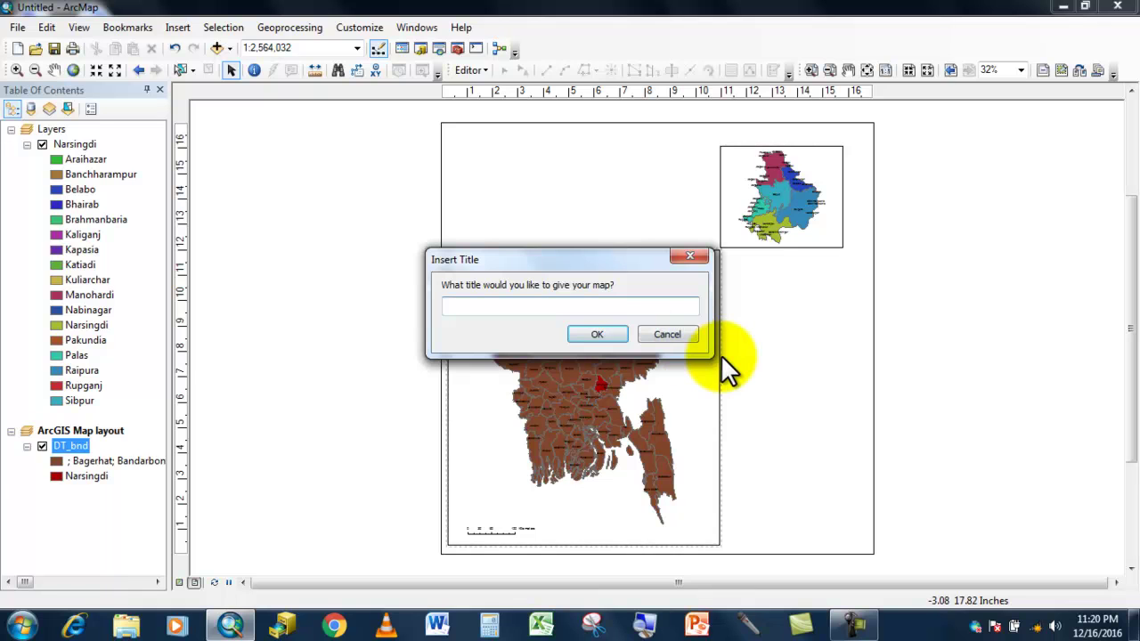
pyautogui.write('Narsingdi BMapla')
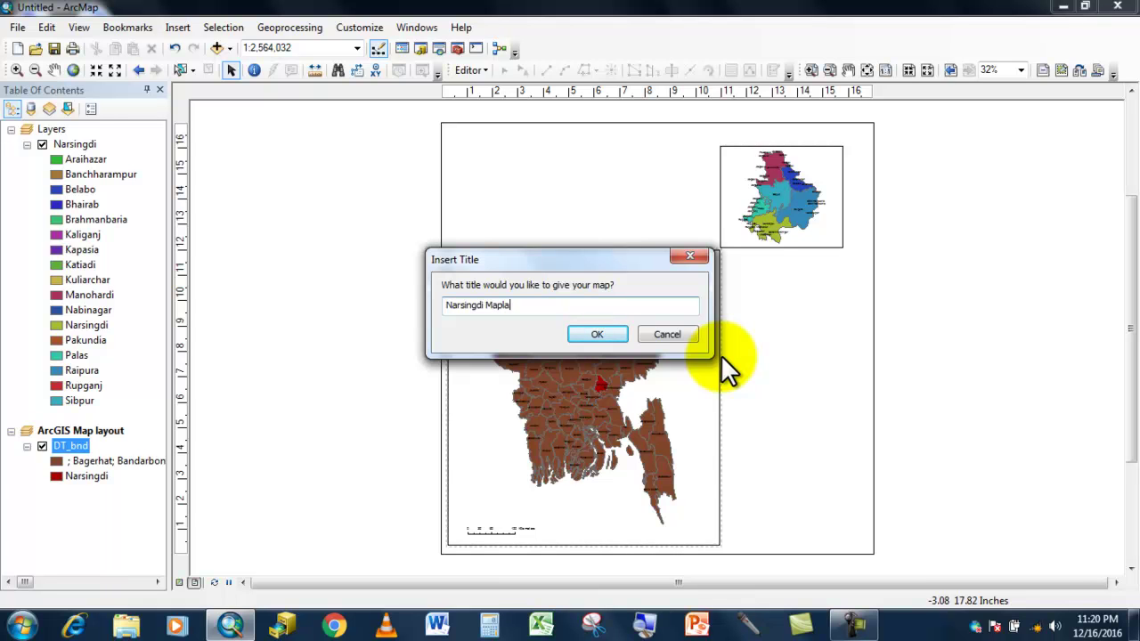
pyautogui.write('yout in Bangladesh Map')
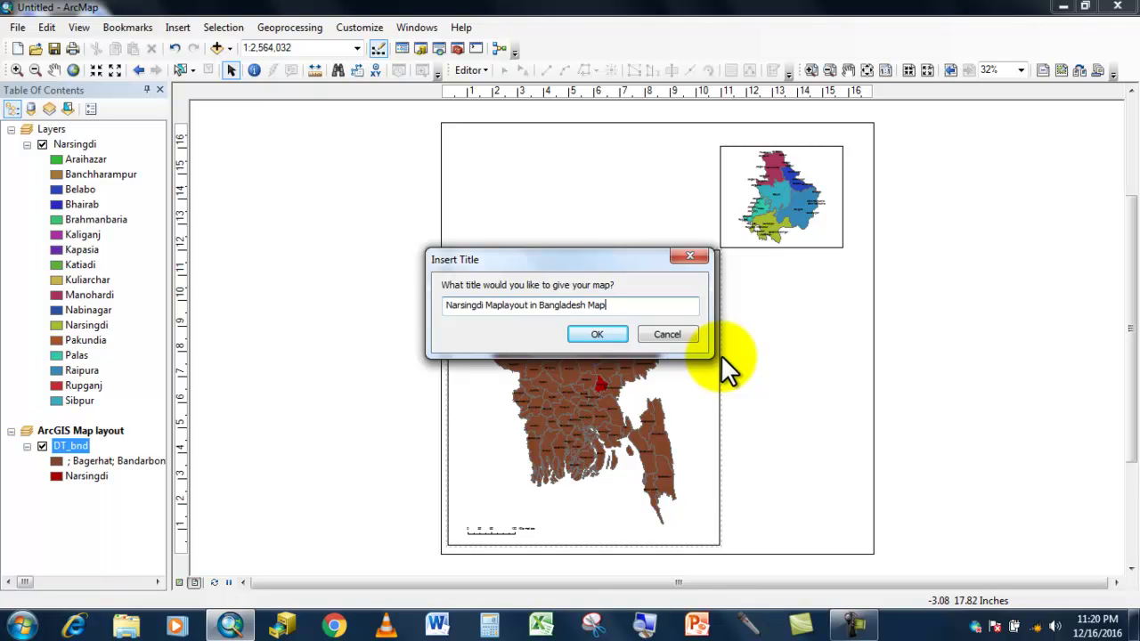
pyautogui.click(616, 335)
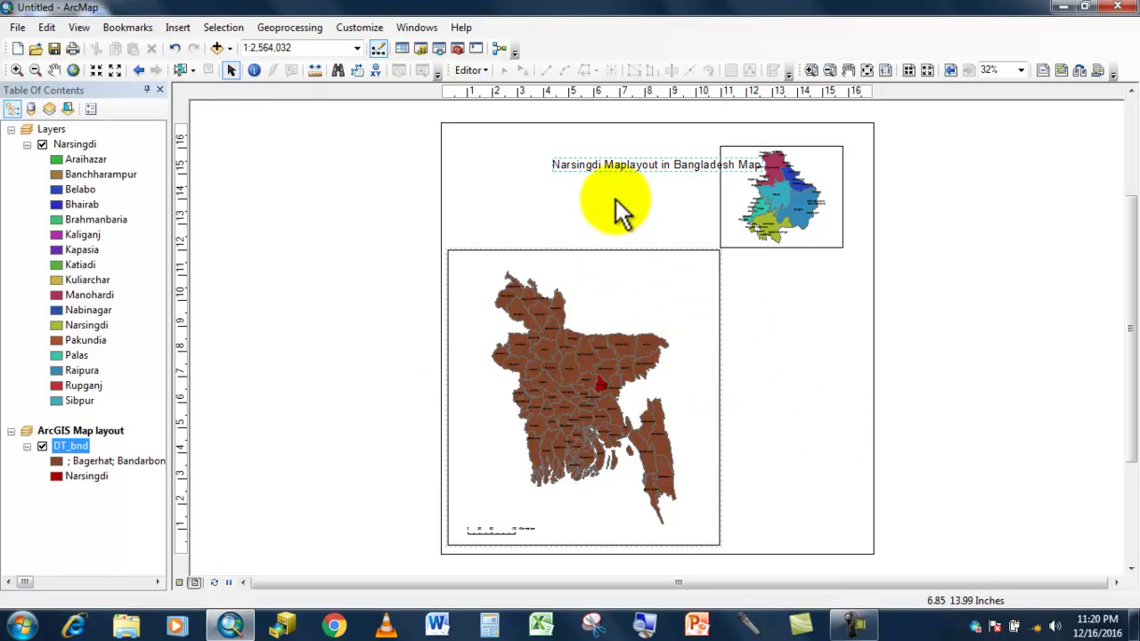
pyautogui.moveTo(634, 163); pyautogui.dragTo(543, 139)
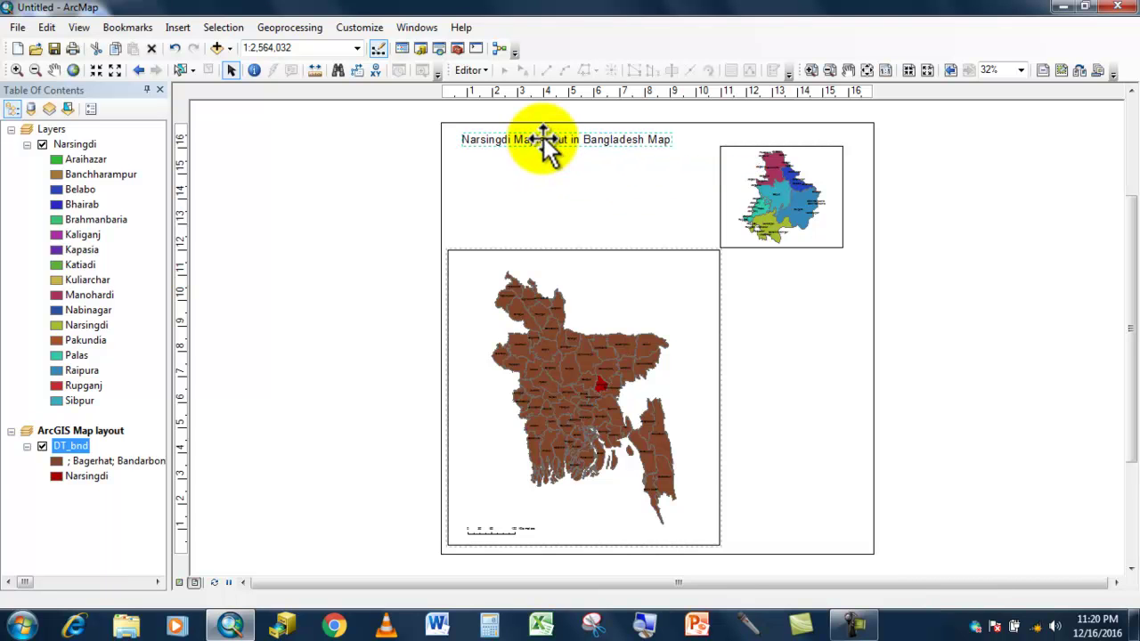
# Set the map title's font size to 48 in its text symbol
pyautogui.doubleClick(543, 137)
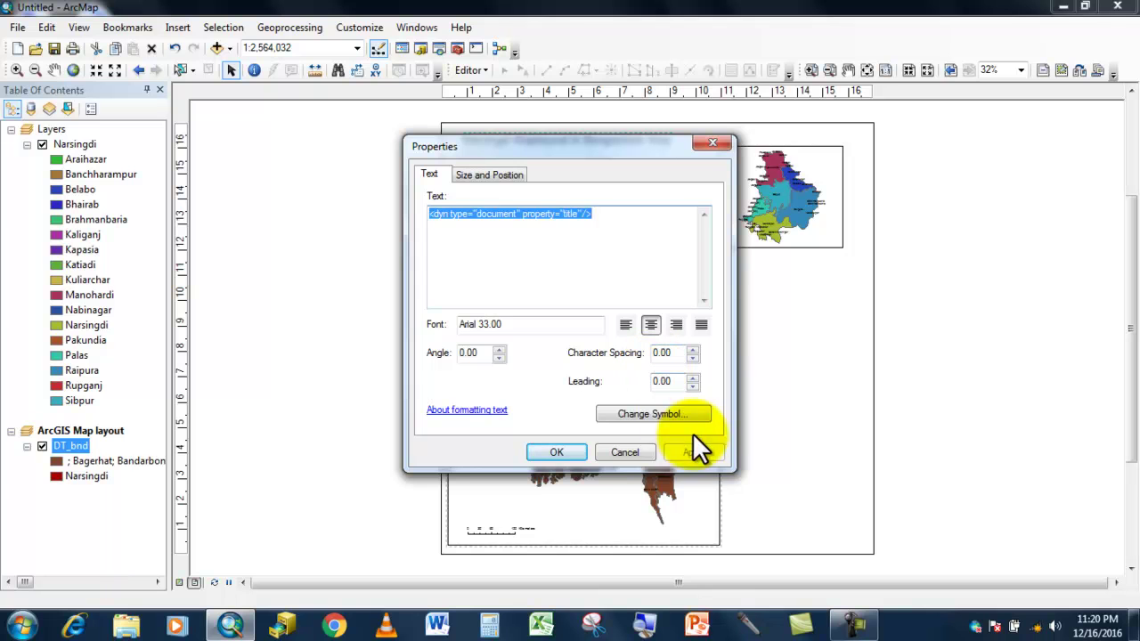
pyautogui.click(671, 416)
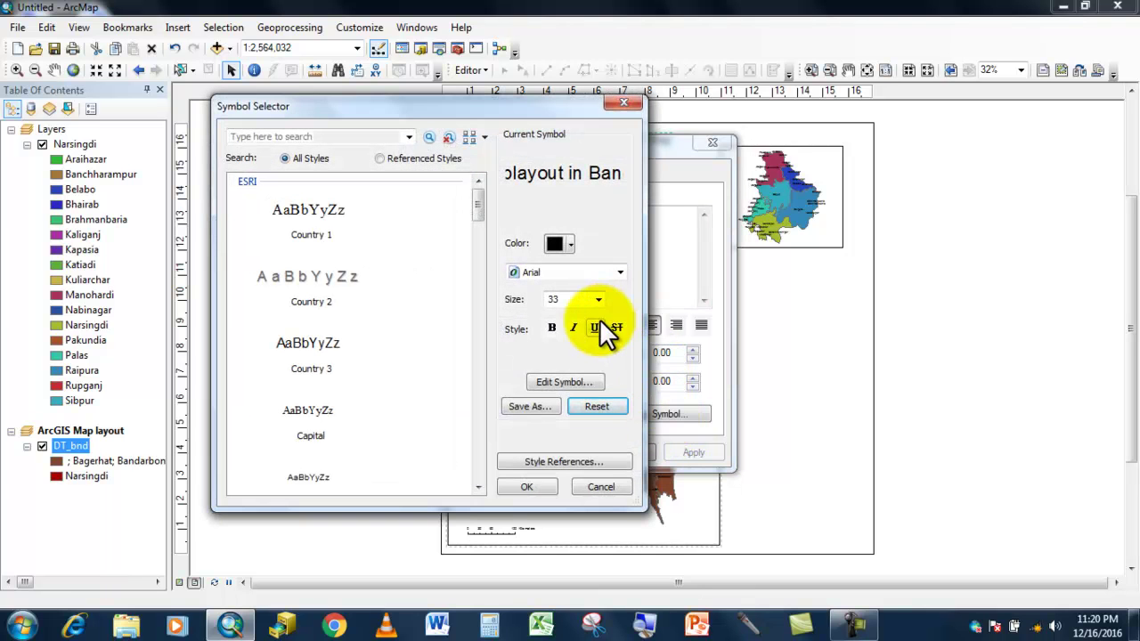
pyautogui.click(598, 300)
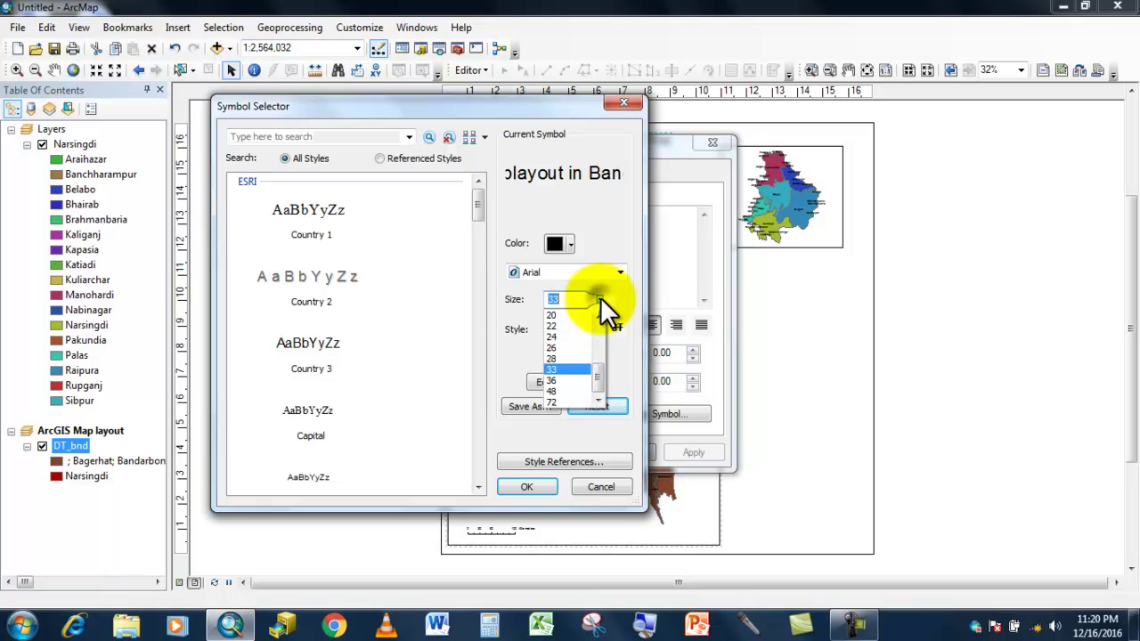
pyautogui.click(567, 390)
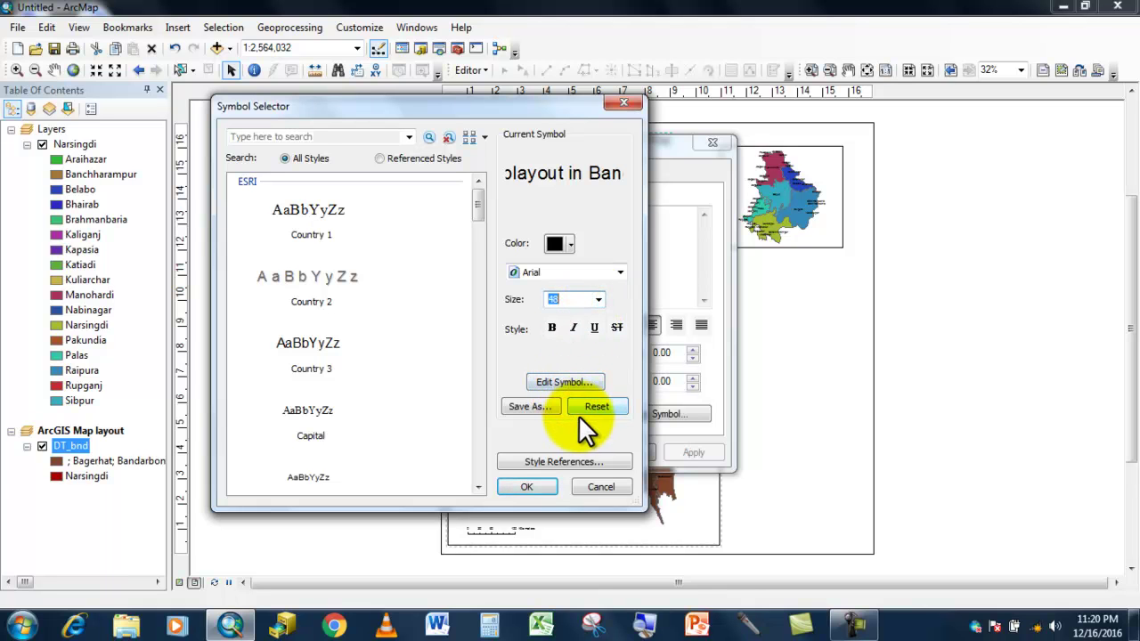
# Change the map title's text colour to bright blue and apply the new symbol to the title
pyautogui.click(579, 390)
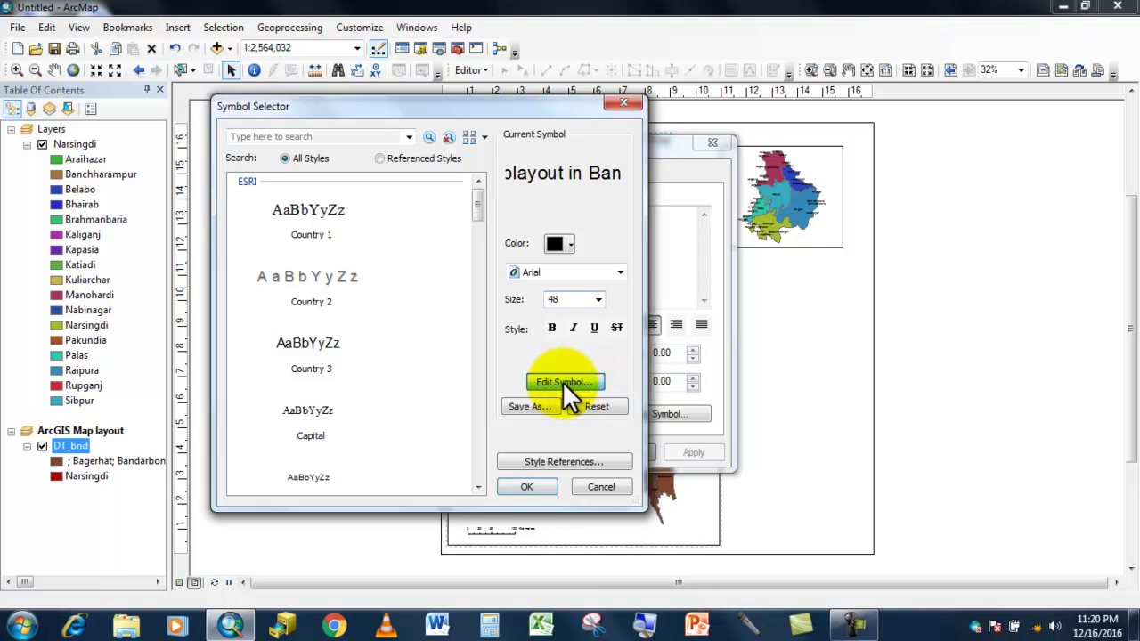
pyautogui.click(562, 381)
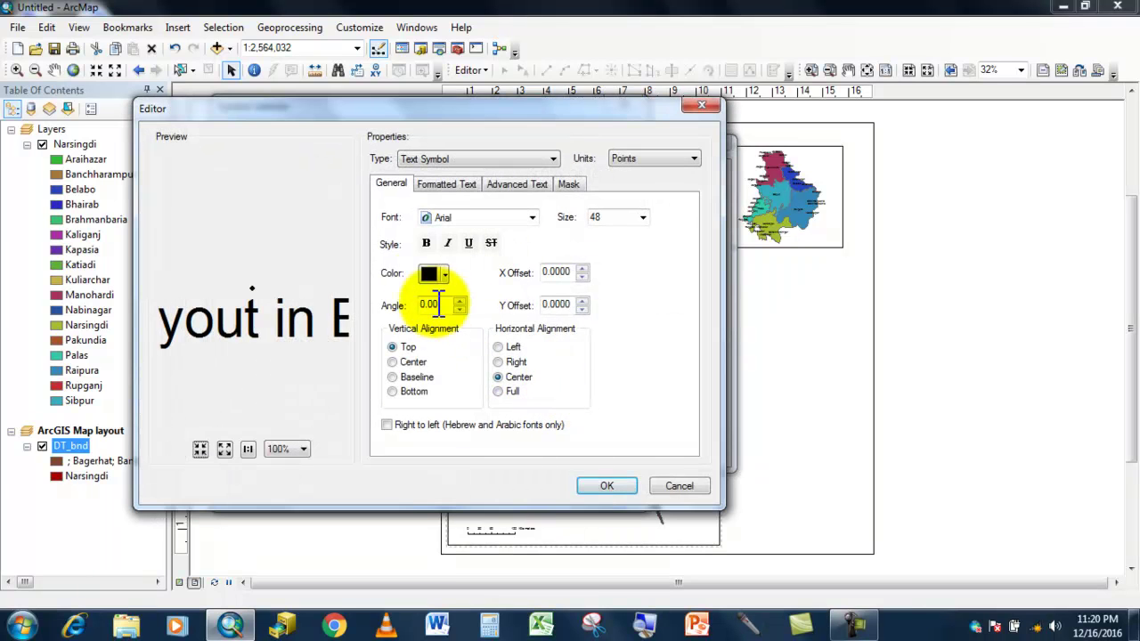
pyautogui.click(436, 276)
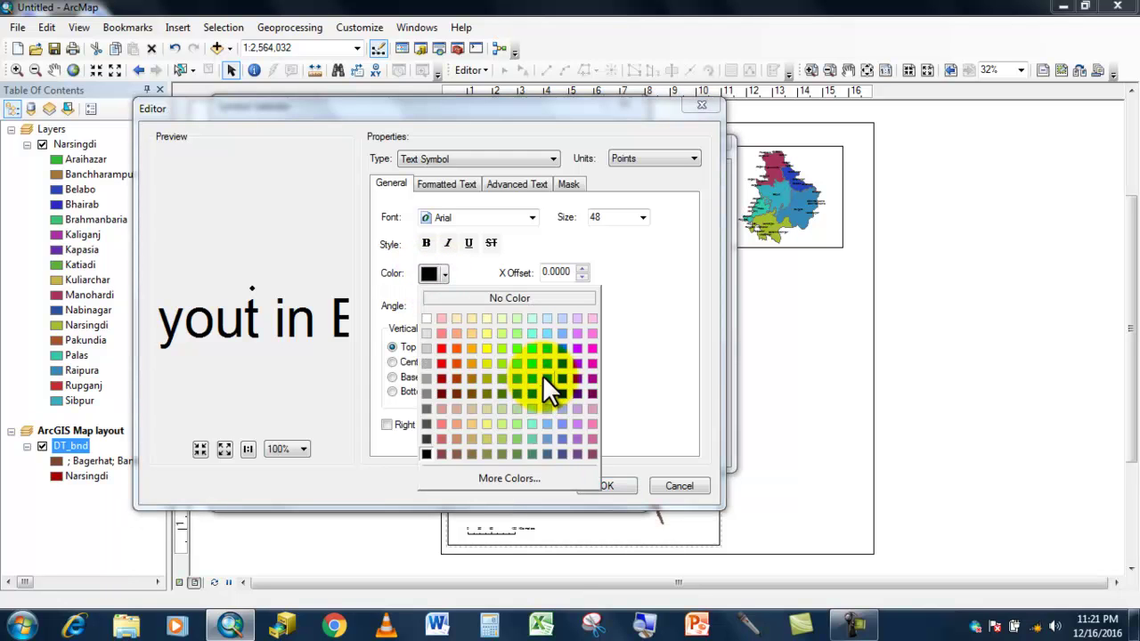
pyautogui.click(563, 348)
pyautogui.click(634, 485)
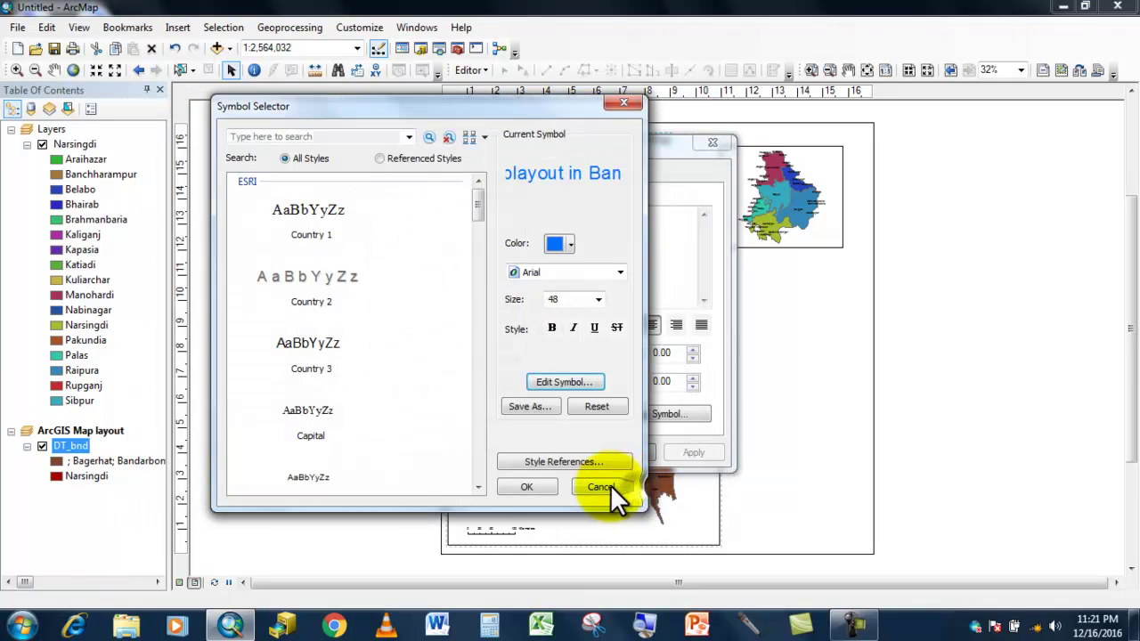
pyautogui.click(526, 485)
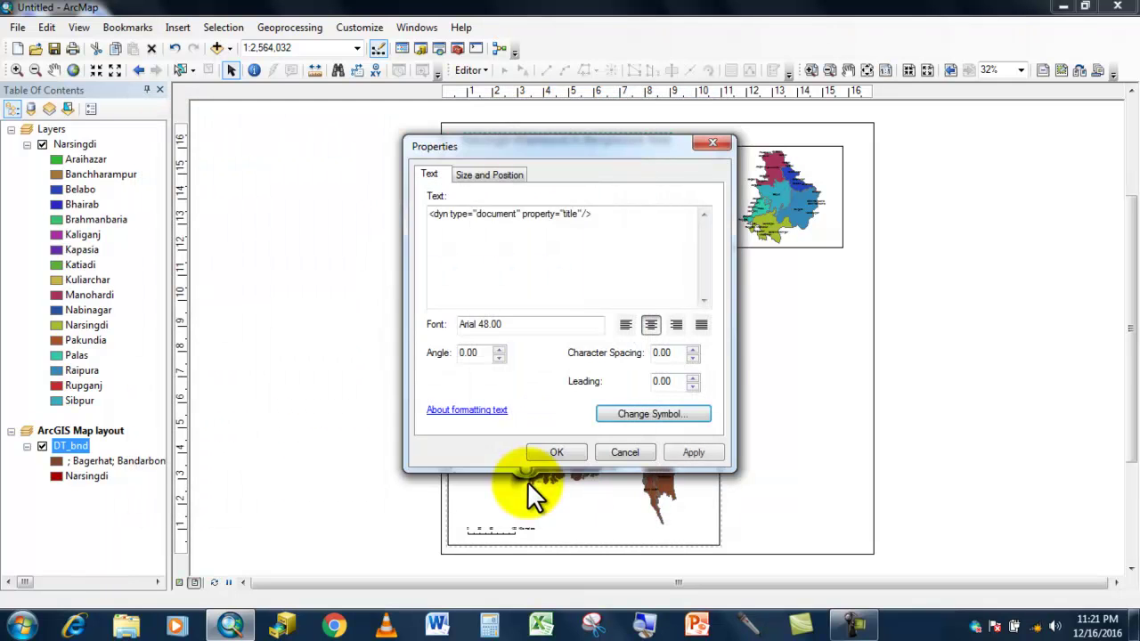
pyautogui.click(695, 453)
pyautogui.click(578, 452)
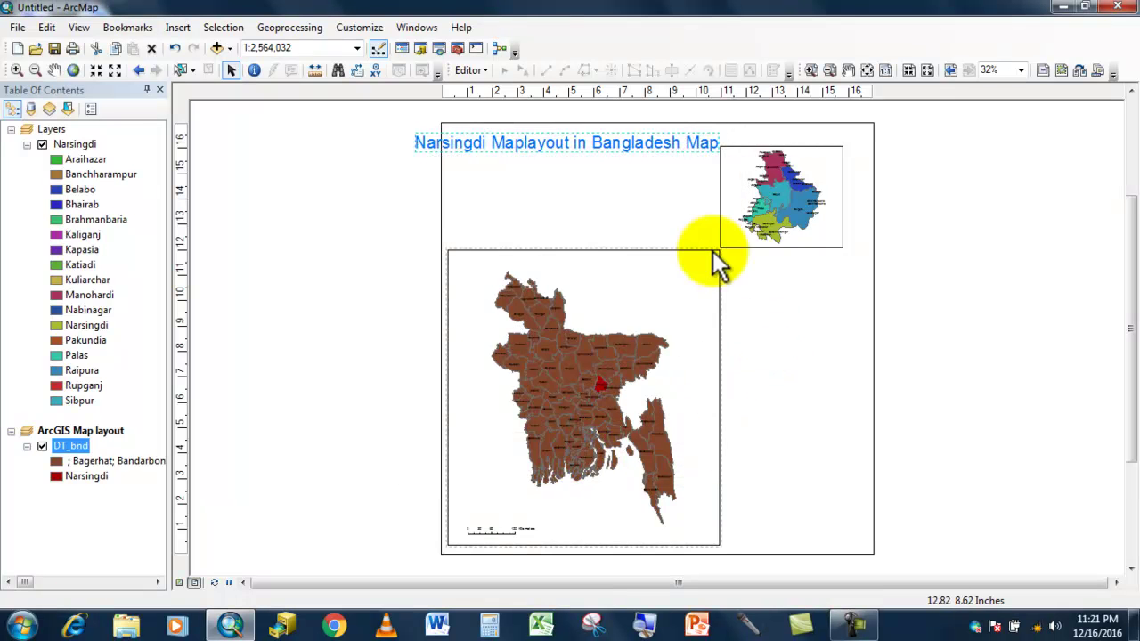
# Move the title up against the page's top edge, starting at the page's left edge, and deselect it
pyautogui.moveTo(634, 144); pyautogui.dragTo(660, 135)
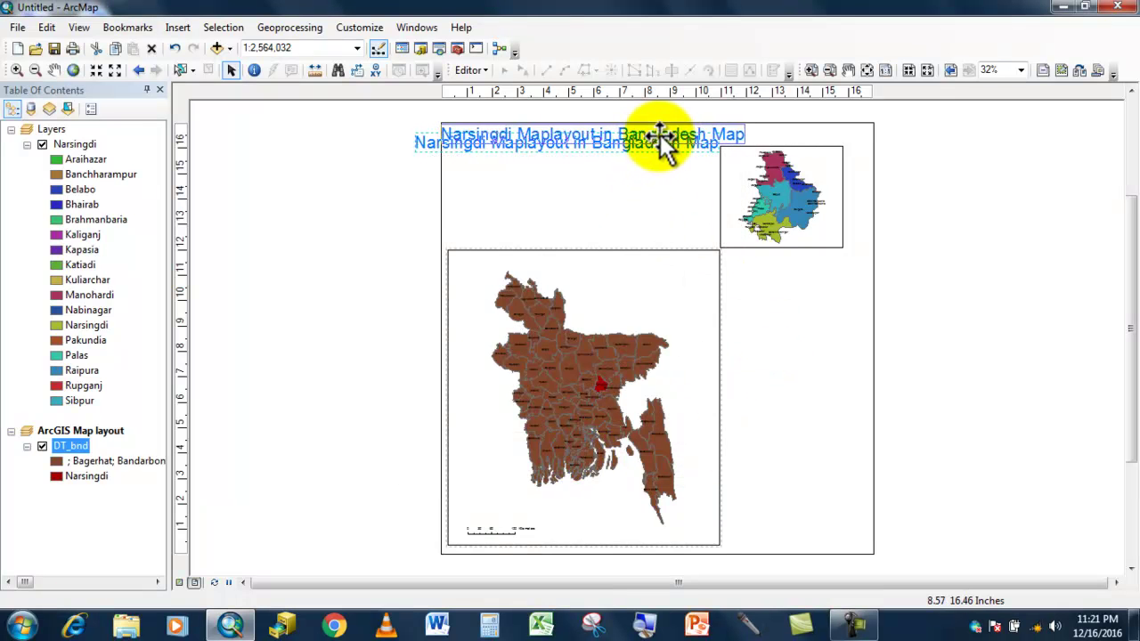
pyautogui.press('Escape')
pyautogui.click(610, 191)
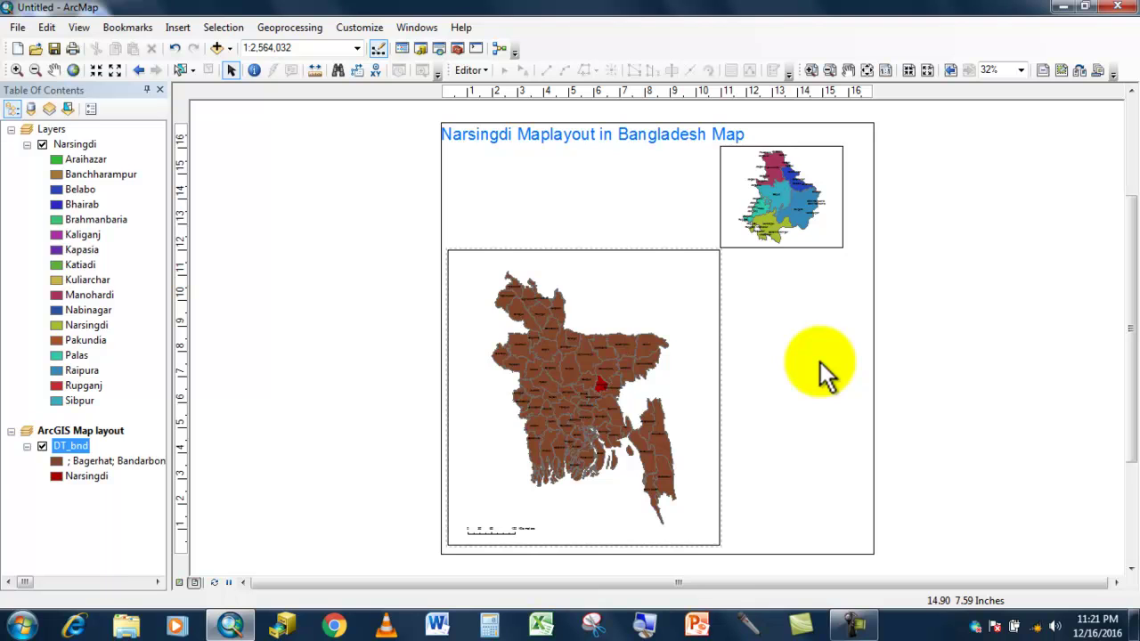
# Examine the title's text, size and position, and symbol settings without changing them
pyautogui.doubleClick(574, 132)
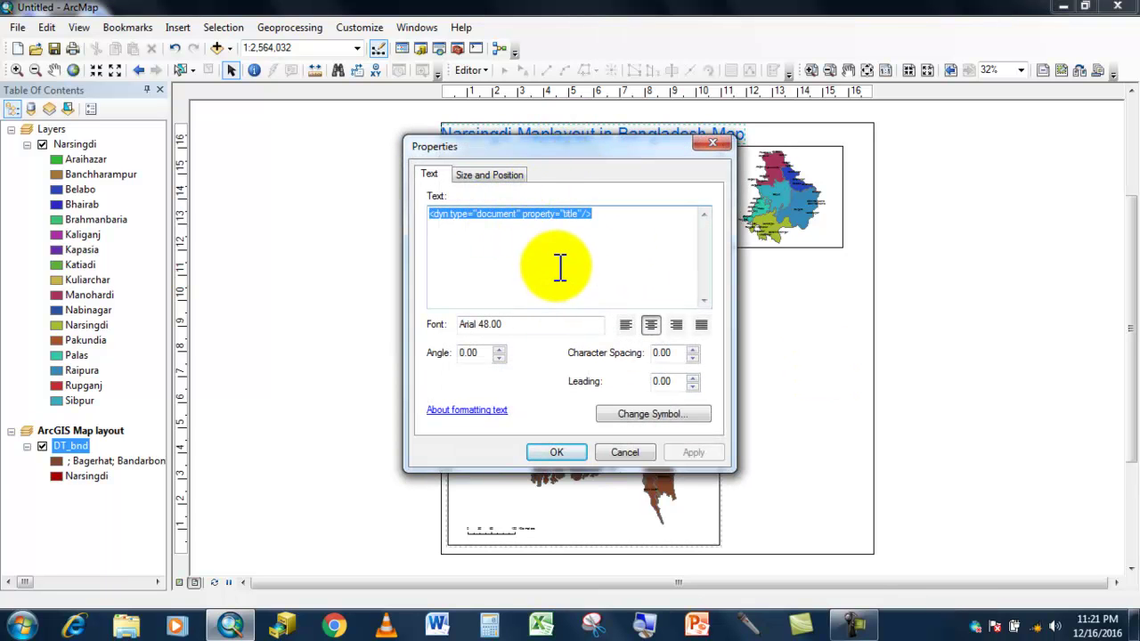
pyautogui.click(641, 450)
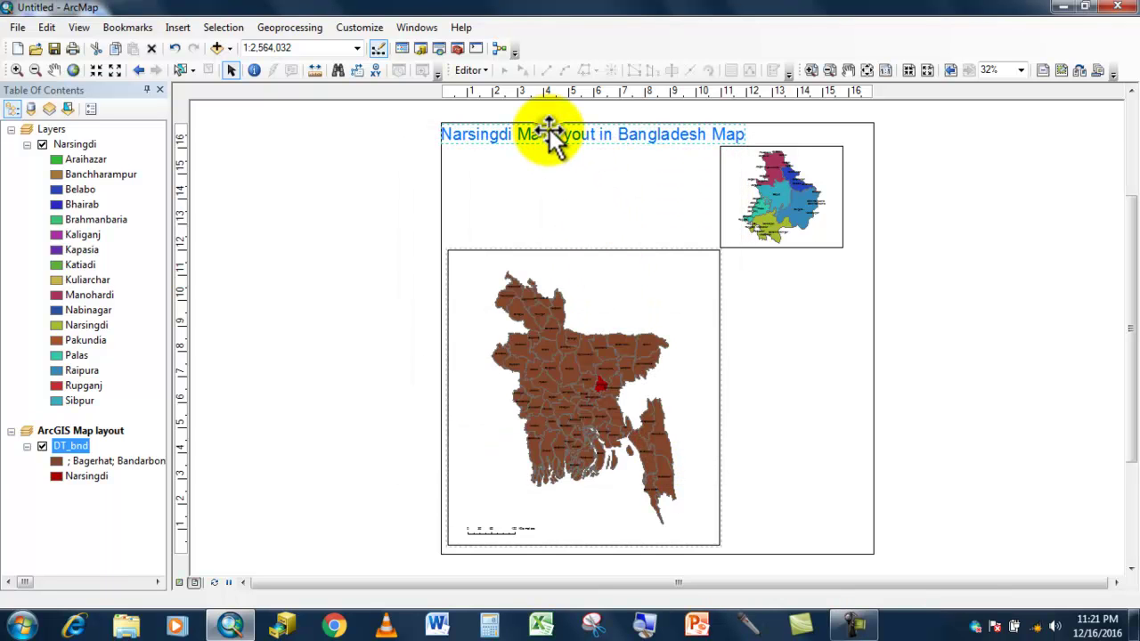
pyautogui.doubleClick(548, 133)
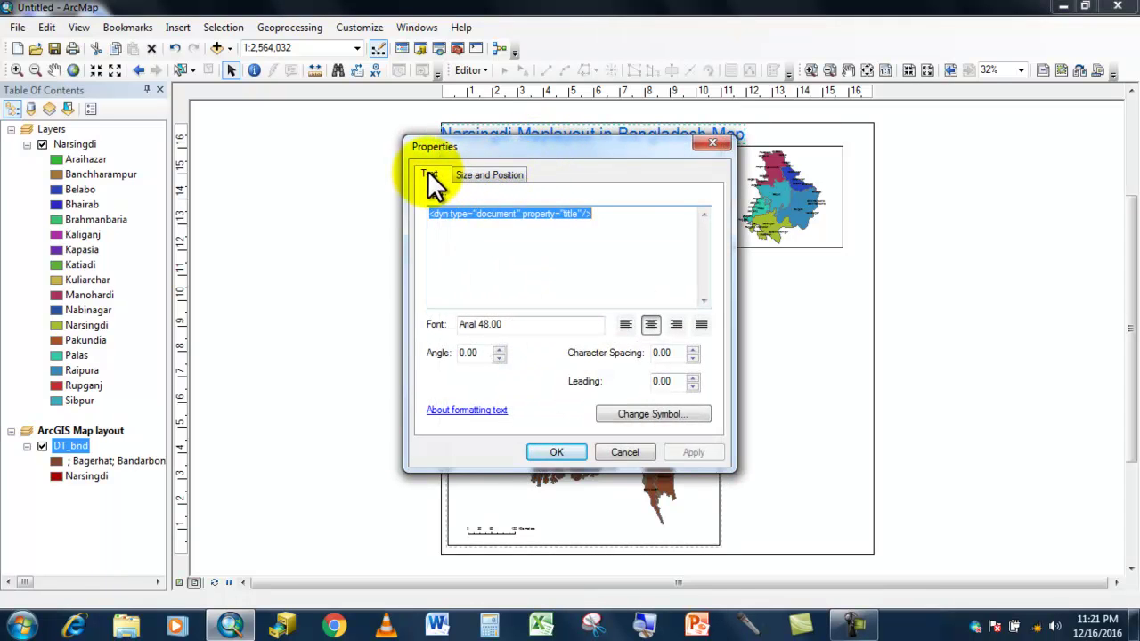
pyautogui.click(481, 216)
pyautogui.click(516, 173)
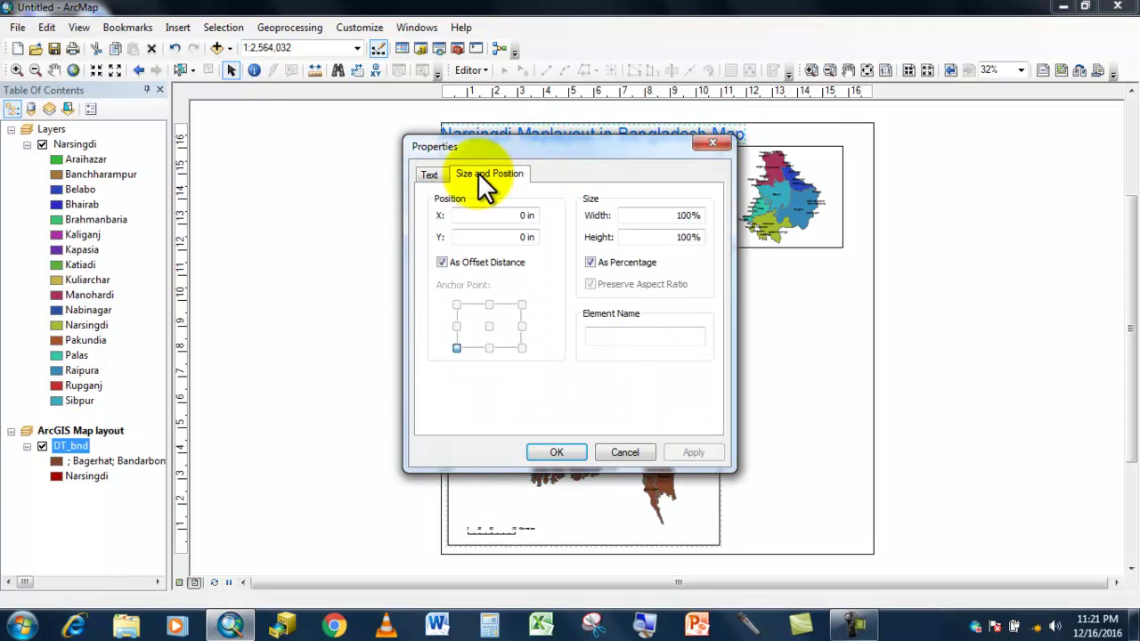
pyautogui.click(433, 173)
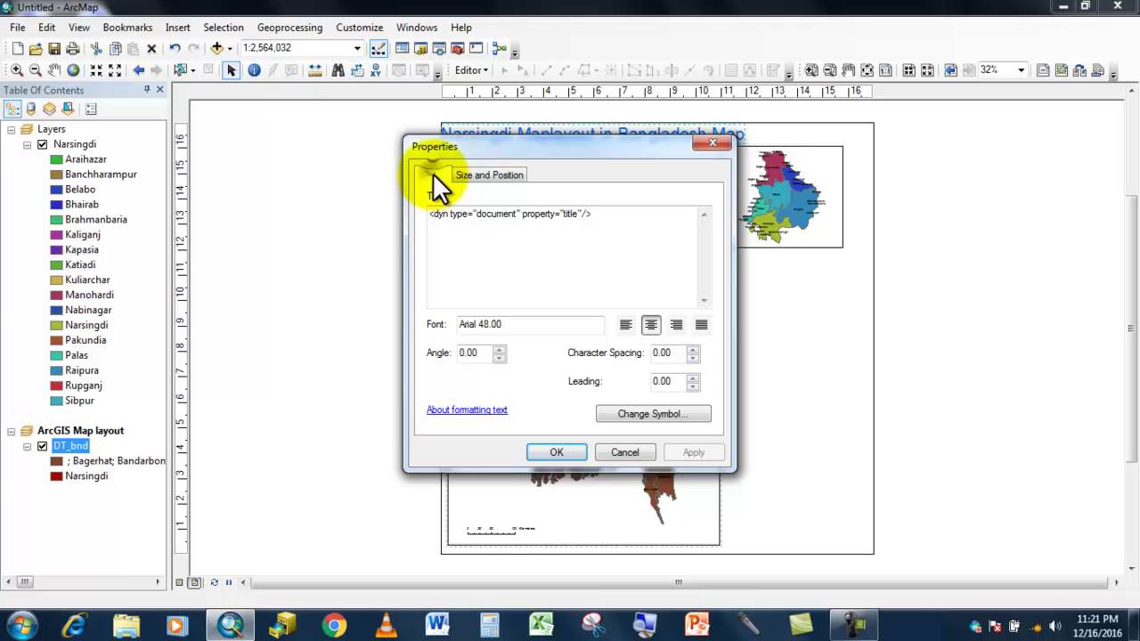
pyautogui.click(630, 415)
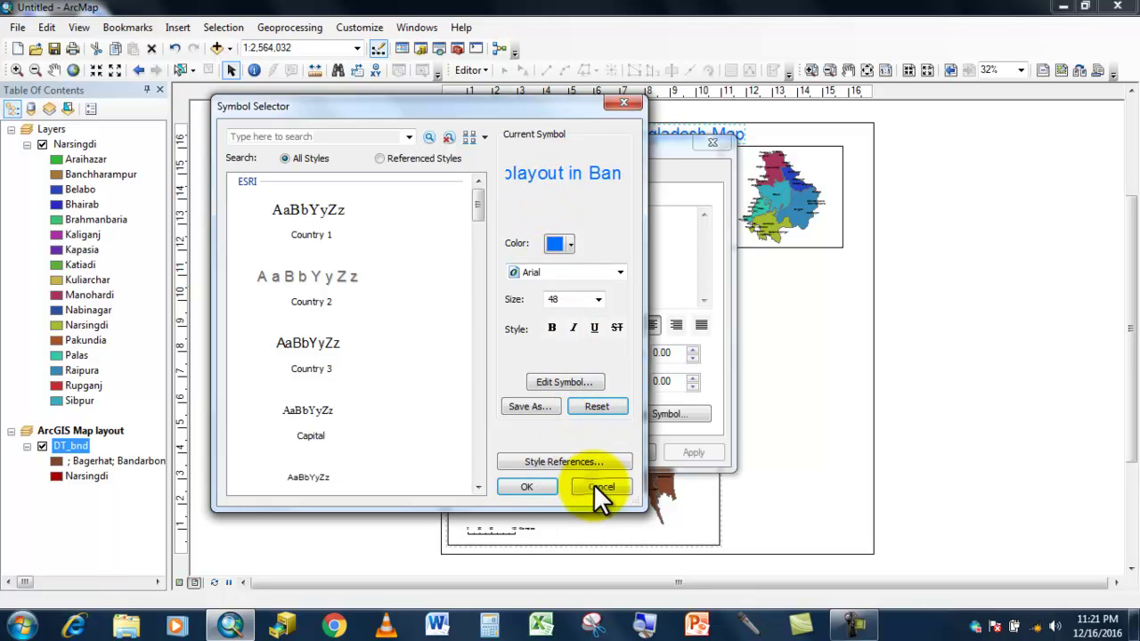
pyautogui.click(681, 486)
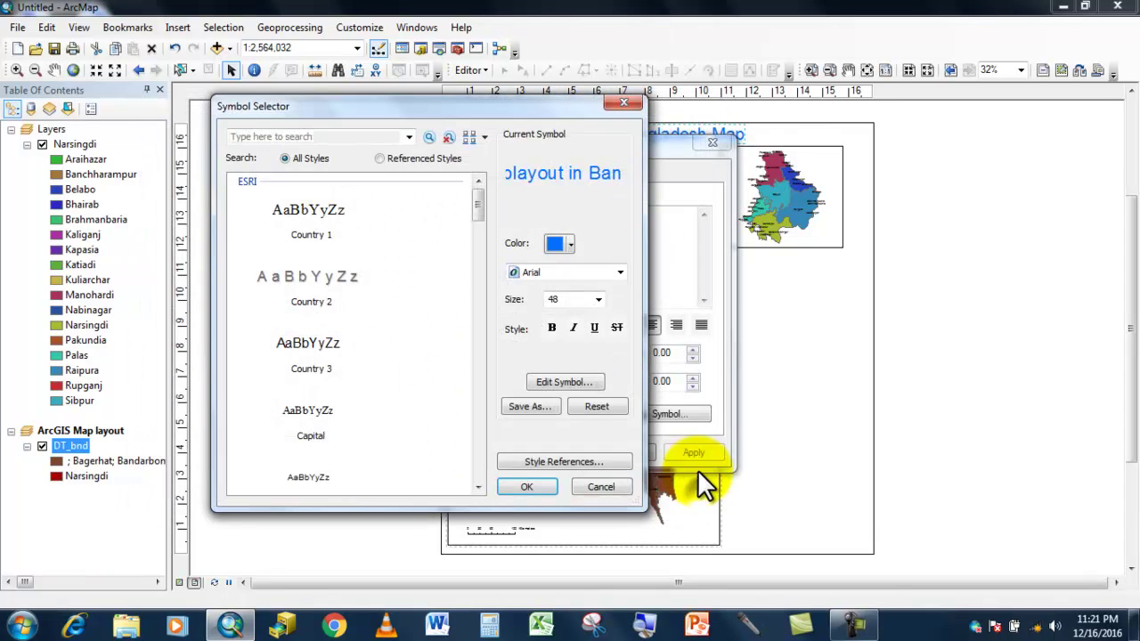
pyautogui.click(601, 487)
pyautogui.click(701, 150)
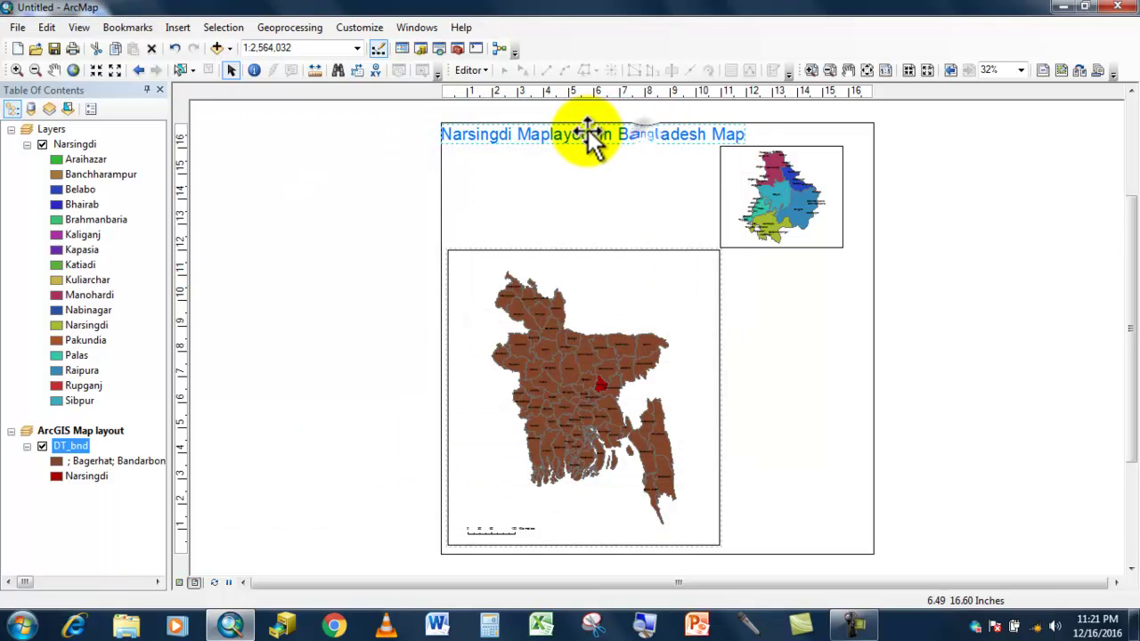
# Check the blue title's text properties, alignment options, and size and position settings again
pyautogui.press('Delete')
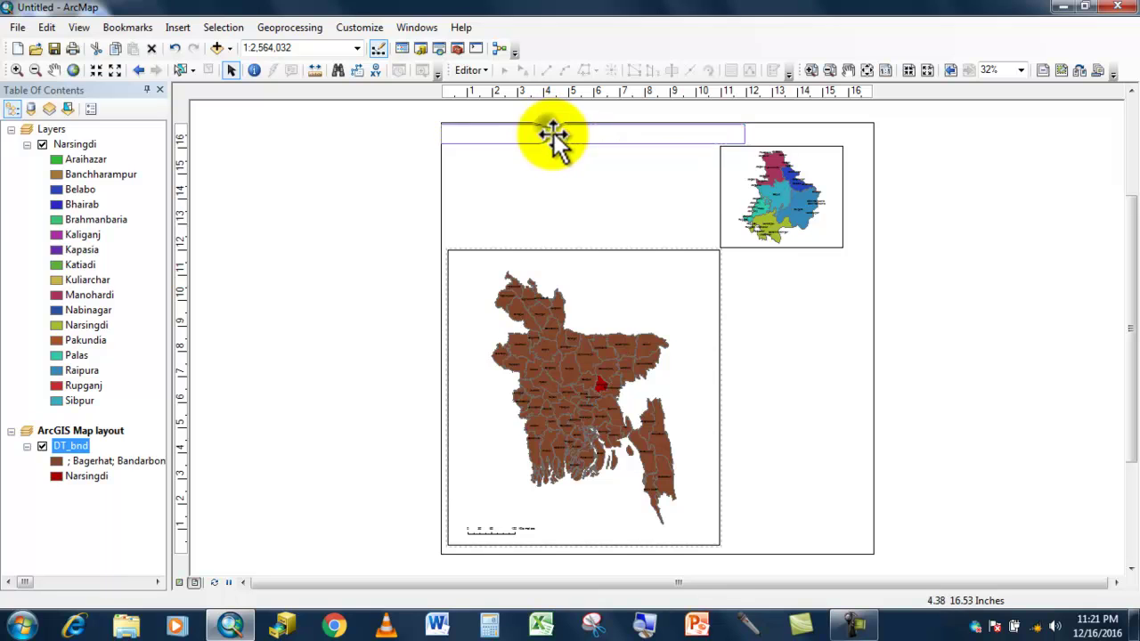
pyautogui.doubleClick(552, 133)
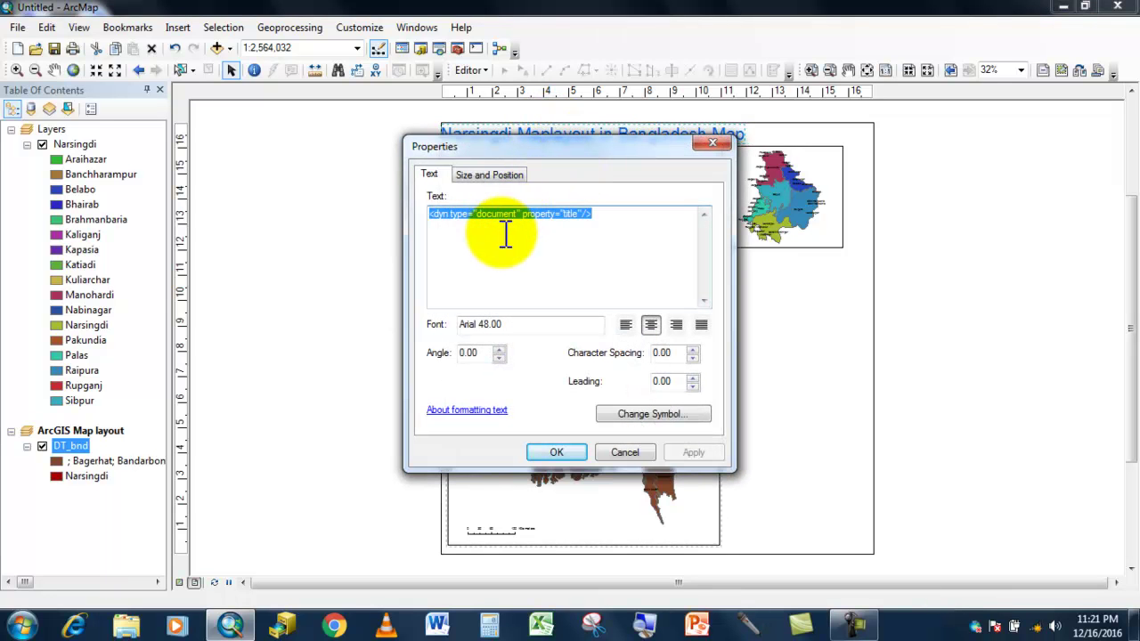
pyautogui.click(647, 452)
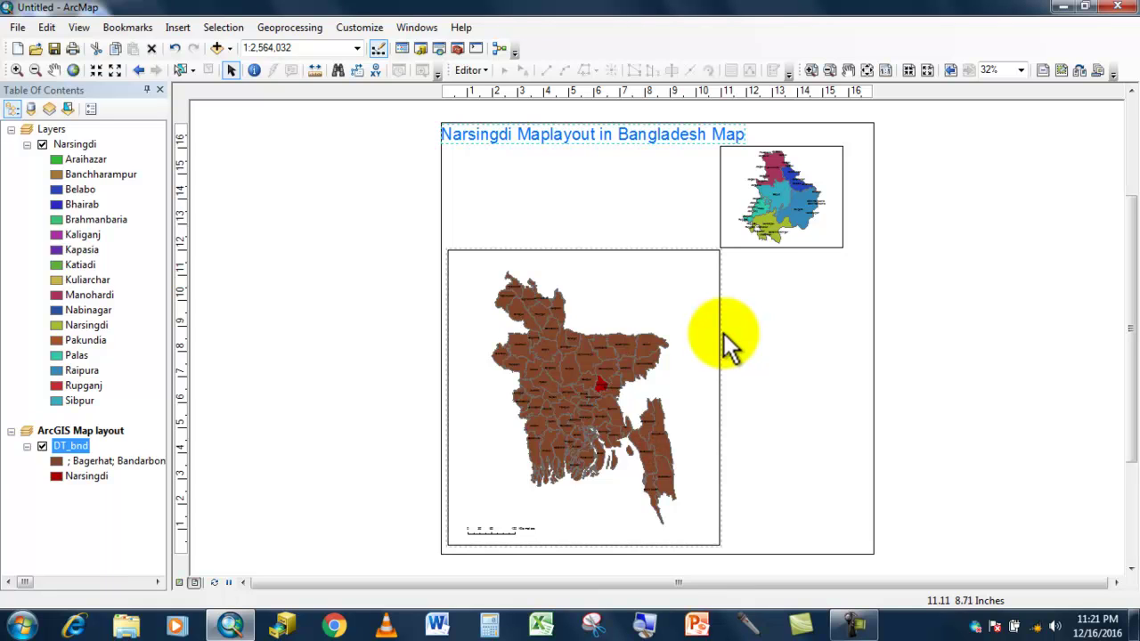
pyautogui.click(789, 321)
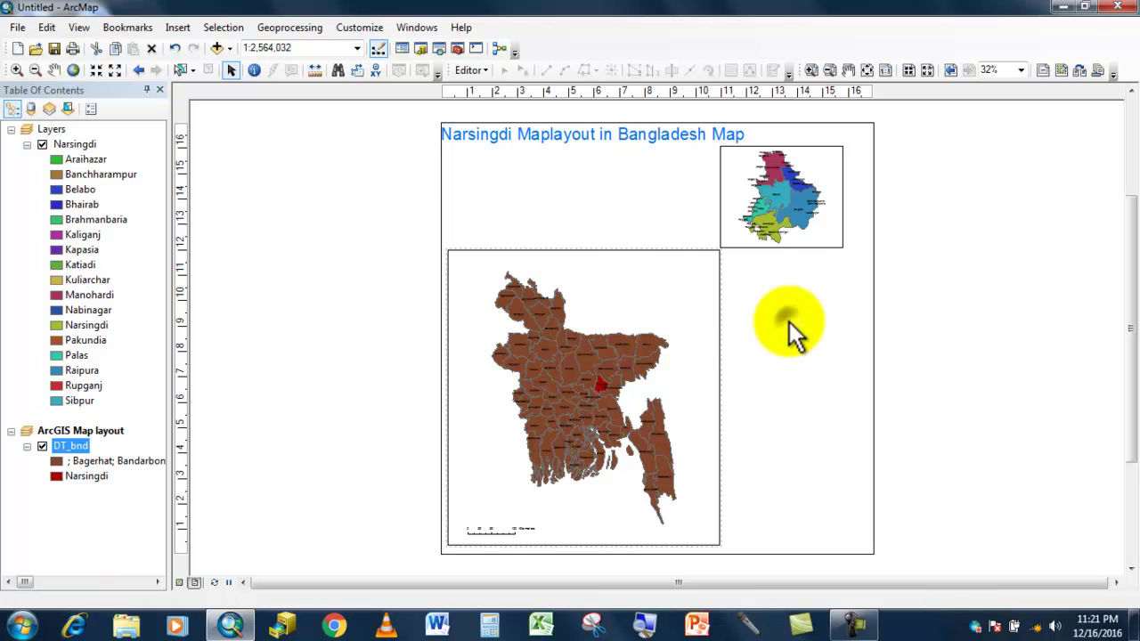
pyautogui.click(534, 132)
pyautogui.rightClick(534, 131)
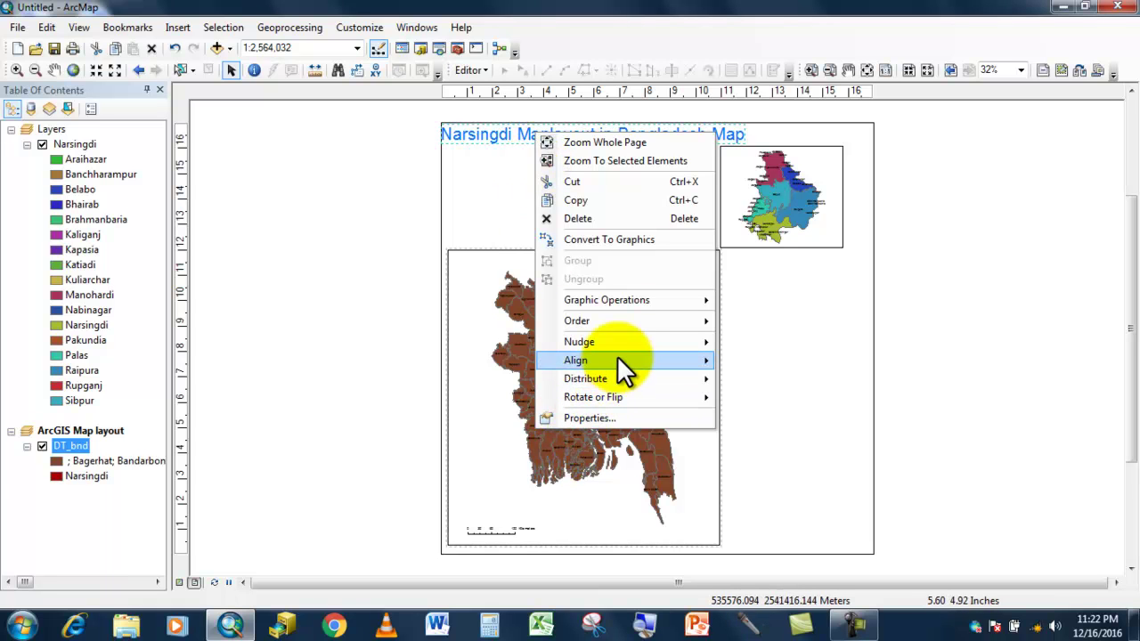
pyautogui.moveTo(622, 365)
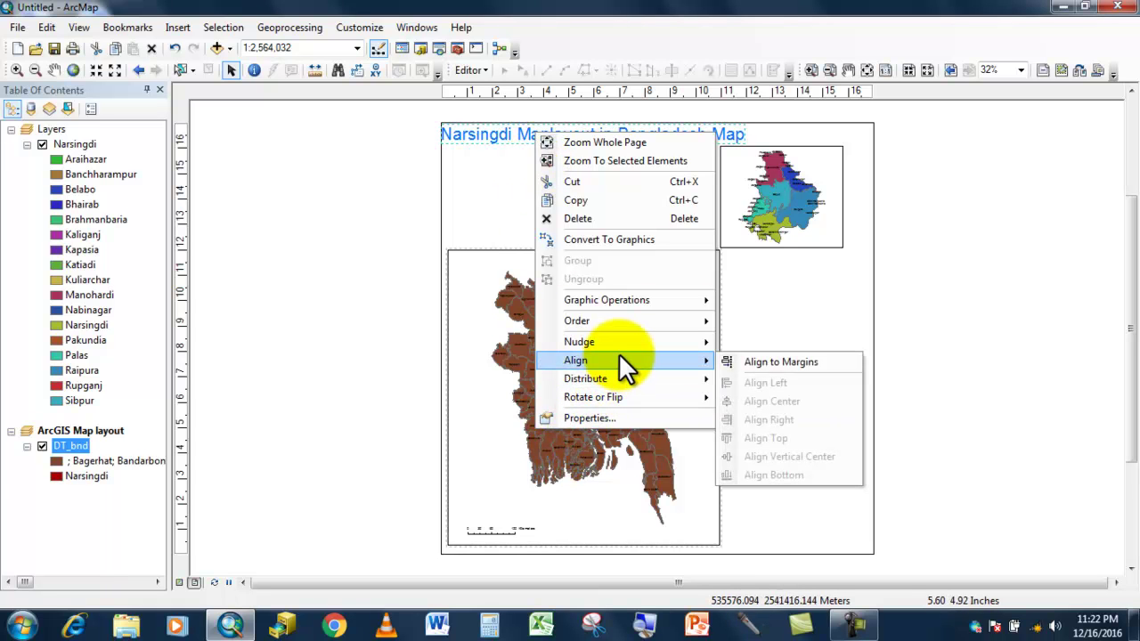
pyautogui.click(620, 417)
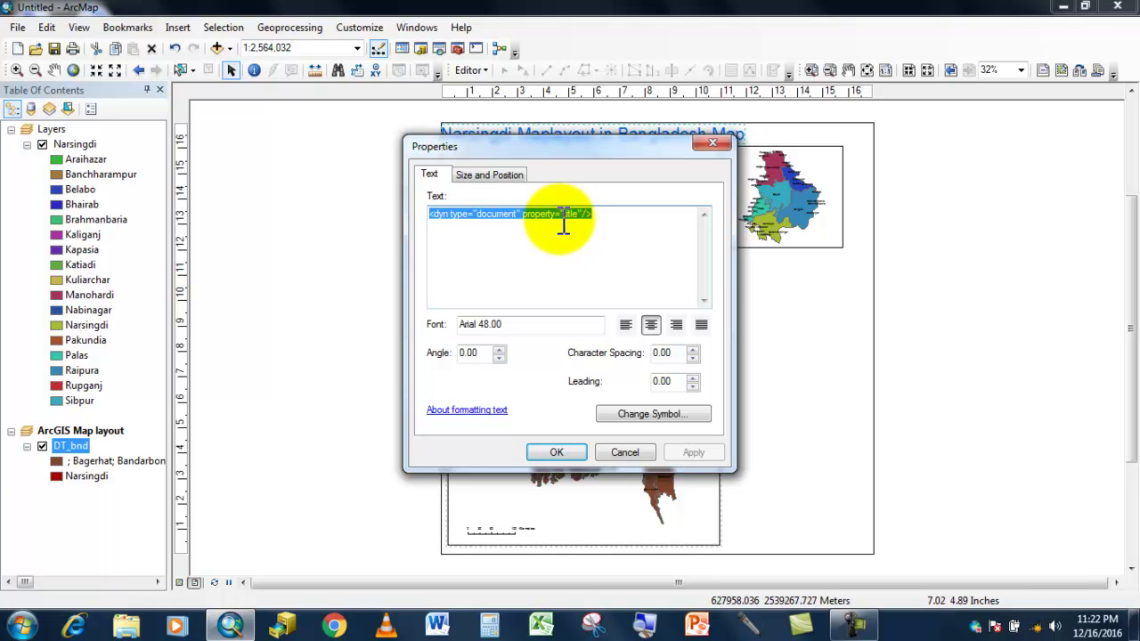
pyautogui.click(495, 175)
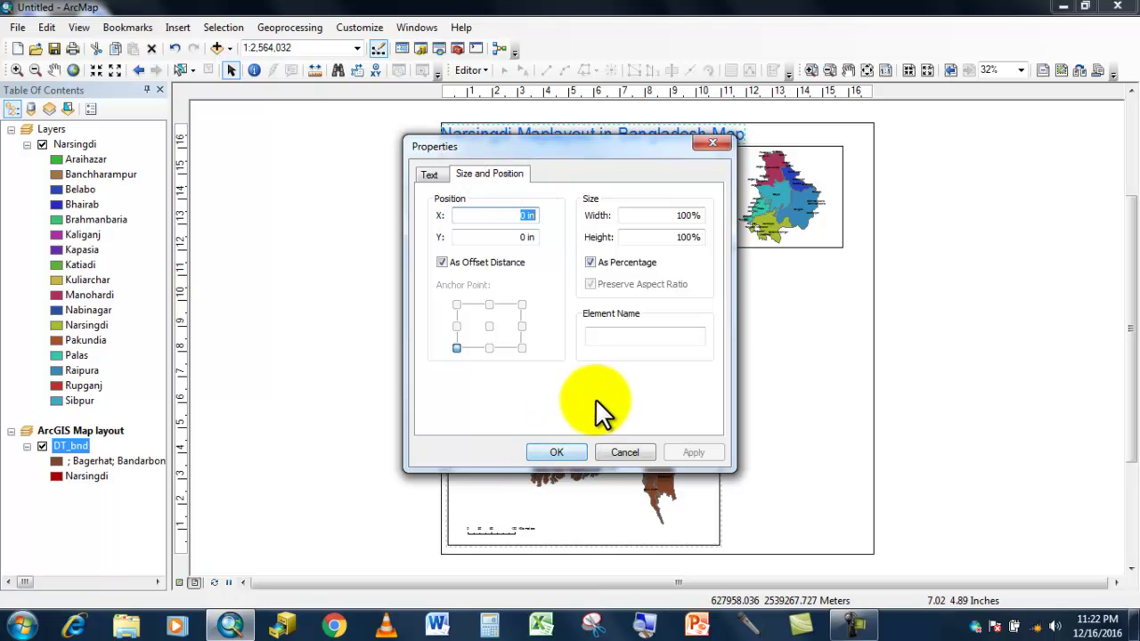
pyautogui.click(547, 451)
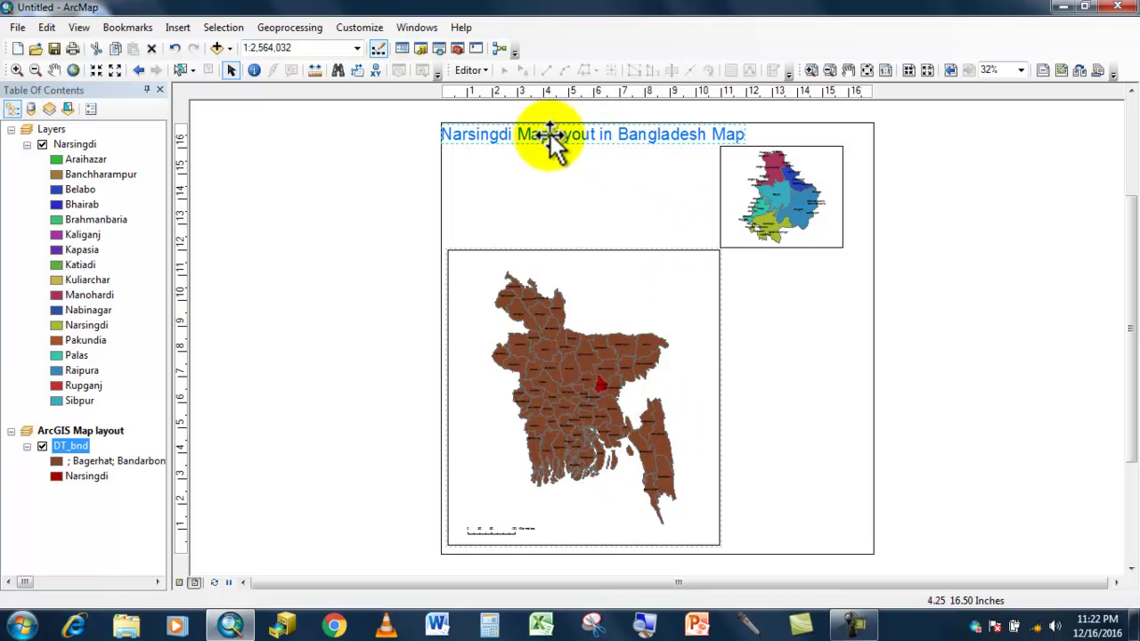
pyautogui.click(855, 312)
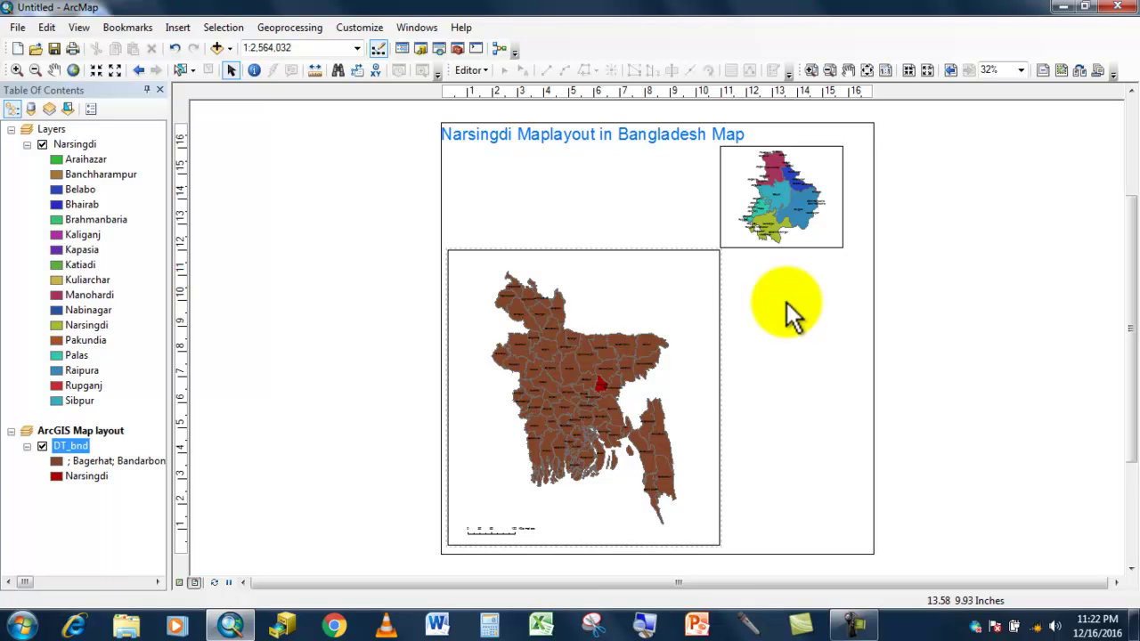
# Give all districts except Narsingdi in the DT_bnd layer the Hollow fill symbol and deselect the Bangladesh data frame
pyautogui.click(548, 348)
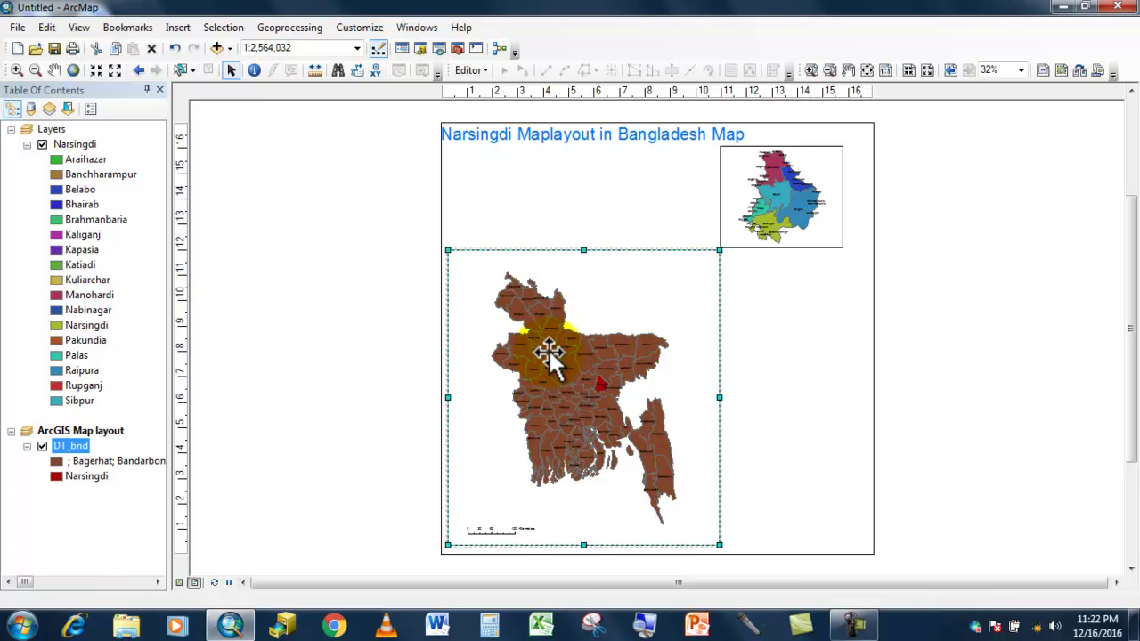
pyautogui.doubleClick(544, 348)
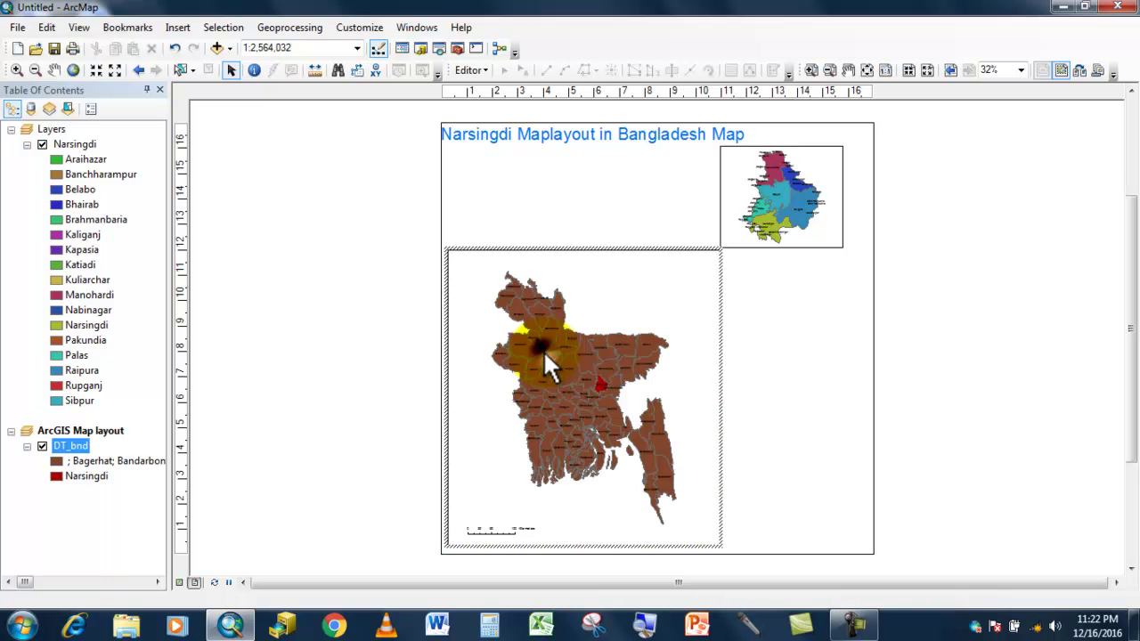
pyautogui.click(69, 446)
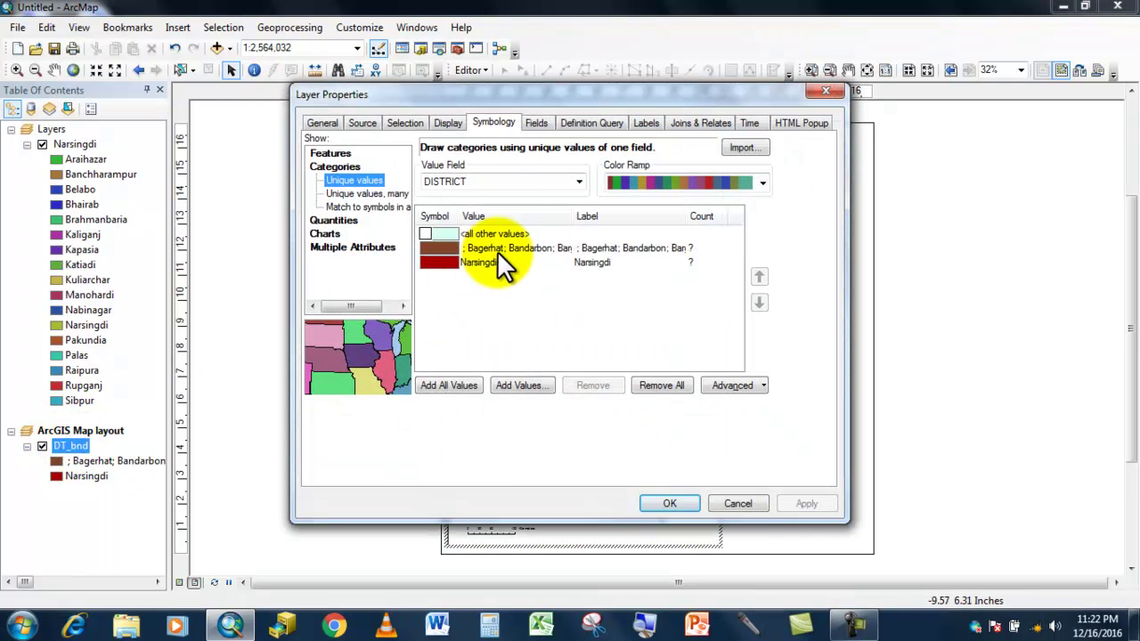
pyautogui.click(730, 504)
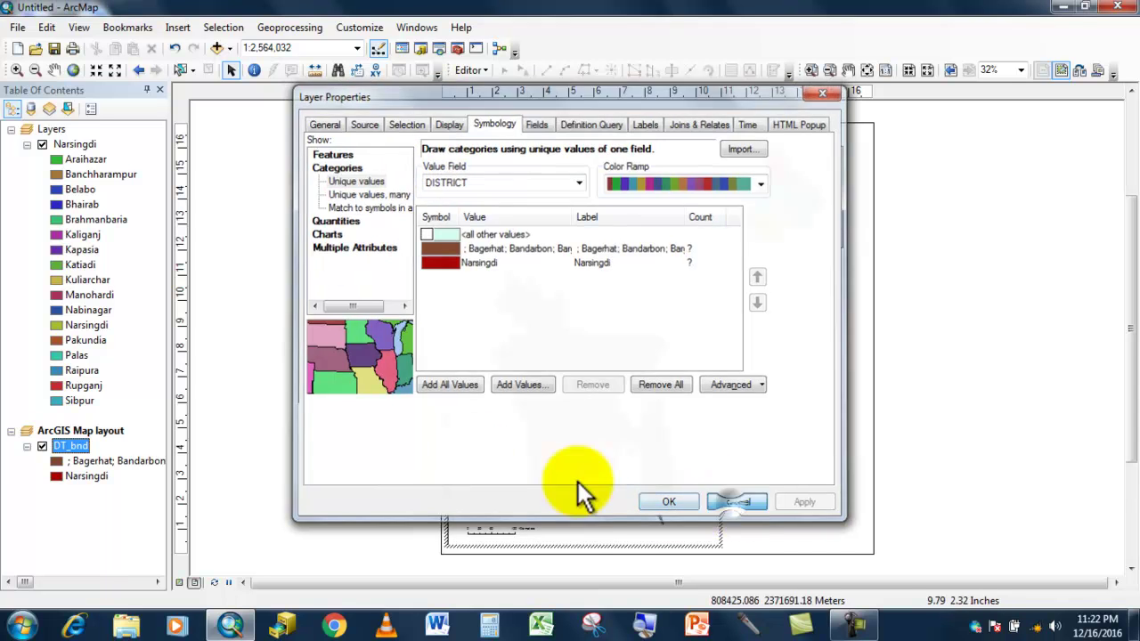
pyautogui.doubleClick(56, 462)
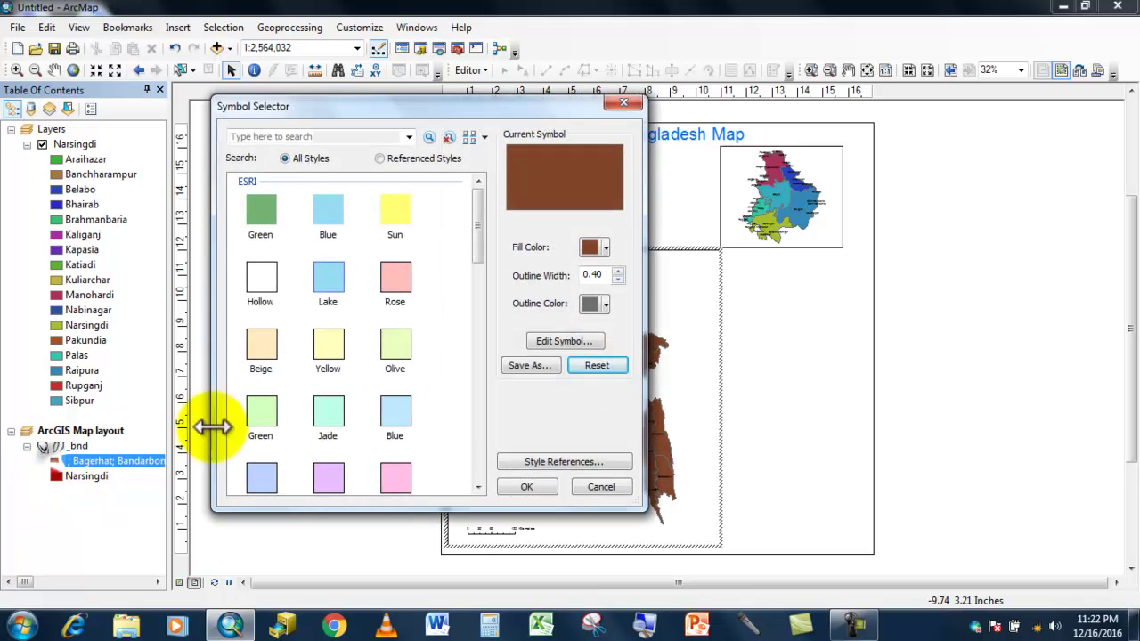
pyautogui.click(261, 285)
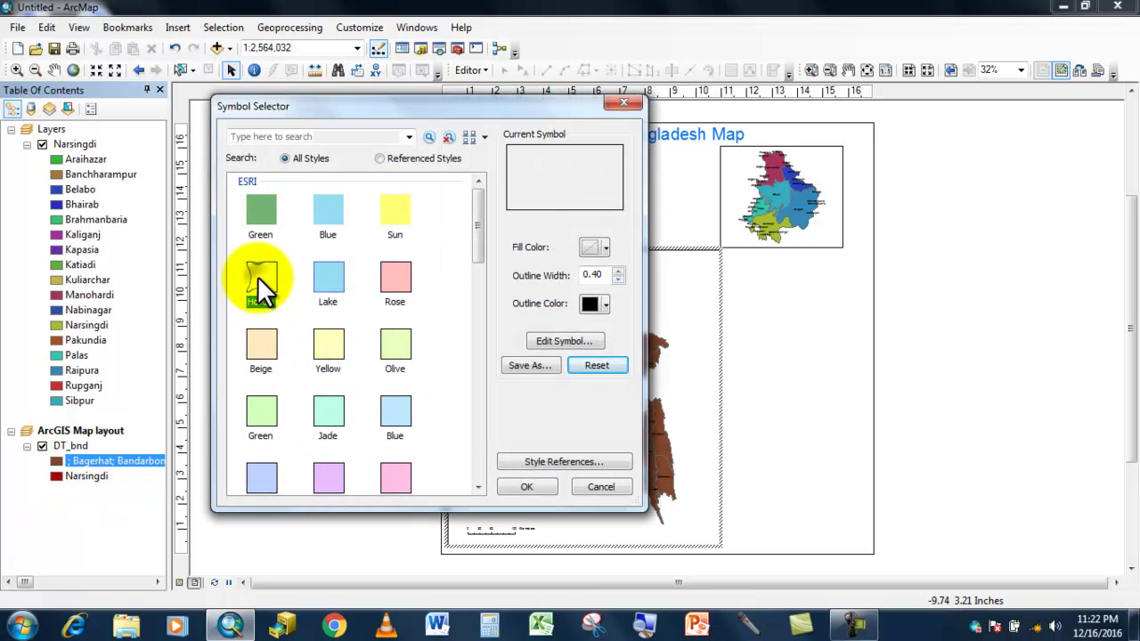
pyautogui.click(530, 485)
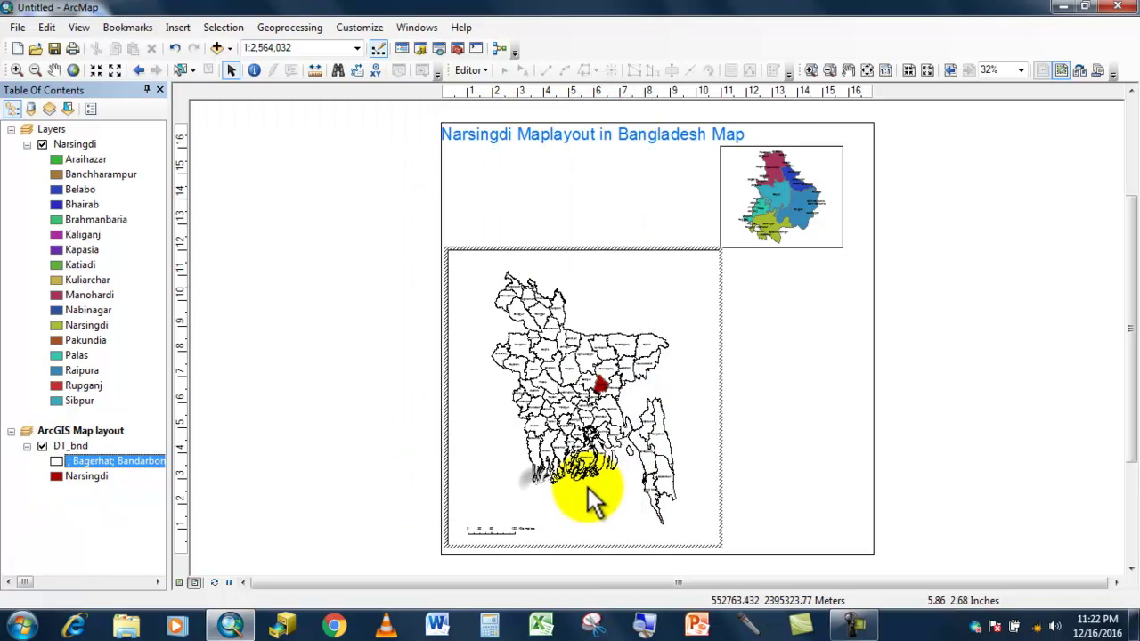
pyautogui.click(358, 390)
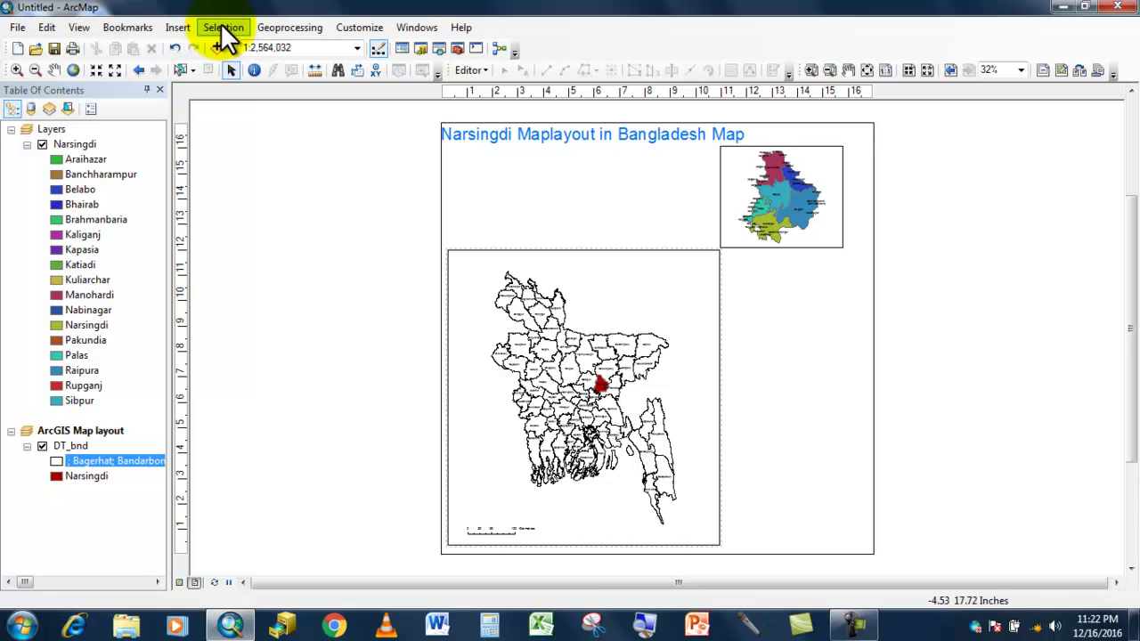
pyautogui.click(546, 136)
pyautogui.doubleClick(546, 135)
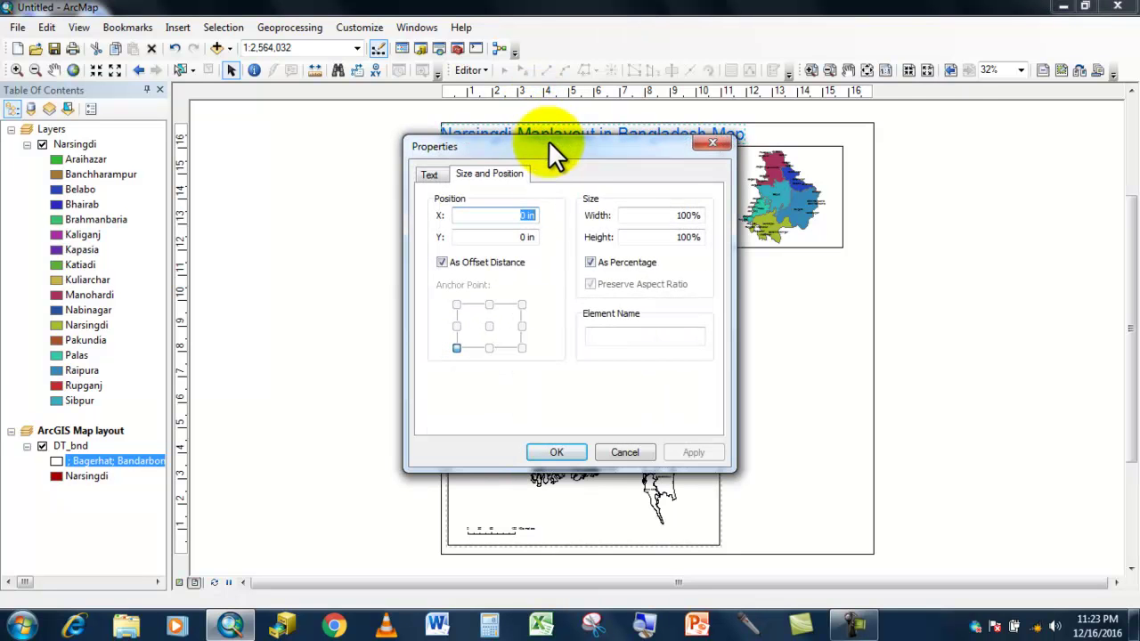
pyautogui.click(634, 450)
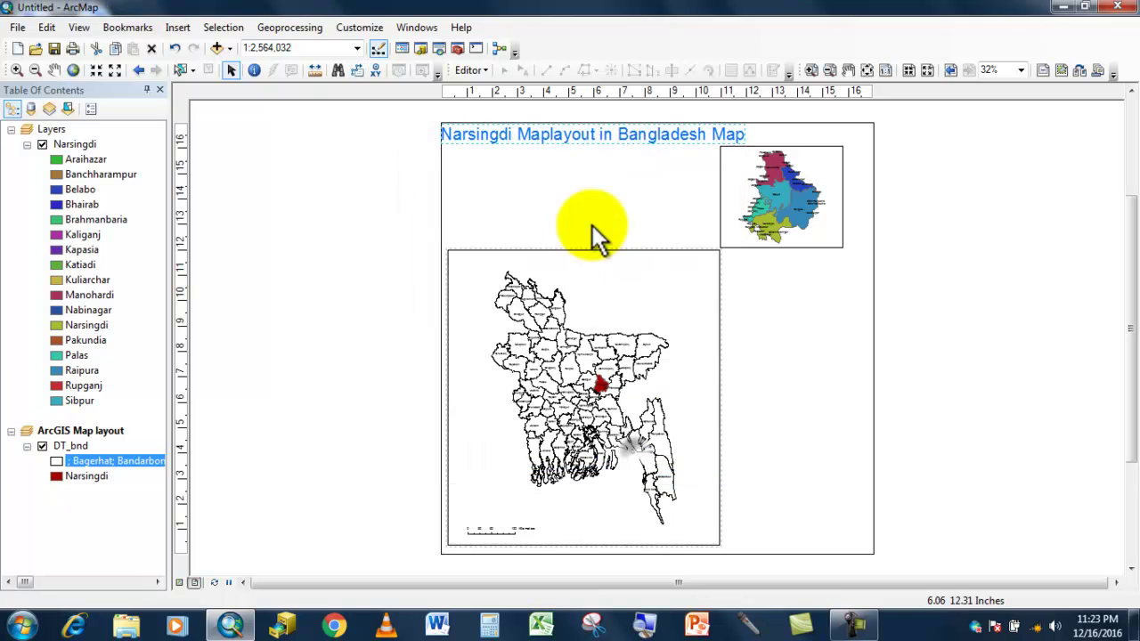
pyautogui.rightClick(611, 135)
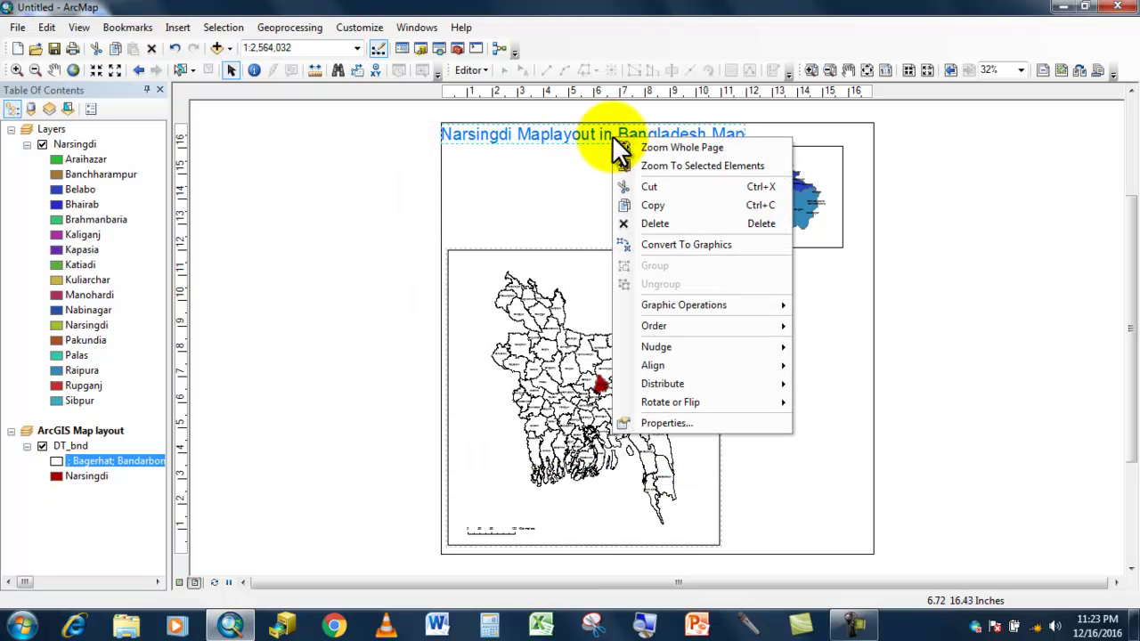
# Insert two more map titles and place the newest one just below the blue title, near the page's left edge
pyautogui.click(181, 34)
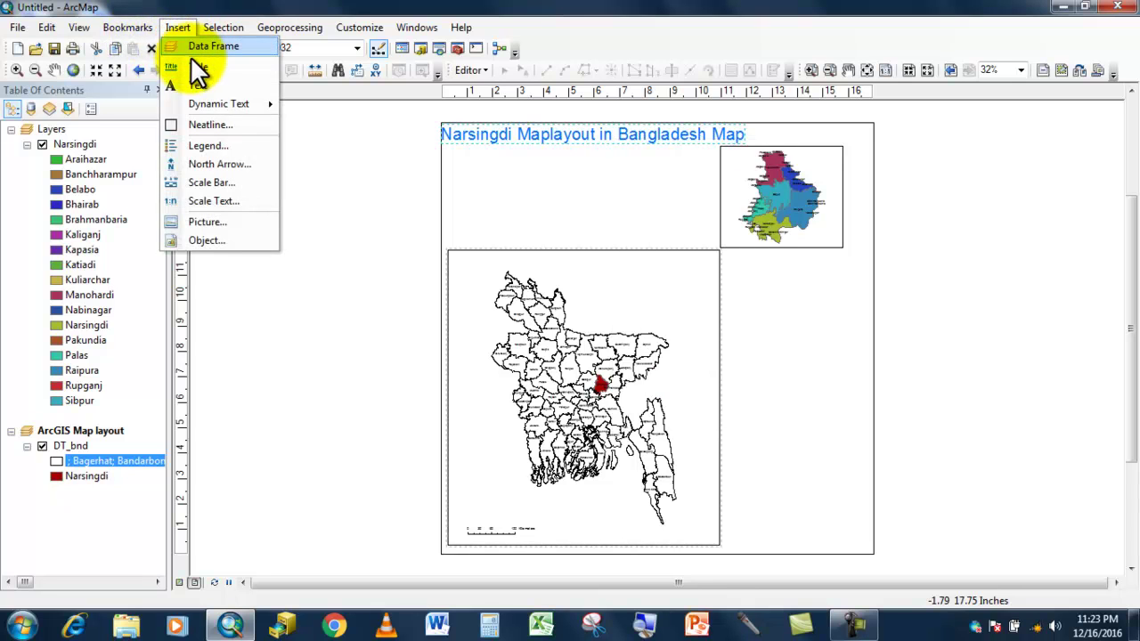
pyautogui.press('Escape')
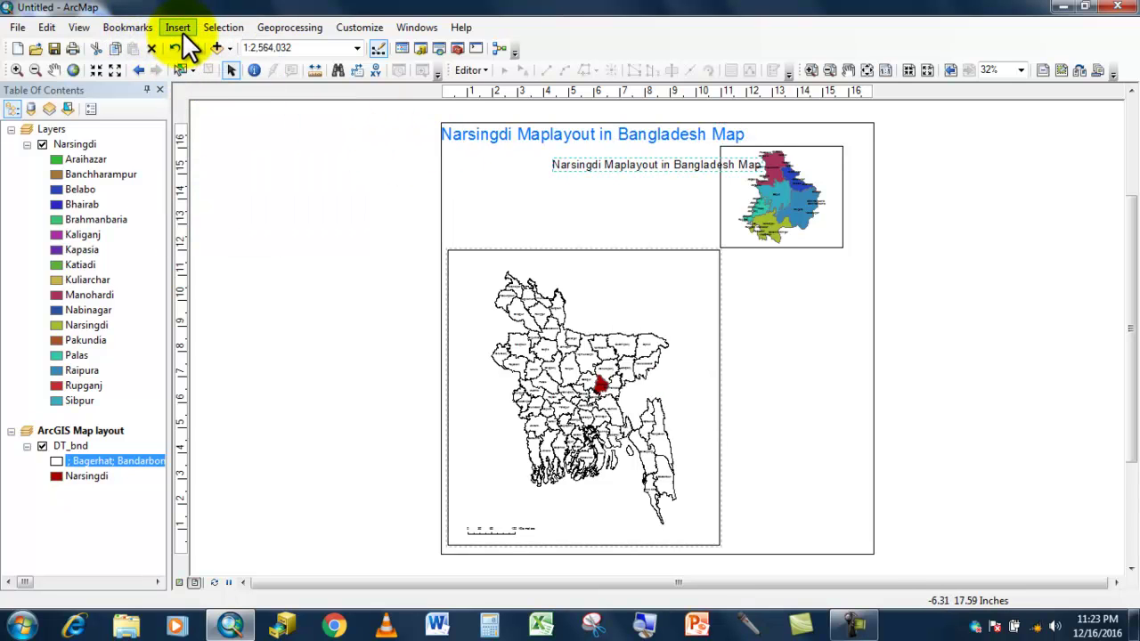
pyautogui.click(182, 32)
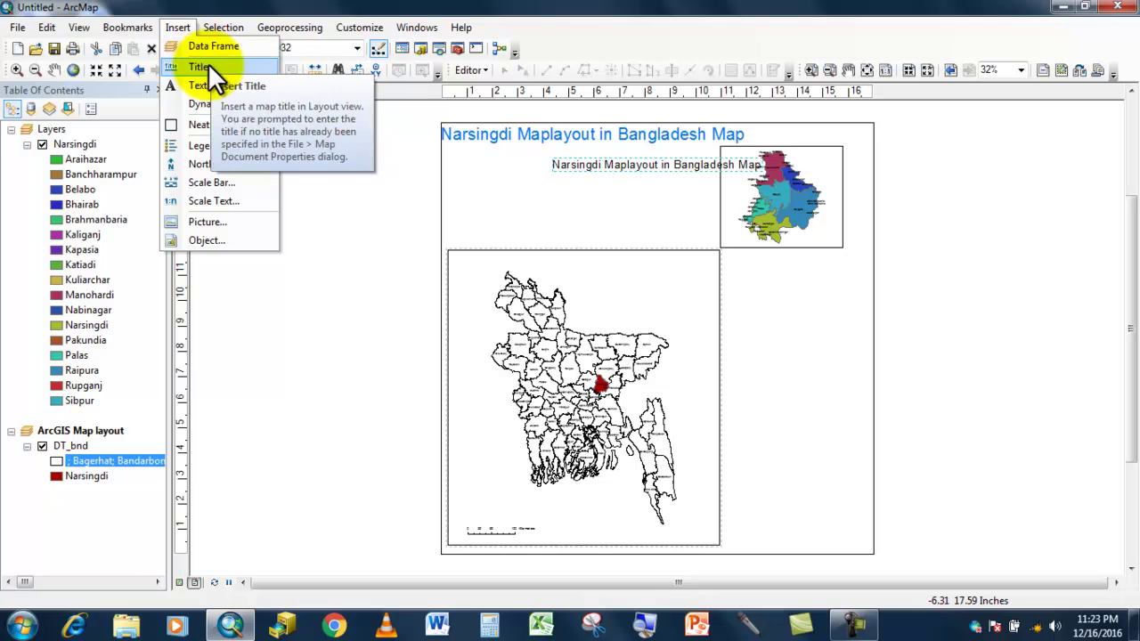
pyautogui.click(209, 64)
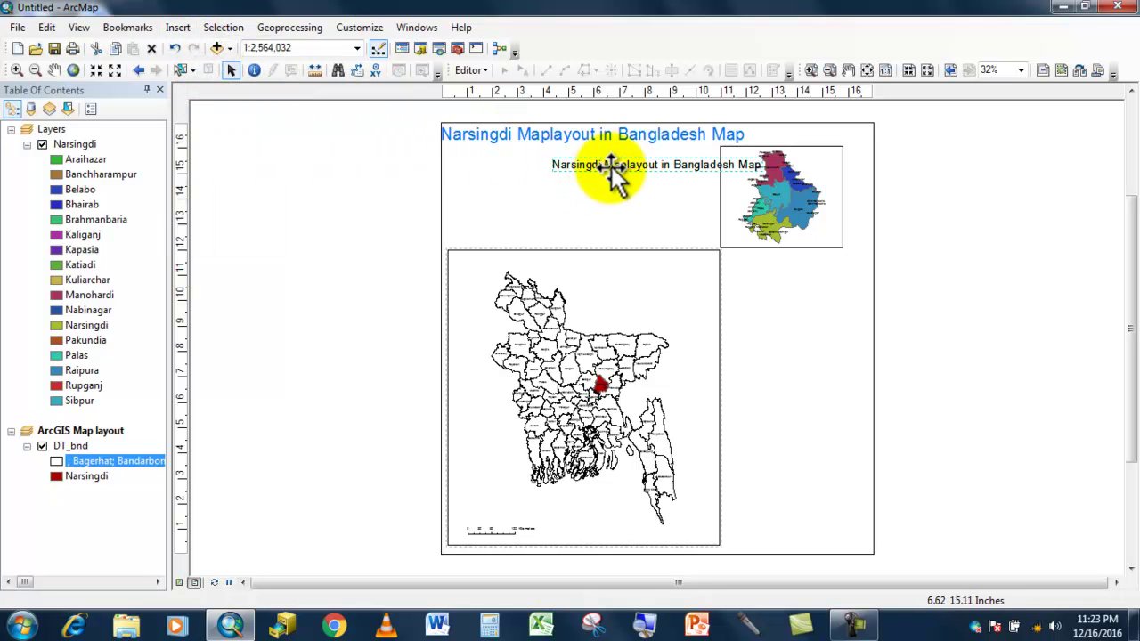
pyautogui.moveTo(611, 165); pyautogui.dragTo(514, 158)
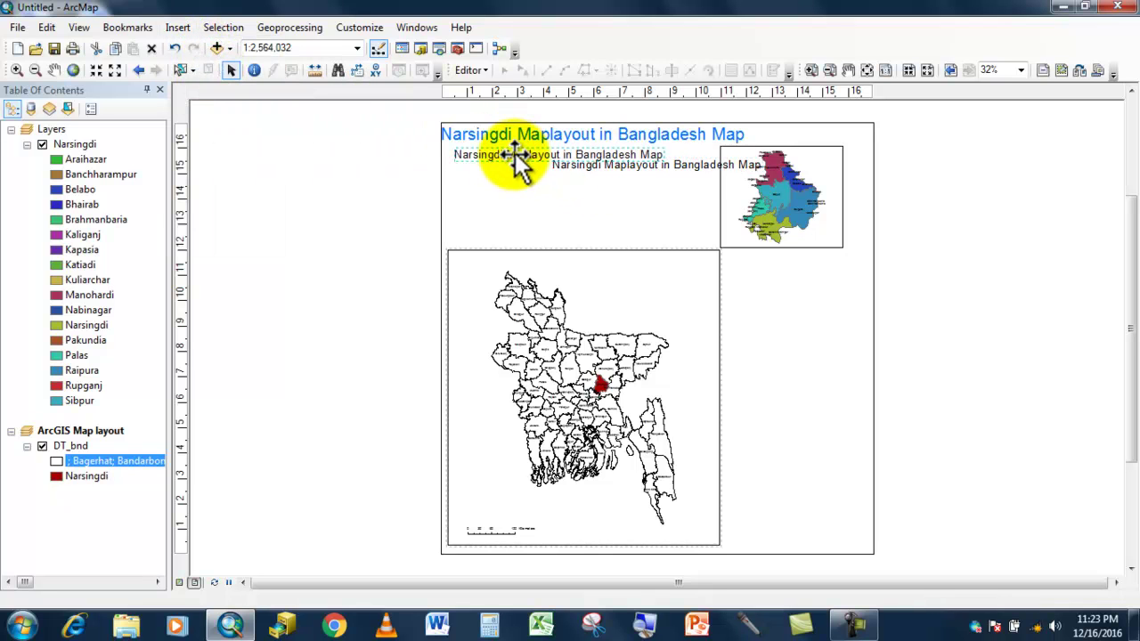
# Replace the newest title's dynamic text with "Narsingdi Bouandary Map Layout"
pyautogui.doubleClick(514, 152)
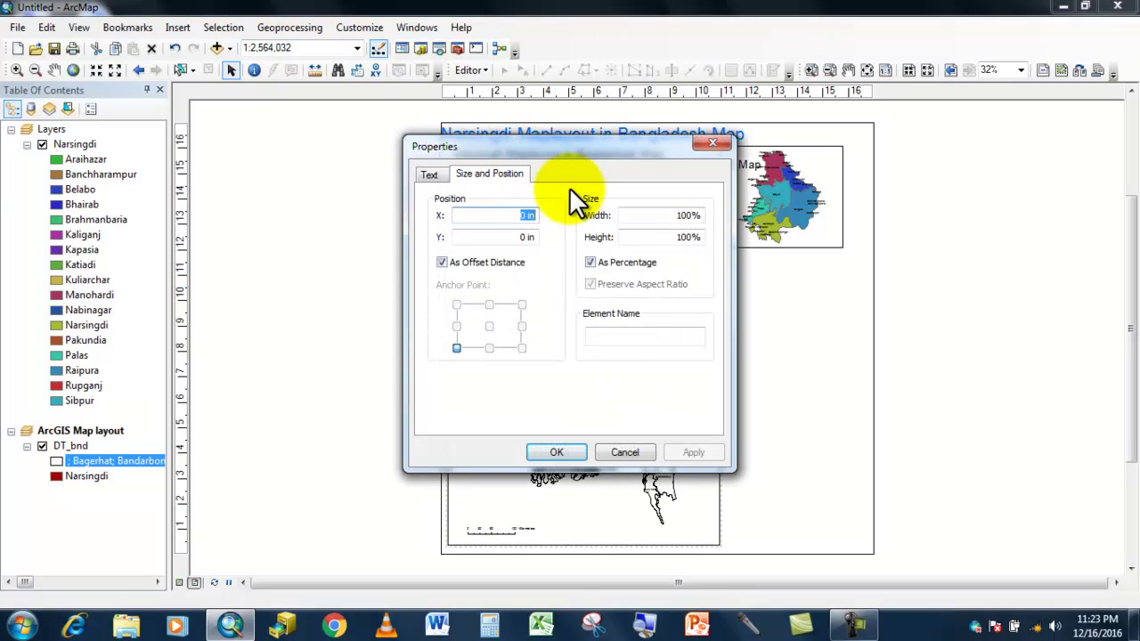
pyautogui.click(433, 173)
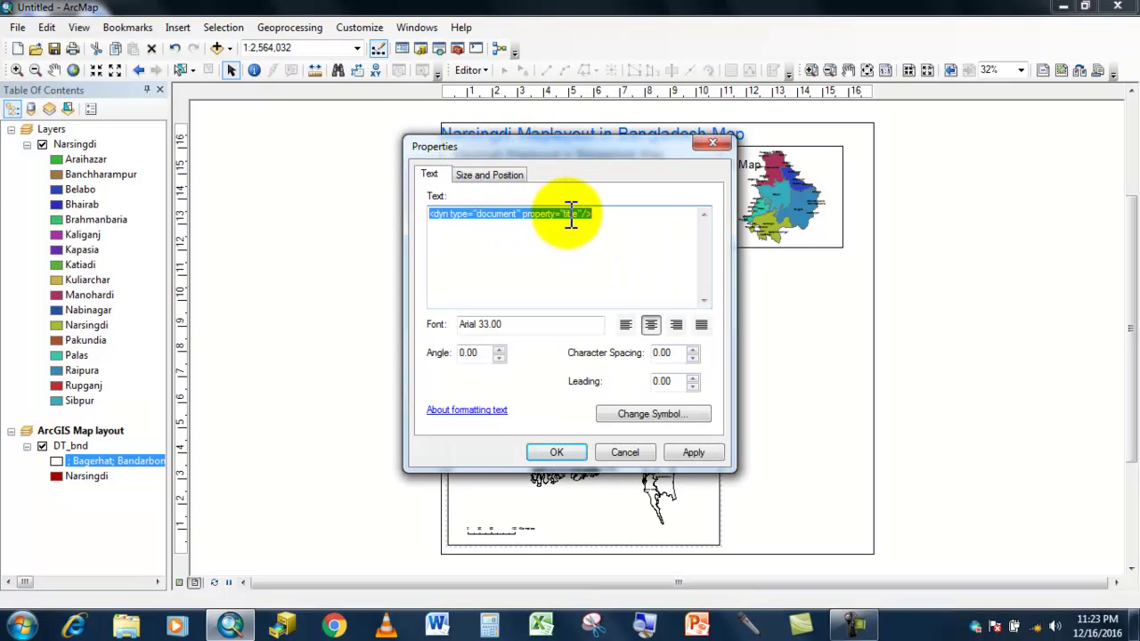
pyautogui.click(649, 216)
pyautogui.moveTo(649, 217); pyautogui.dragTo(387, 208)
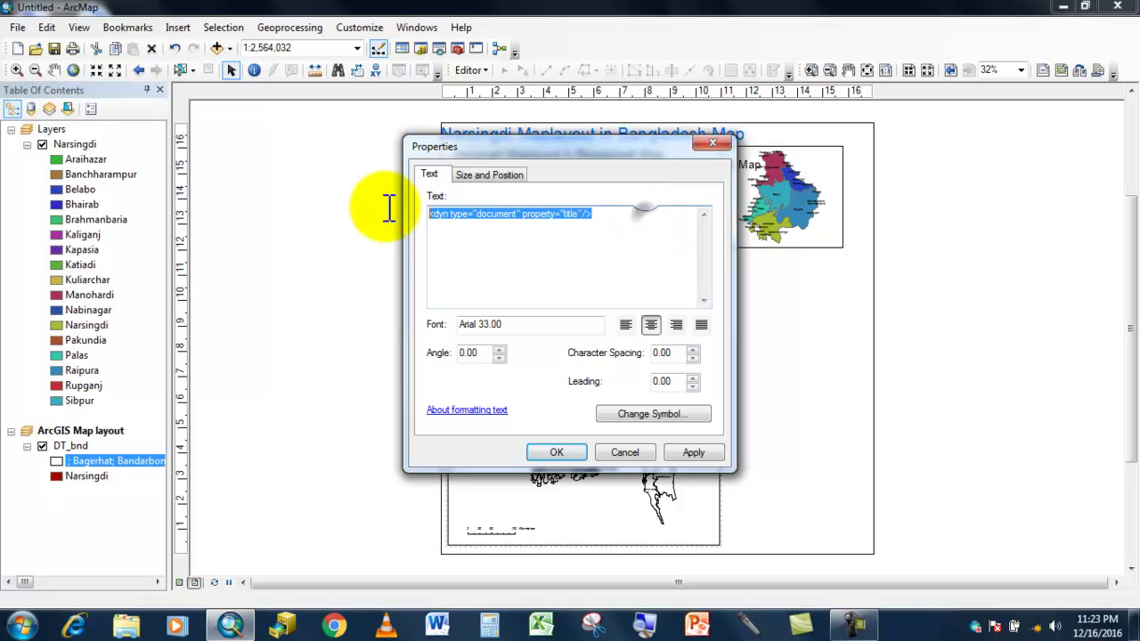
pyautogui.write('Ba')
pyautogui.press('BackSpace')
pyautogui.press('BackSpace')
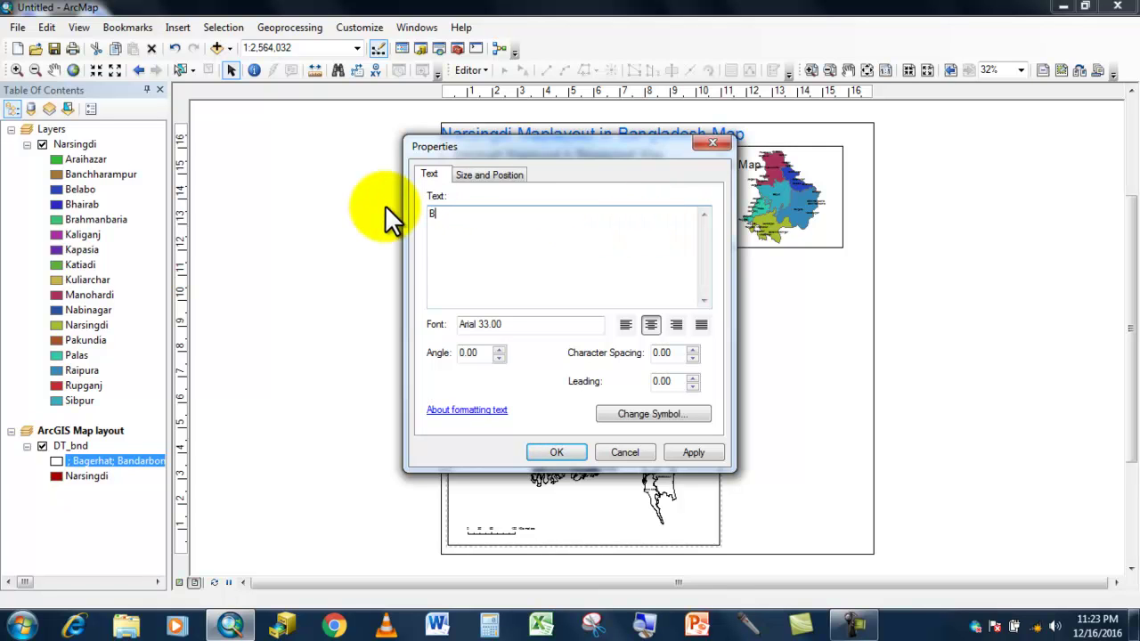
pyautogui.write('Narsingdi Bouandary S')
pyautogui.press('BackSpace')
pyautogui.write('Map Lay')
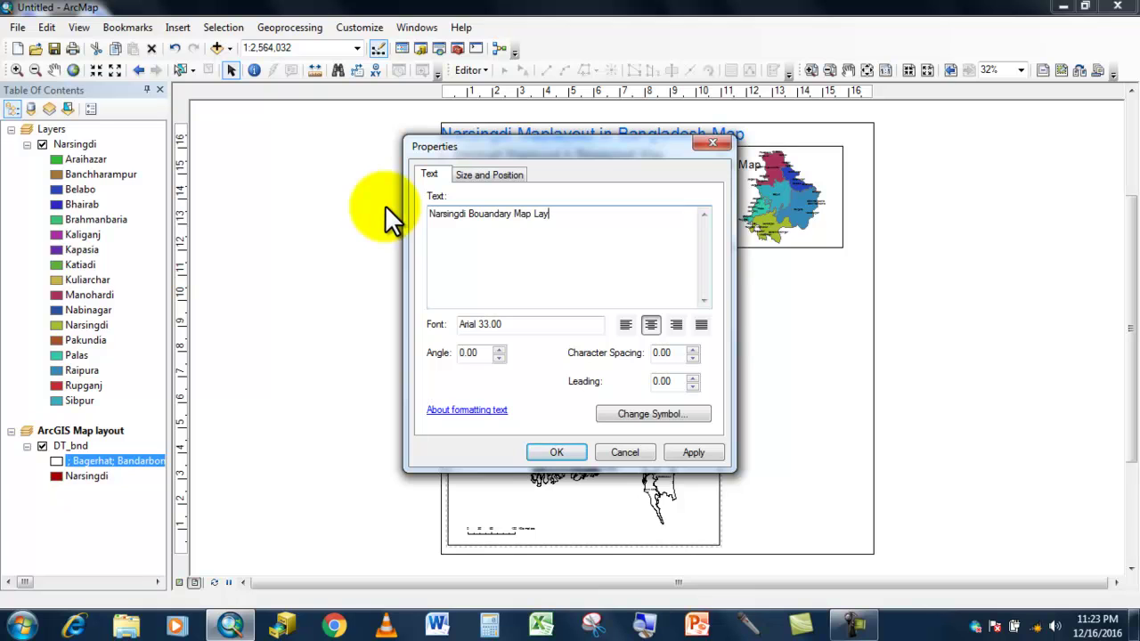
pyautogui.write('out')
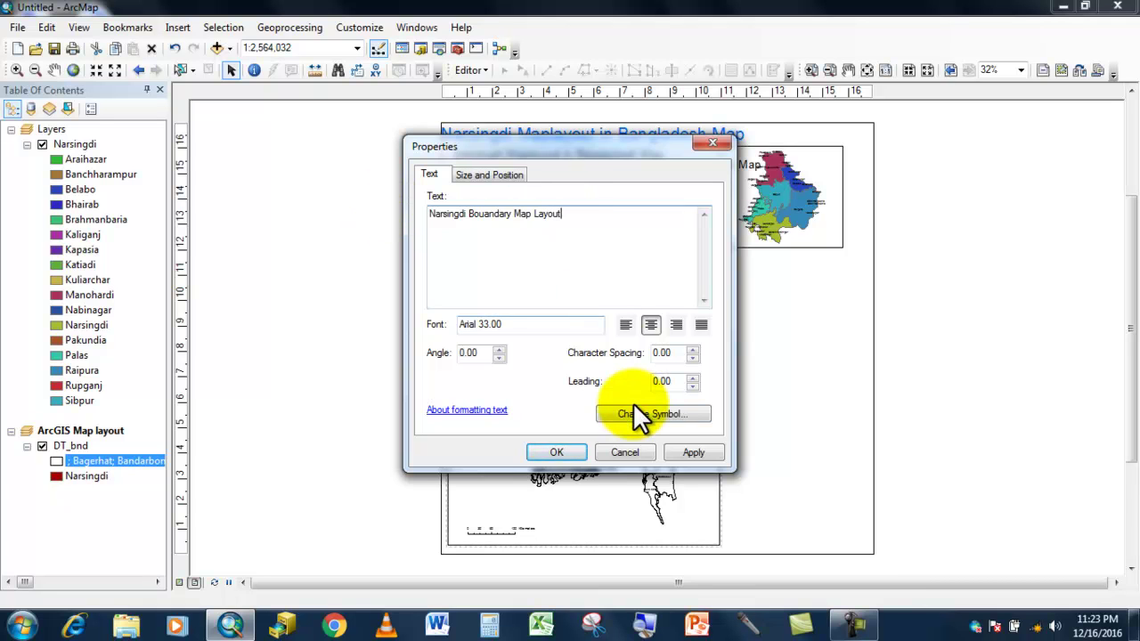
# Set the font size of the "Narsingdi Bouandary Map Layout" title to 48 and apply the change
pyautogui.click(691, 418)
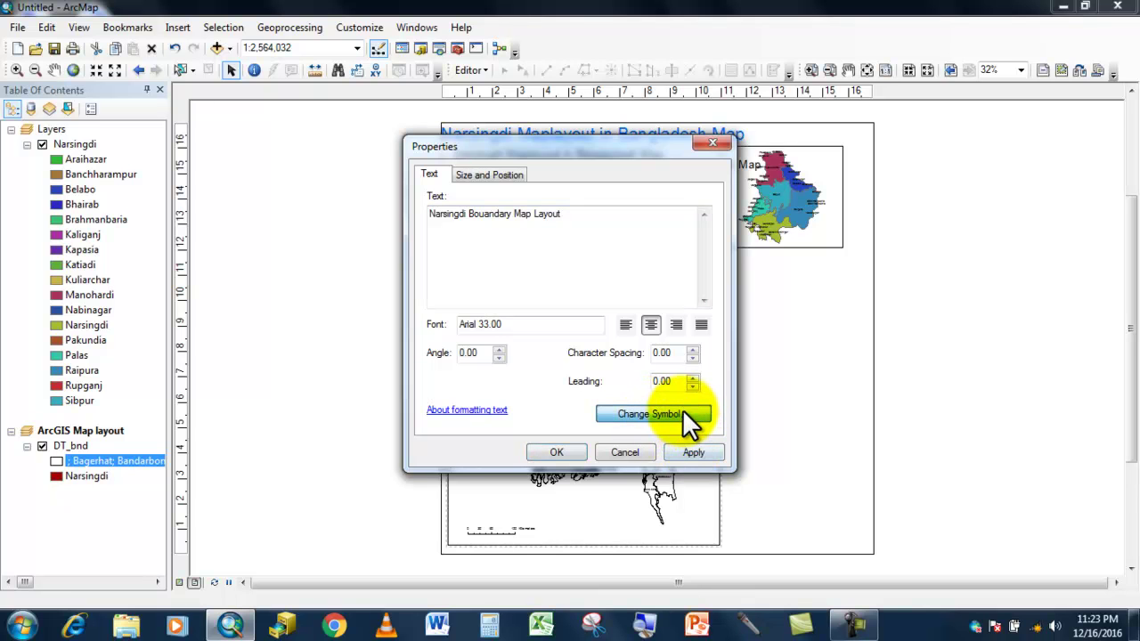
pyautogui.doubleClick(554, 299)
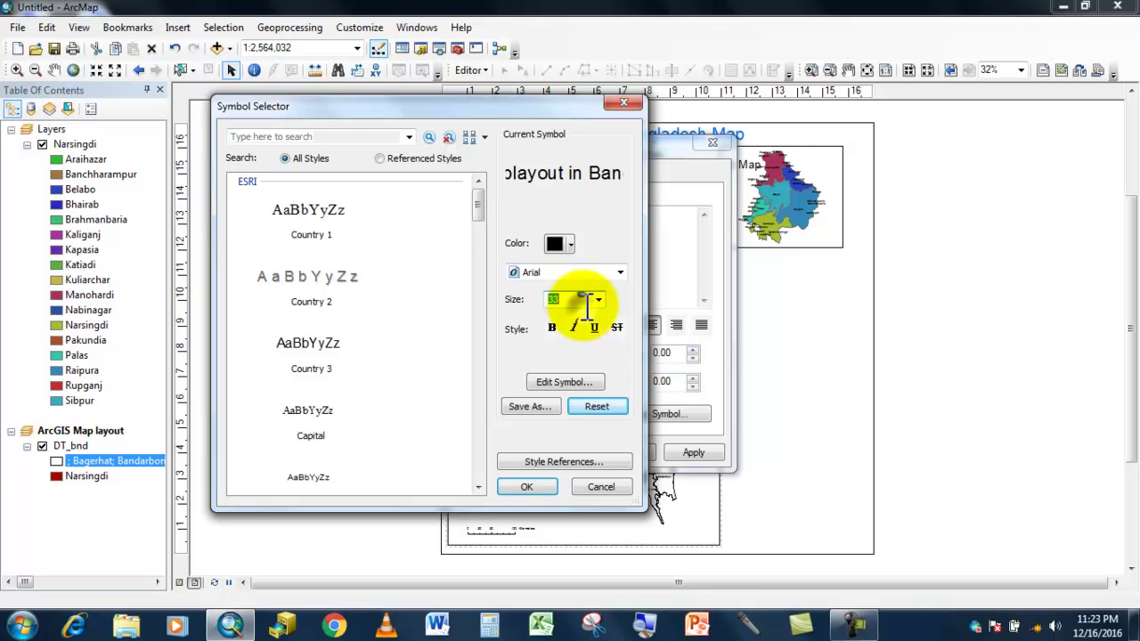
pyautogui.click(597, 301)
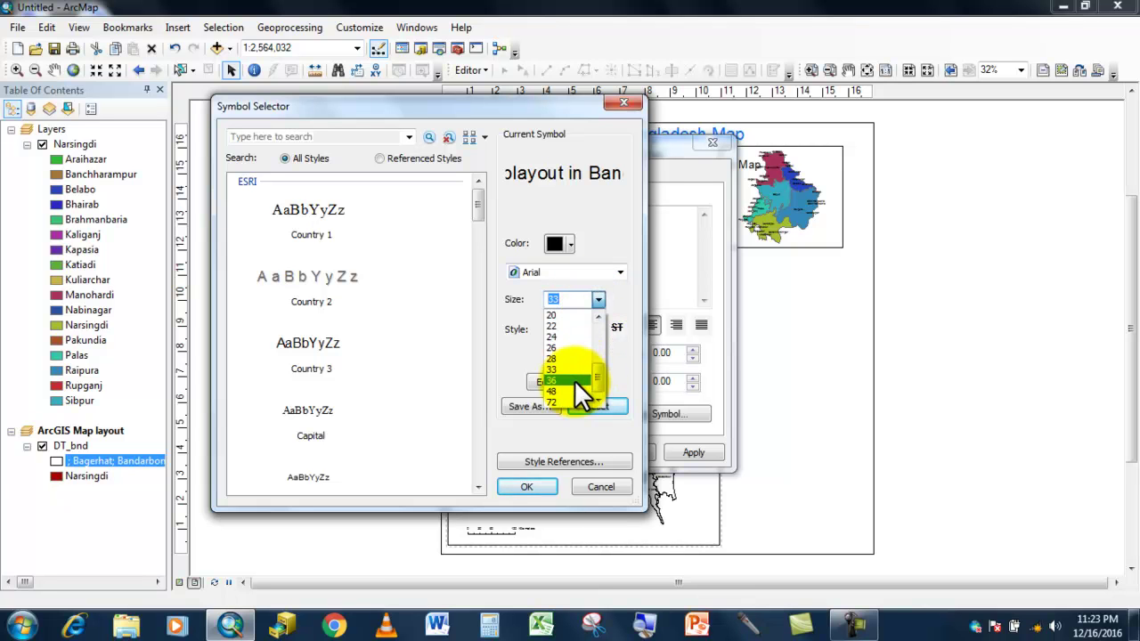
pyautogui.click(570, 391)
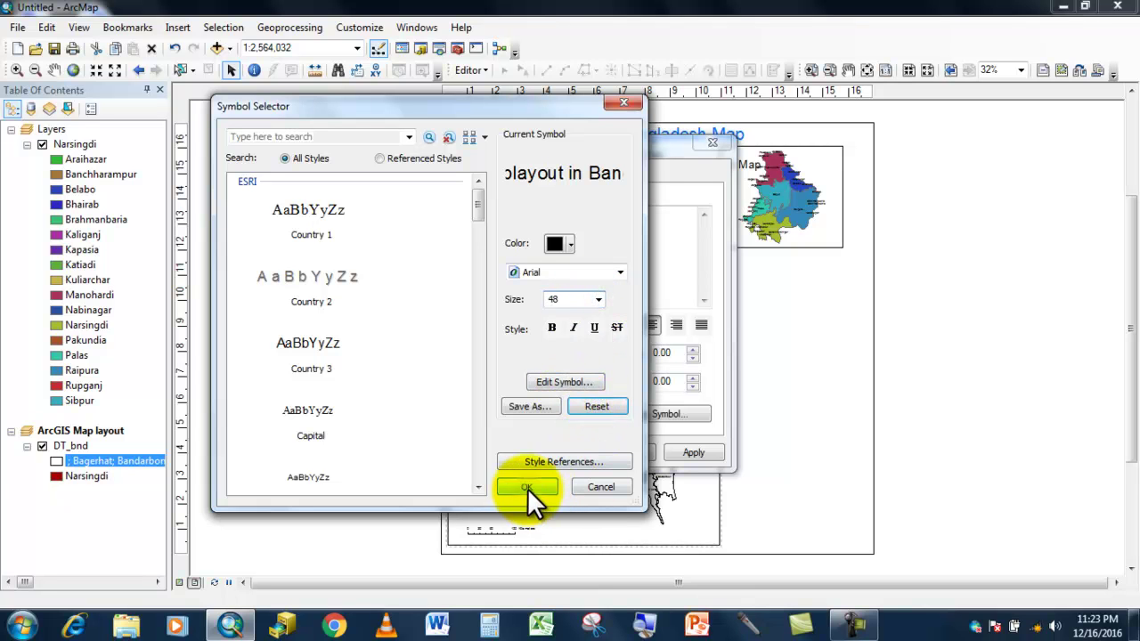
pyautogui.click(527, 488)
pyautogui.click(684, 452)
pyautogui.click(556, 453)
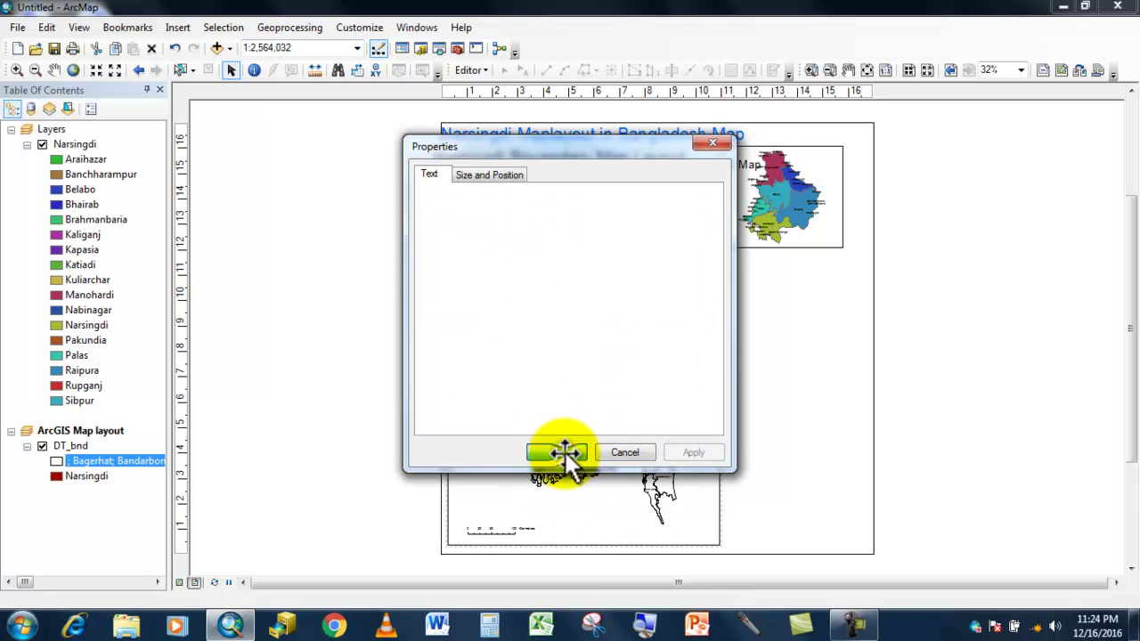
# Delete the blue "Narsingdi Maplayout in Bangladesh Map" title and the small black title with the same text
pyautogui.click(676, 132)
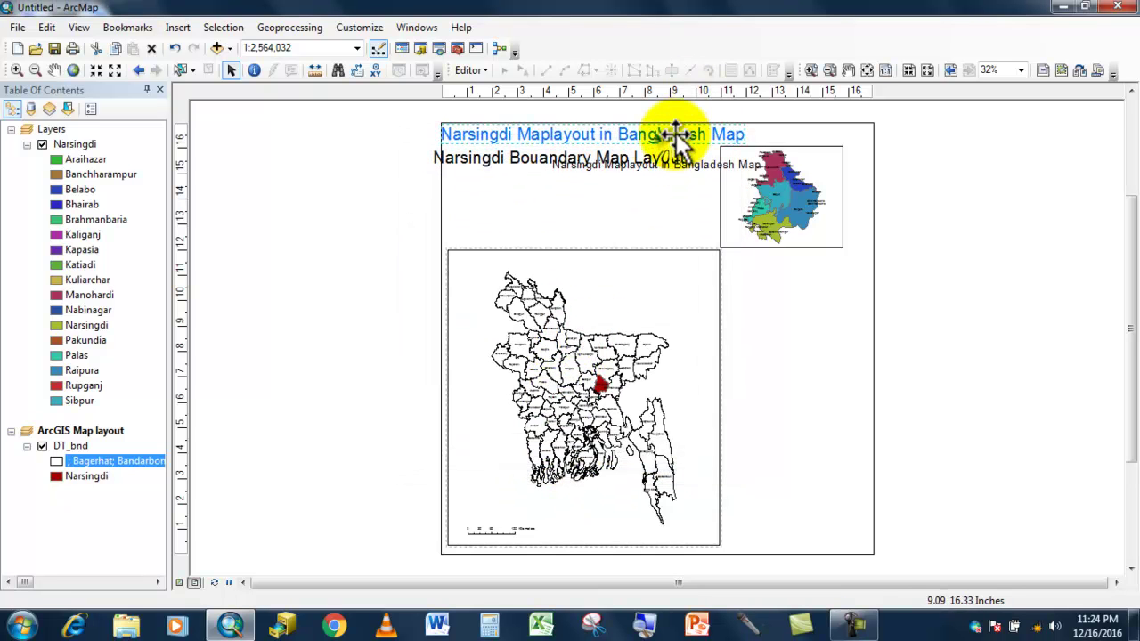
pyautogui.press('Delete')
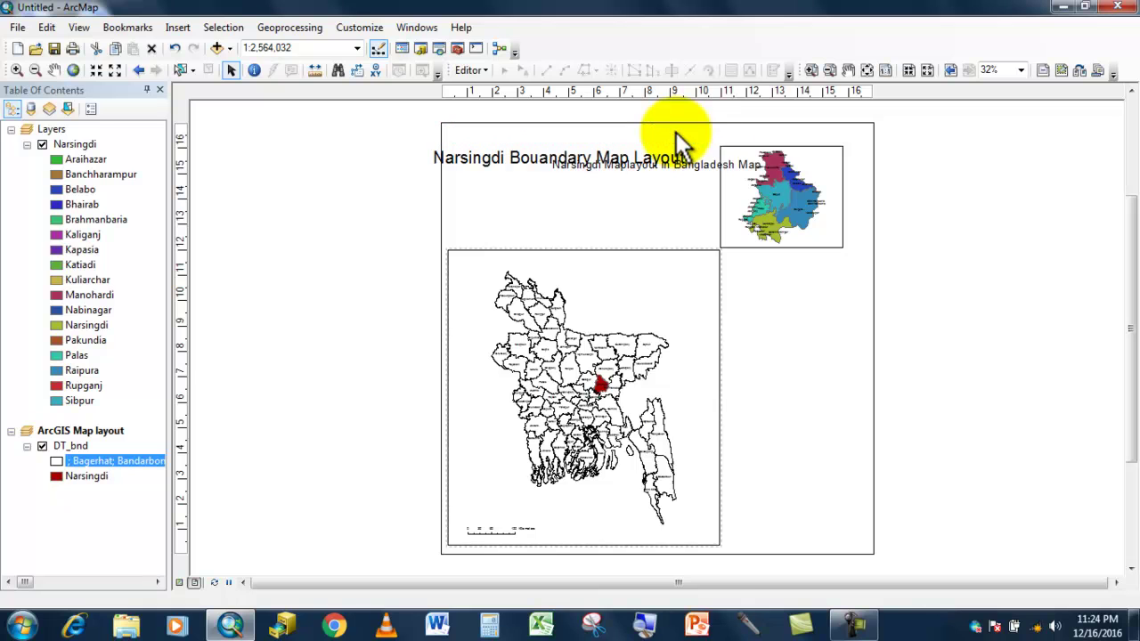
pyautogui.click(534, 160)
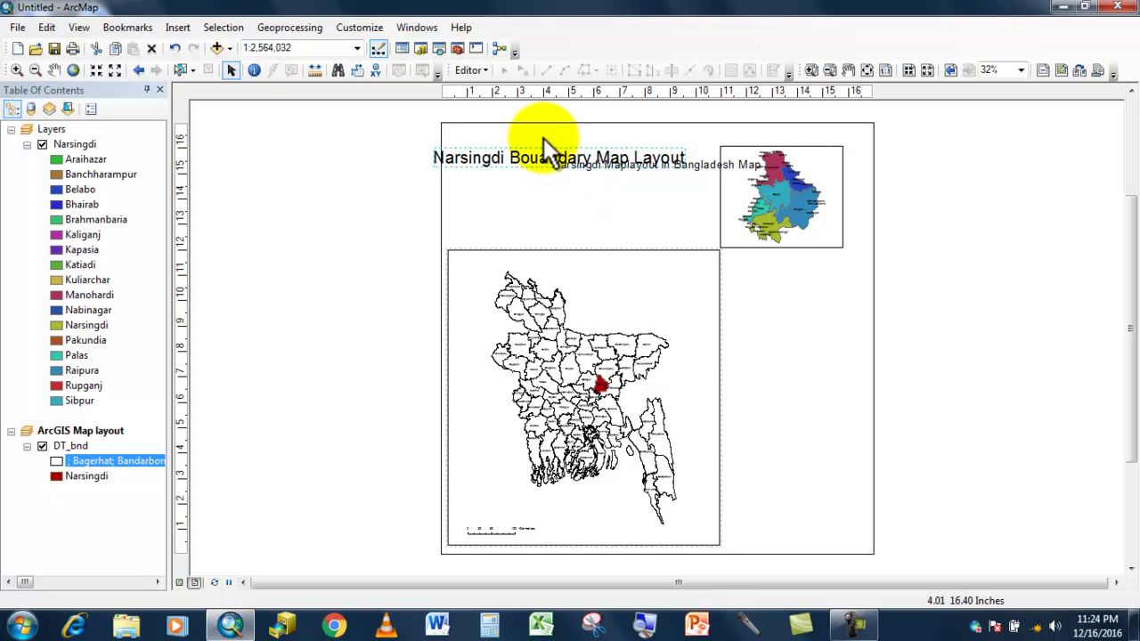
pyautogui.click(720, 168)
pyautogui.press('Delete')
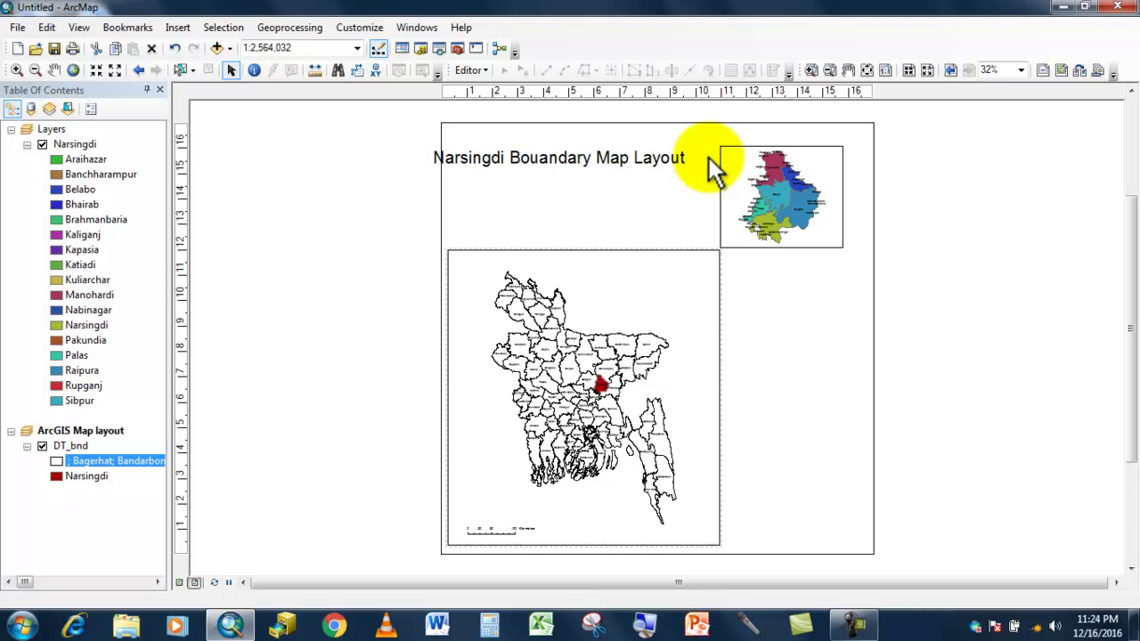
# Move the remaining title up to the page's top edge, colour its text blue and deselect it
pyautogui.moveTo(664, 159); pyautogui.dragTo(685, 134)
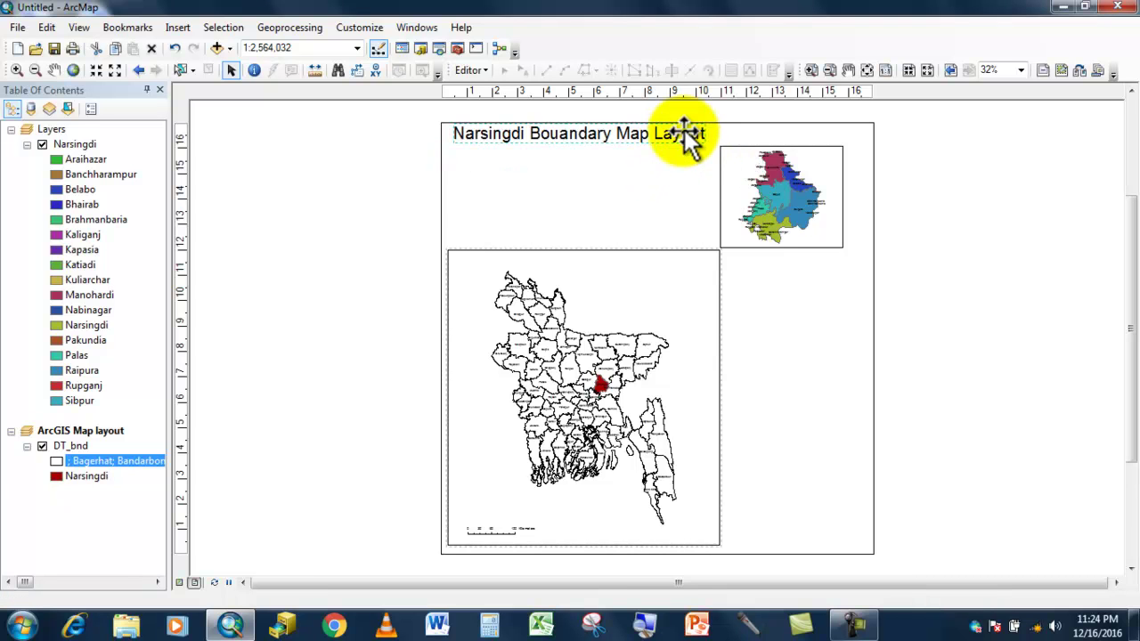
pyautogui.doubleClick(683, 133)
pyautogui.click(640, 411)
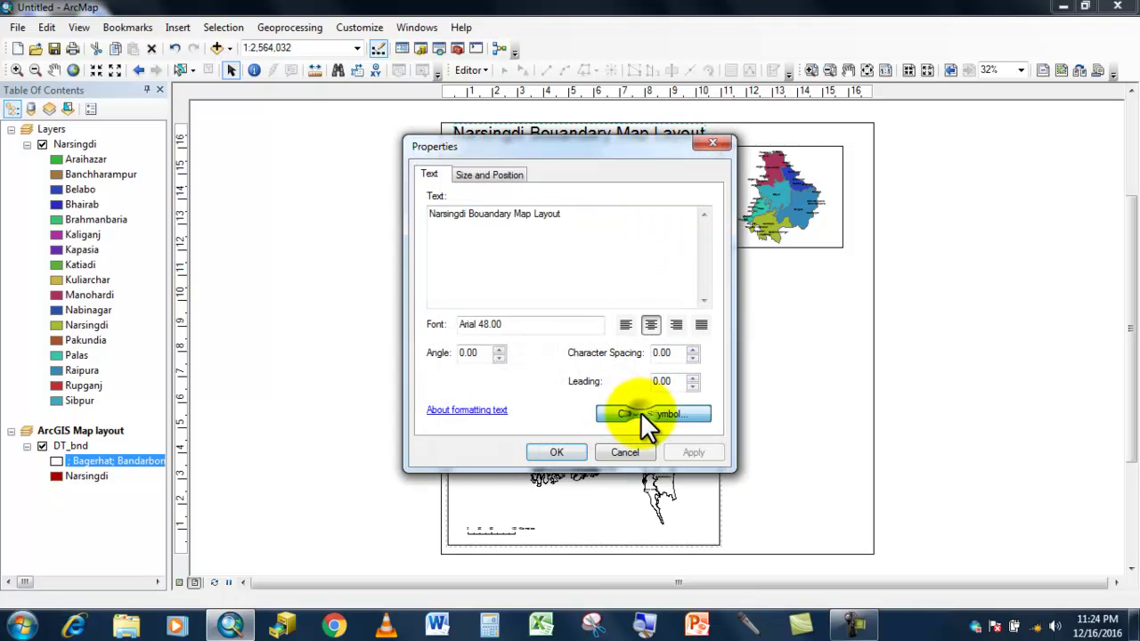
pyautogui.click(641, 411)
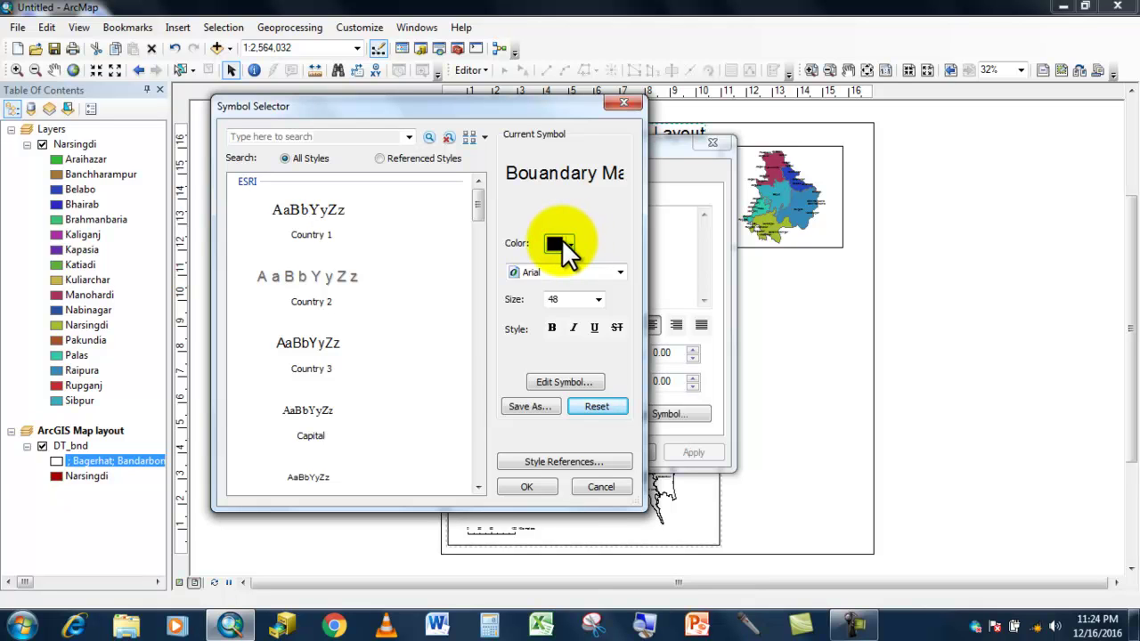
pyautogui.click(561, 243)
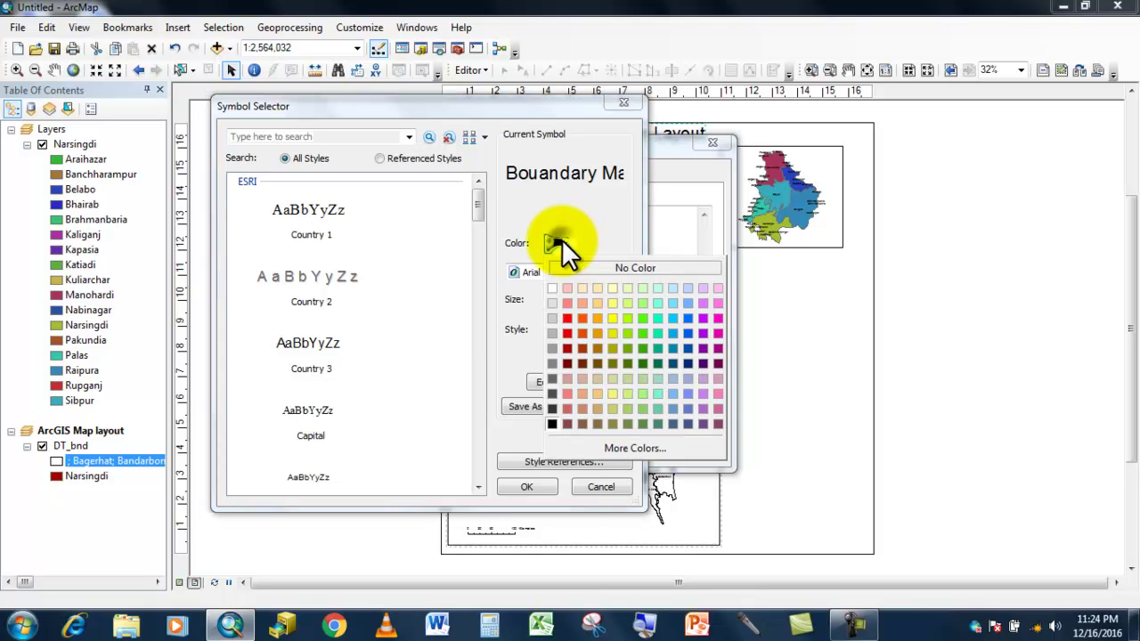
pyautogui.click(687, 318)
pyautogui.click(546, 490)
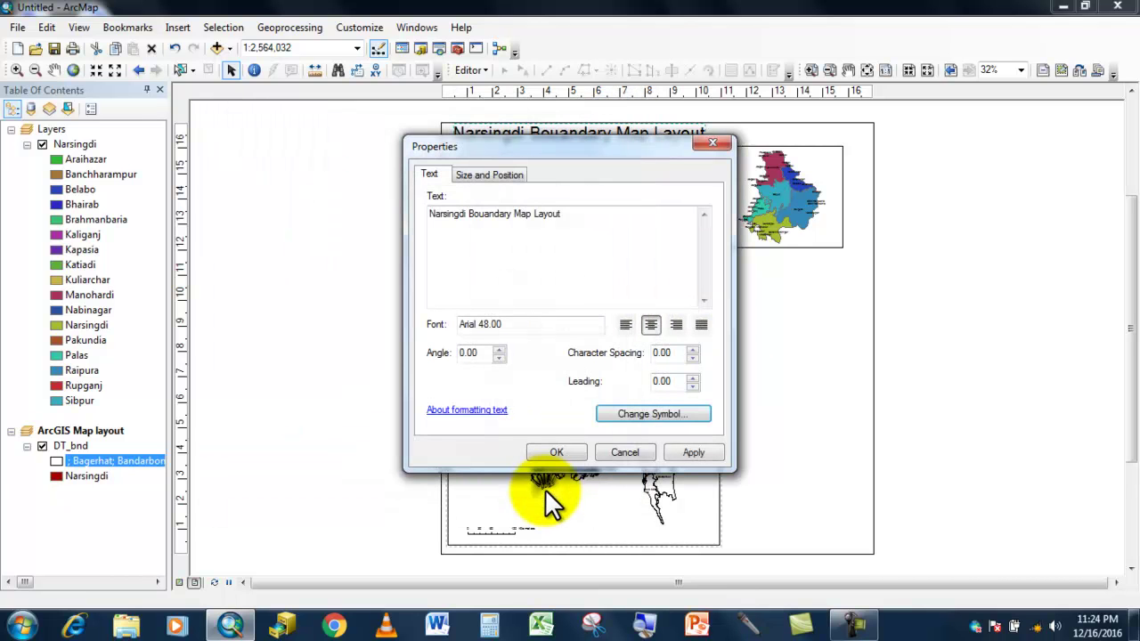
pyautogui.click(693, 452)
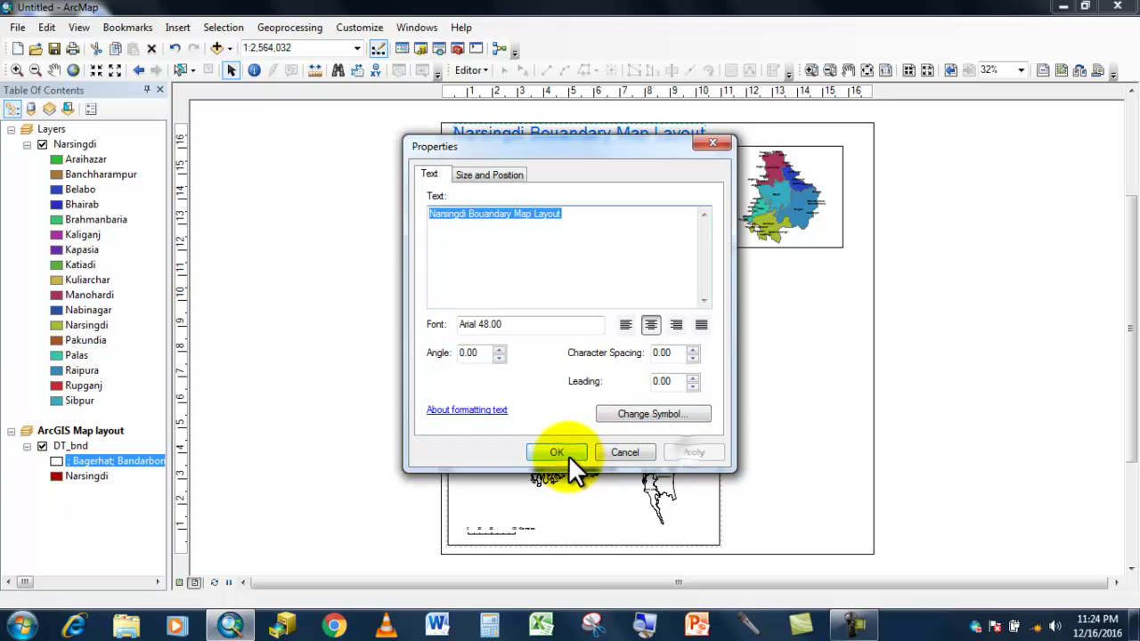
pyautogui.click(556, 452)
pyautogui.click(327, 327)
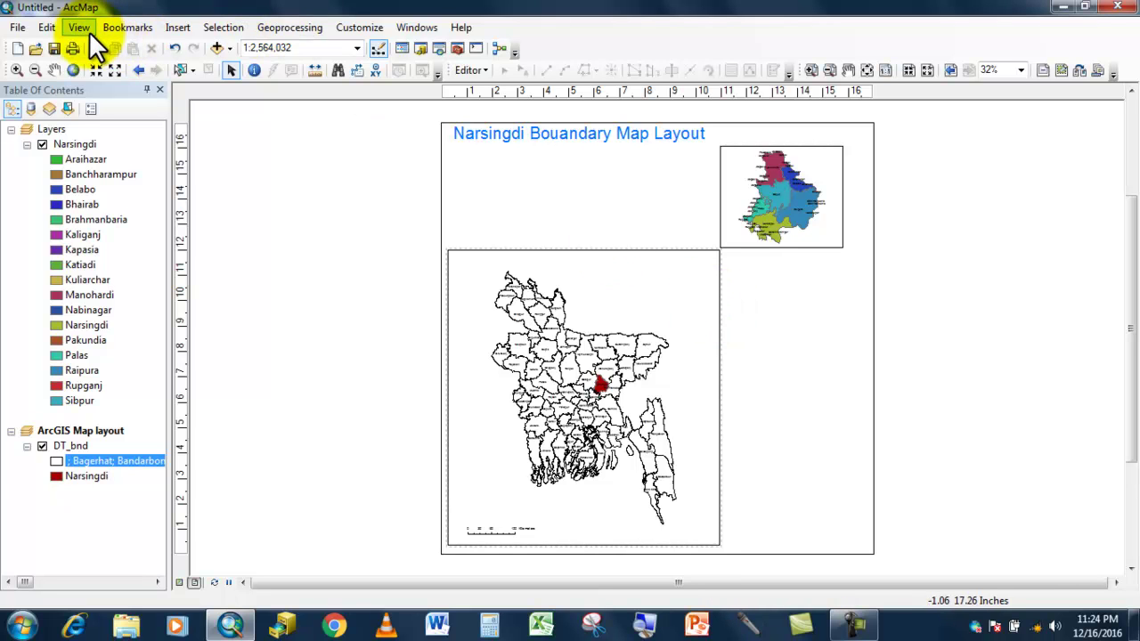
# Set up a neatline around all elements with a 0.5 Point border and a Sepia background
pyautogui.click(179, 28)
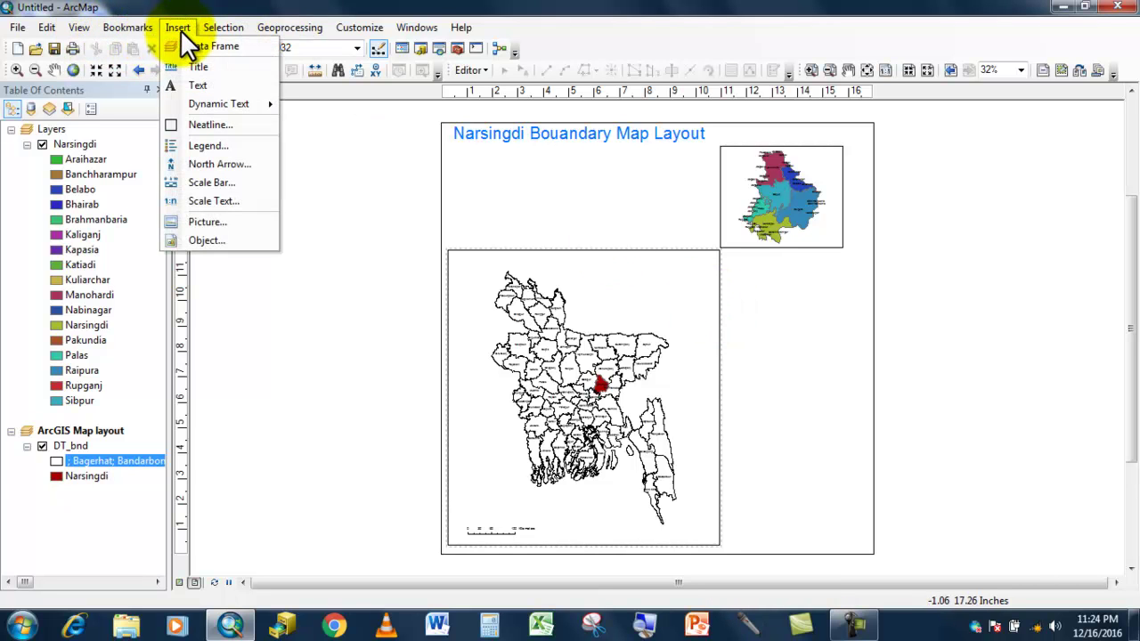
pyautogui.moveTo(244, 107)
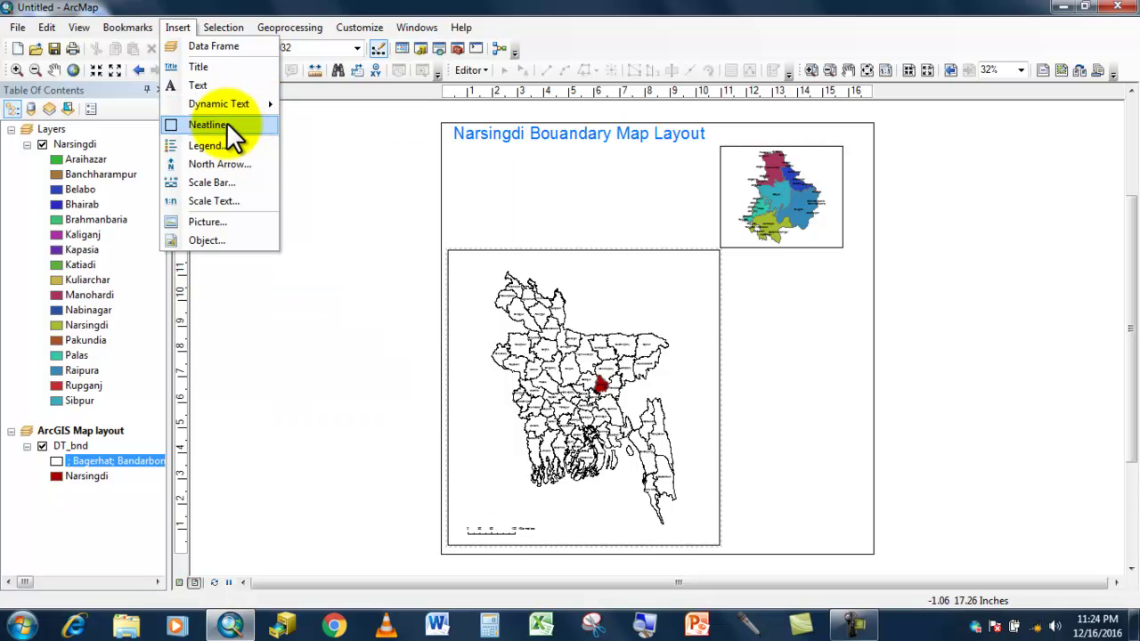
pyautogui.click(226, 125)
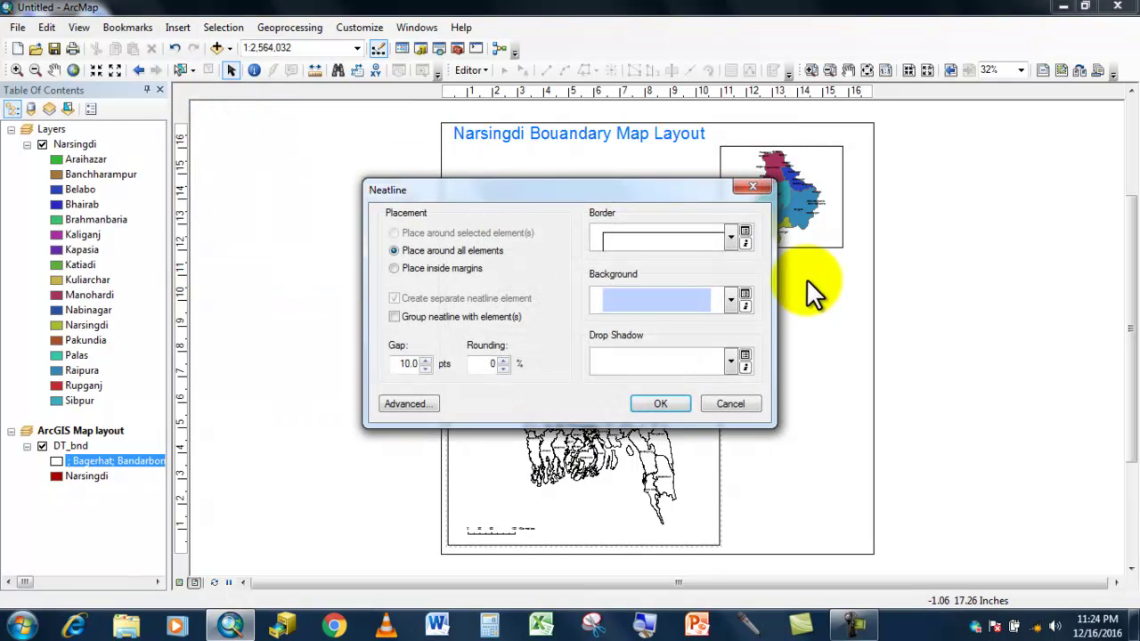
pyautogui.click(747, 228)
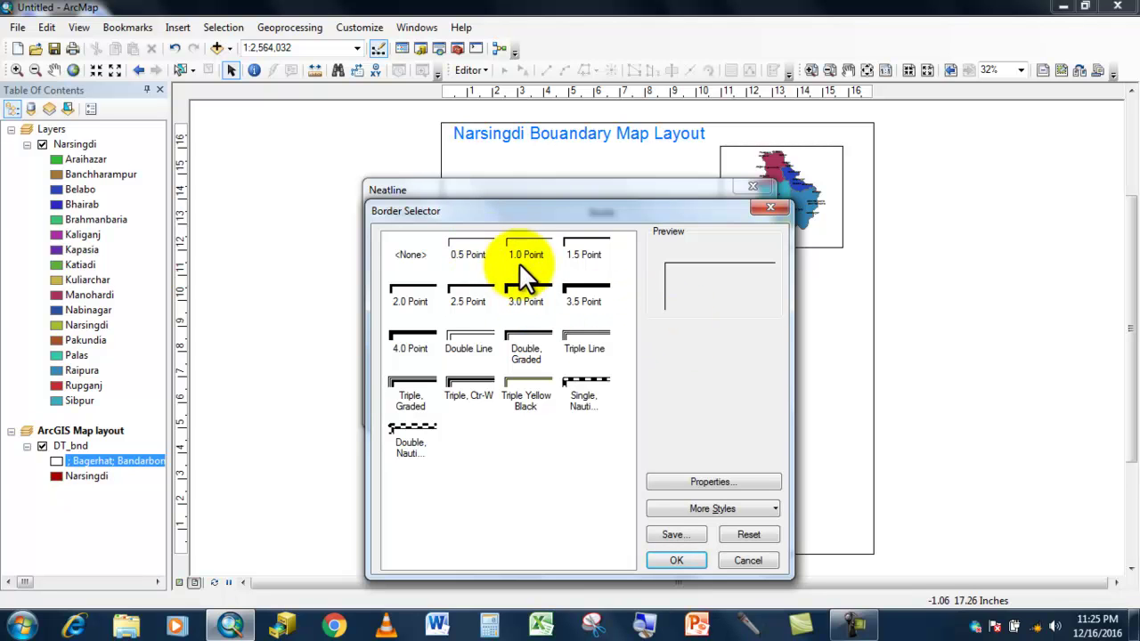
pyautogui.click(479, 248)
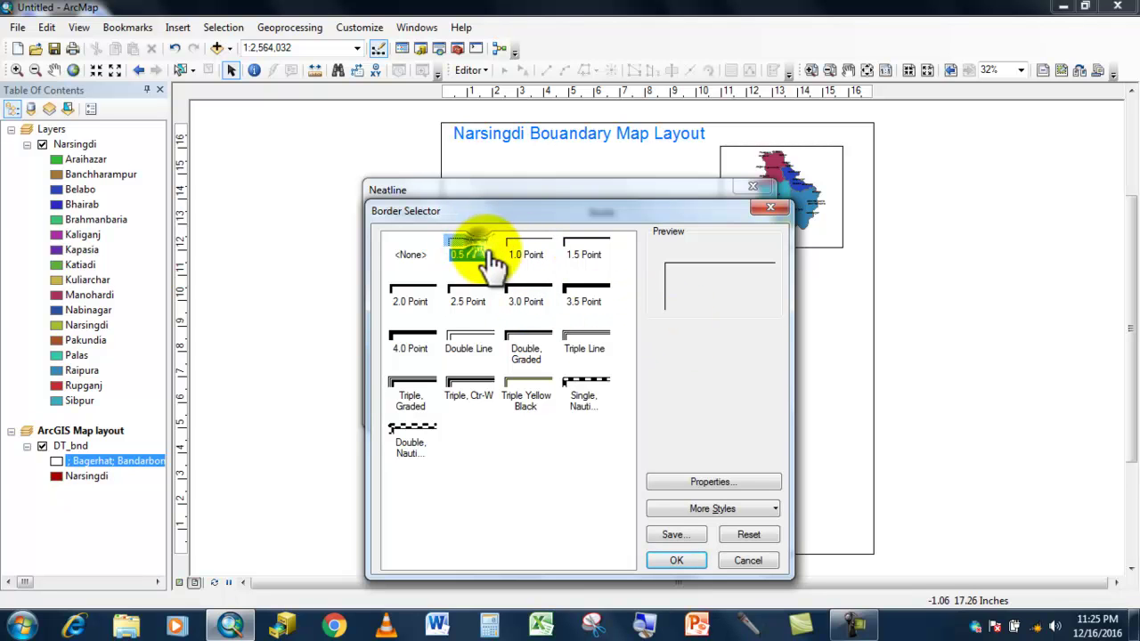
pyautogui.click(677, 559)
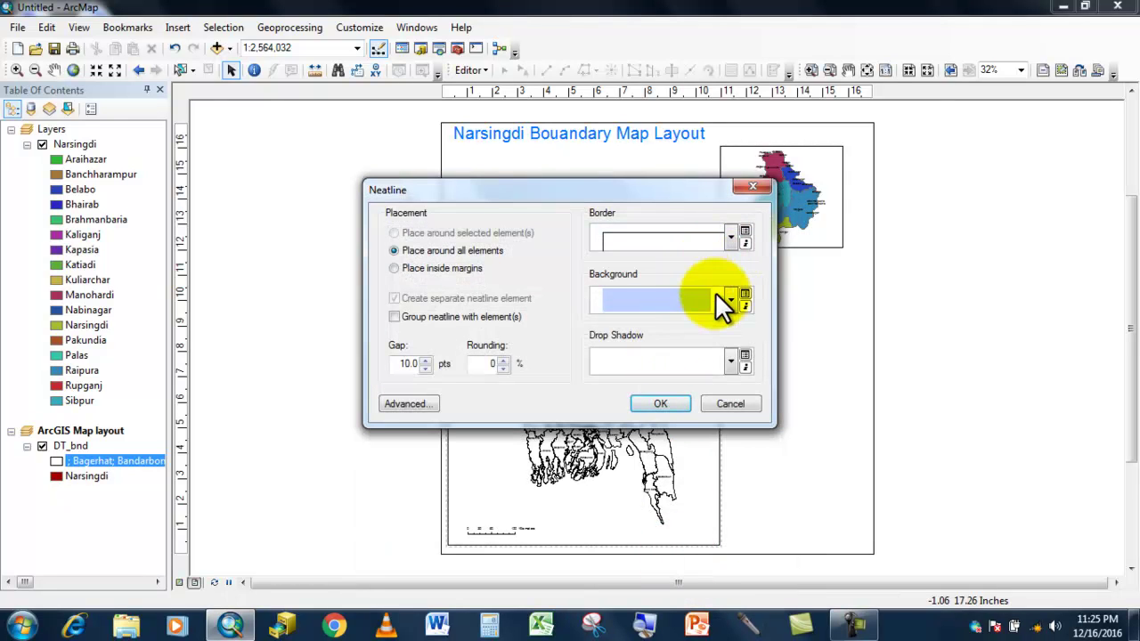
pyautogui.click(742, 298)
pyautogui.click(409, 370)
pyautogui.click(676, 560)
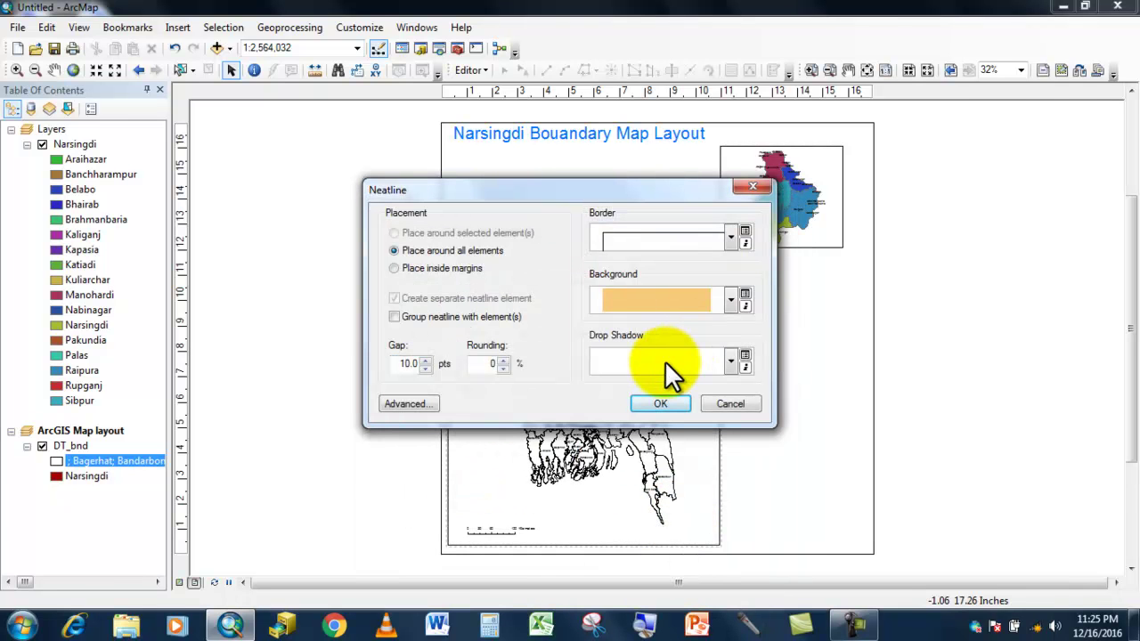
# Give the neatline a Leaf drop shadow and add it to the layout
pyautogui.click(730, 361)
pyautogui.click(733, 358)
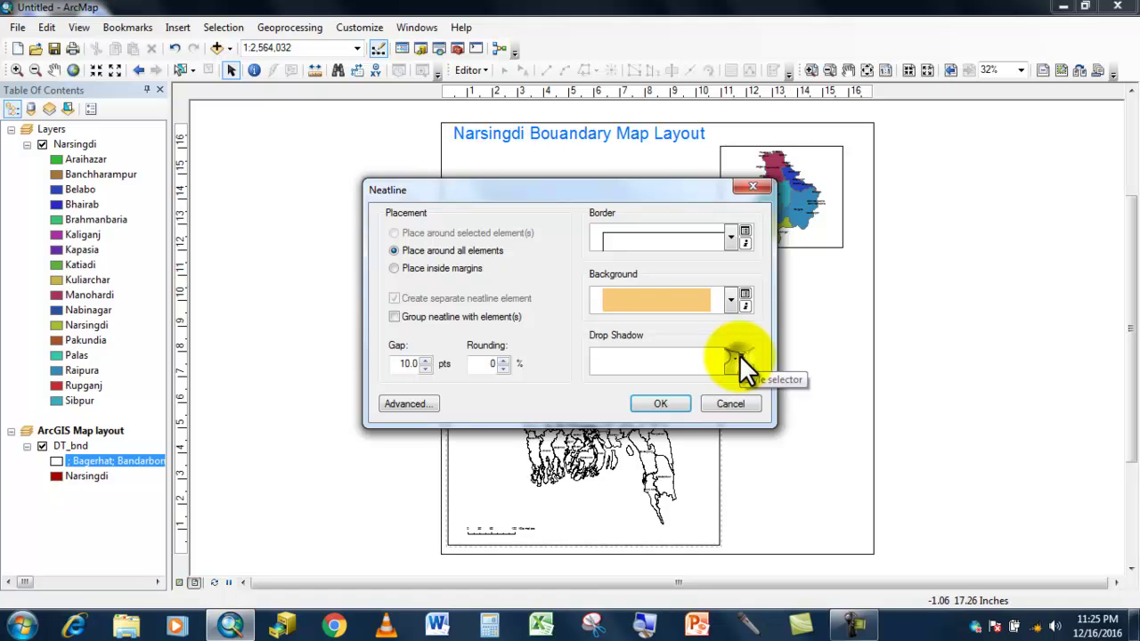
pyautogui.click(740, 355)
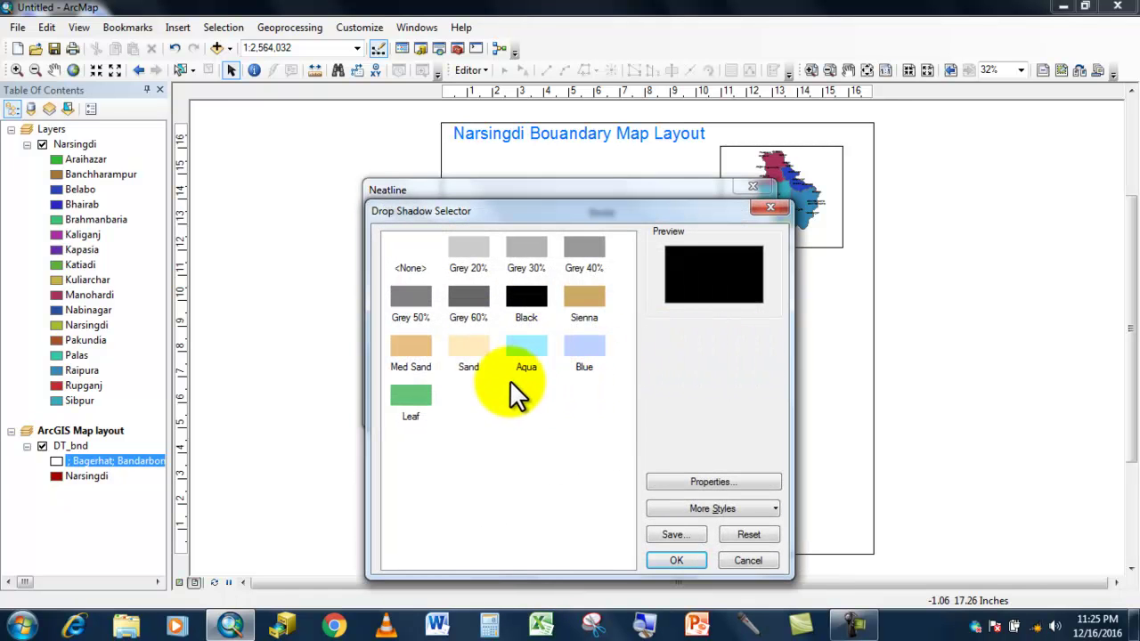
pyautogui.click(417, 399)
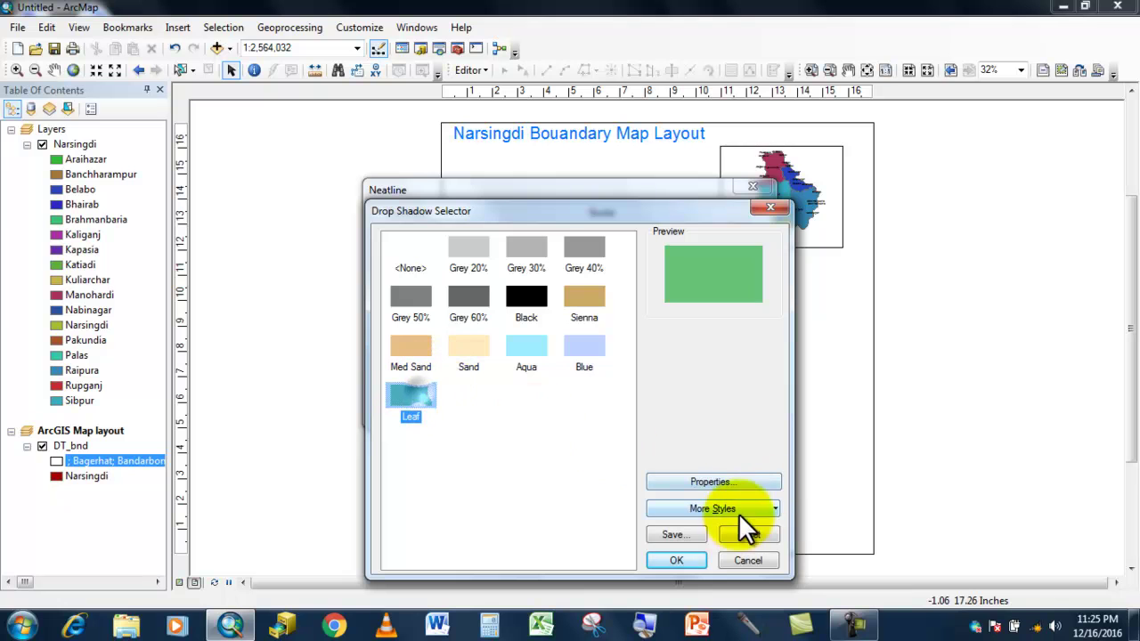
pyautogui.click(683, 555)
pyautogui.click(651, 412)
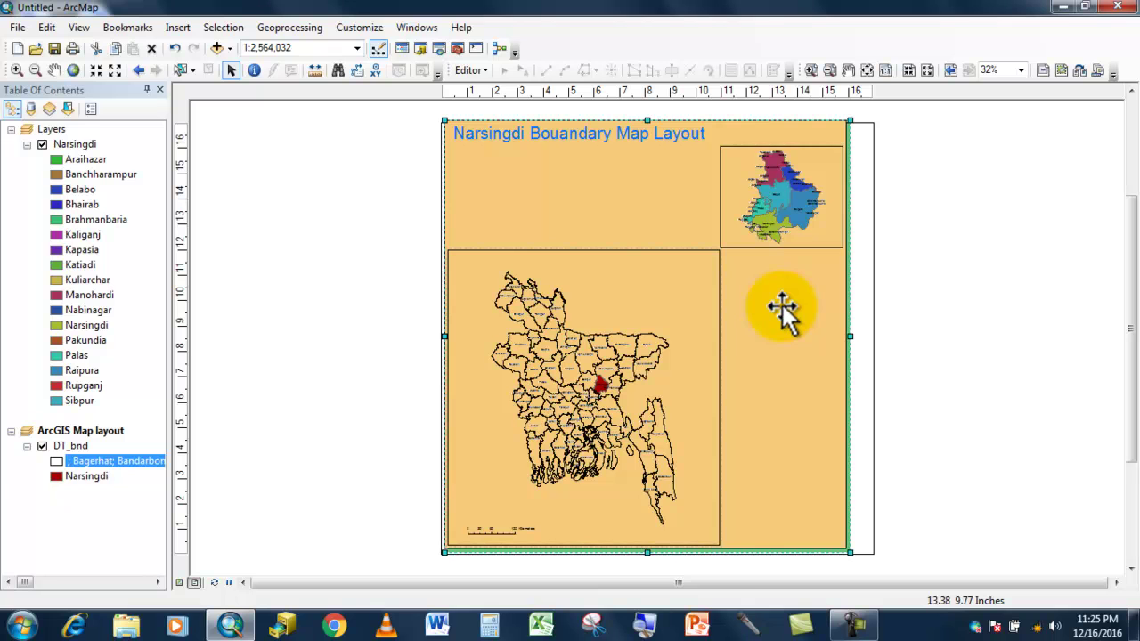
# Deselect the neatline and insert a second one around all elements with a Yellow background
pyautogui.click(223, 28)
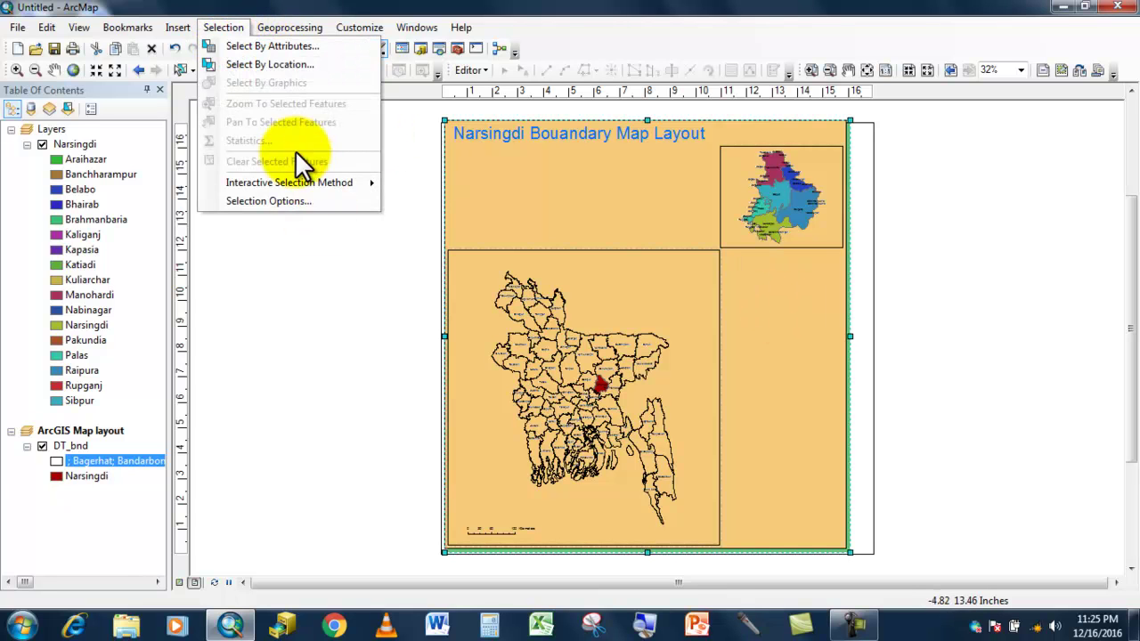
pyautogui.click(313, 264)
pyautogui.click(179, 27)
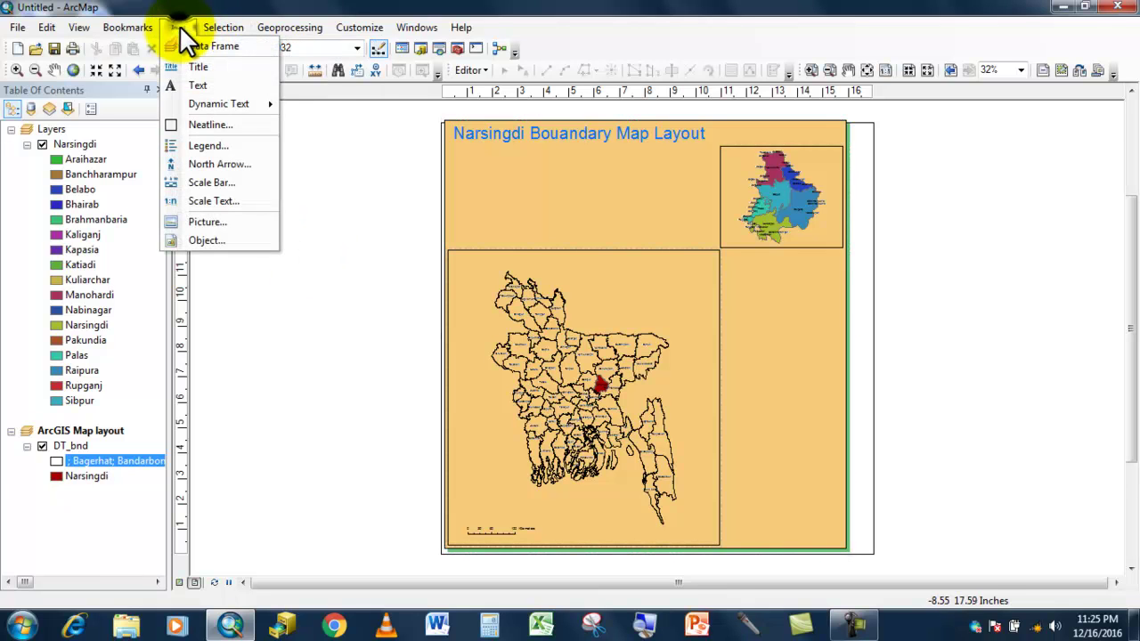
pyautogui.click(217, 126)
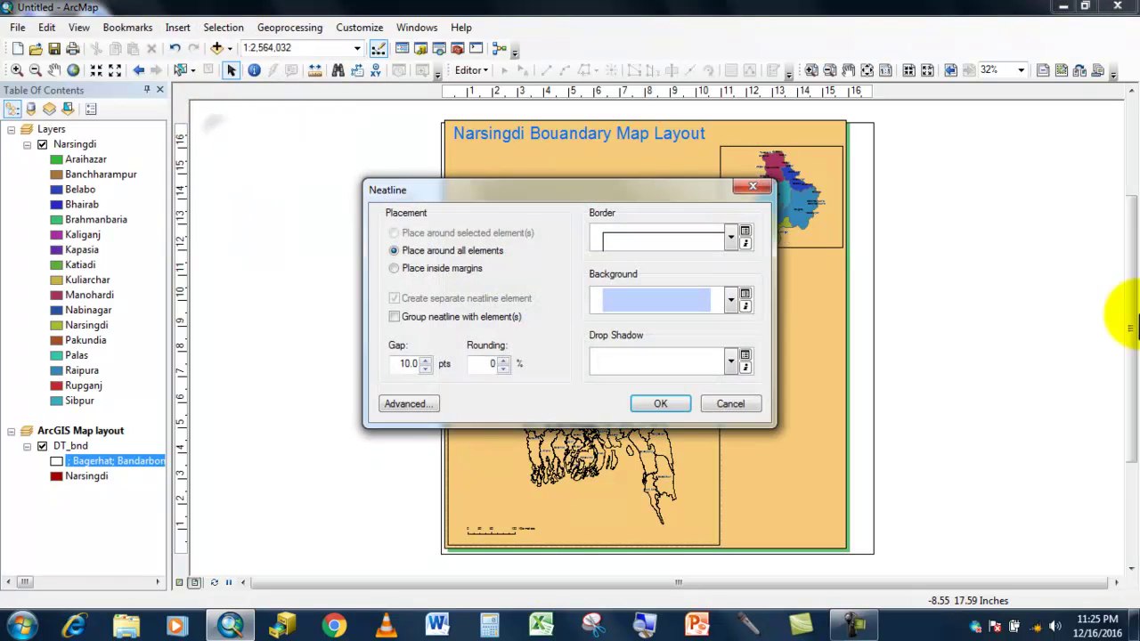
pyautogui.click(684, 301)
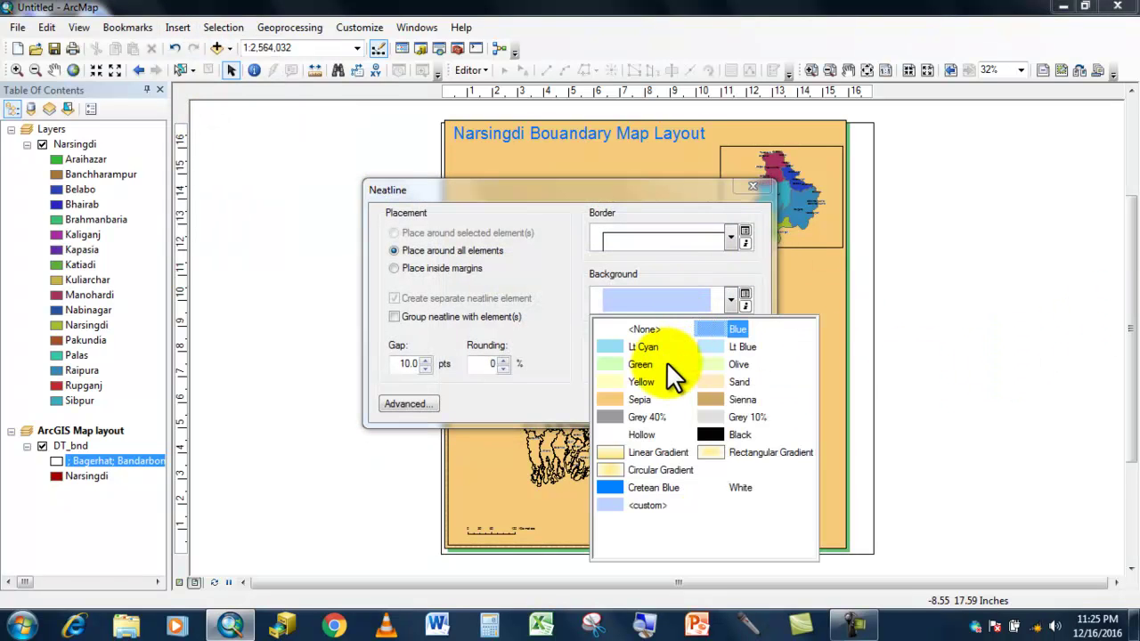
pyautogui.click(626, 380)
pyautogui.click(663, 404)
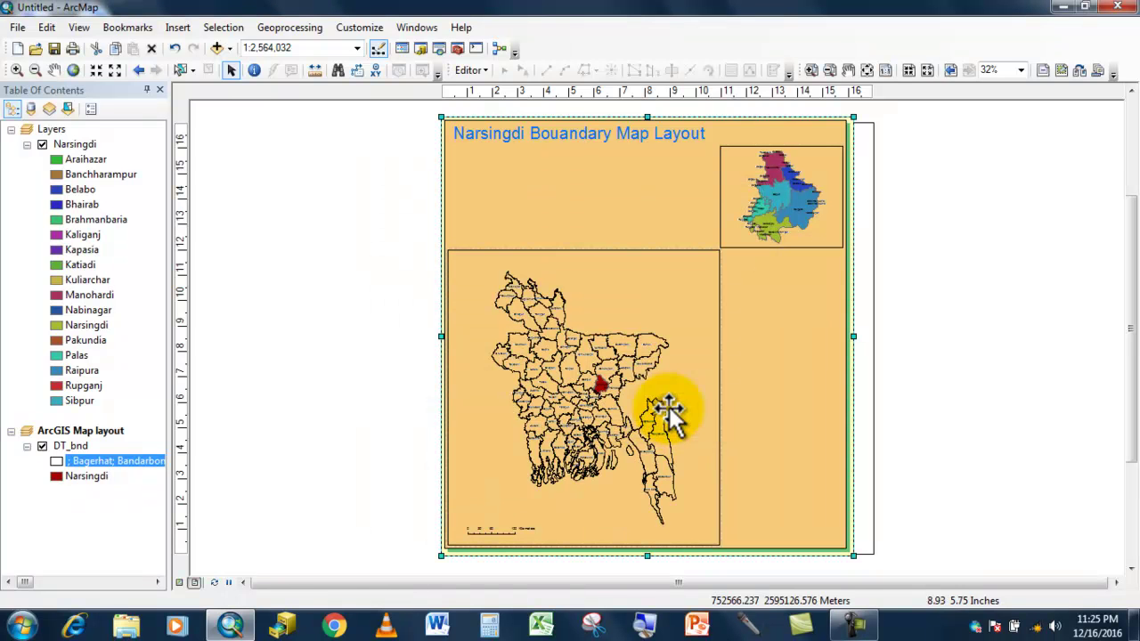
# Examine the background, drop shadow and border choices for a neatline placed around the selected element
pyautogui.click(177, 27)
pyautogui.click(210, 122)
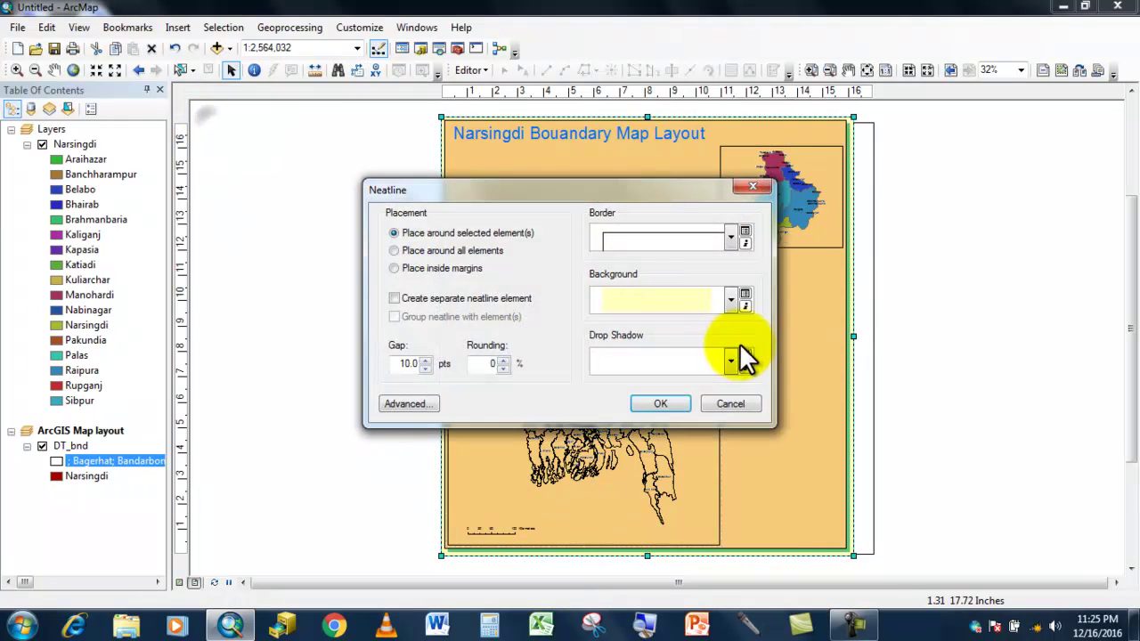
pyautogui.click(746, 304)
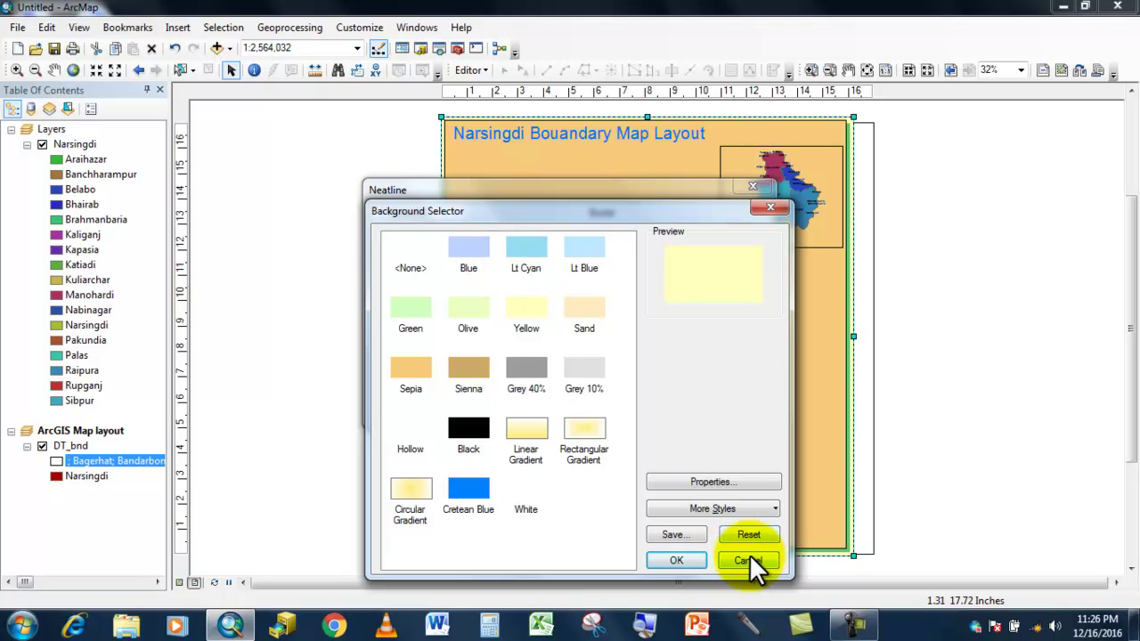
pyautogui.click(677, 560)
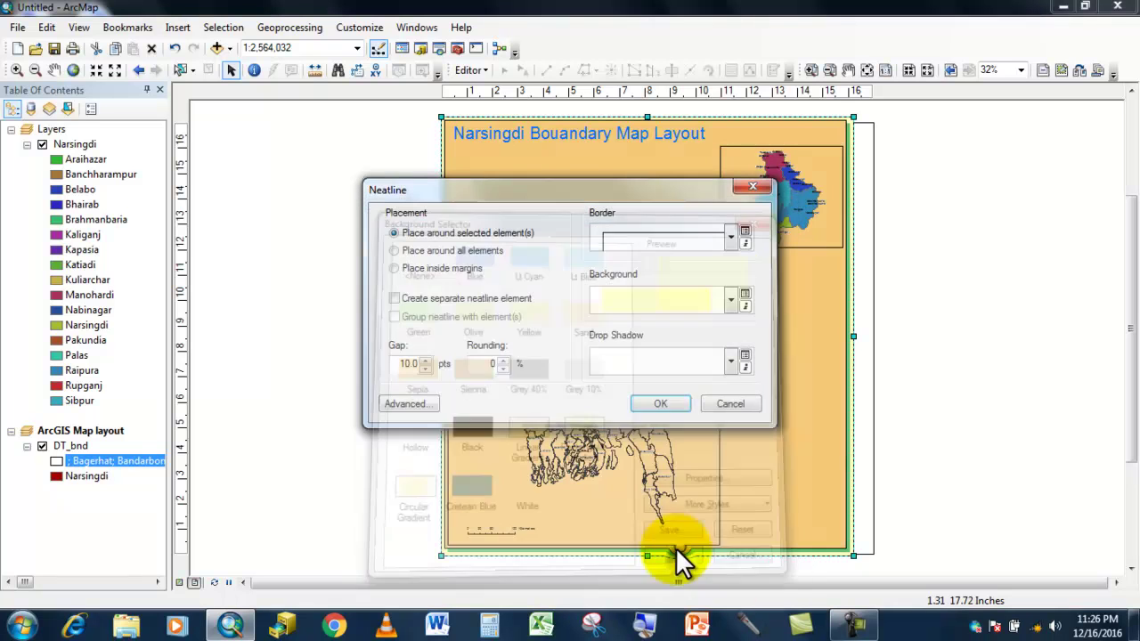
pyautogui.click(704, 362)
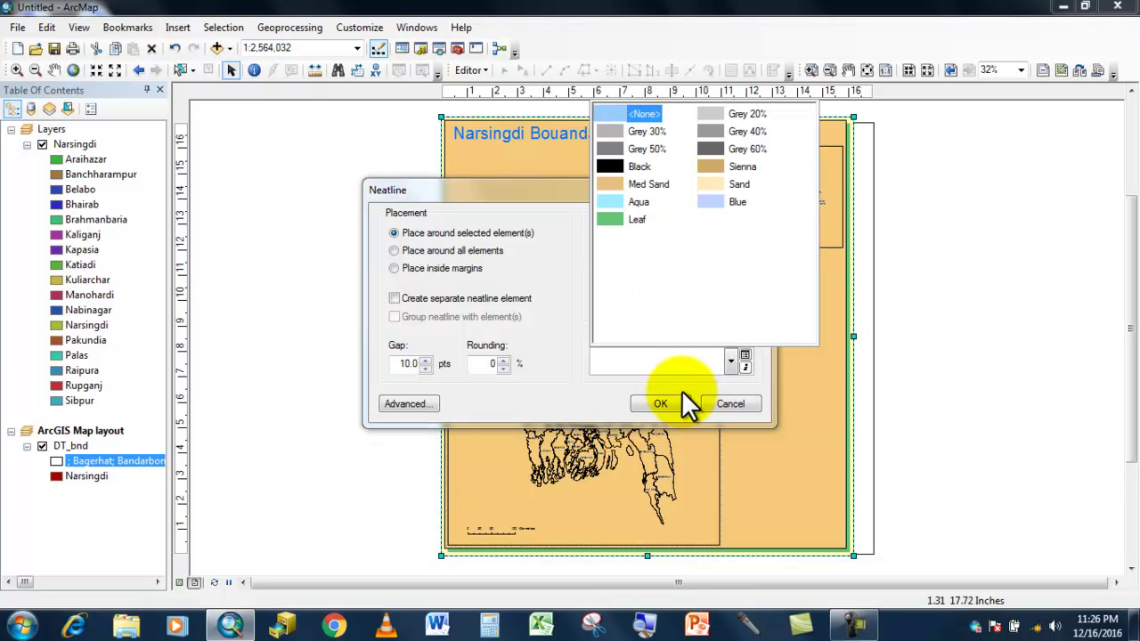
pyautogui.click(725, 401)
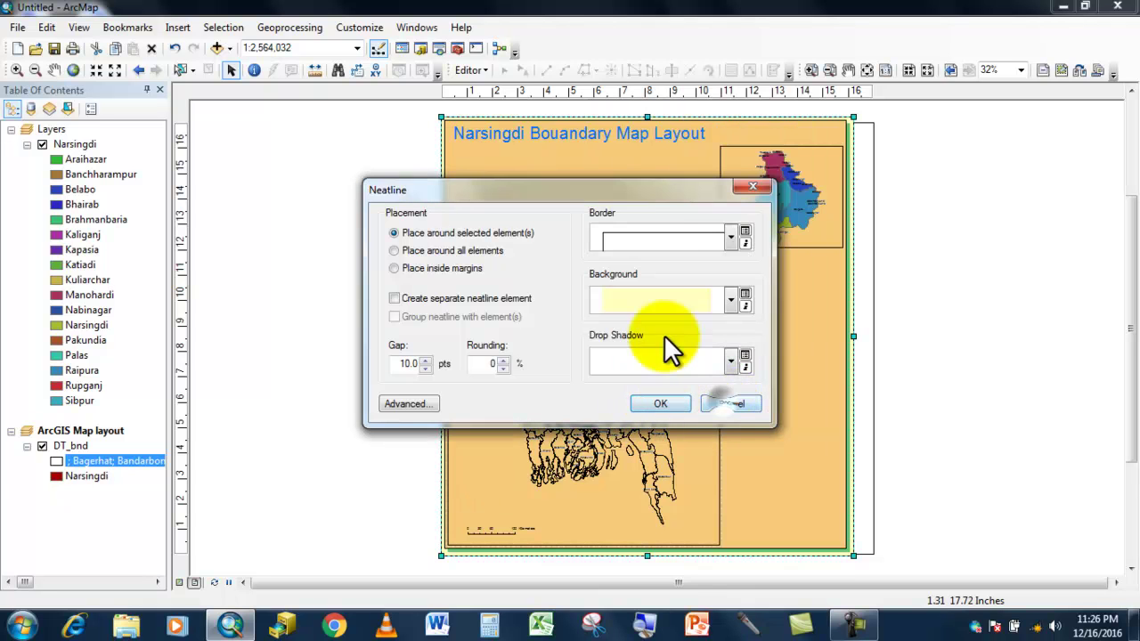
pyautogui.click(658, 235)
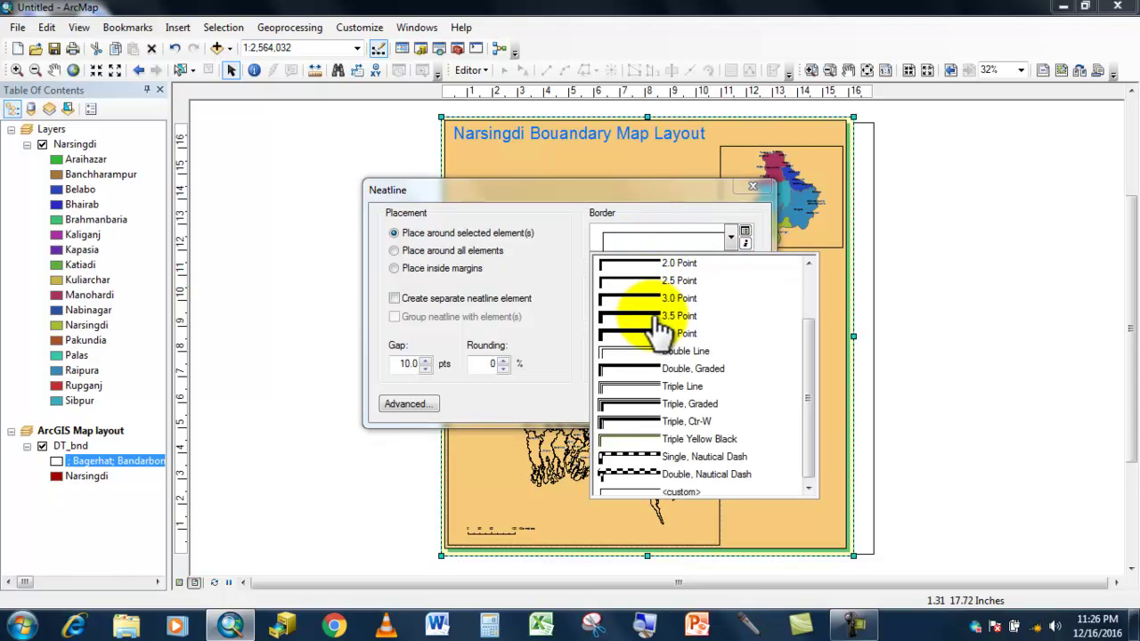
pyautogui.click(653, 281)
pyautogui.click(664, 405)
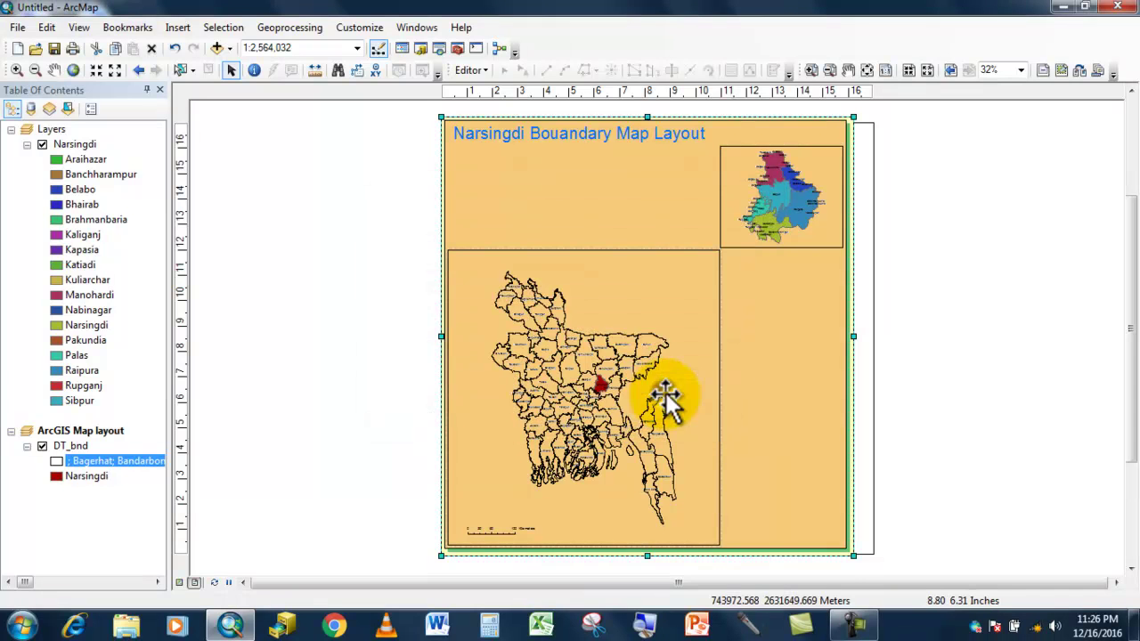
# Check the Sepia neatline's properties without changing them and deselect it
pyautogui.doubleClick(750, 327)
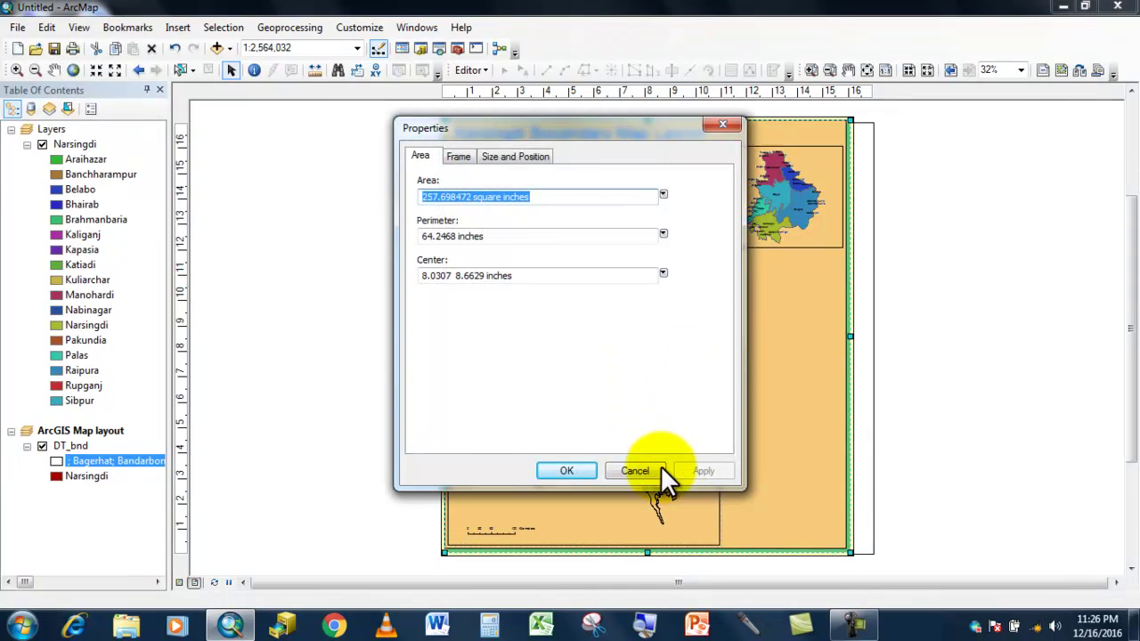
pyautogui.click(657, 471)
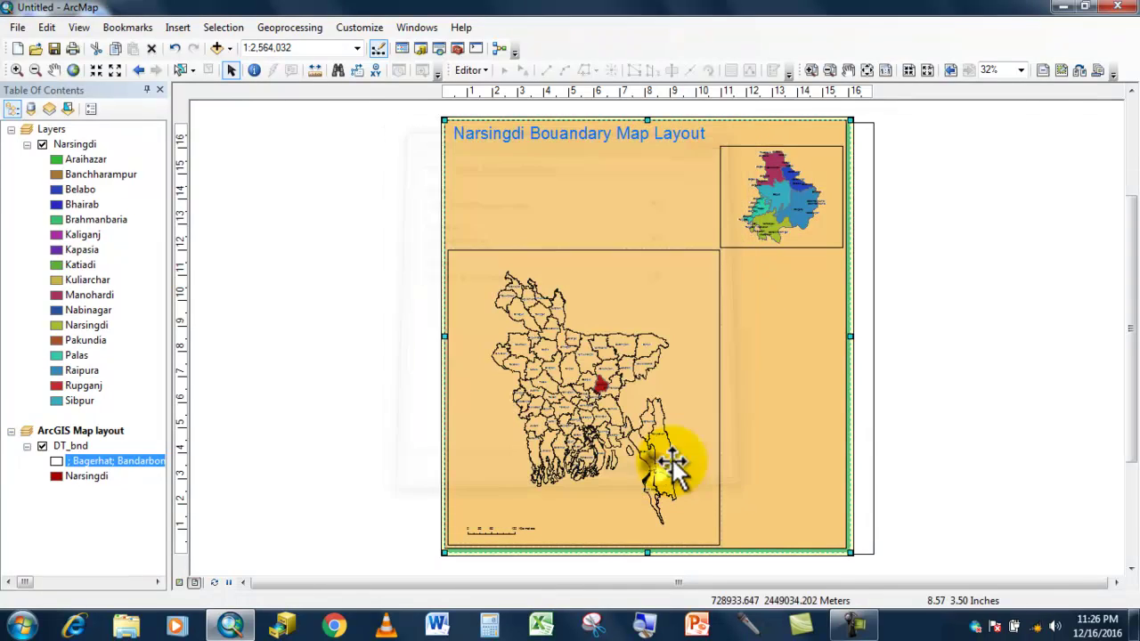
pyautogui.click(380, 252)
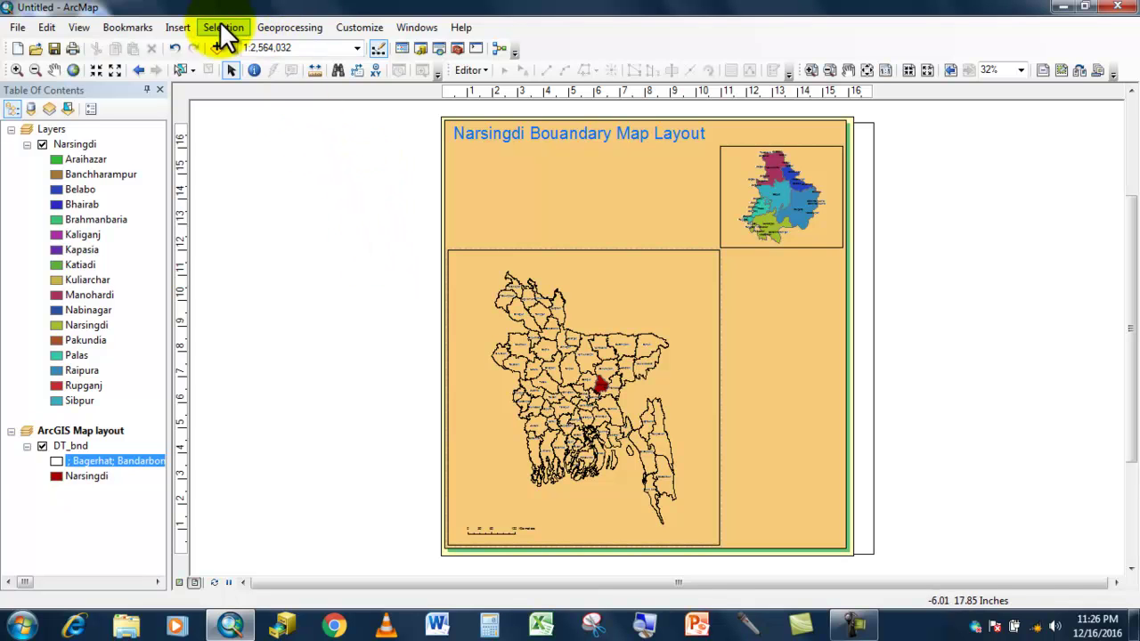
# Insert an ESRI North 4 north arrow into the layout
pyautogui.click(183, 29)
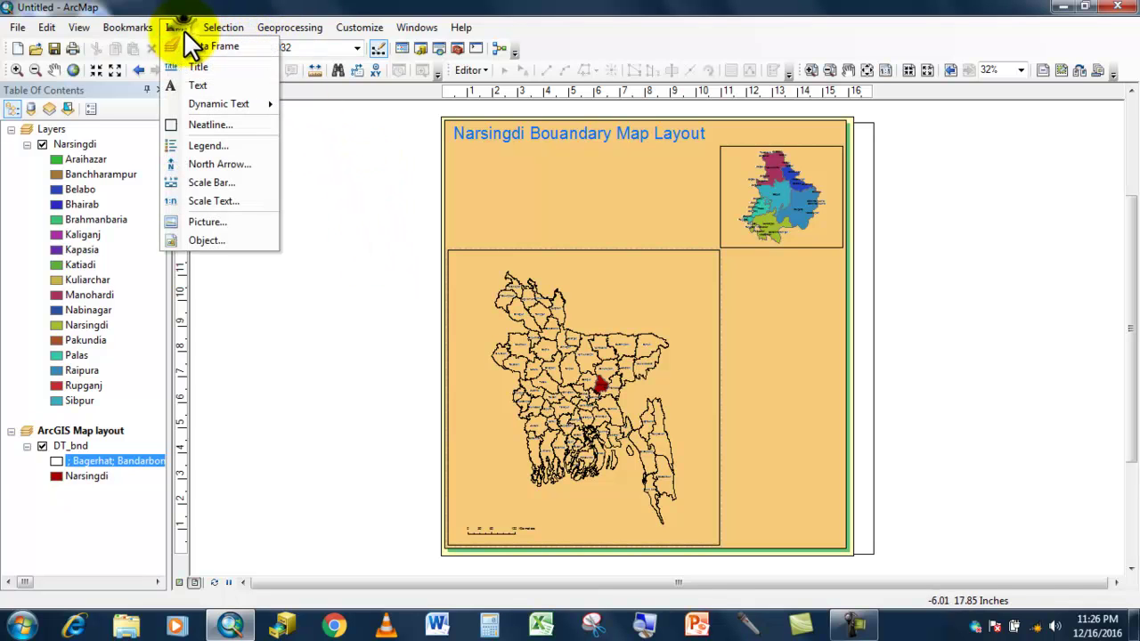
pyautogui.click(214, 164)
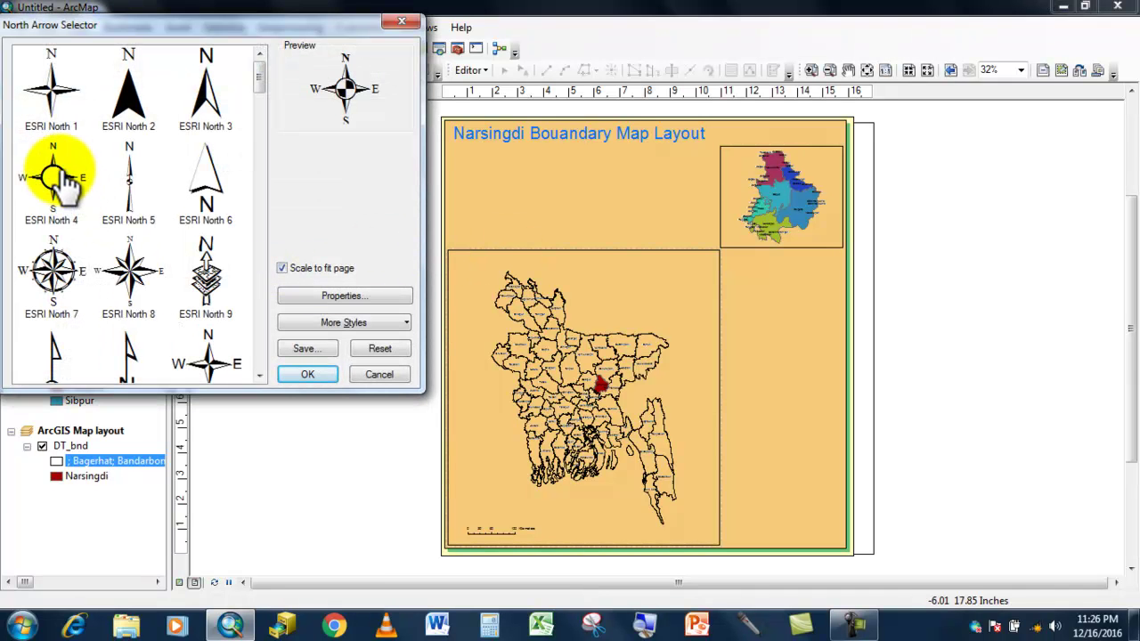
pyautogui.click(63, 173)
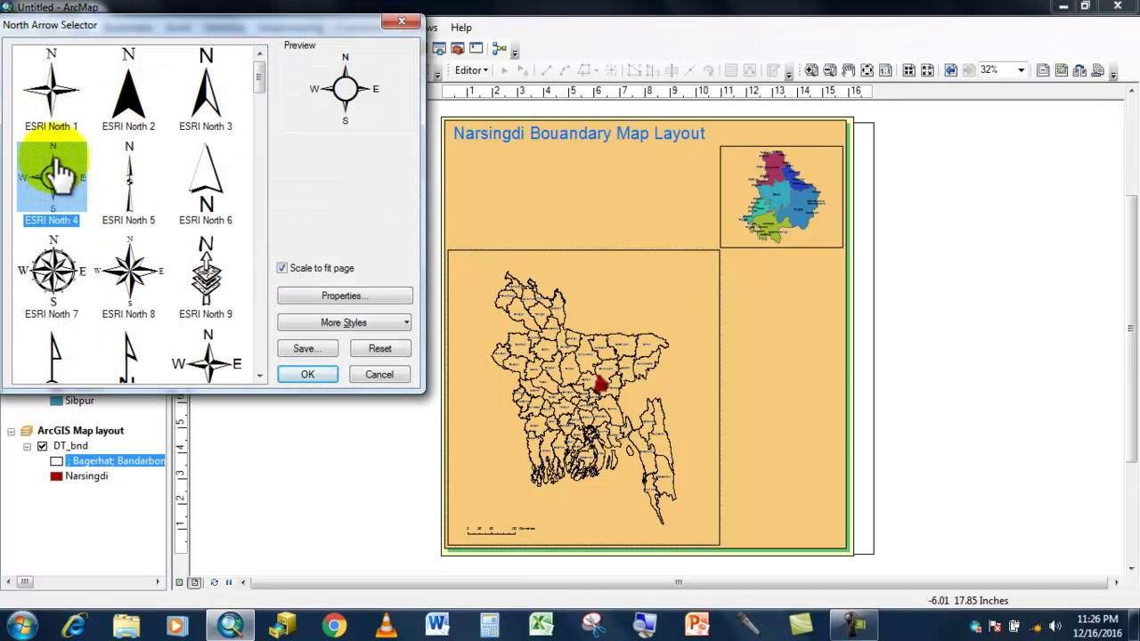
pyautogui.doubleClick(55, 160)
# Move the north arrow into the empty area below the Narsingdi map, enlarge it and clear the selection
pyautogui.click(591, 370)
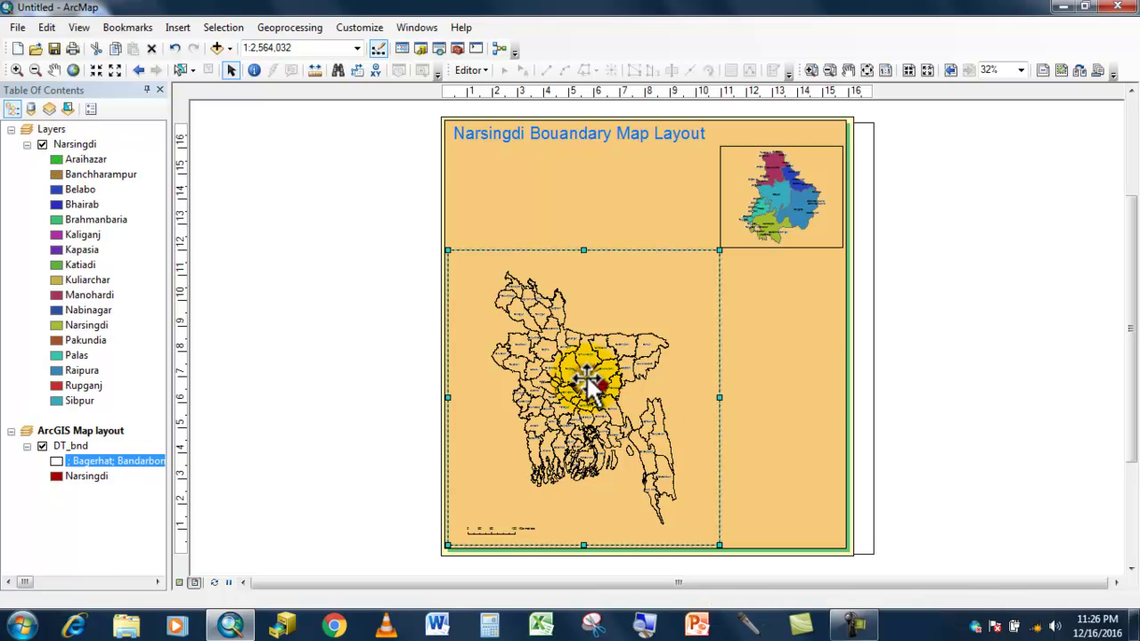
pyautogui.click(580, 381)
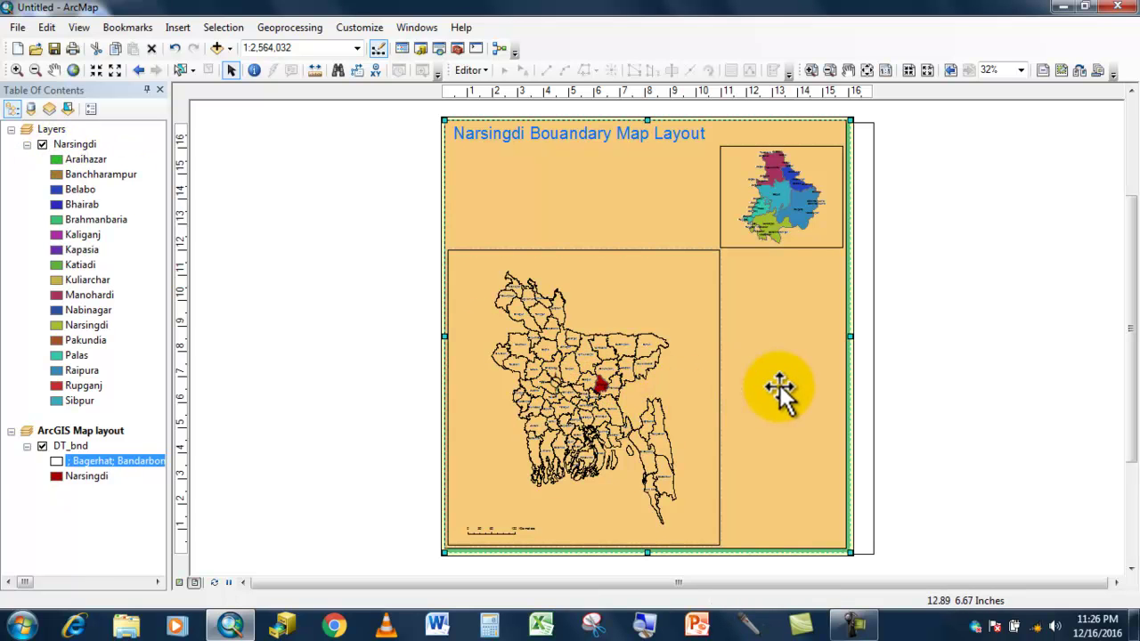
pyautogui.click(554, 384)
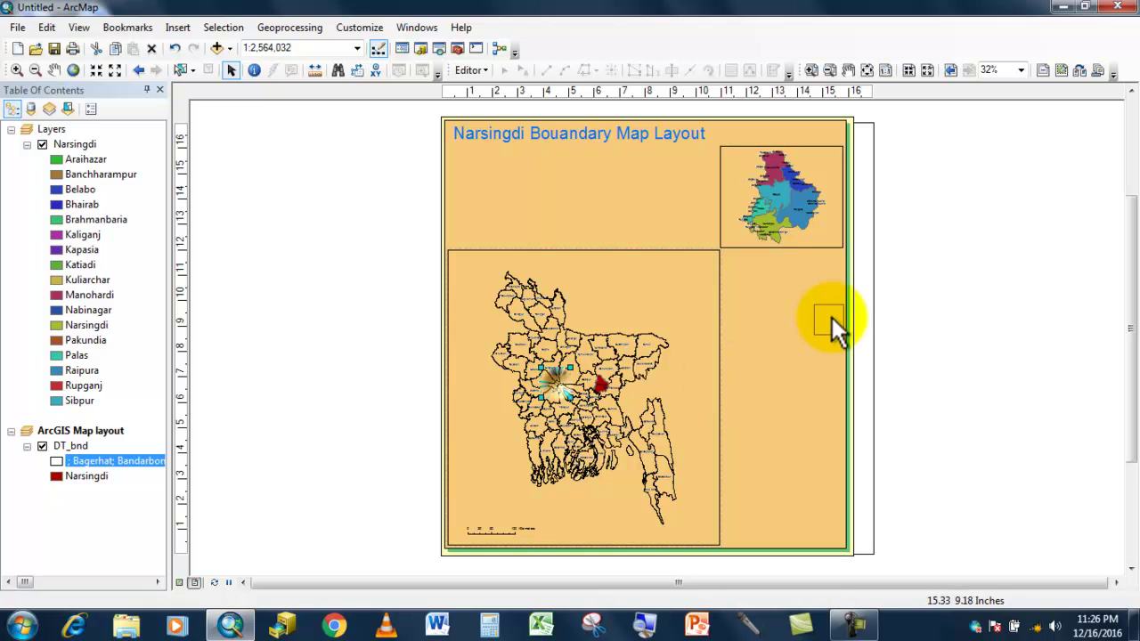
pyautogui.moveTo(777, 286); pyautogui.dragTo(841, 334)
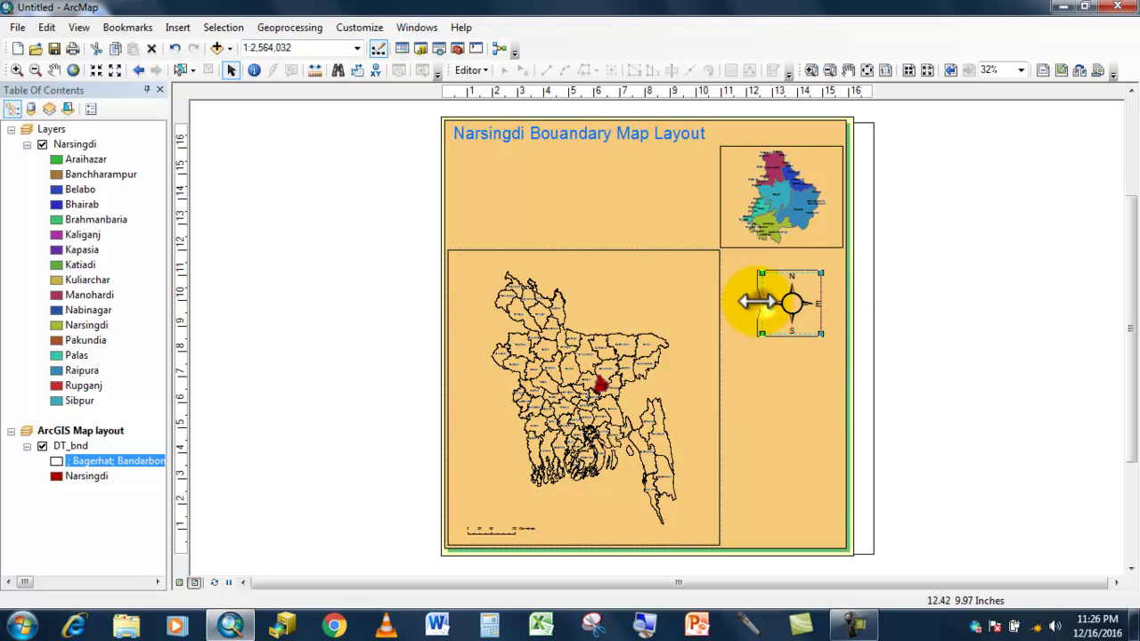
pyautogui.click(793, 383)
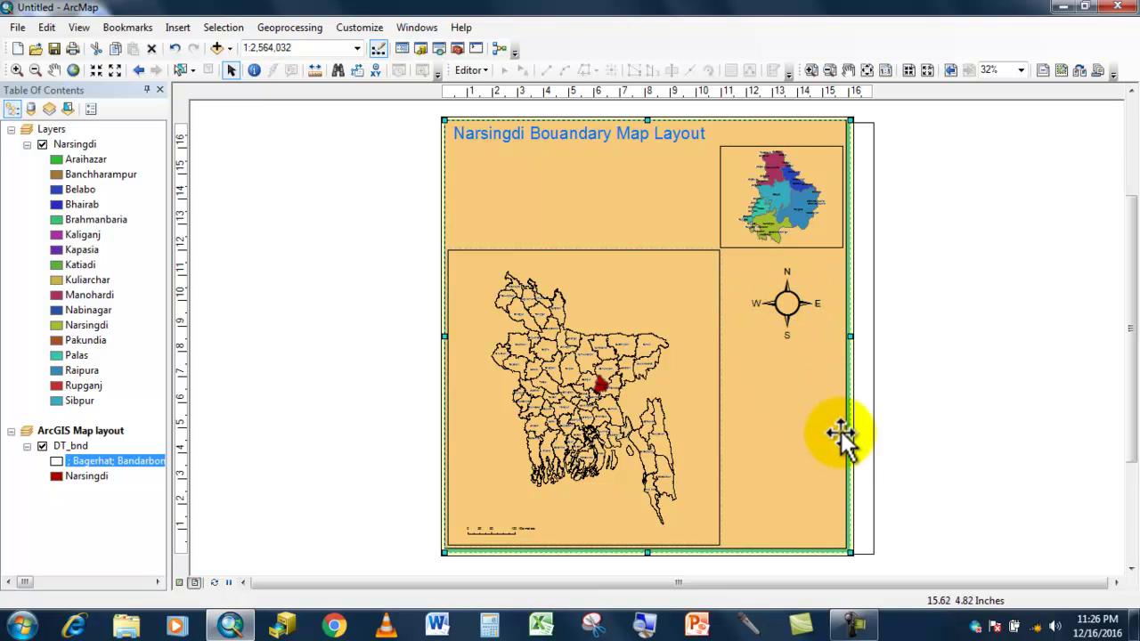
pyautogui.click(889, 430)
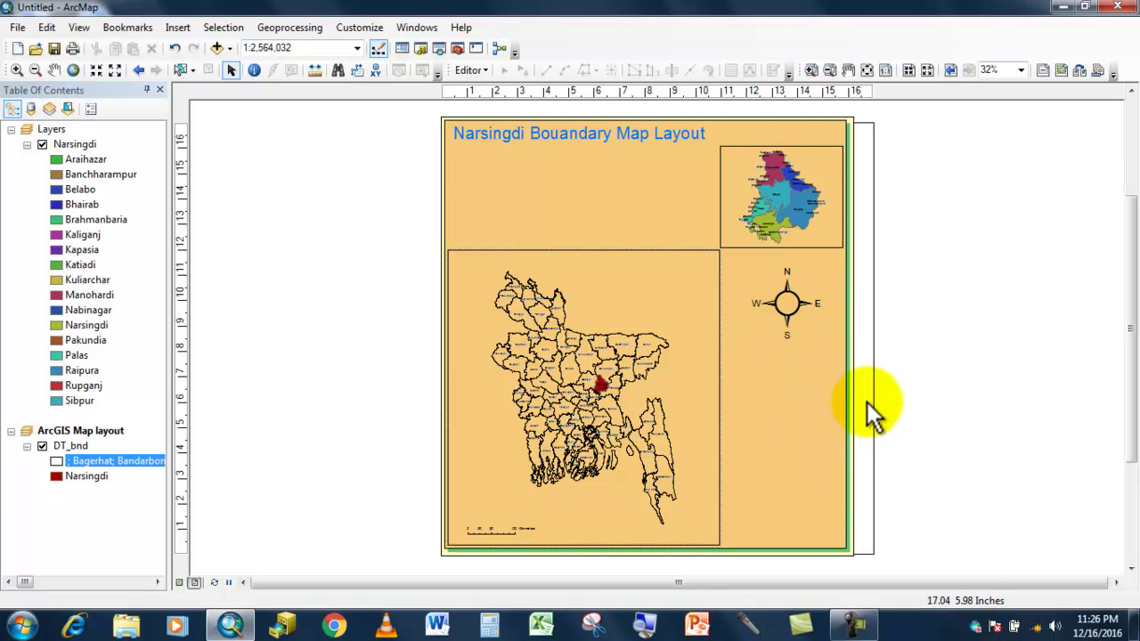
pyautogui.click(179, 27)
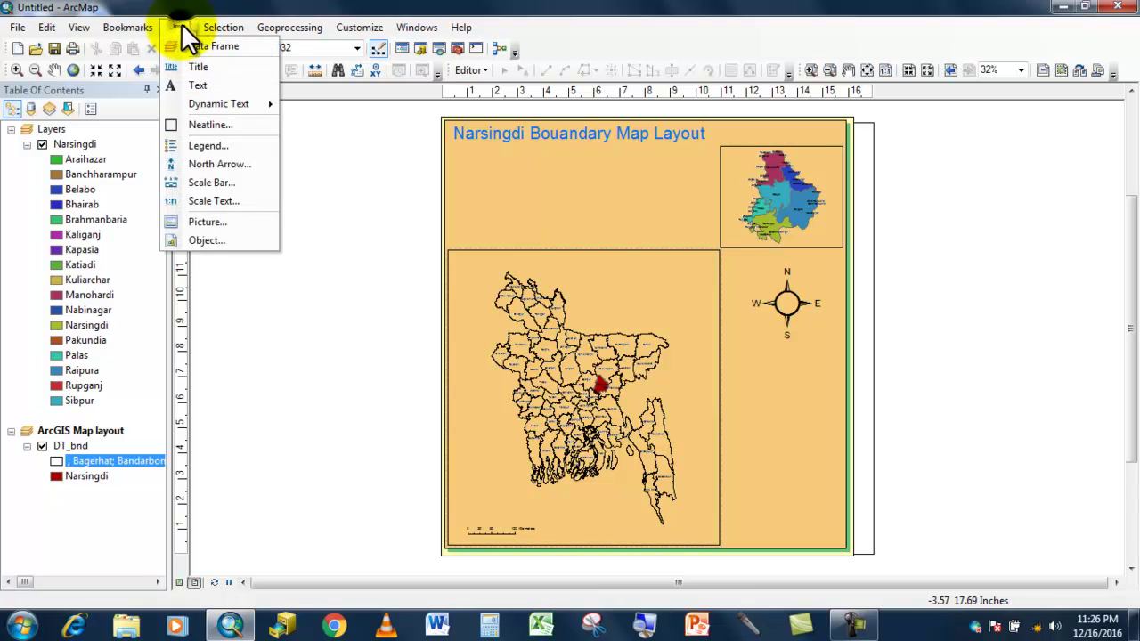
pyautogui.click(224, 142)
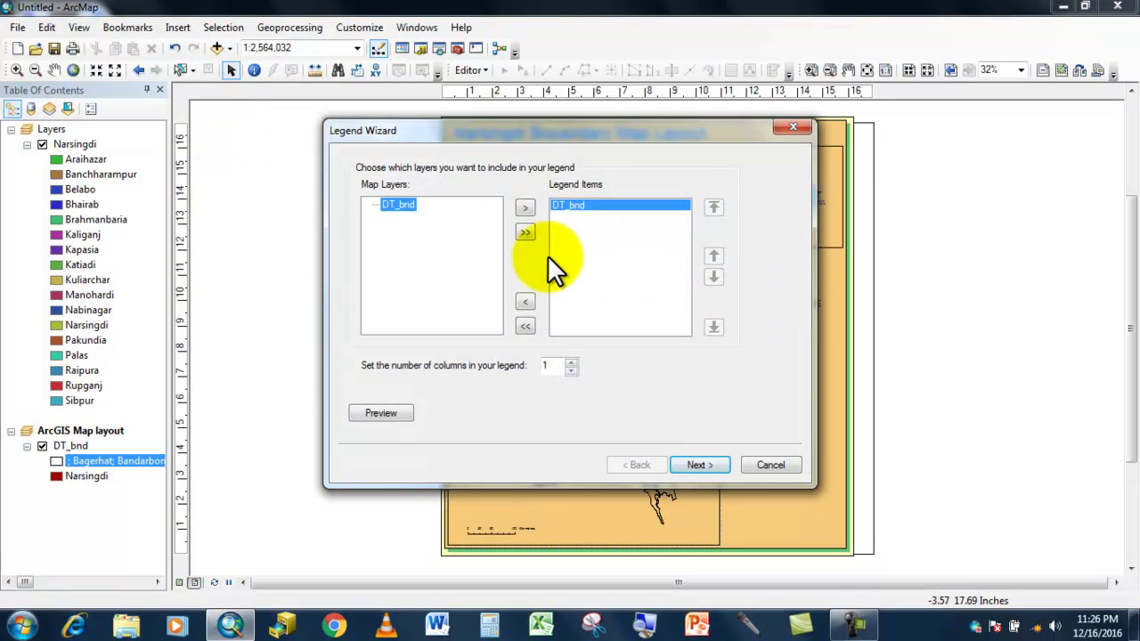
pyautogui.click(771, 465)
# Start a legend for the Narsingdi map's data frame, including the Narsingdi layer, and colour its title green
pyautogui.click(747, 192)
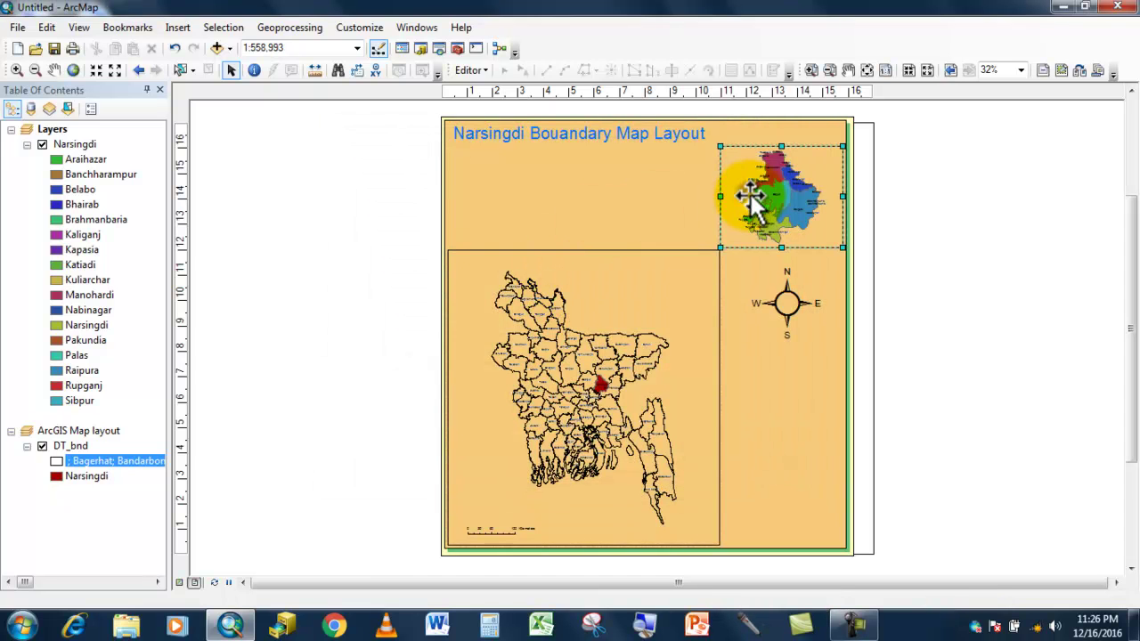
pyautogui.click(182, 27)
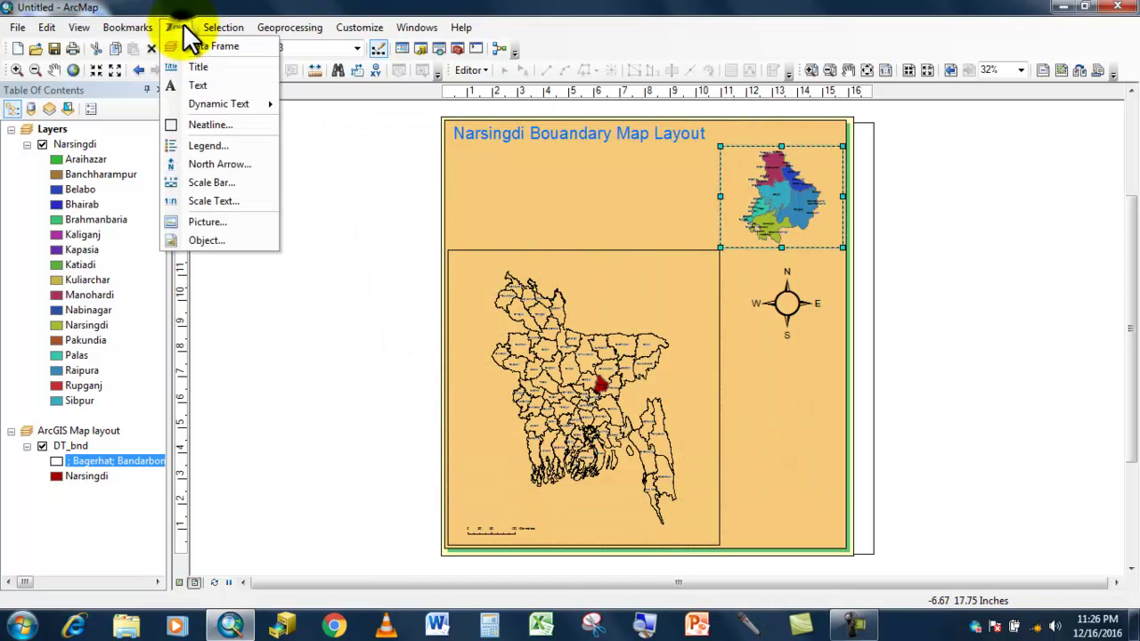
pyautogui.click(238, 146)
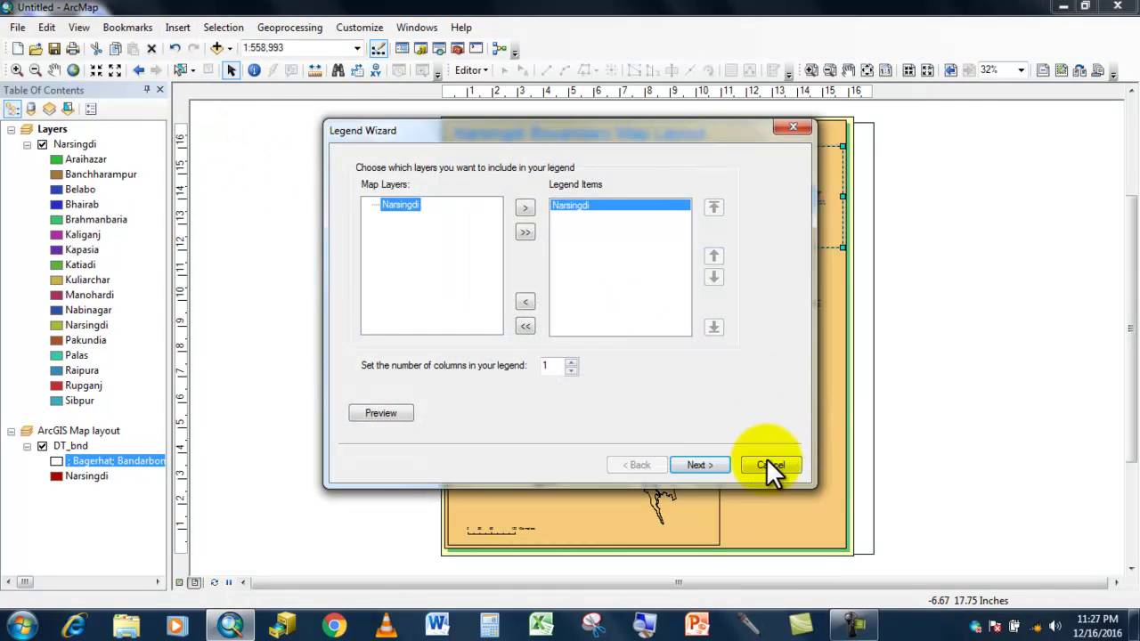
pyautogui.click(699, 465)
pyautogui.click(406, 283)
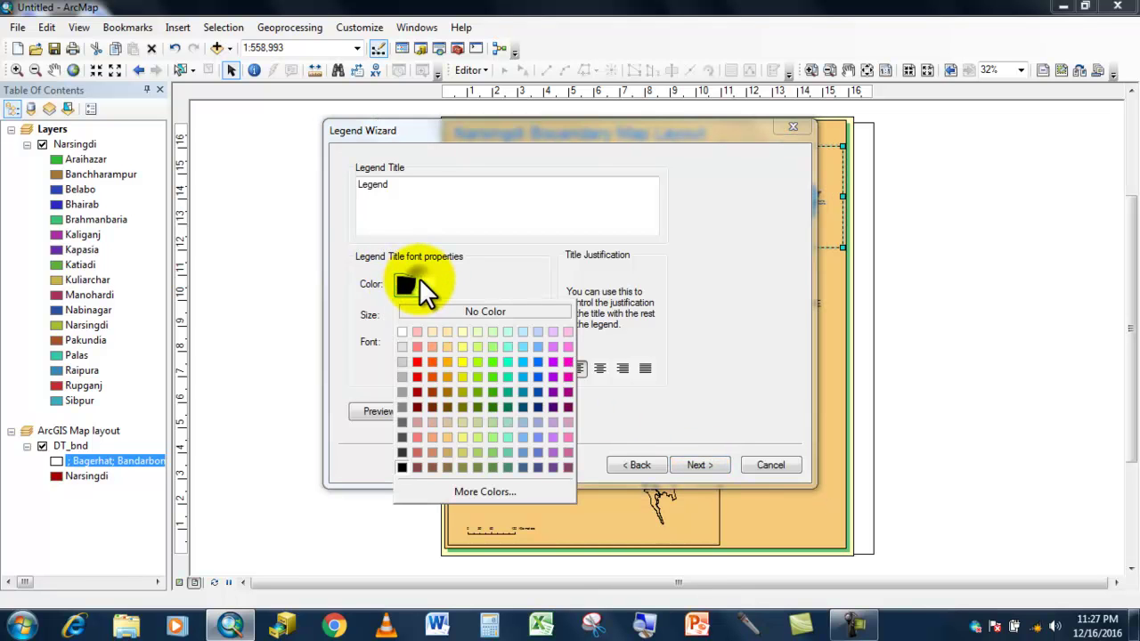
pyautogui.click(490, 392)
pyautogui.click(695, 464)
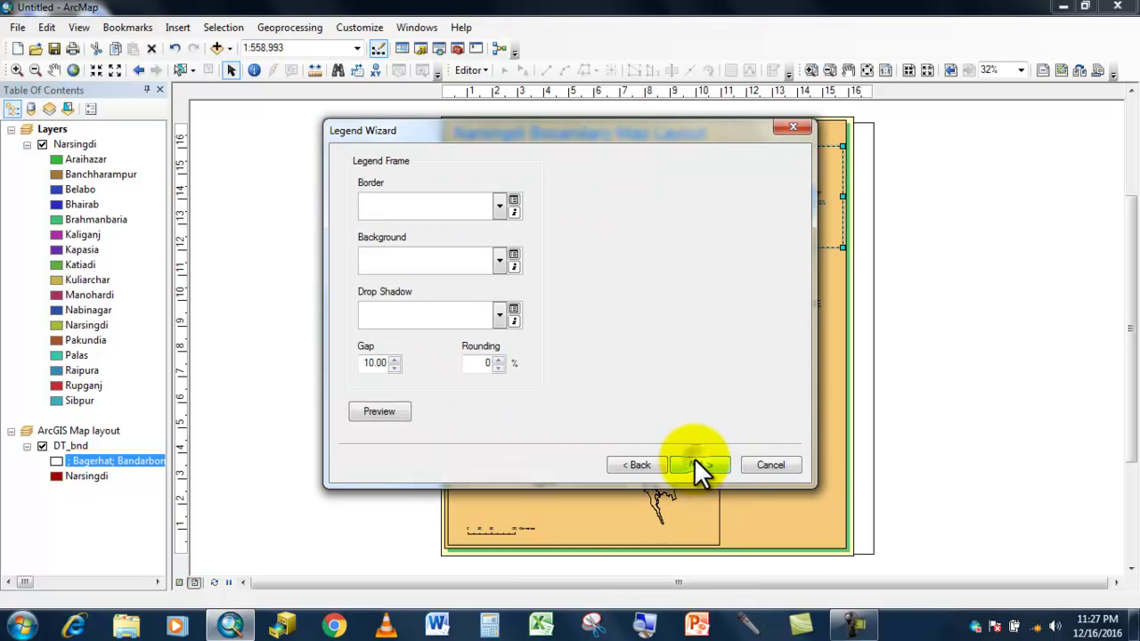
# Give the legend frame a 0.5 Point border and a Sepia background
pyautogui.click(500, 206)
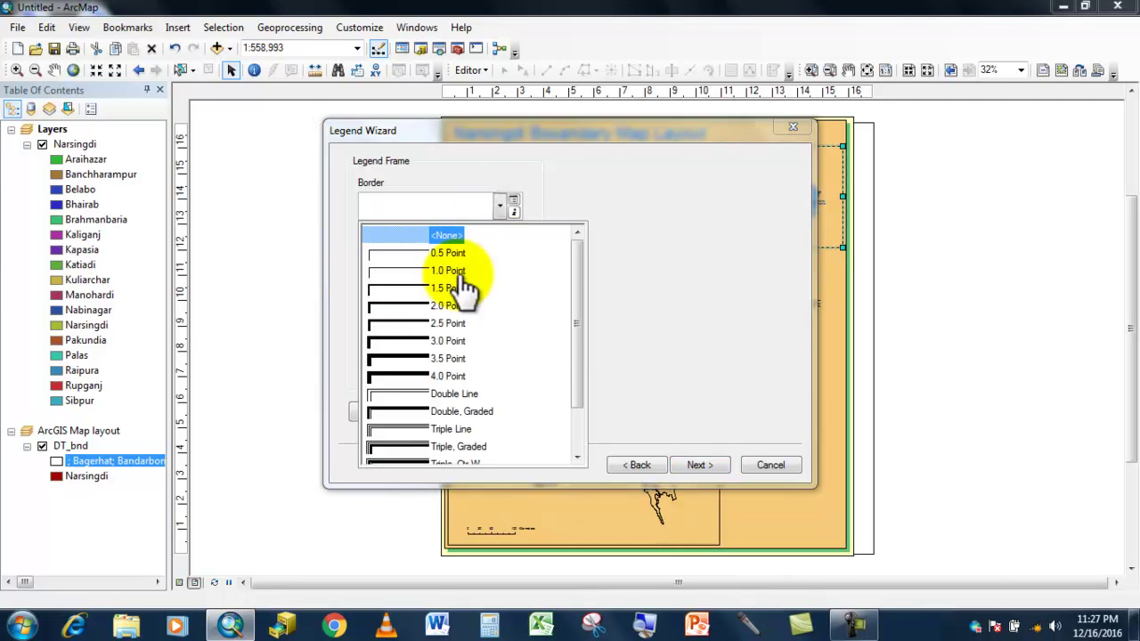
pyautogui.click(419, 255)
pyautogui.click(514, 254)
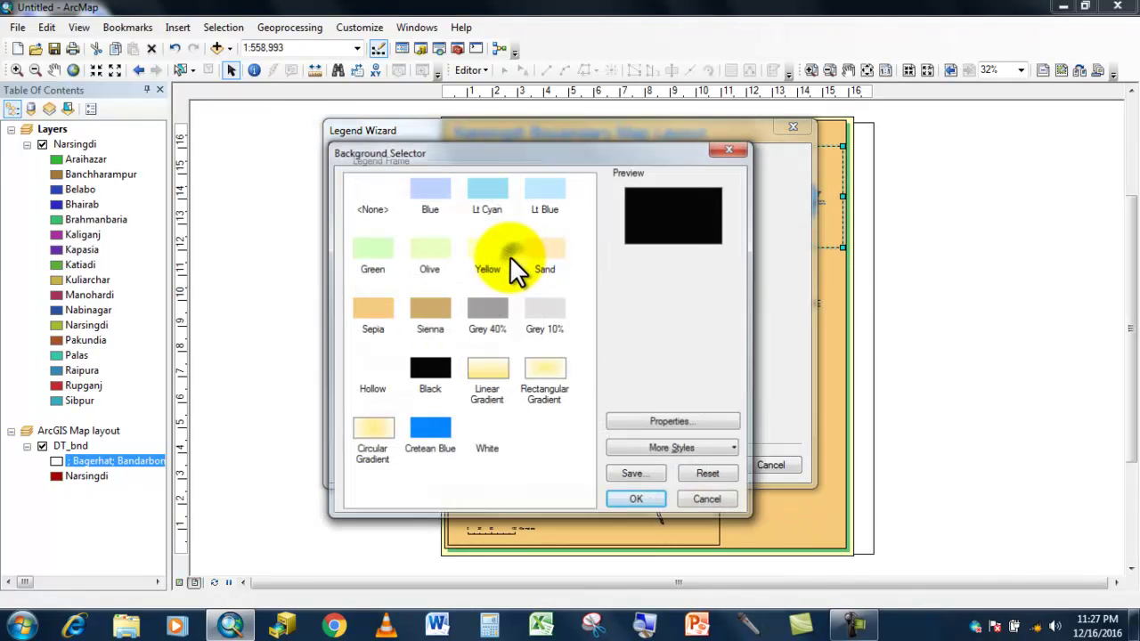
pyautogui.click(390, 307)
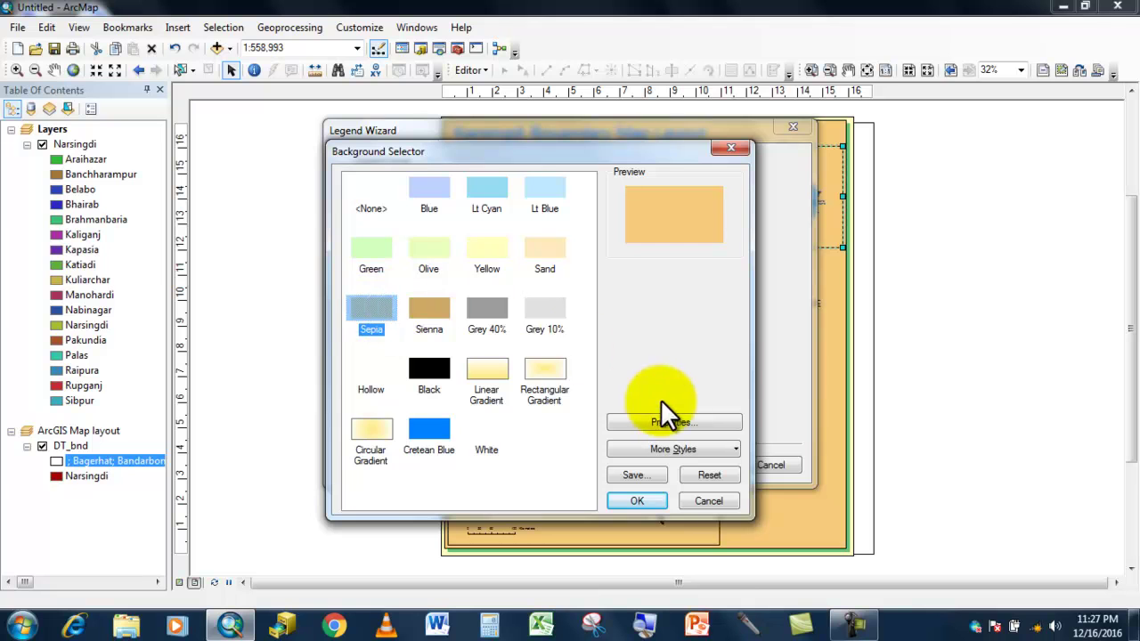
pyautogui.click(651, 499)
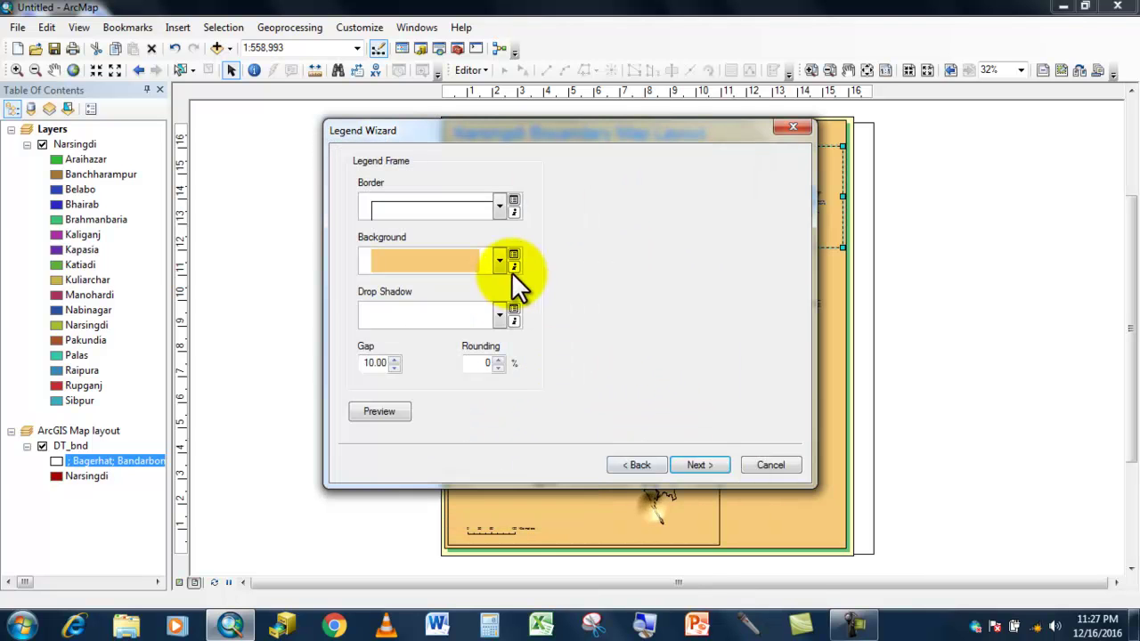
# Add a drop shadow to the legend frame and insert the legend with the remaining settings at their defaults
pyautogui.click(497, 313)
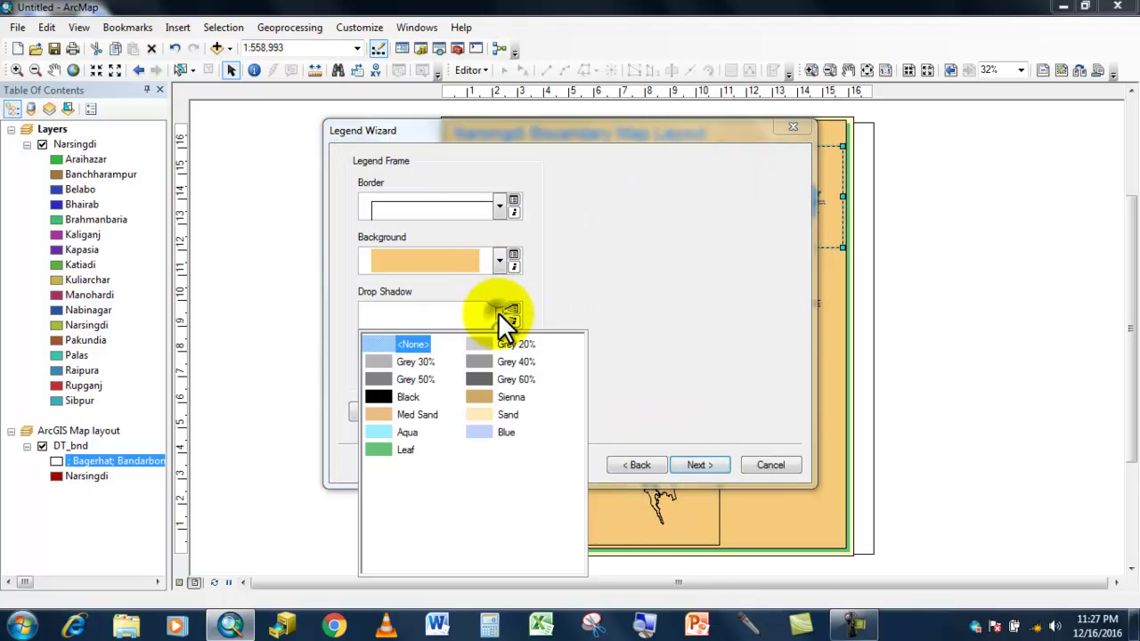
pyautogui.click(504, 405)
pyautogui.click(685, 463)
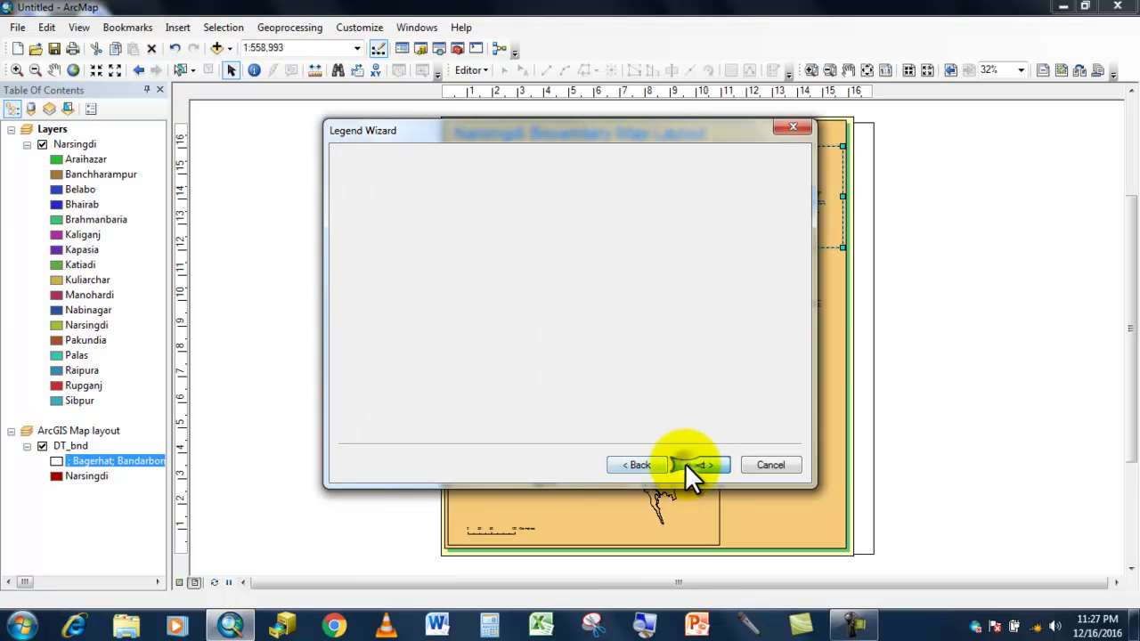
pyautogui.click(686, 462)
pyautogui.click(688, 463)
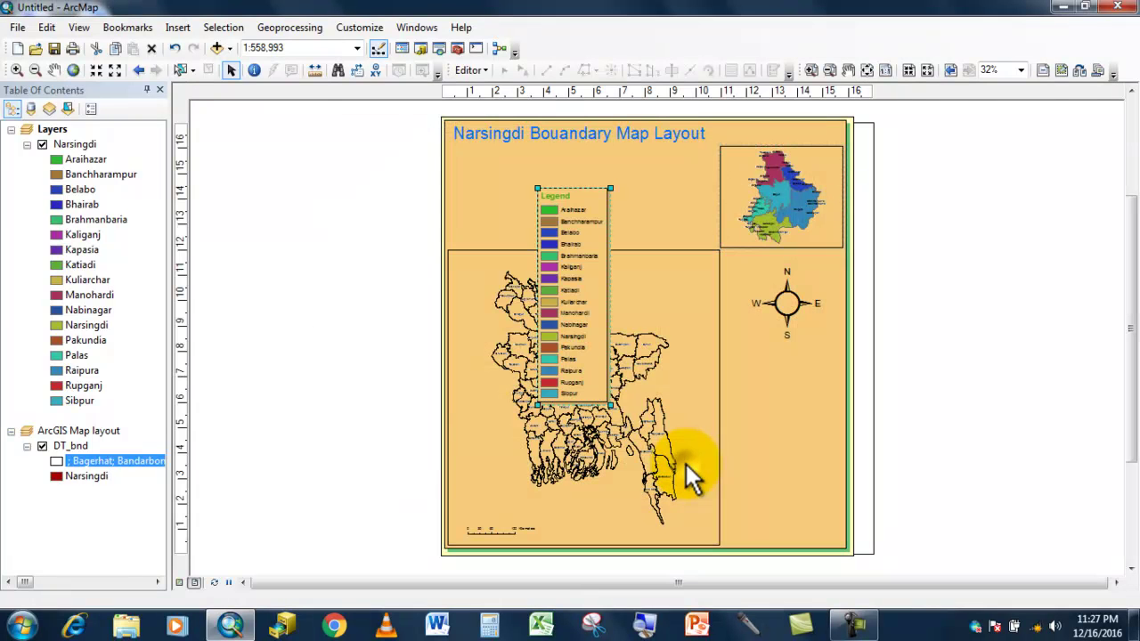
# Move the legend to the area below the north arrow, shrink it slightly to fit and deselect it
pyautogui.moveTo(600, 300); pyautogui.dragTo(757, 426)
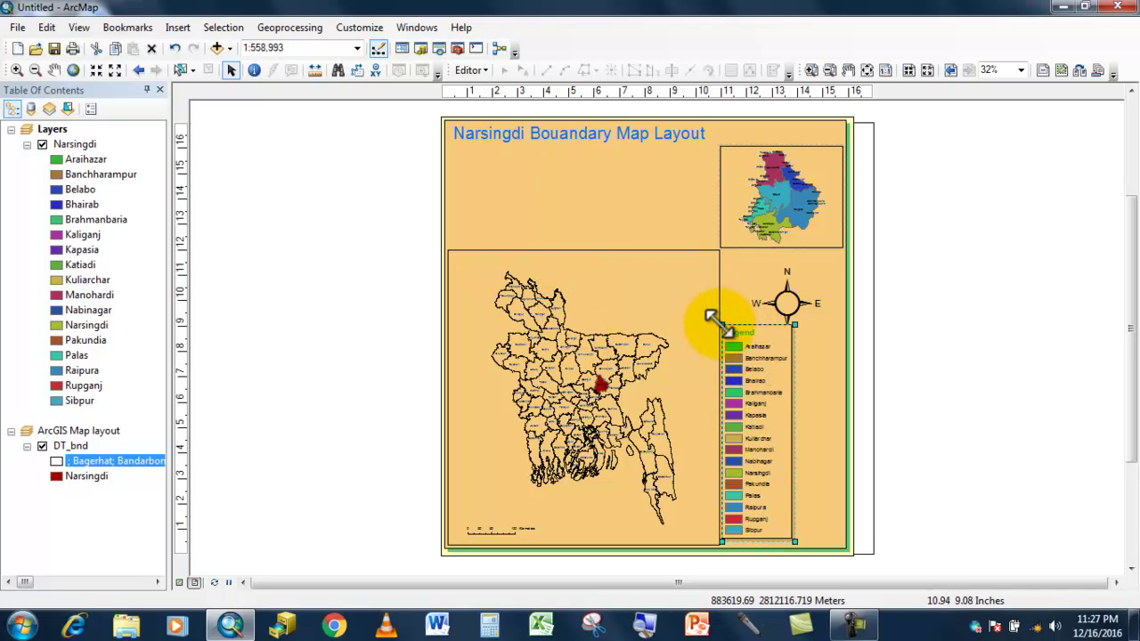
pyautogui.moveTo(795, 325); pyautogui.dragTo(790, 331)
pyautogui.click(815, 376)
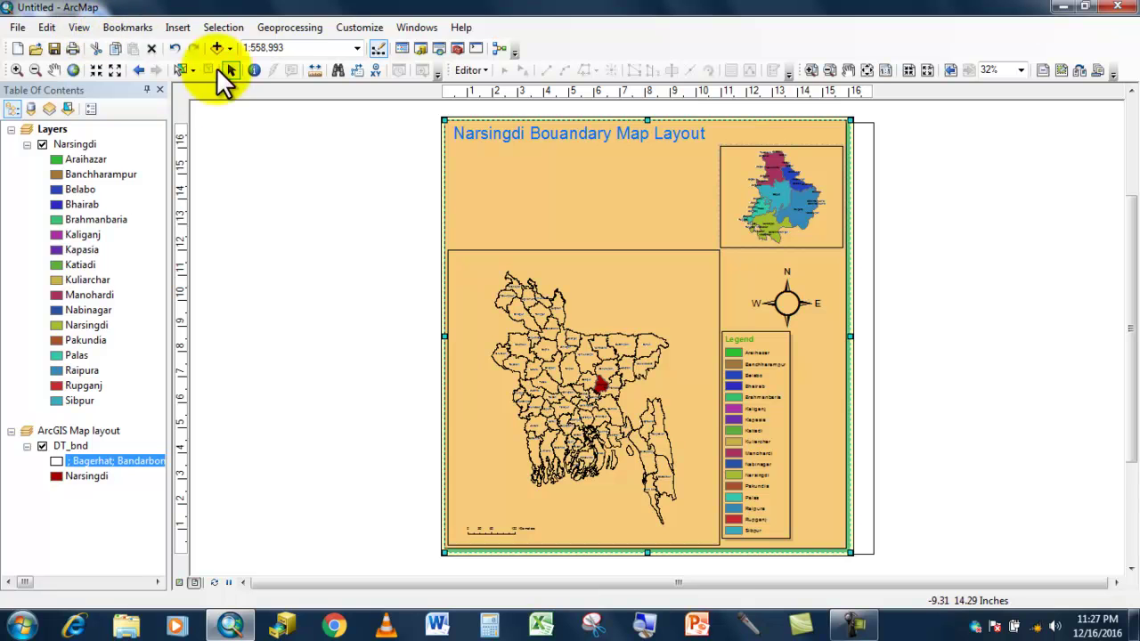
# Insert the picture MXD_Narsingdi from the Narsingdi_Final folder inside Narsingdi_Project on drive E into the layout
pyautogui.click(177, 27)
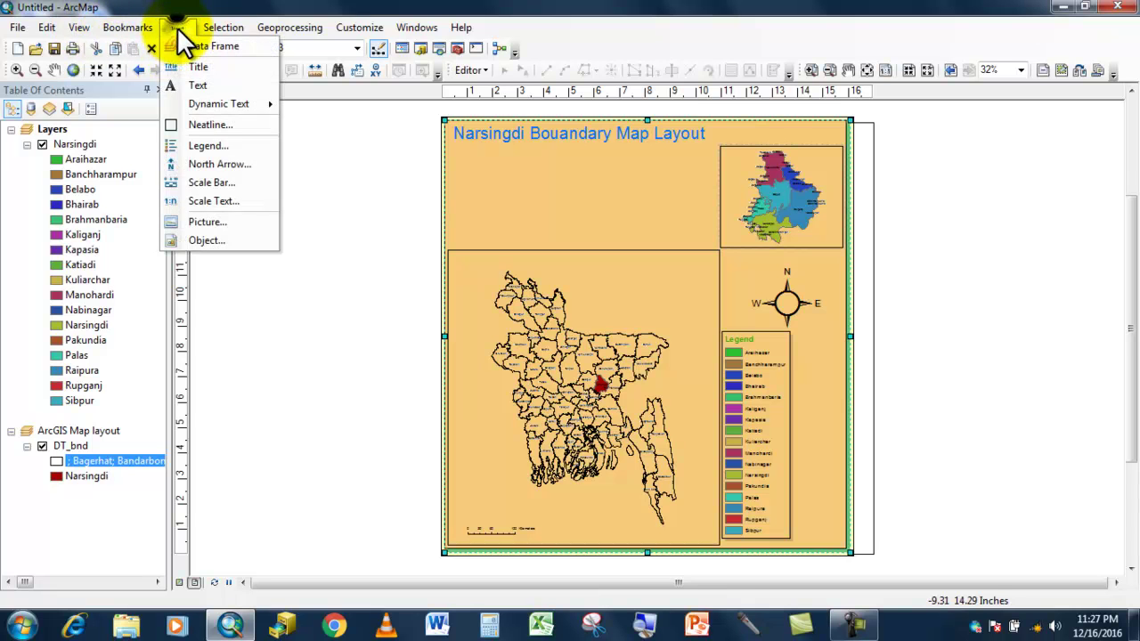
pyautogui.click(219, 206)
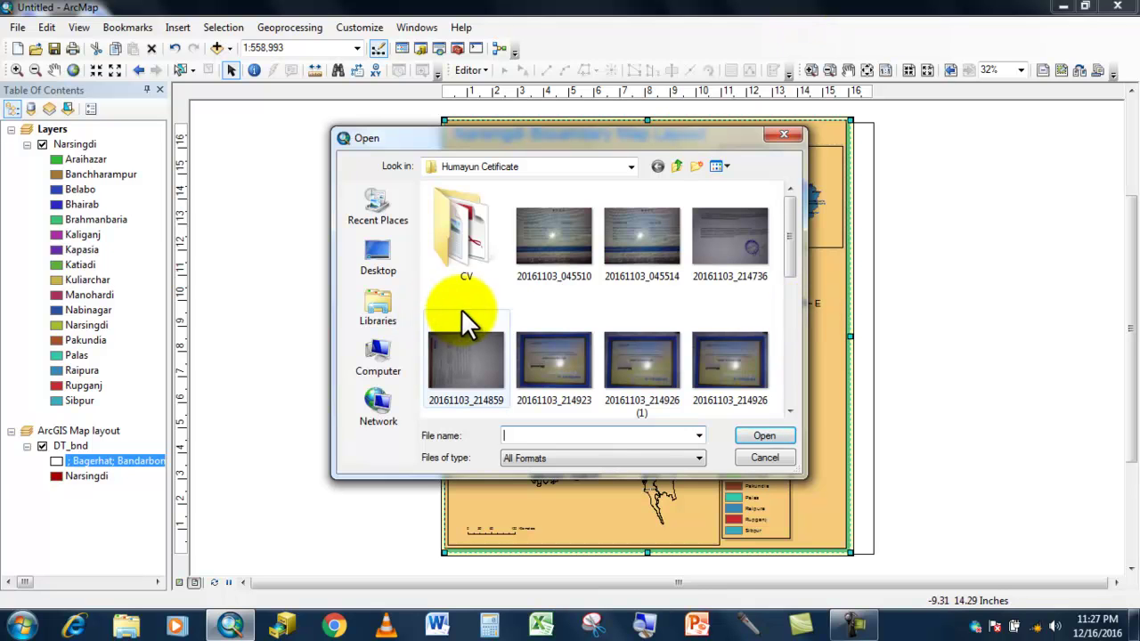
pyautogui.click(375, 347)
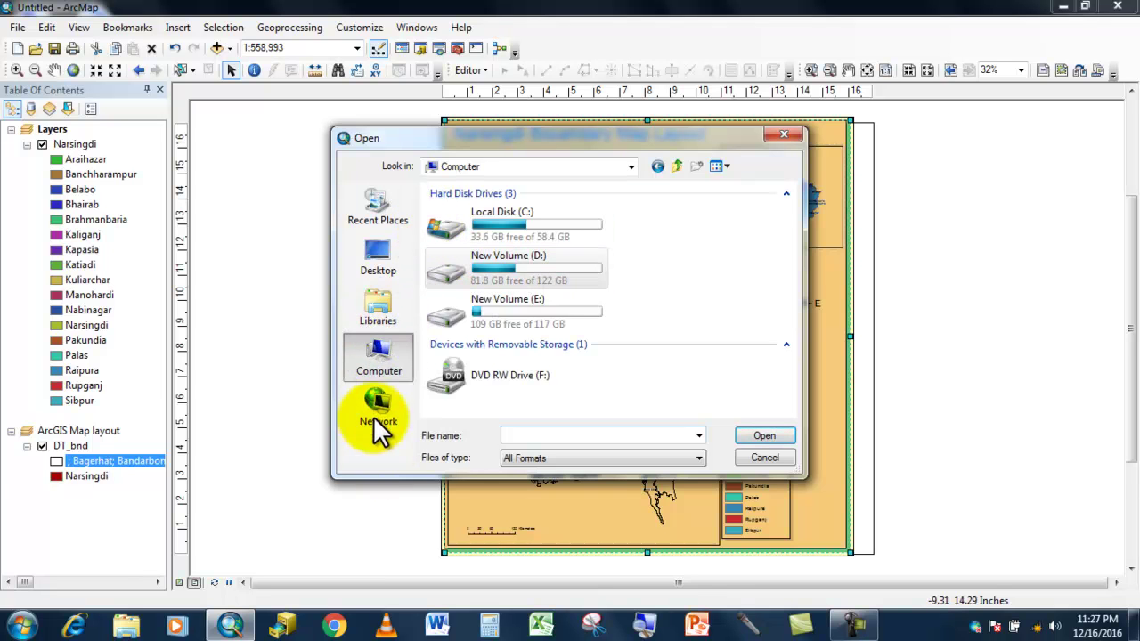
pyautogui.click(383, 249)
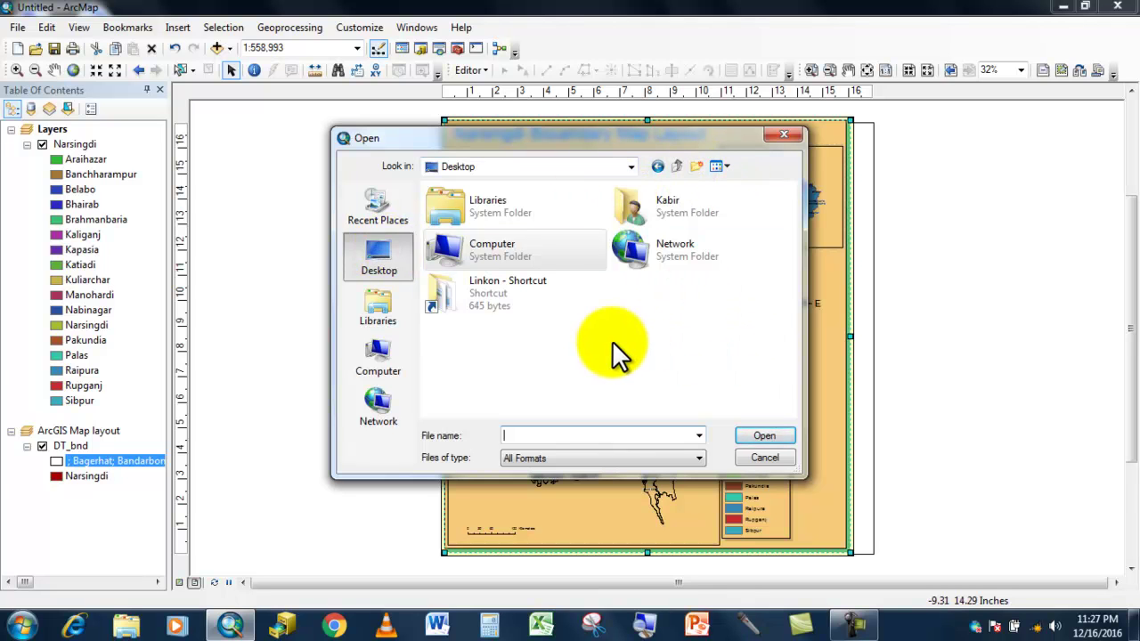
pyautogui.doubleClick(479, 237)
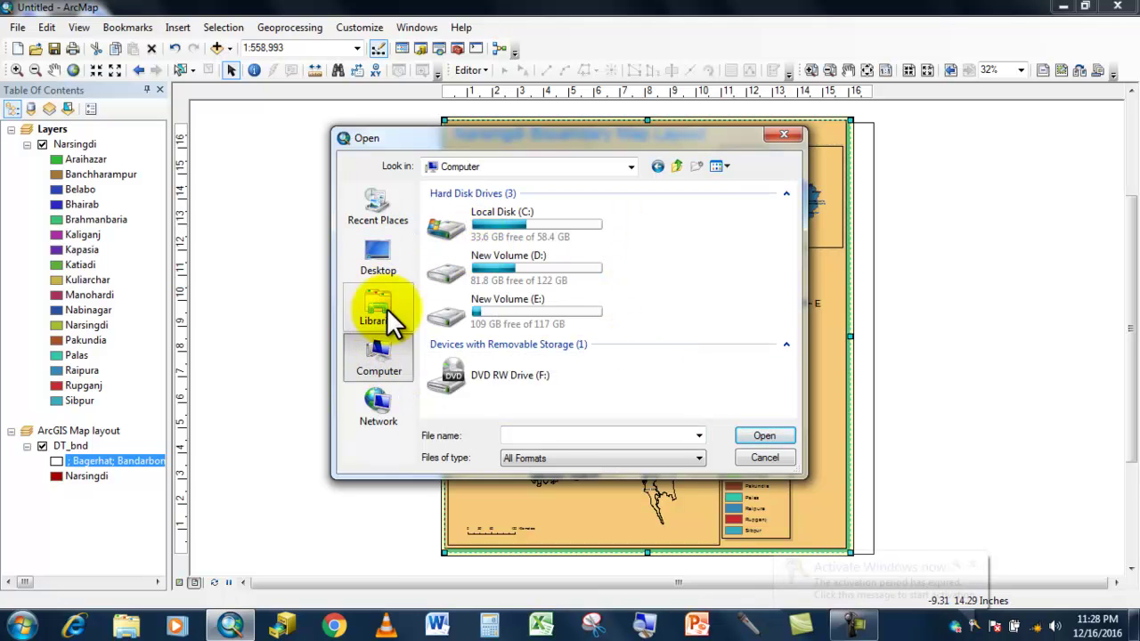
pyautogui.click(381, 254)
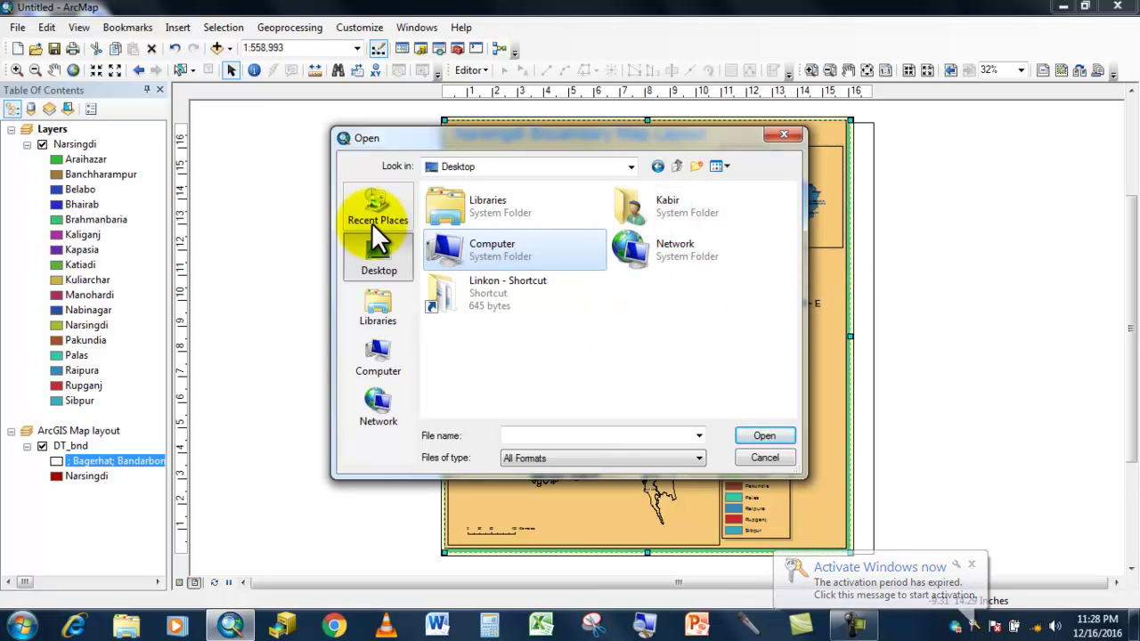
pyautogui.click(377, 356)
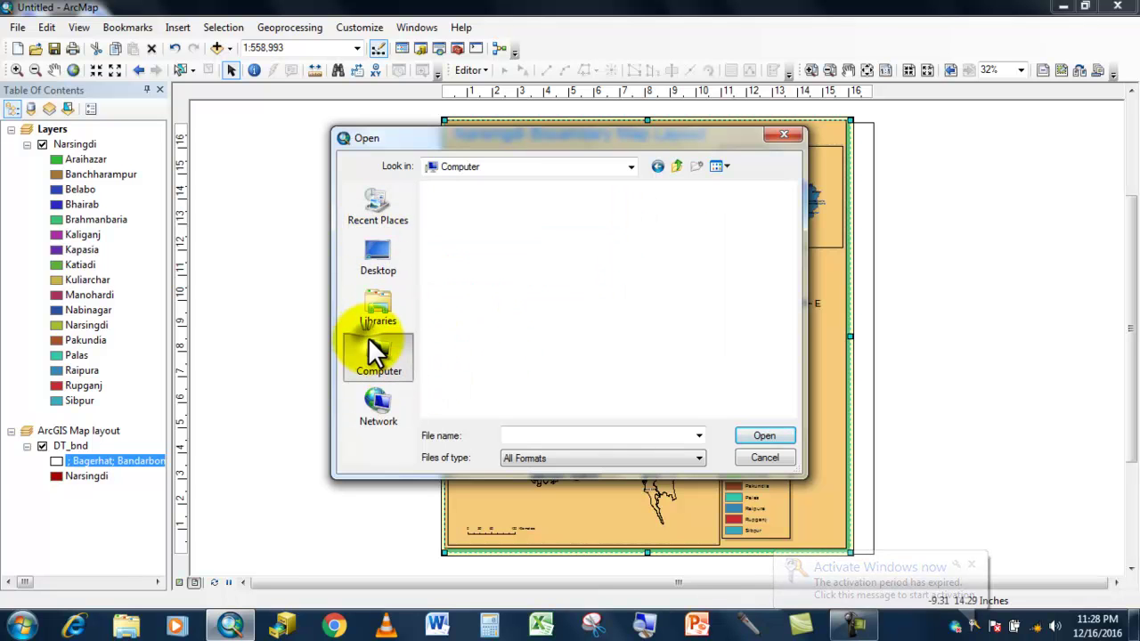
pyautogui.doubleClick(544, 316)
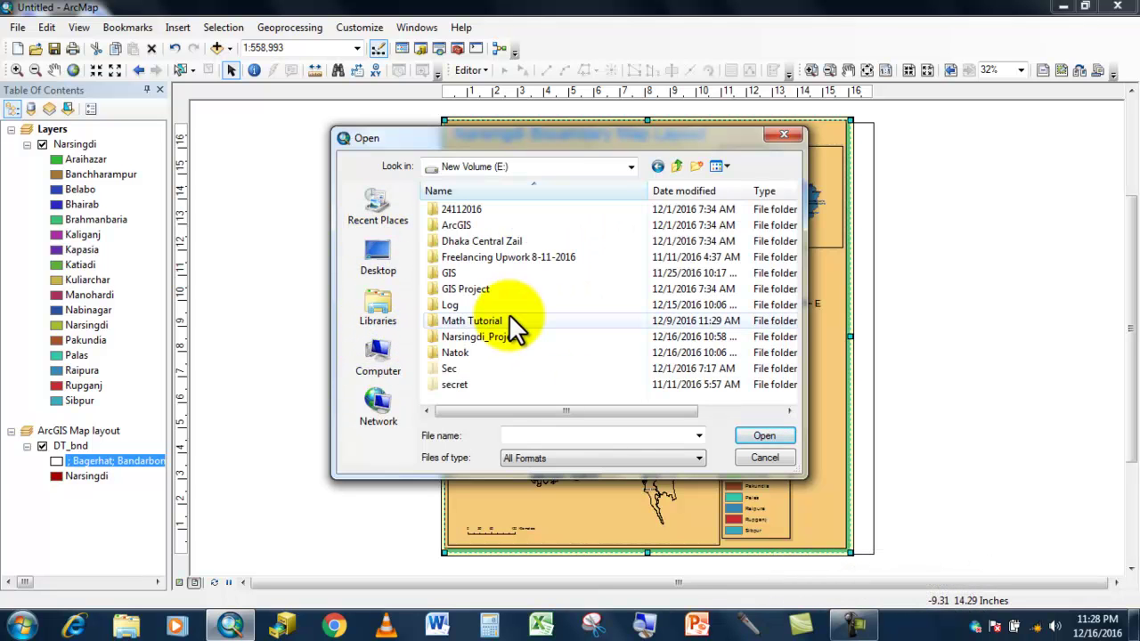
pyautogui.doubleClick(499, 336)
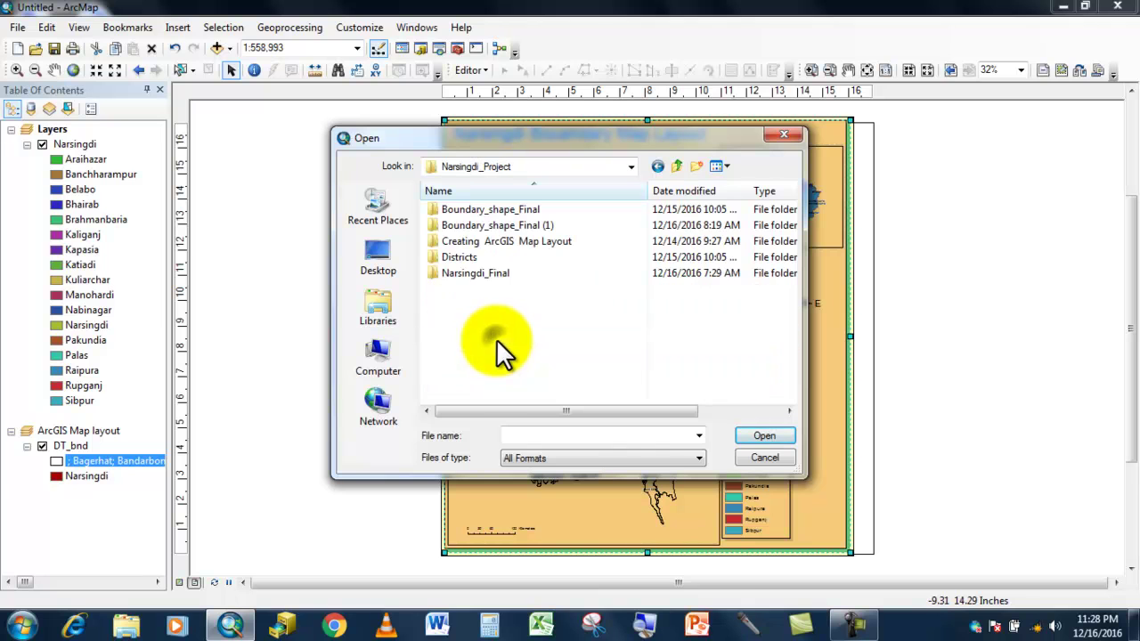
pyautogui.doubleClick(492, 265)
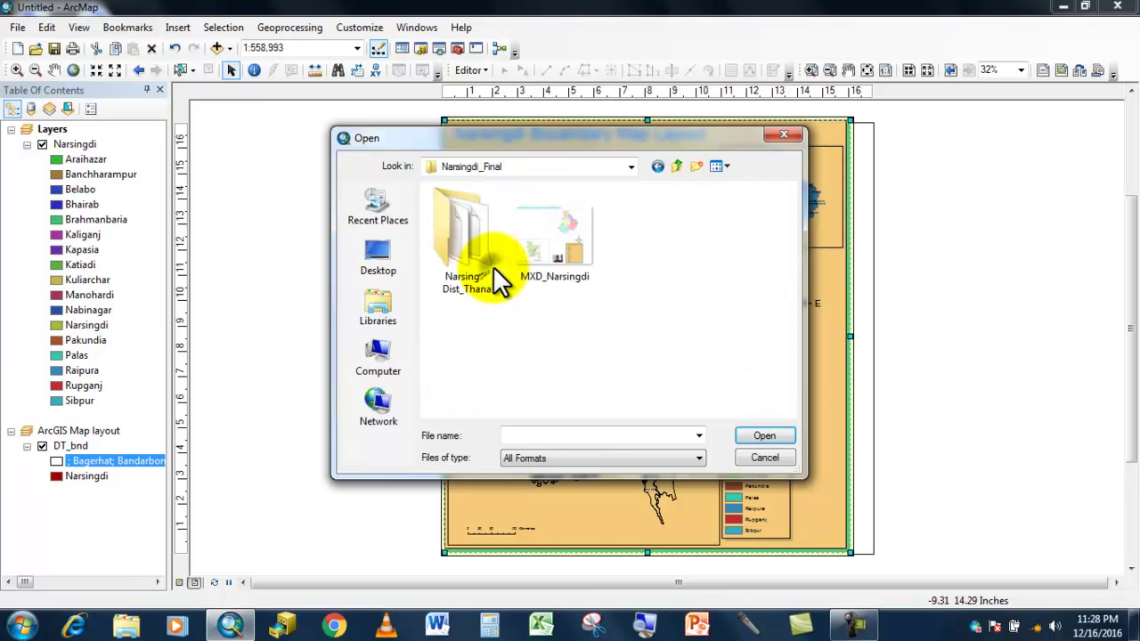
pyautogui.doubleClick(547, 238)
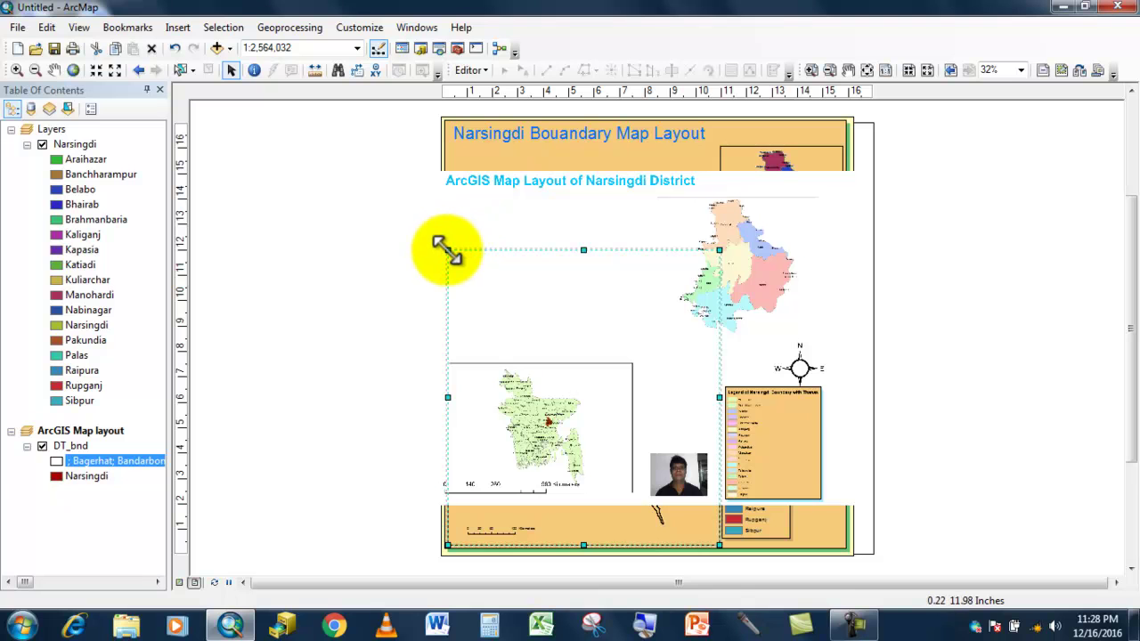
# Shrink the Bangladesh map's data frame toward its lower-right corner and move it to the legend area near the page's right edge
pyautogui.moveTo(773, 434); pyautogui.dragTo(613, 440)
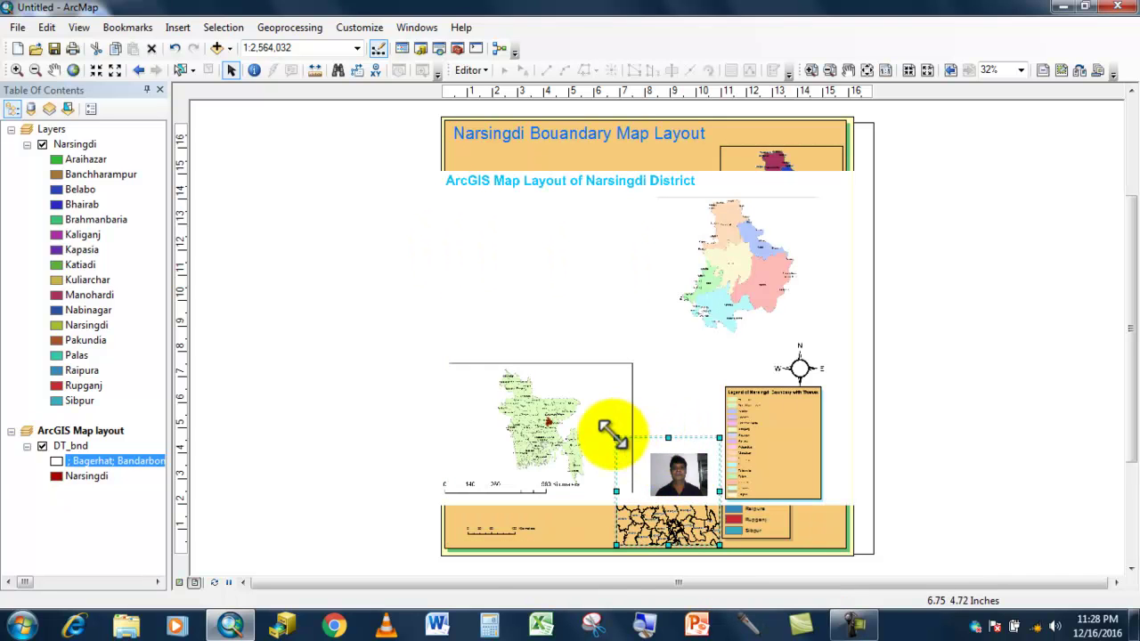
pyautogui.click(639, 464)
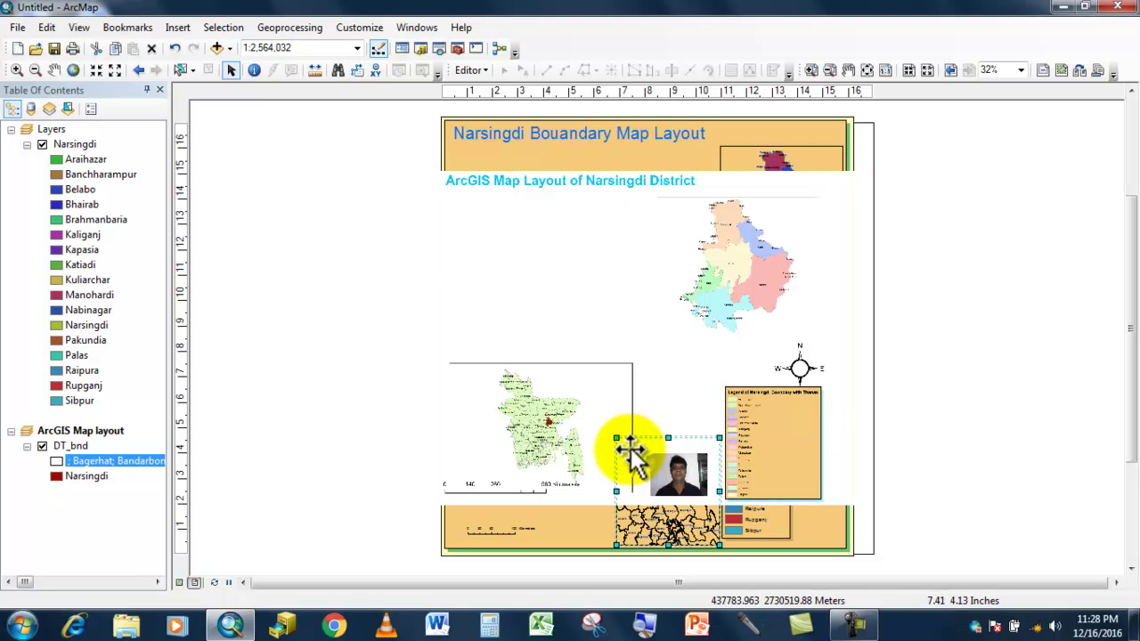
pyautogui.click(681, 499)
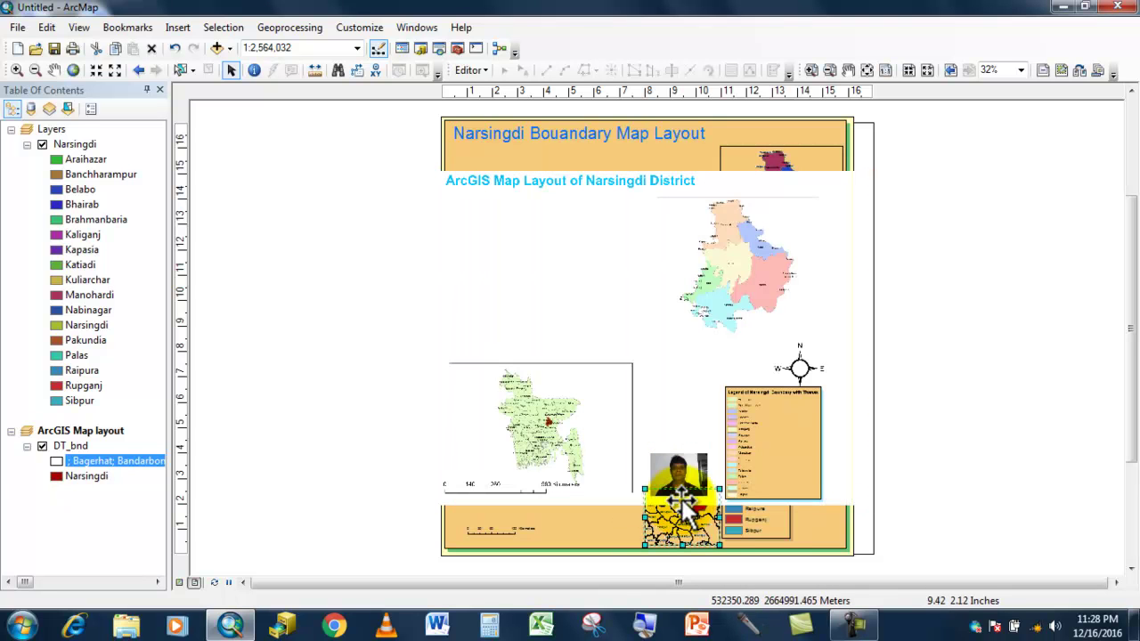
pyautogui.moveTo(681, 503); pyautogui.dragTo(824, 435)
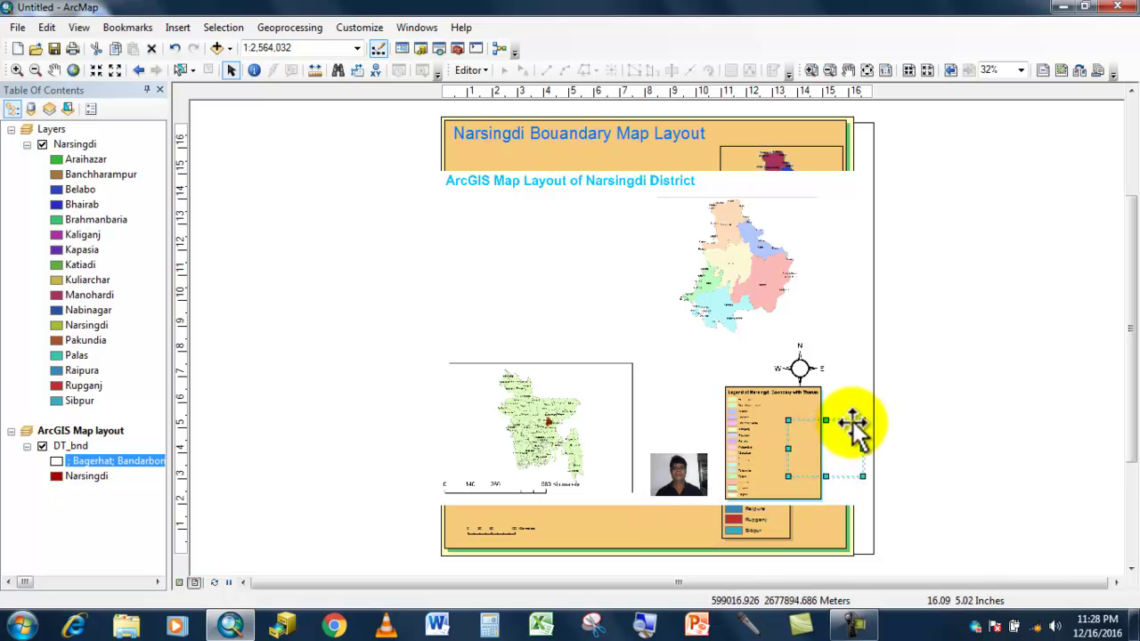